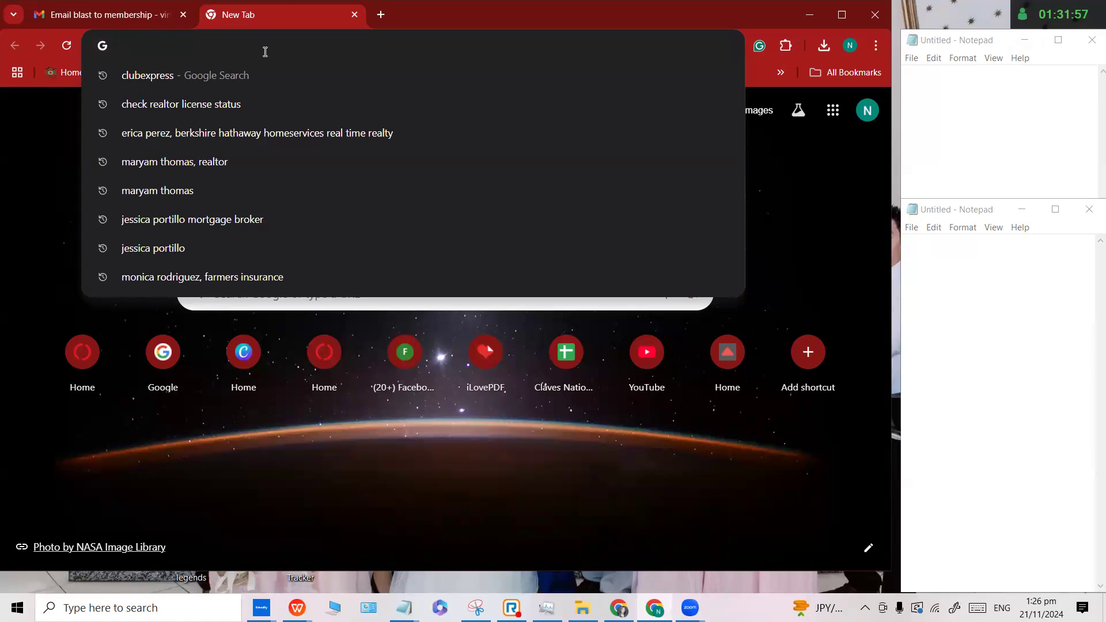
# Open nhora.org and go to the member login.
pyautogui.write('nhora')
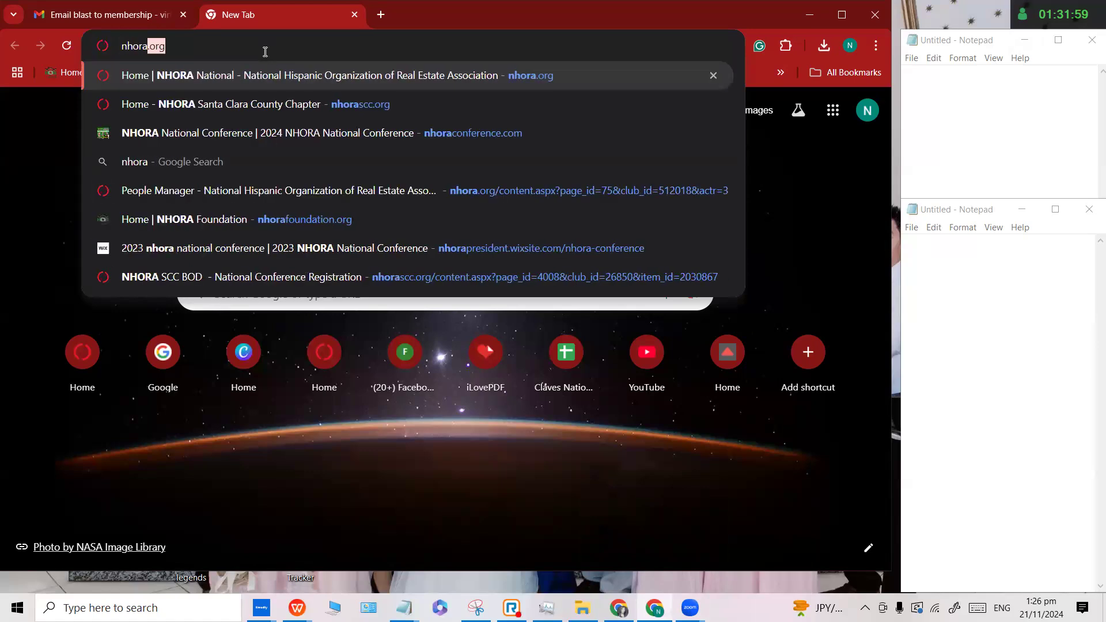
pyautogui.press('Return')
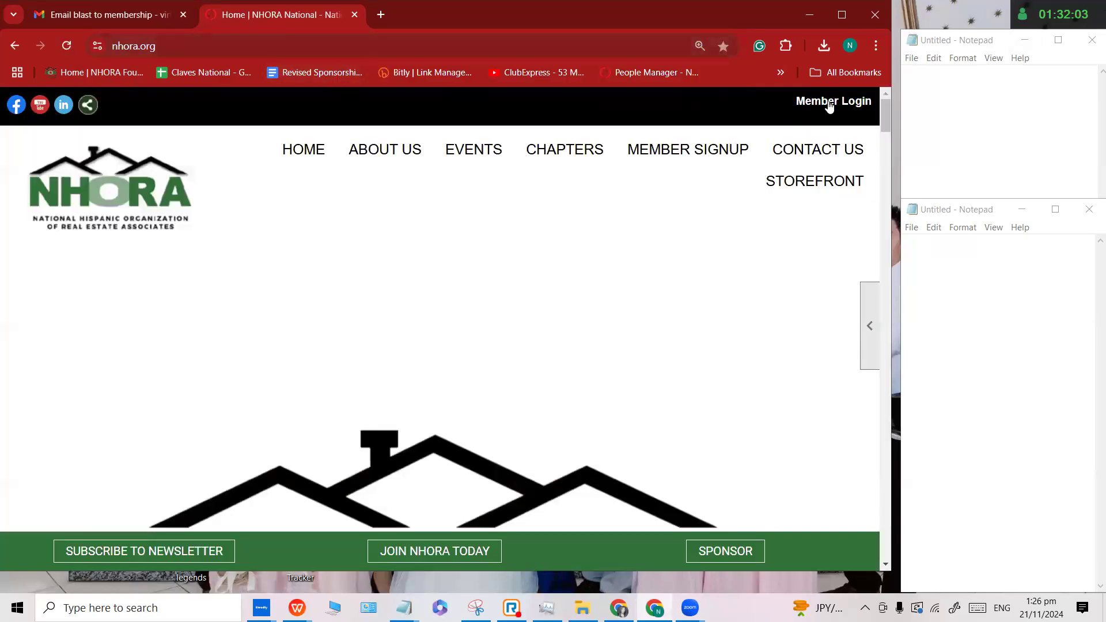
pyautogui.click(828, 103)
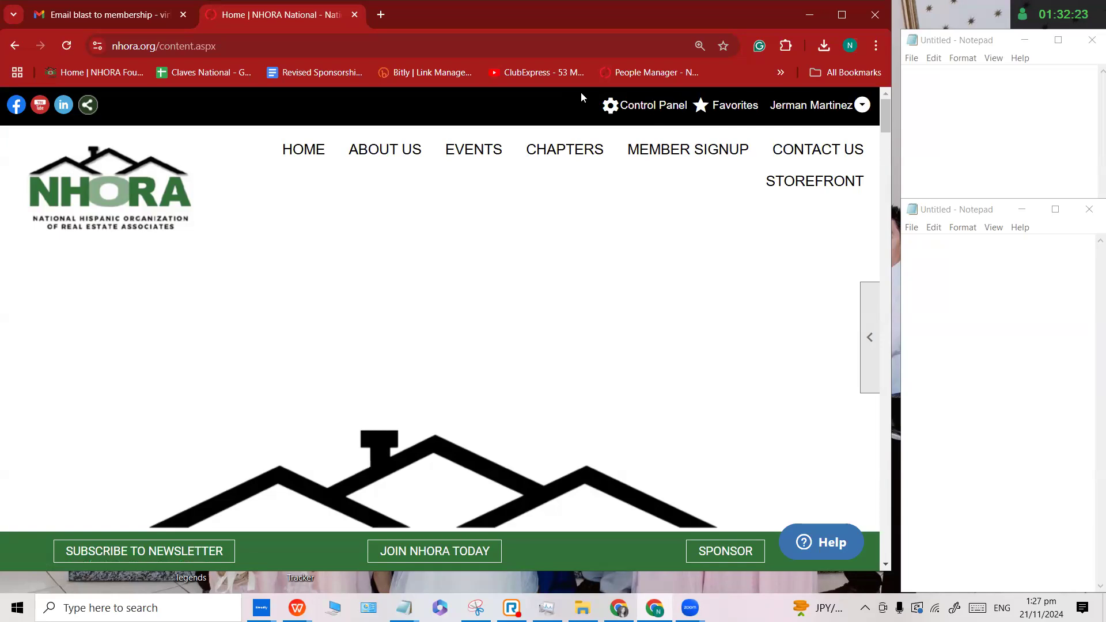
# Open the site's Control Panel and show its Communications functions.
pyautogui.click(642, 107)
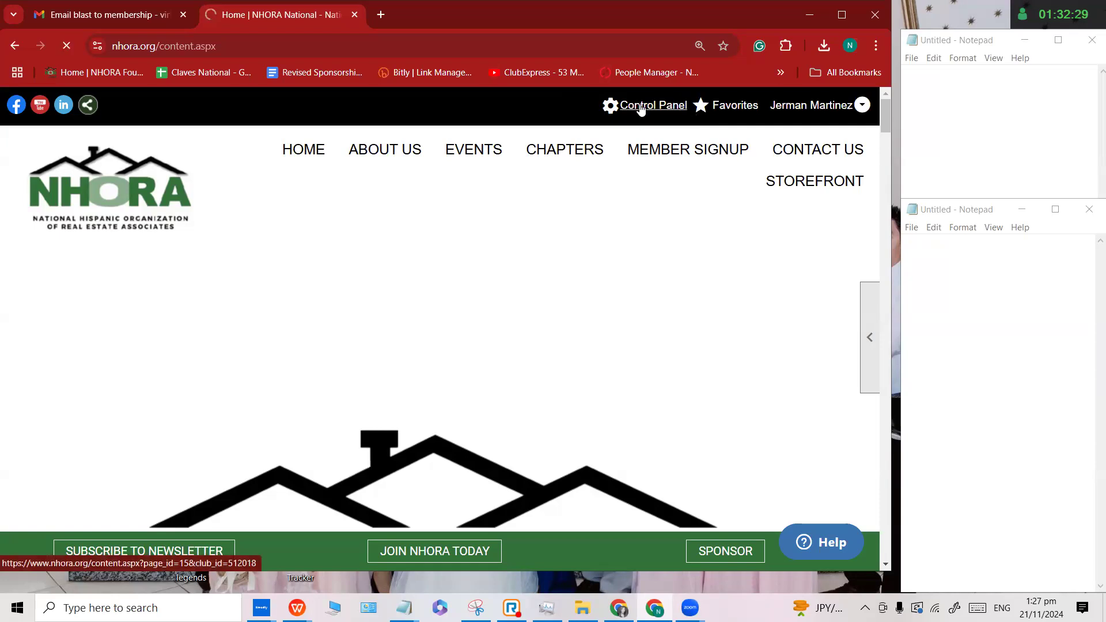
pyautogui.scroll(-3, 357, 311)
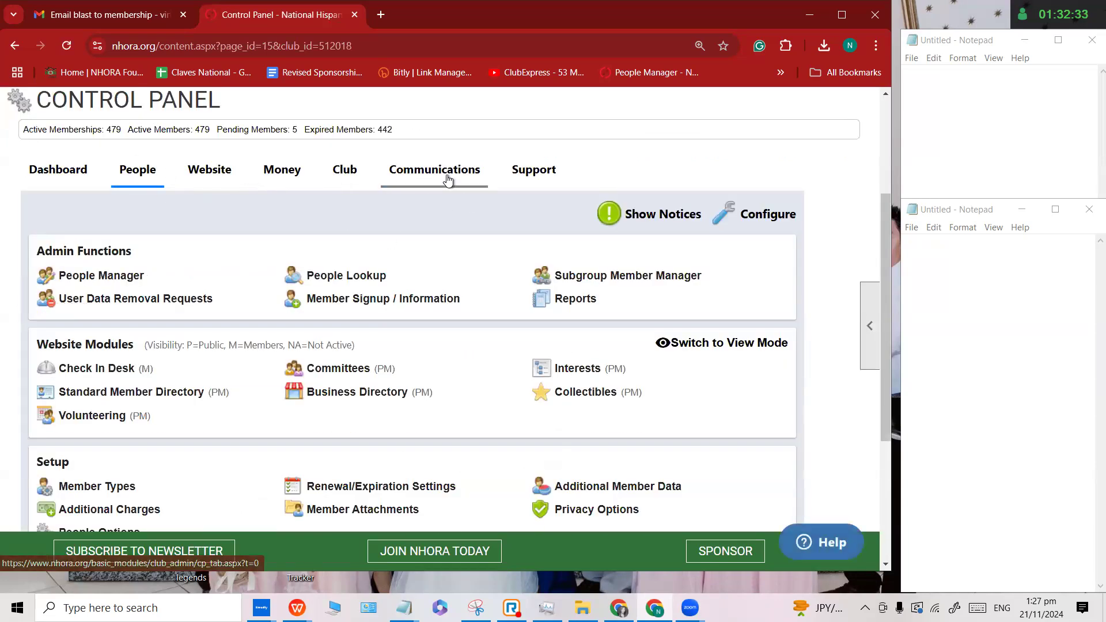
pyautogui.scroll(1, 346, 181)
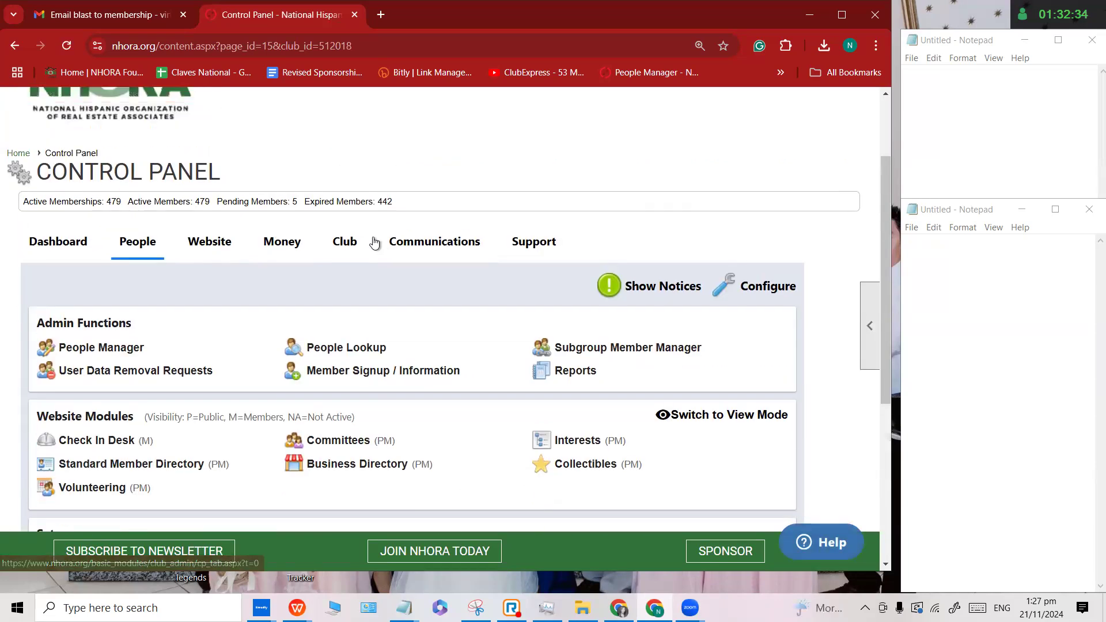
pyautogui.click(431, 248)
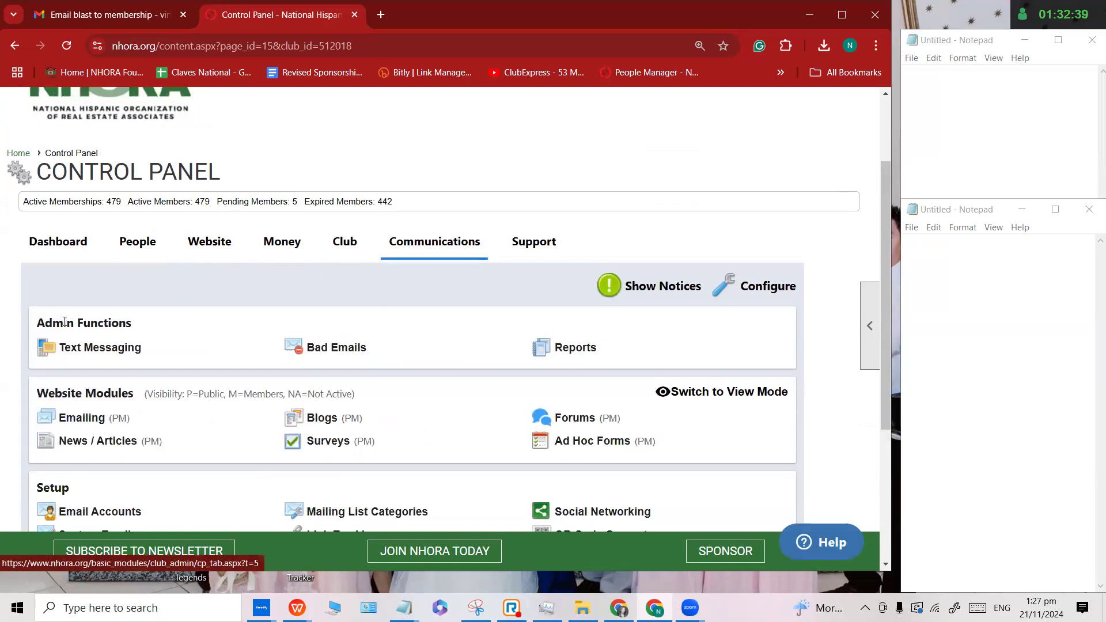
# Open the Emailing module from the Website Modules group.
pyautogui.tripleClick(112, 326)
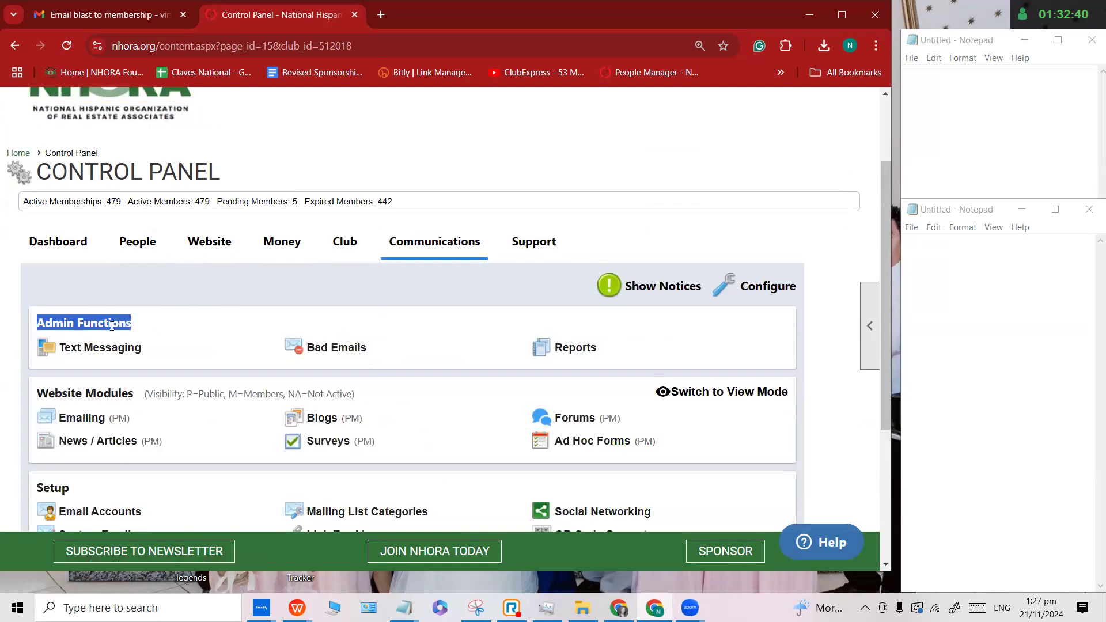
pyautogui.tripleClick(62, 395)
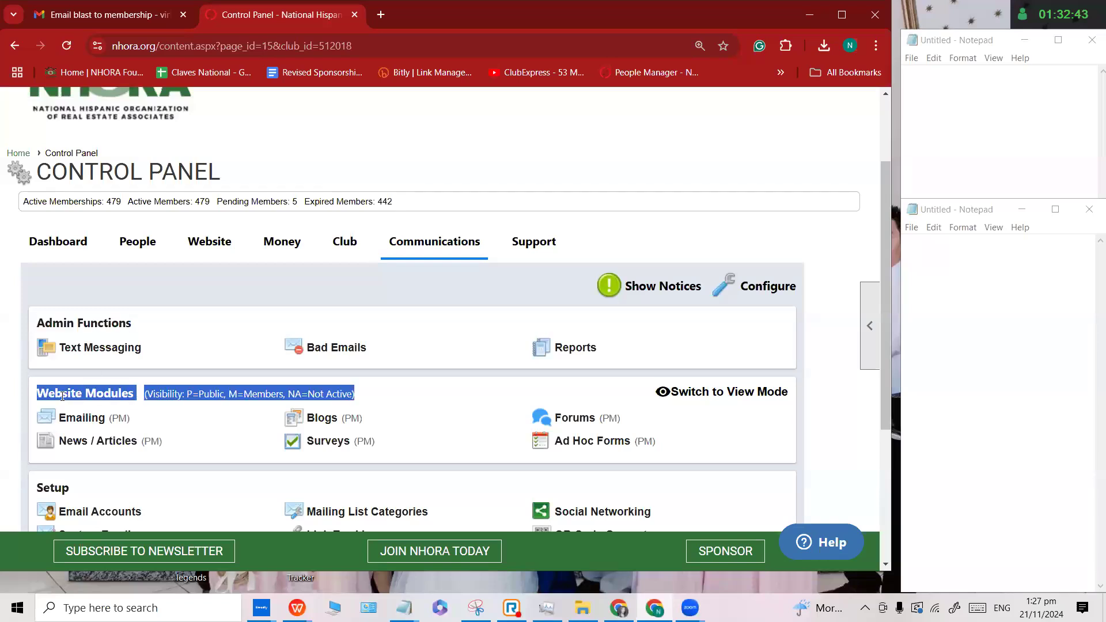
pyautogui.tripleClick(101, 393)
pyautogui.doubleClick(101, 393)
pyautogui.click(94, 393)
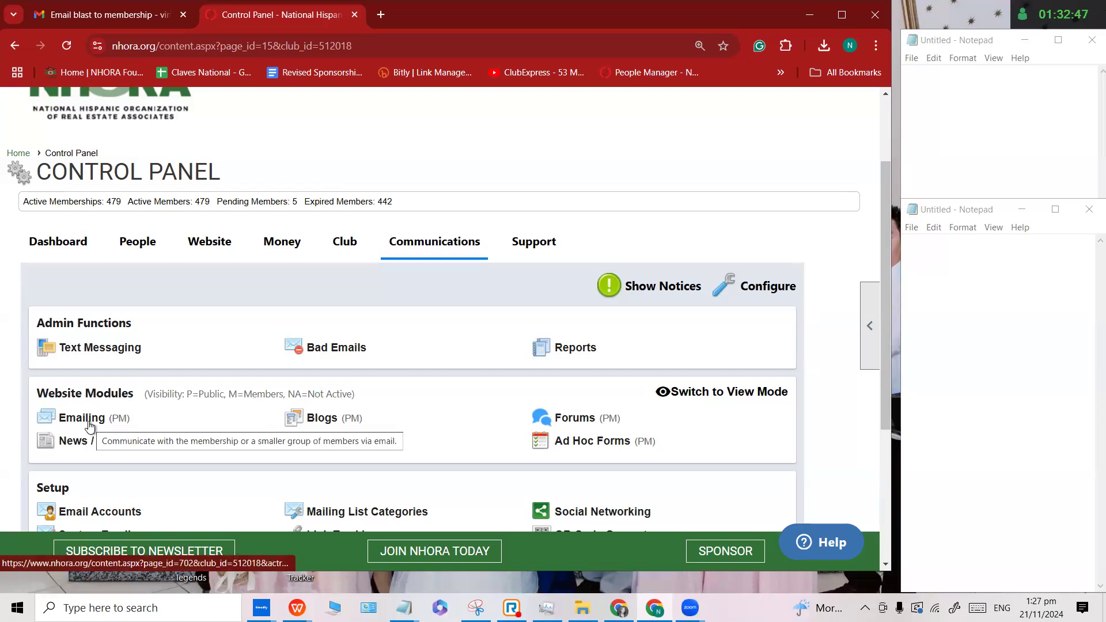
pyautogui.click(91, 424)
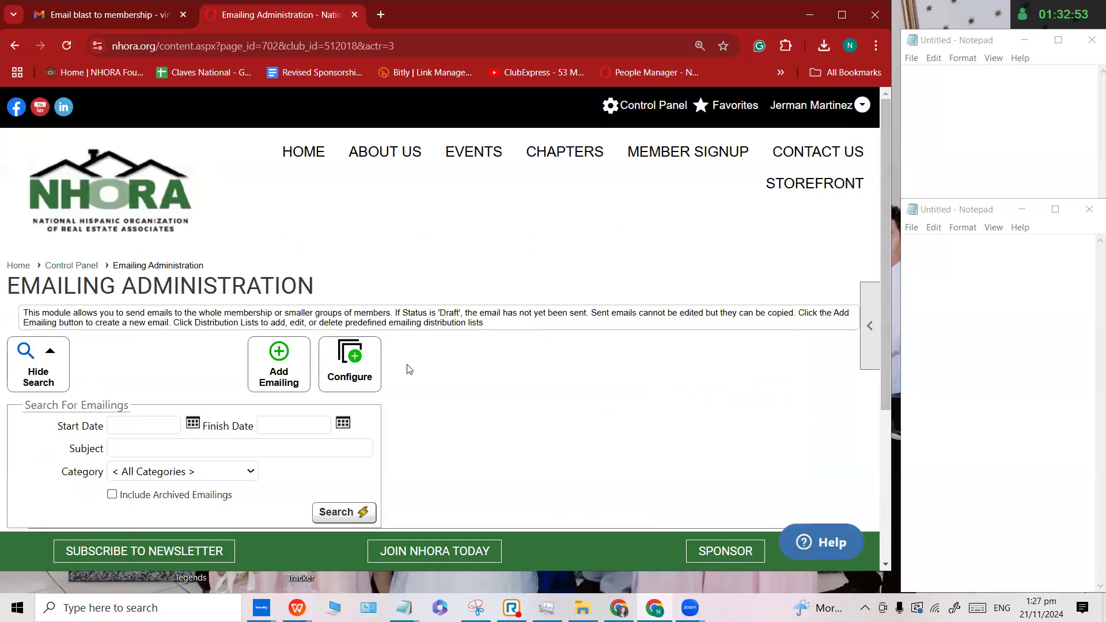
# Add a new emailing from the Emailing Administration page.
pyautogui.scroll(-2, 529, 350)
pyautogui.scroll(1, 529, 350)
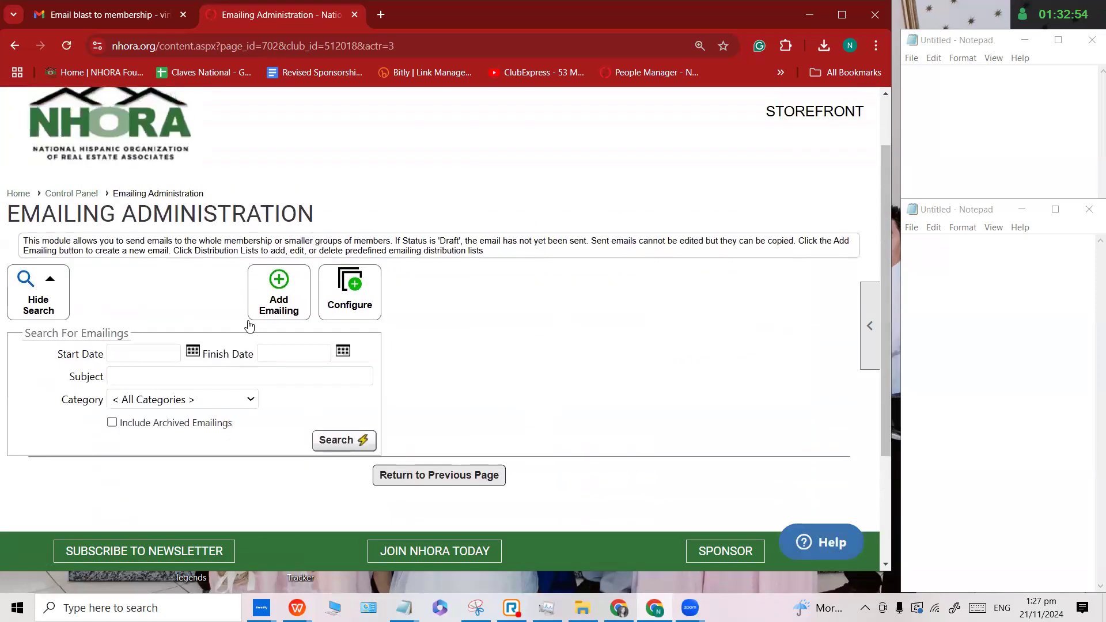
pyautogui.click(270, 289)
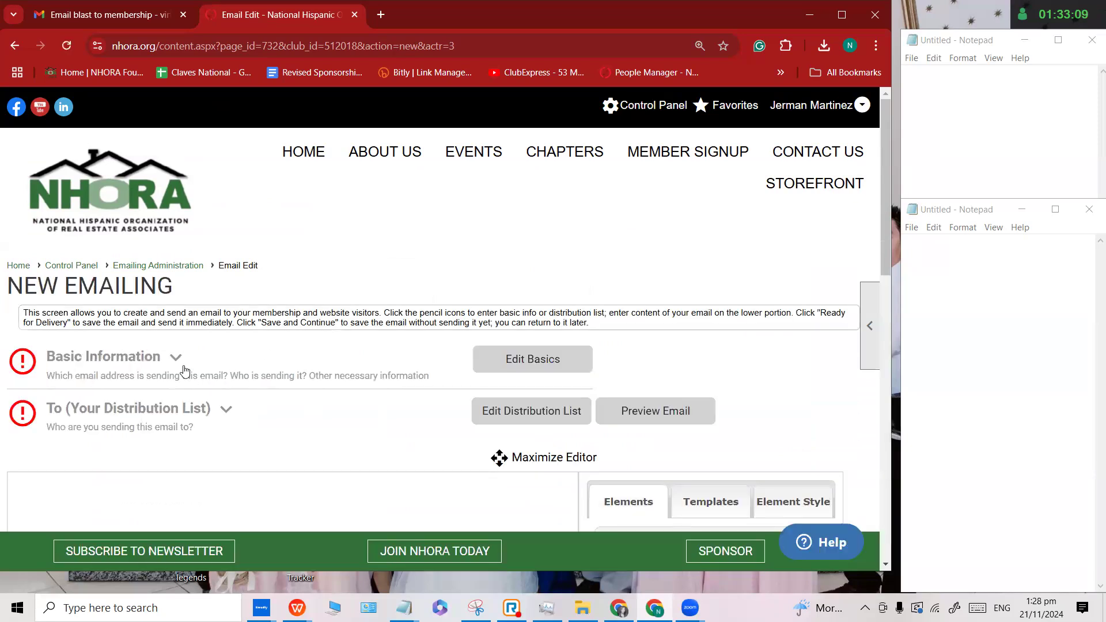
# Open the new emailing's Basic Information for editing and set its category to NHORA Southwest Idaho.
pyautogui.scroll(-3, 161, 383)
pyautogui.scroll(-3, 162, 383)
pyautogui.scroll(3, 163, 380)
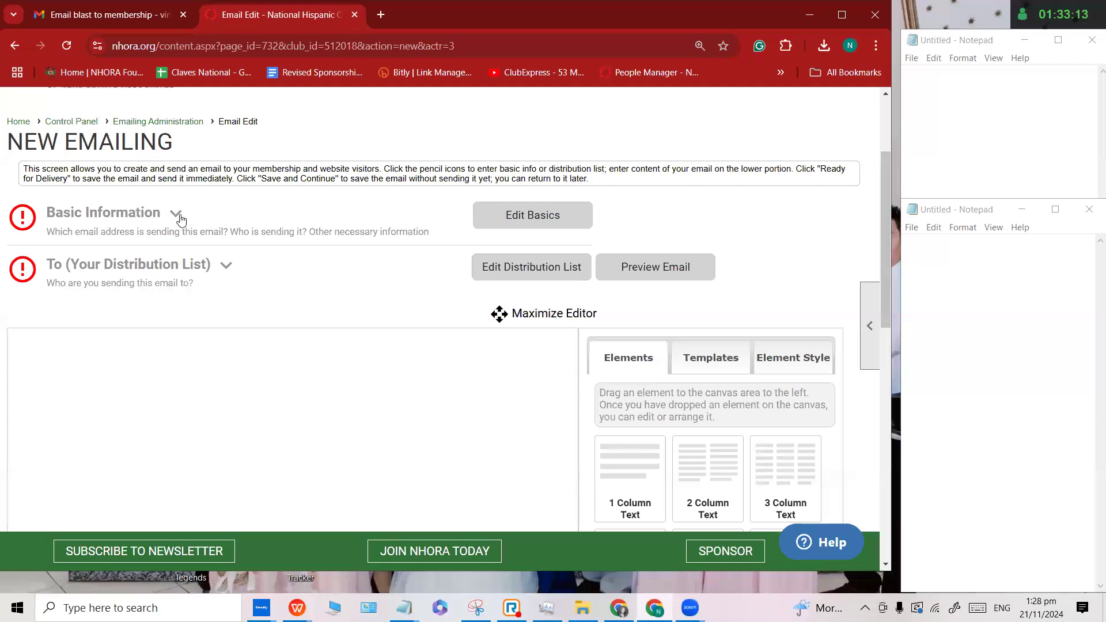
pyautogui.click(206, 224)
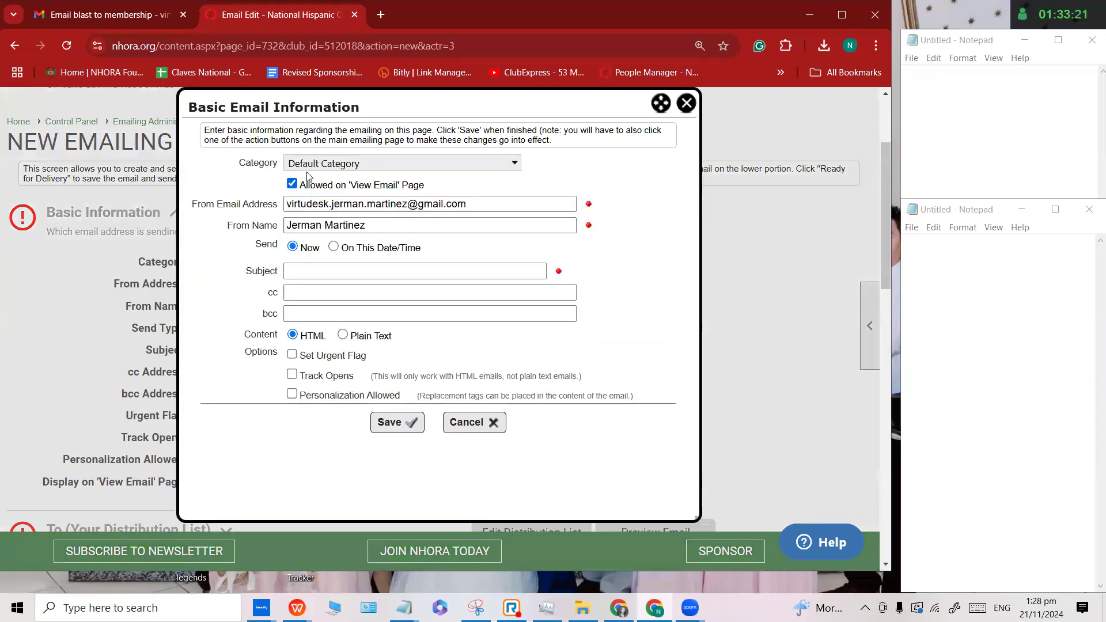
pyautogui.doubleClick(276, 166)
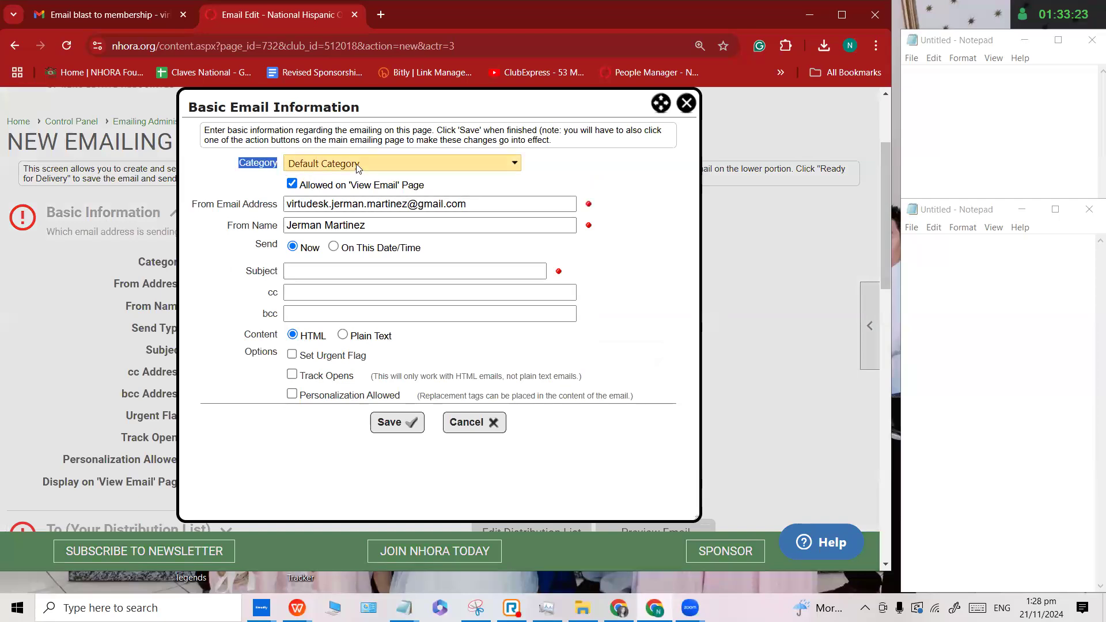
pyautogui.click(460, 163)
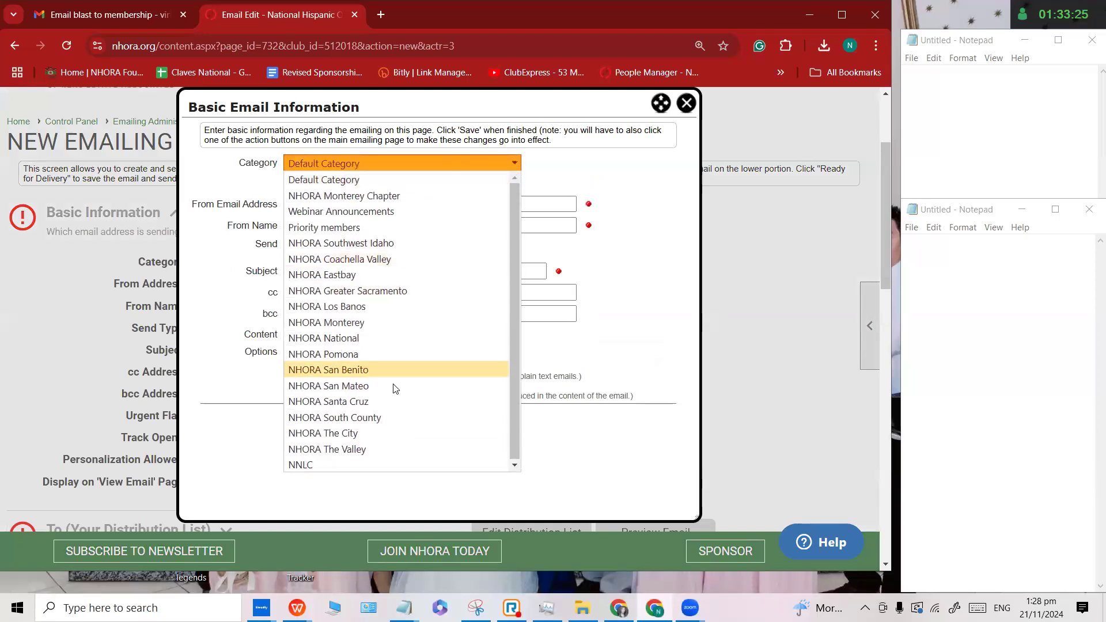
pyautogui.click(397, 243)
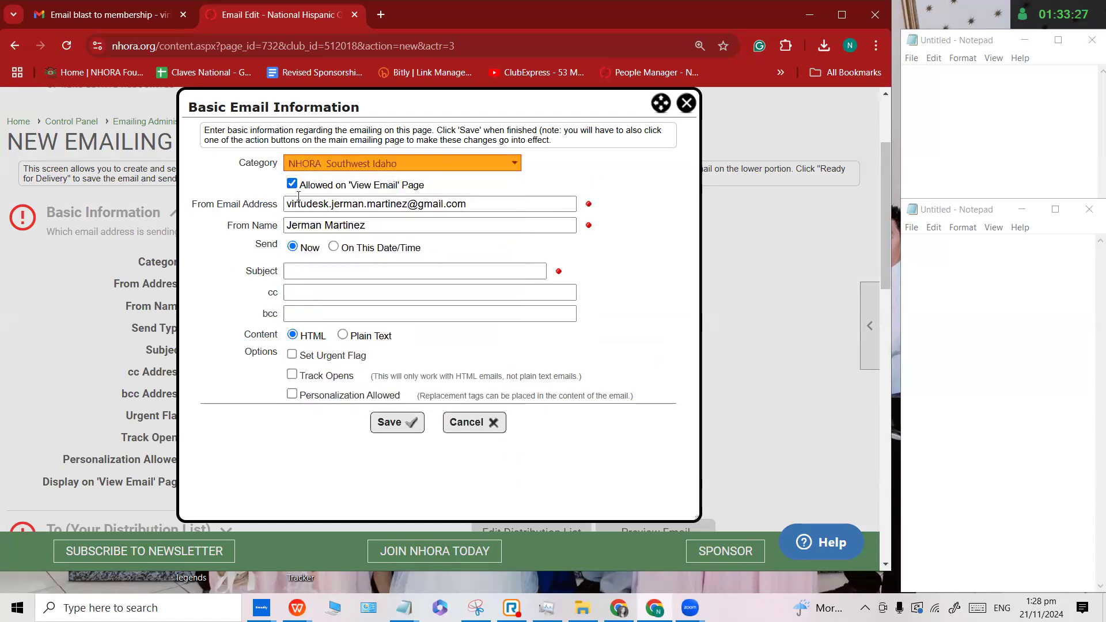
# Switch to Claves National.xlsx in WPS Office and copy the Southwest Idaho president's e-mail address from the Chapters sheet.
pyautogui.tripleClick(310, 203)
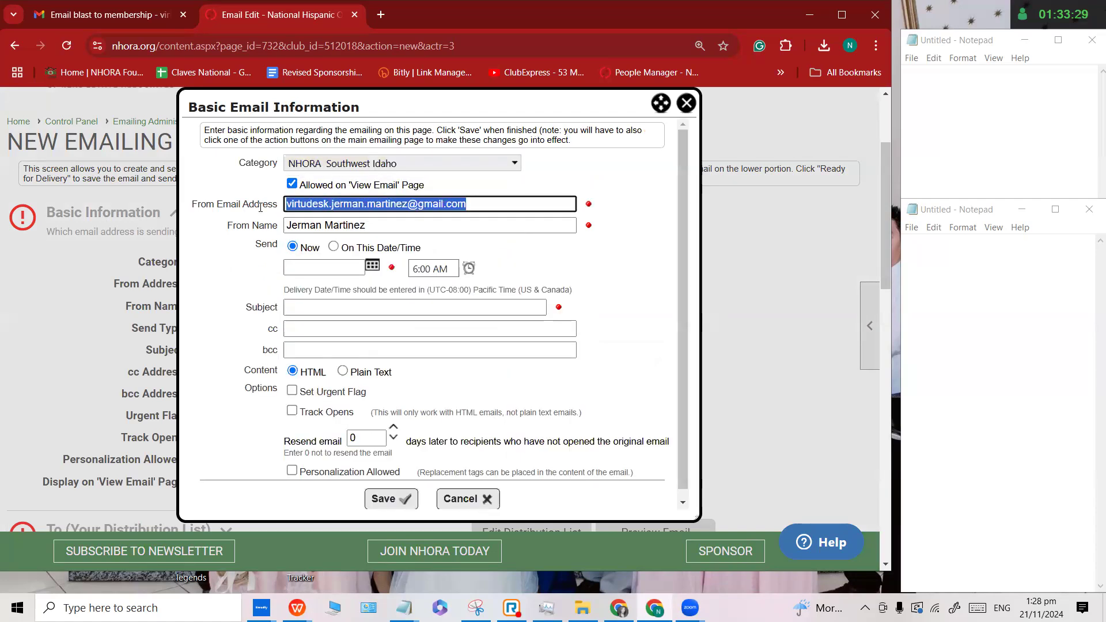
pyautogui.tripleClick(417, 205)
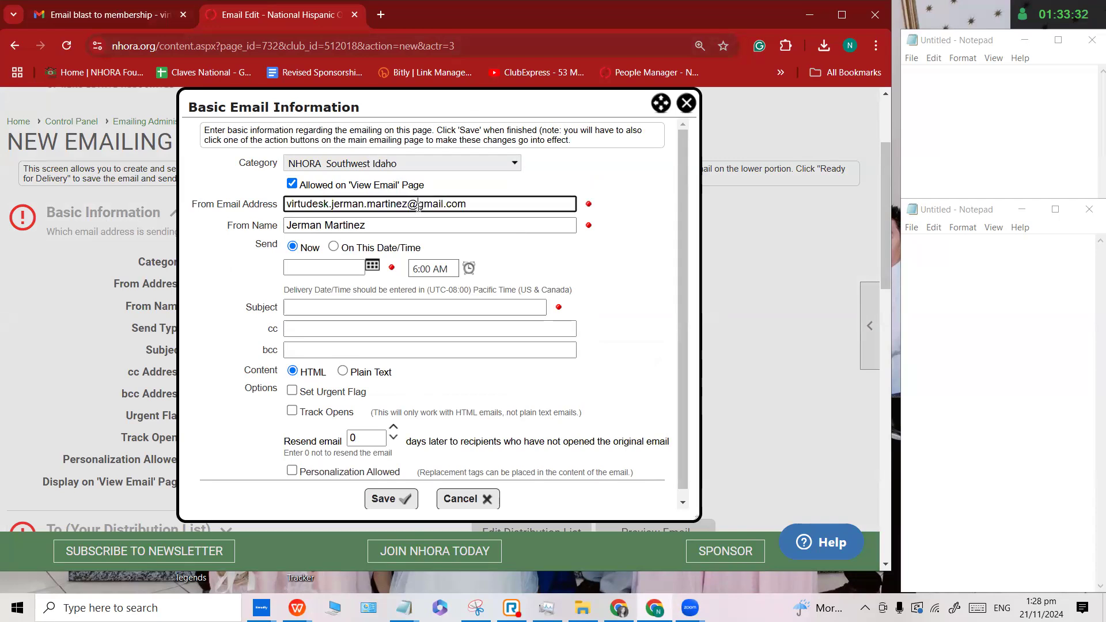
pyautogui.click(297, 608)
pyautogui.click(544, 544)
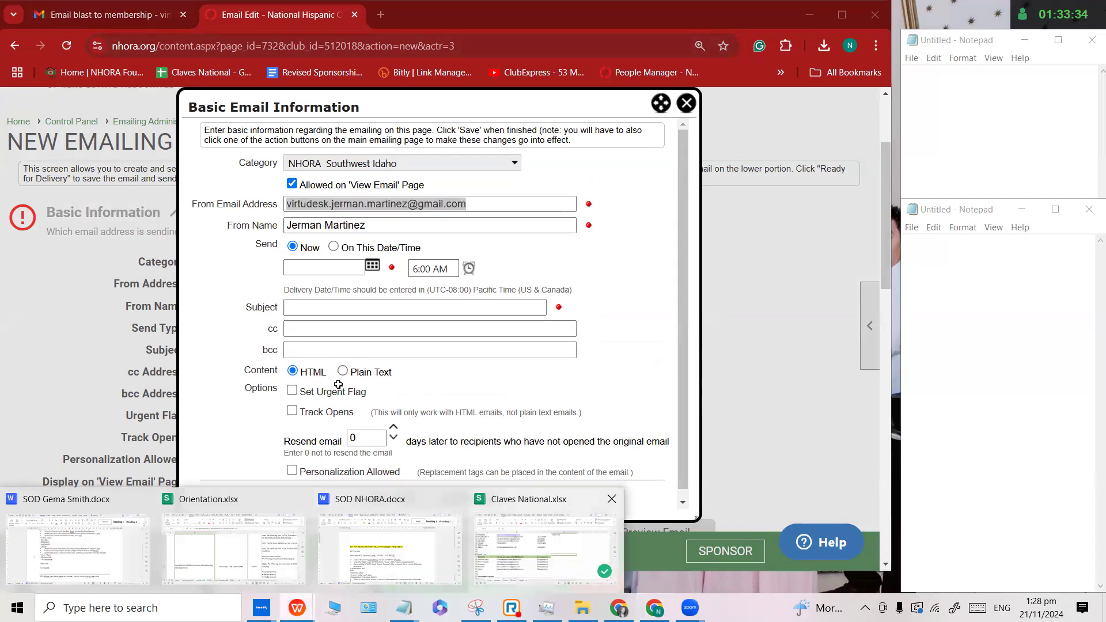
pyautogui.click(312, 426)
pyautogui.tripleClick(312, 427)
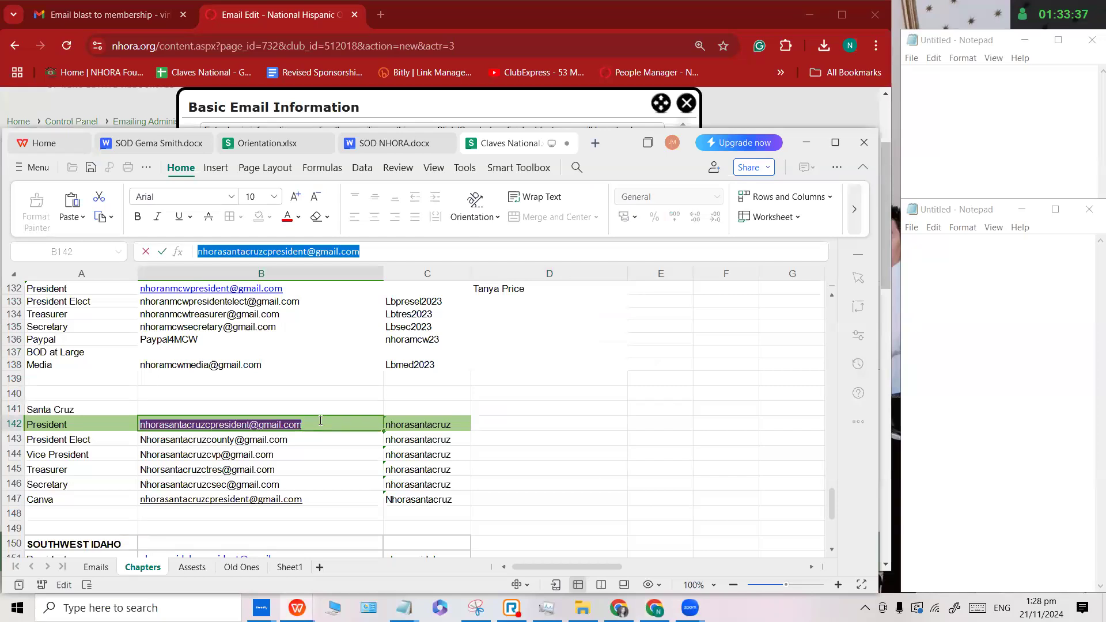
pyautogui.click(507, 410)
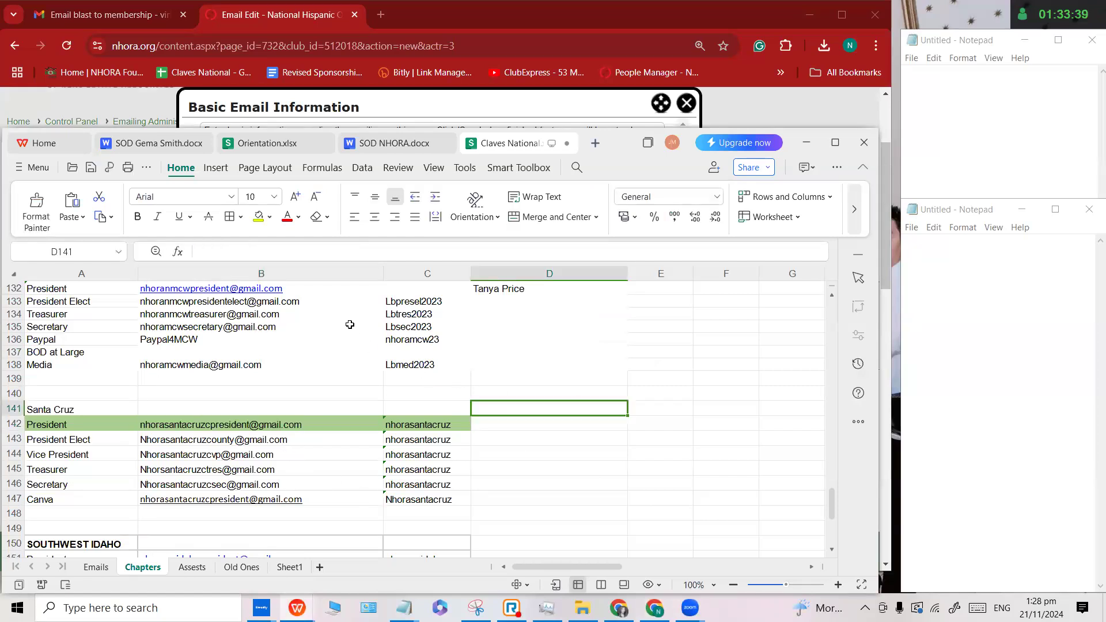
pyautogui.scroll(1, 346, 325)
pyautogui.scroll(1, 346, 325)
pyautogui.scroll(-9, 346, 339)
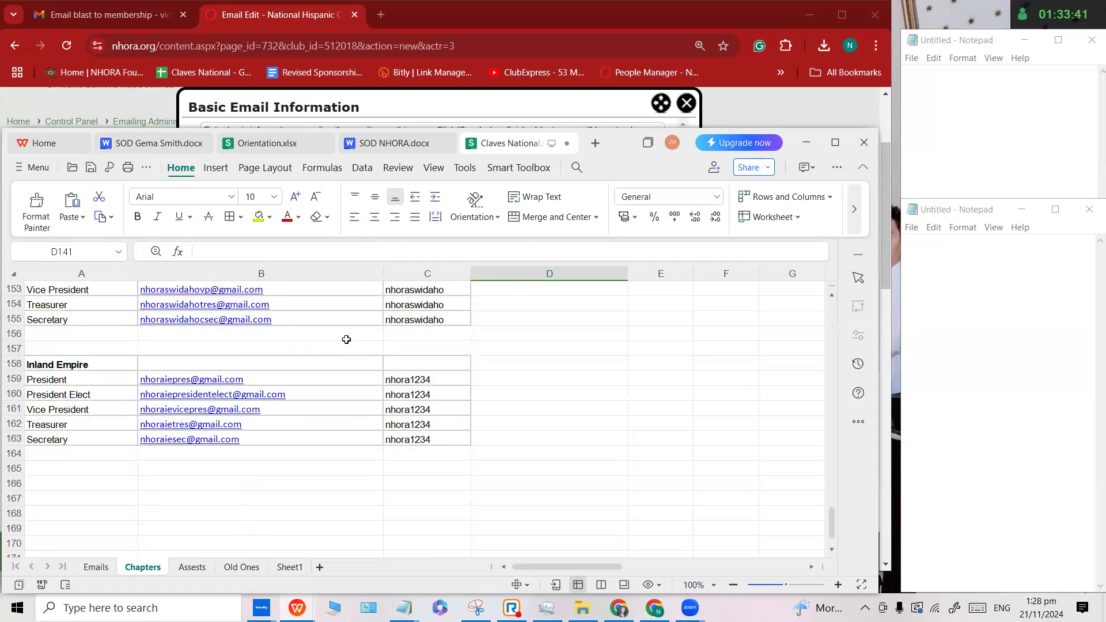
pyautogui.scroll(2, 346, 339)
pyautogui.click(347, 346)
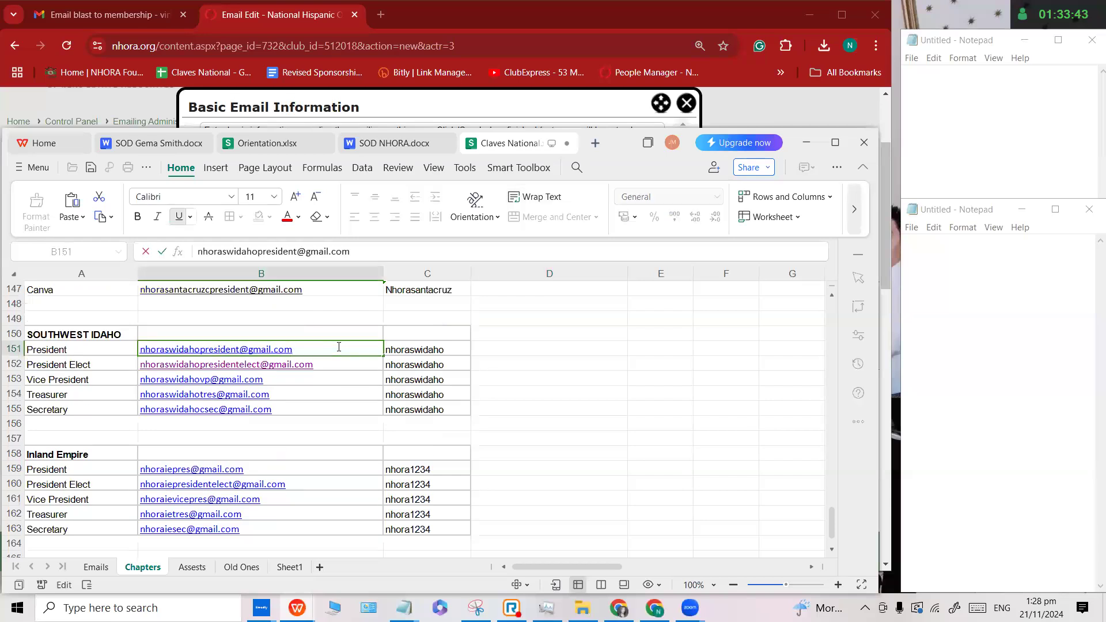
pyautogui.tripleClick(347, 346)
pyautogui.hotkey('ctrl', 'c')
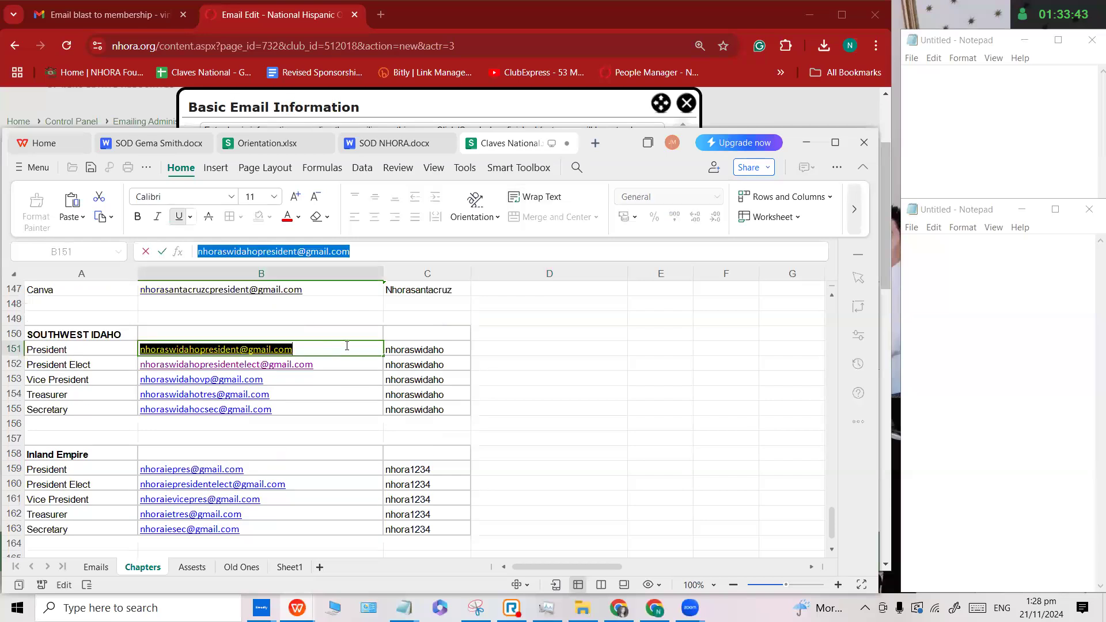
# Return to the emailing in Chrome and replace the From Email Address with the copied Southwest Idaho president's address.
pyautogui.click(281, 15)
pyautogui.click(515, 206)
pyautogui.hotkey('ctrl', 'a')
pyautogui.hotkey('ctrl', 'v')
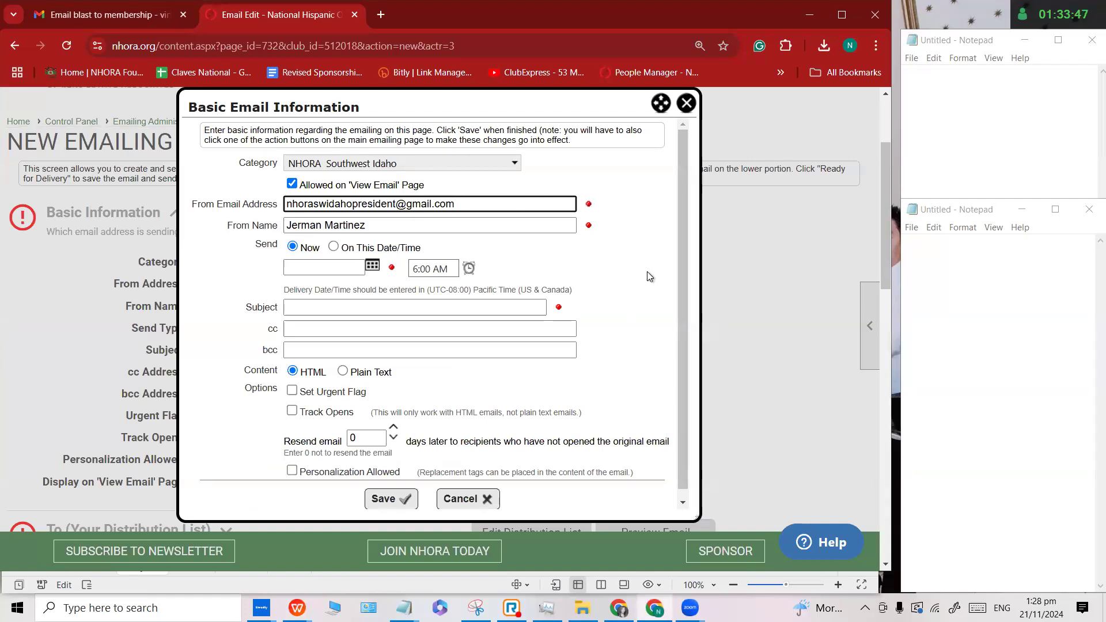
# Set the emailing's From Name to "NHORA Southwest Idaho Chapter" and move on to the Subject field.
pyautogui.tripleClick(379, 225)
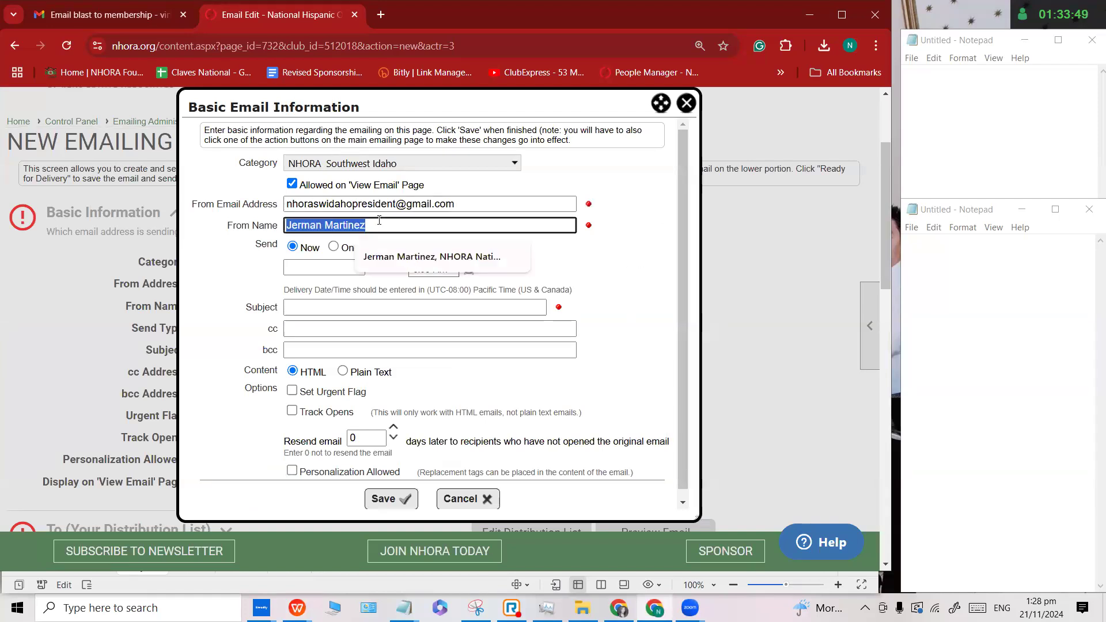
pyautogui.write('NHORA Soi')
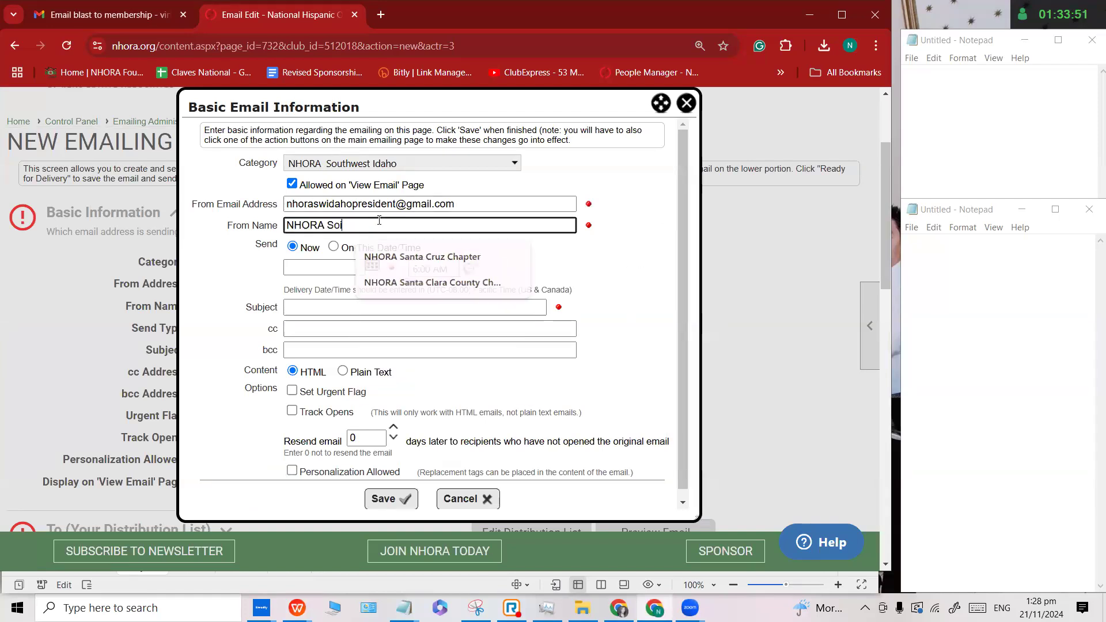
pyautogui.press('BackSpace')
pyautogui.write('uthwe')
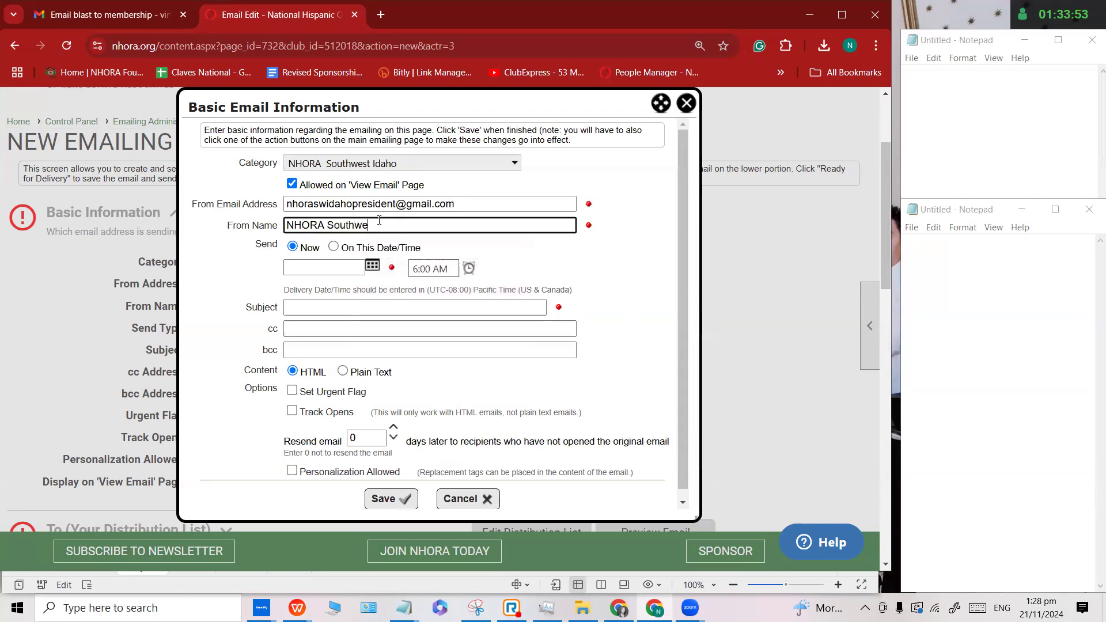
pyautogui.write('st Idaho Chapter')
pyautogui.click(445, 327)
pyautogui.click(354, 307)
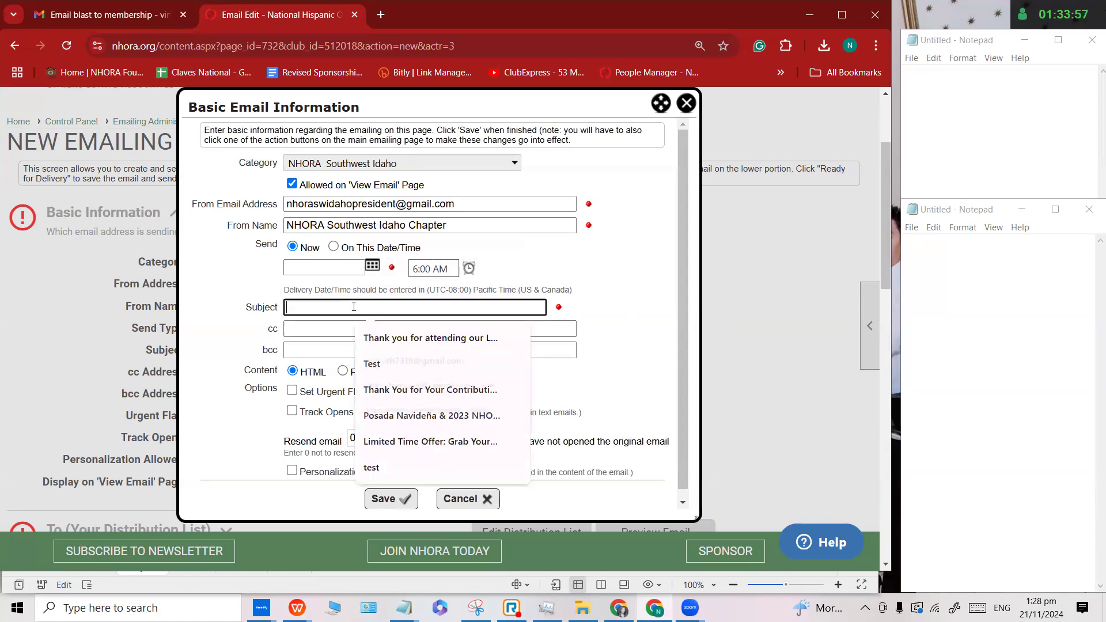
# Open ChatGPT at chat.openai.com in a new browser tab.
pyautogui.click(382, 15)
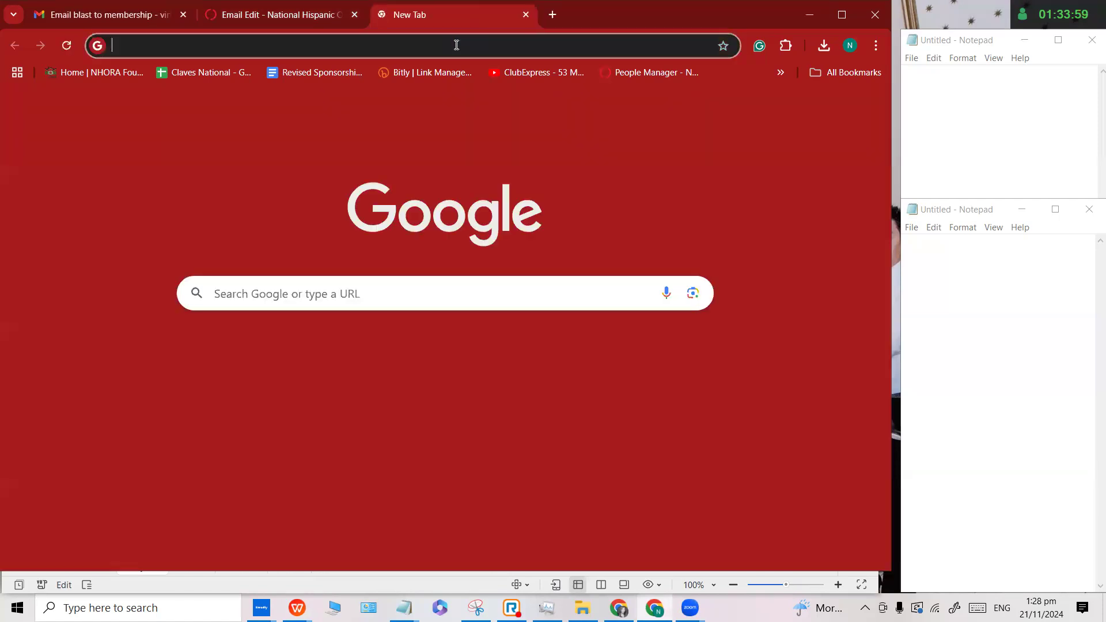
pyautogui.write('Cav')
pyautogui.press('BackSpace')
pyautogui.press('BackSpace')
pyautogui.press('BackSpace')
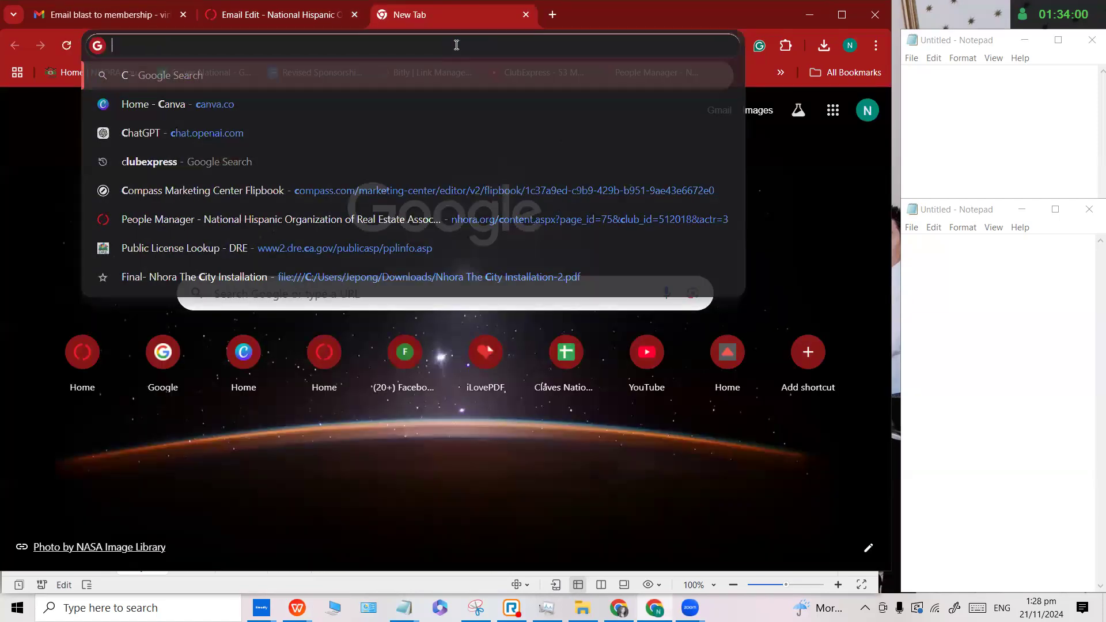
pyautogui.write('chat')
pyautogui.press('Return')
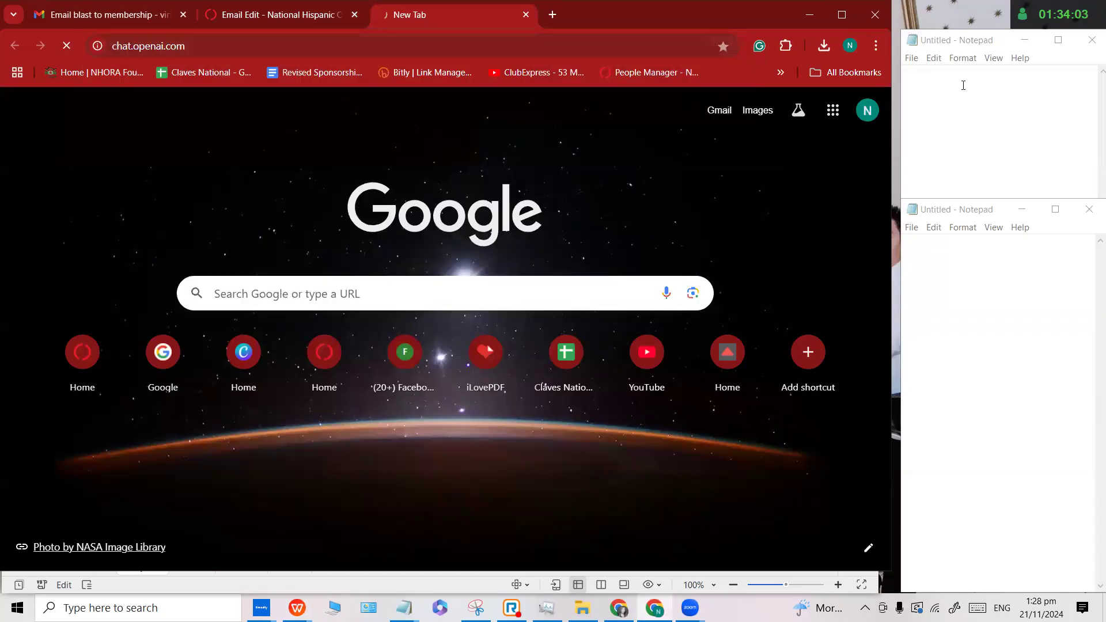
# Ask ChatGPT to create a subject line for the NHORA Southwest Idaho Chapter Mixer Event.
pyautogui.click(963, 85)
pyautogui.click(402, 320)
pyautogui.write('Created ')
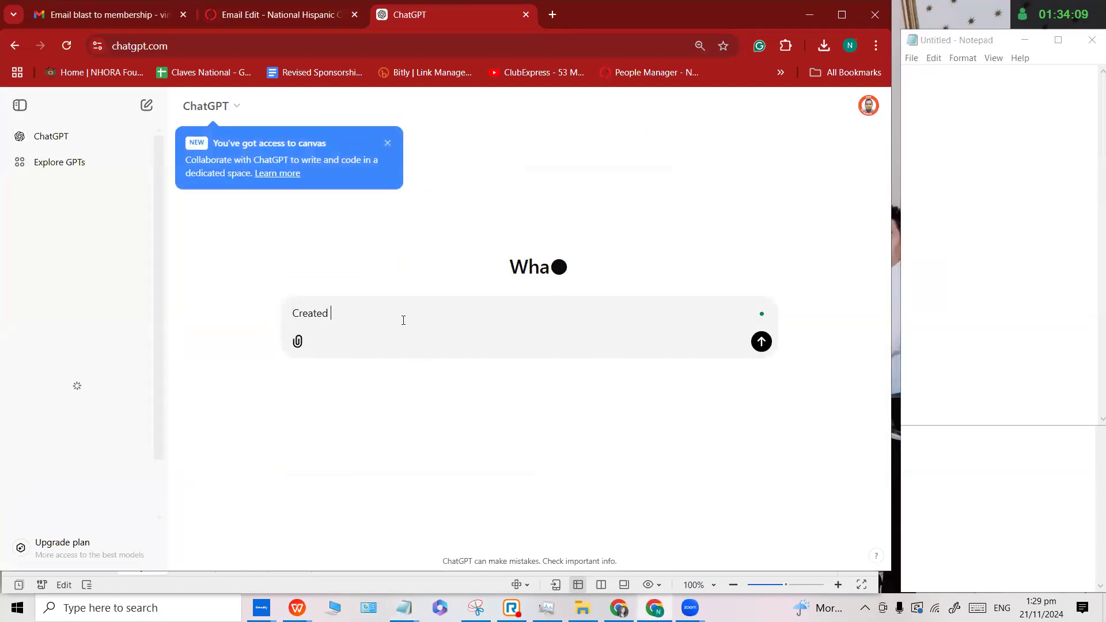
pyautogui.write('a ssu')
pyautogui.write('ub')
pyautogui.write('ject liune')
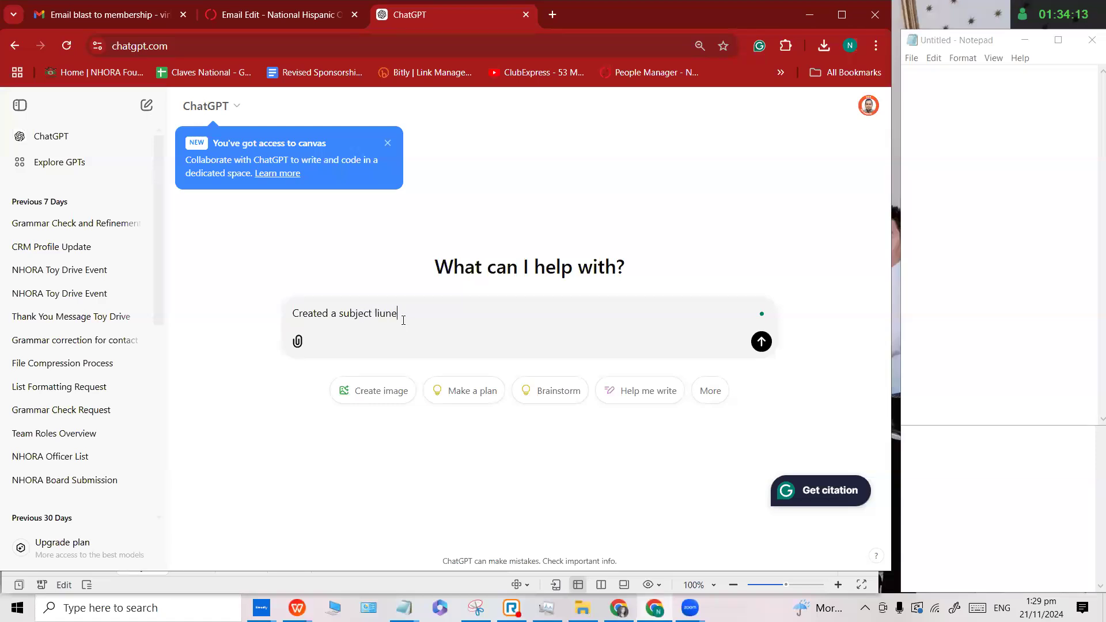
pyautogui.write('ne for NHORA Souyt')
pyautogui.write('est Idaho Chapter Mixer Event')
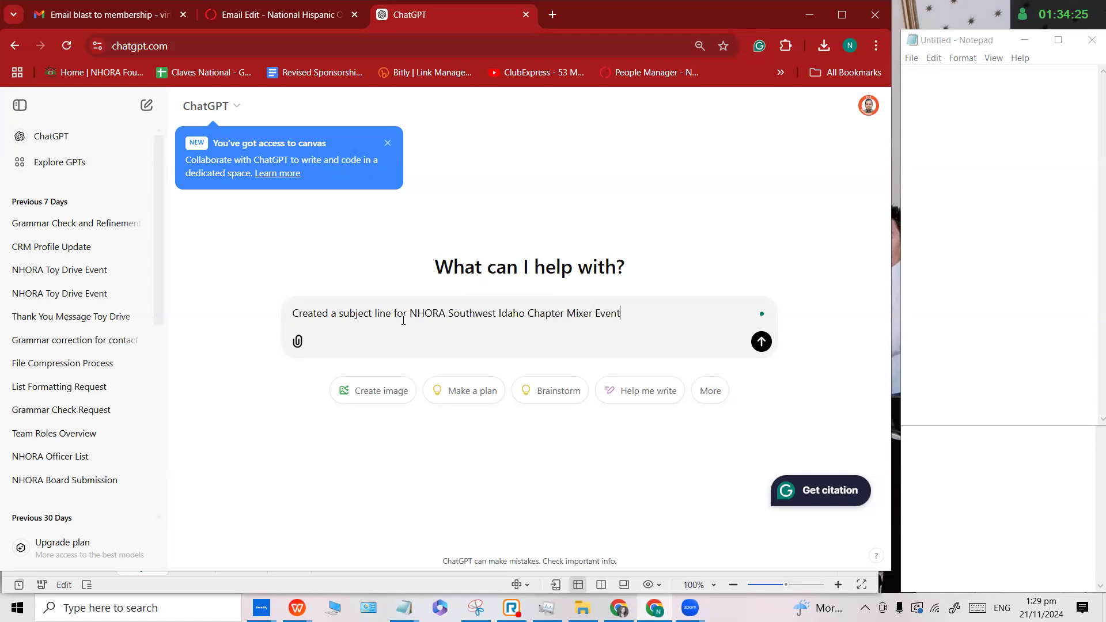
pyautogui.press('Return')
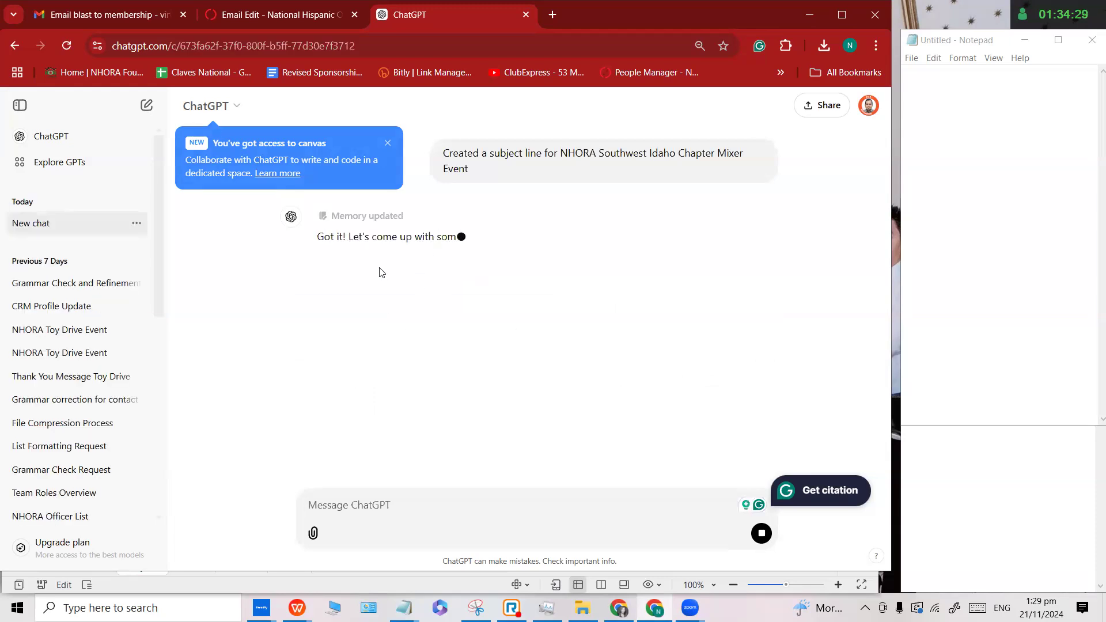
# Copy the suggested subject line "NHORA Southwest Idaho Mixer: Your Next Big Connection!" without its quotation marks.
pyautogui.tripleClick(363, 260)
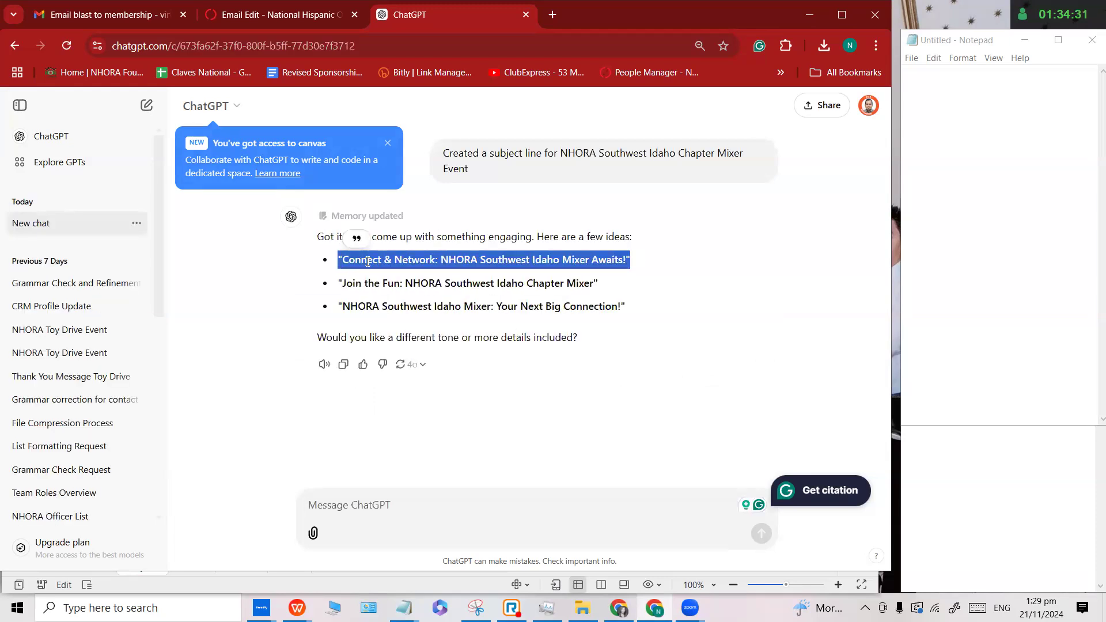
pyautogui.doubleClick(407, 286)
pyautogui.moveTo(346, 283); pyautogui.dragTo(347, 307)
pyautogui.hotkey('ctrl', 'c')
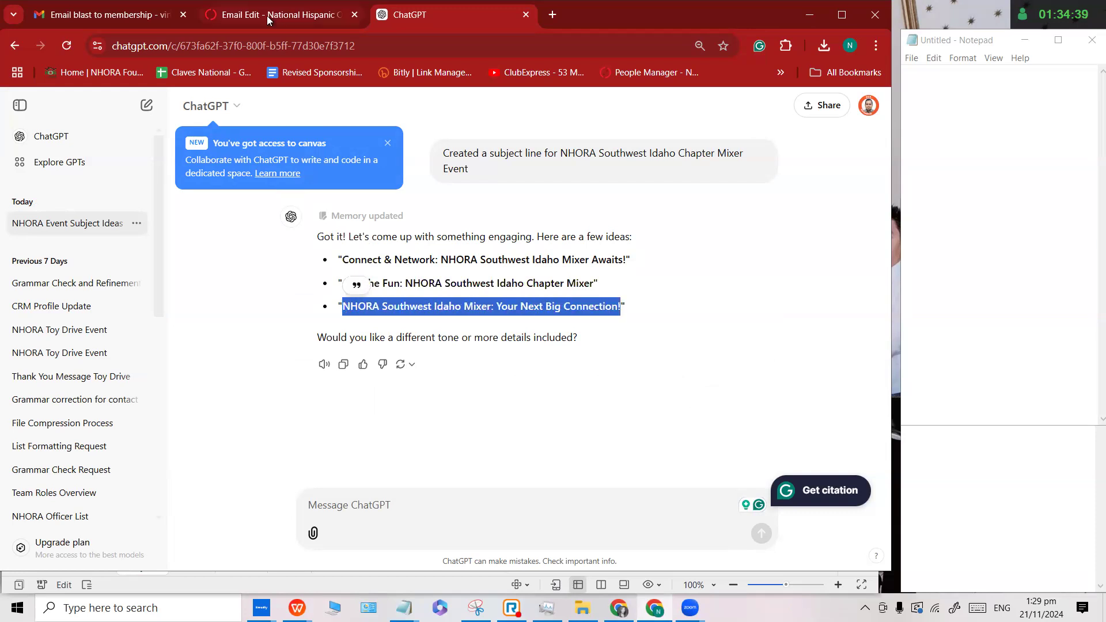
# Return to the nhora.org emailing and paste the copied subject line into the Subject field.
pyautogui.click(268, 16)
pyautogui.click(336, 303)
pyautogui.hotkey('ctrl', 'v')
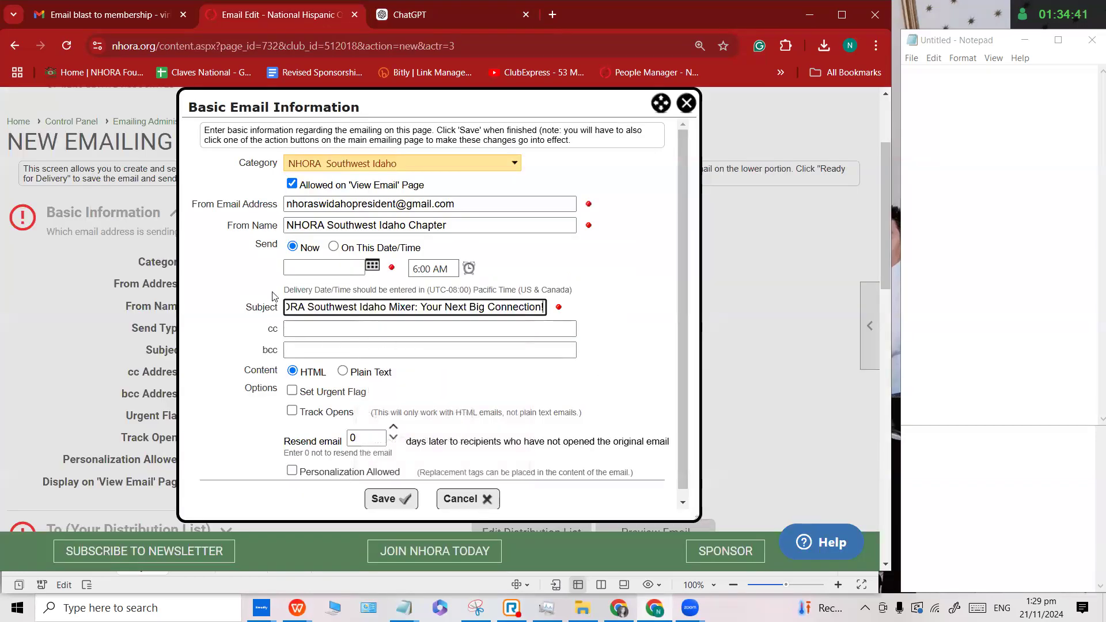
pyautogui.click(365, 286)
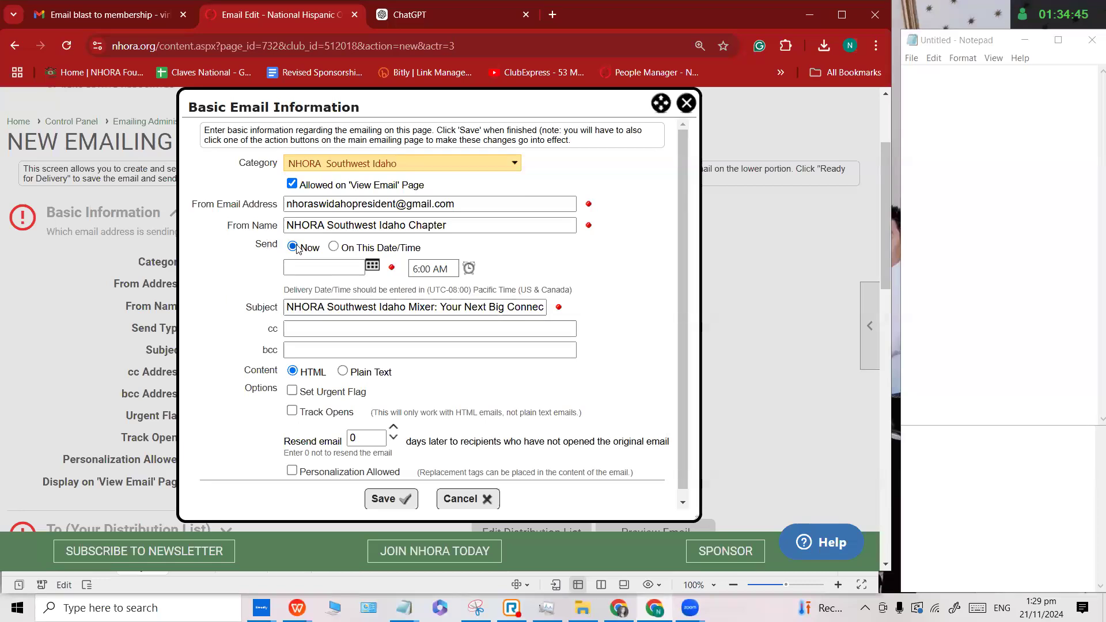
# Set the emailing to send Now and save the Basic Email Information.
pyautogui.click(334, 247)
pyautogui.click(293, 248)
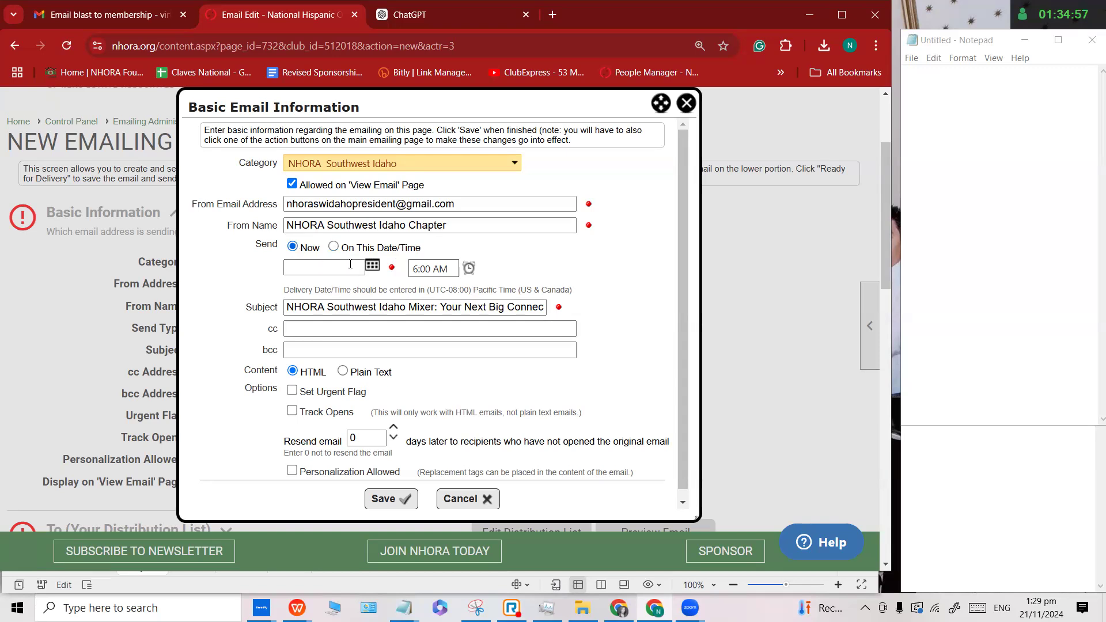
pyautogui.doubleClick(266, 244)
pyautogui.scroll(-1, 438, 299)
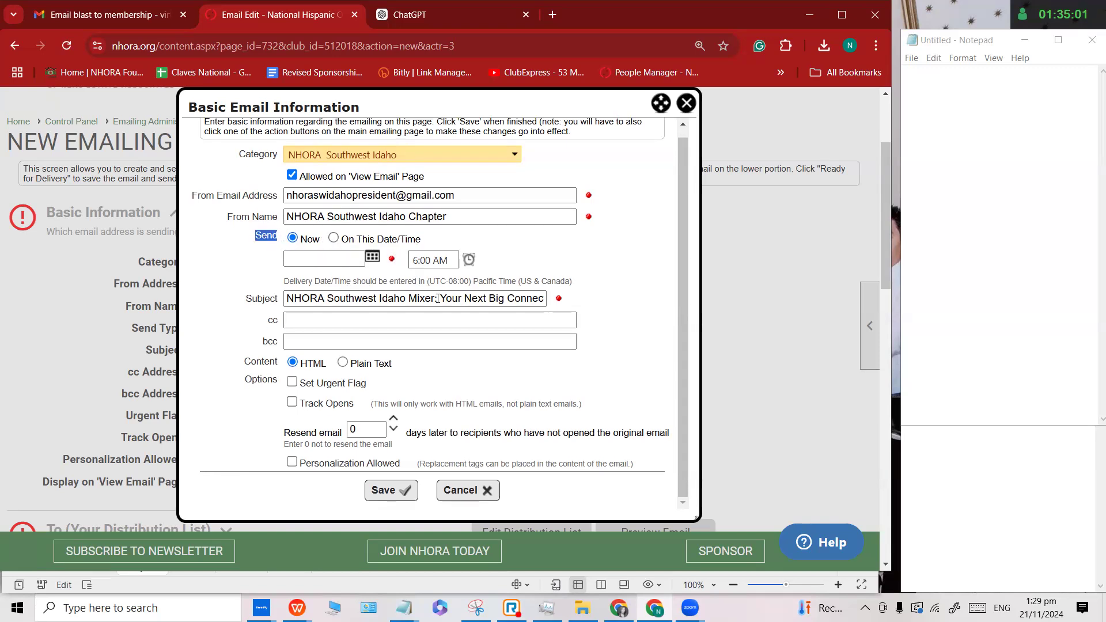
pyautogui.click(391, 492)
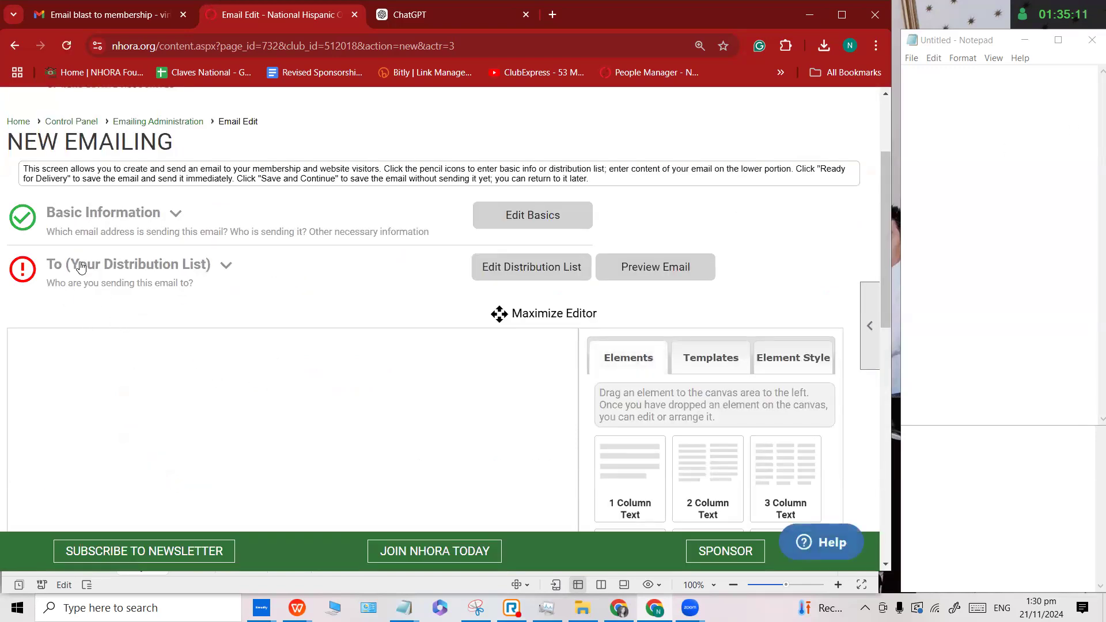
# Edit the distribution list, choosing to create a new list addressed to "Everyone in a selected category".
pyautogui.tripleClick(208, 265)
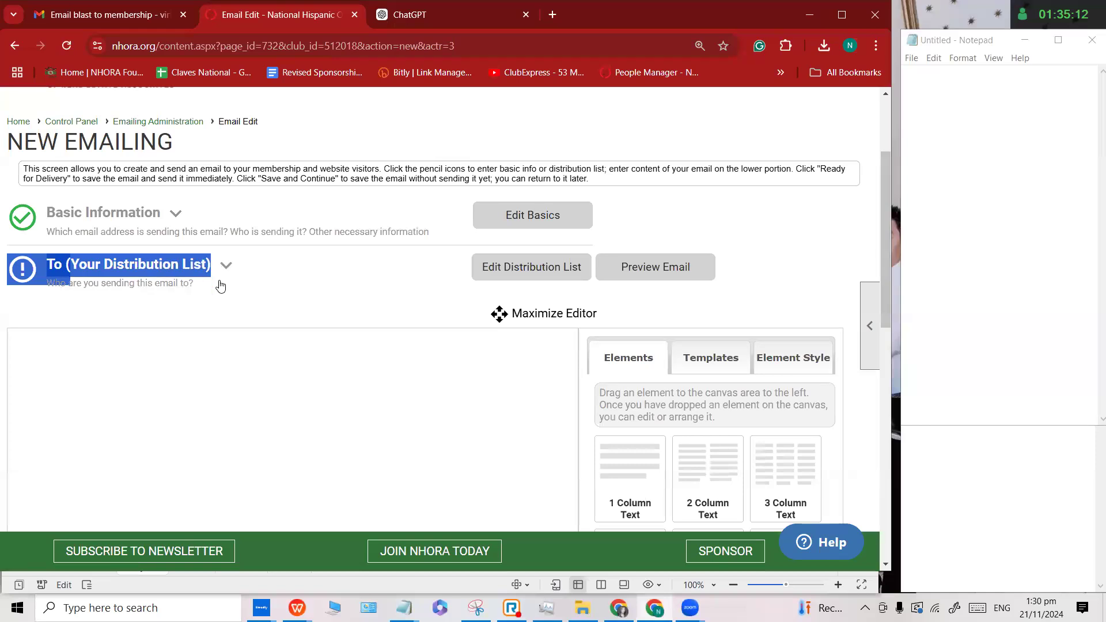
pyautogui.click(279, 309)
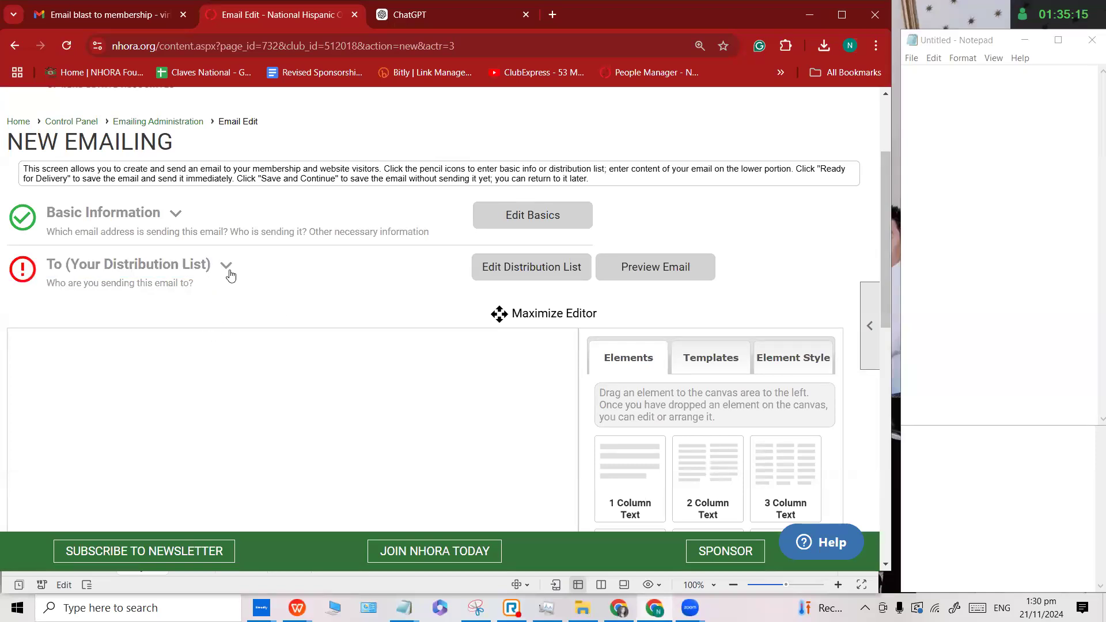
pyautogui.click(517, 270)
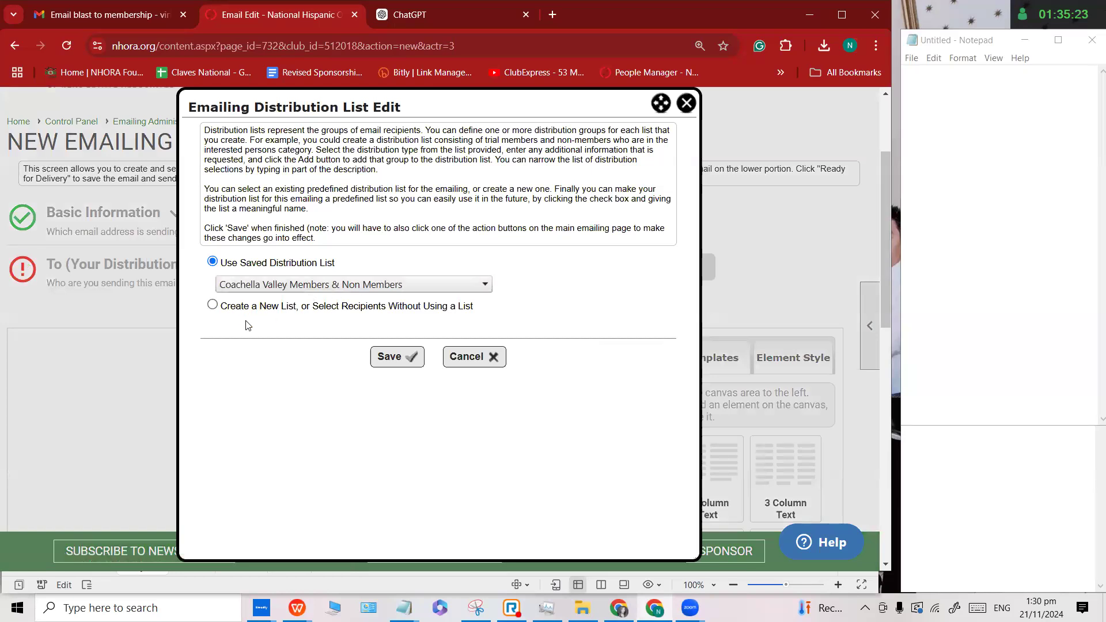
pyautogui.click(213, 306)
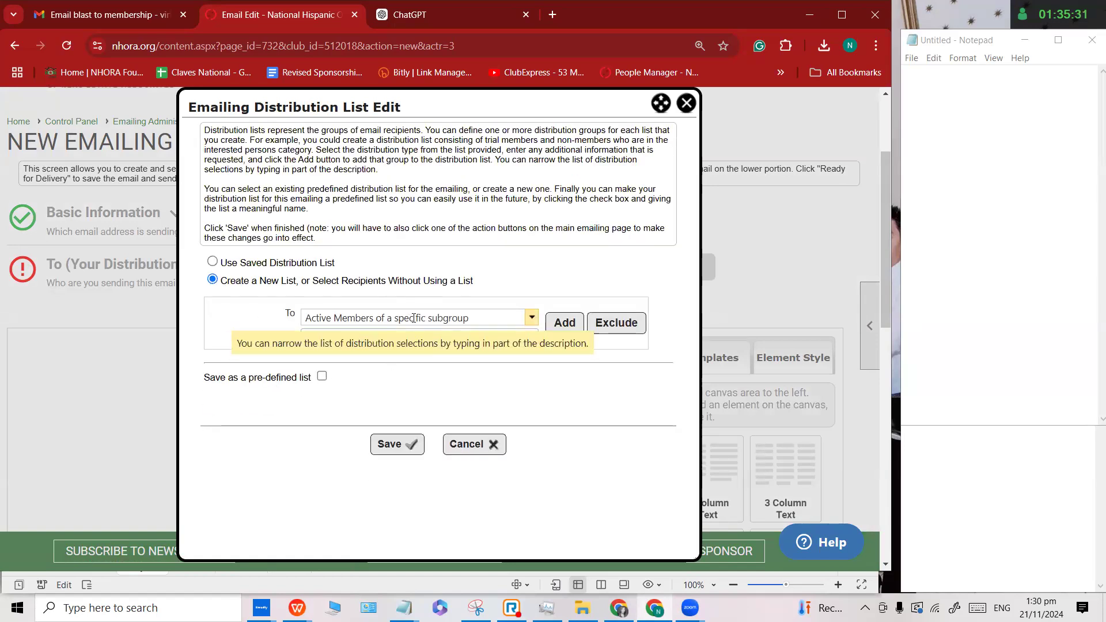
pyautogui.click(414, 318)
pyautogui.moveTo(529, 355); pyautogui.dragTo(527, 426)
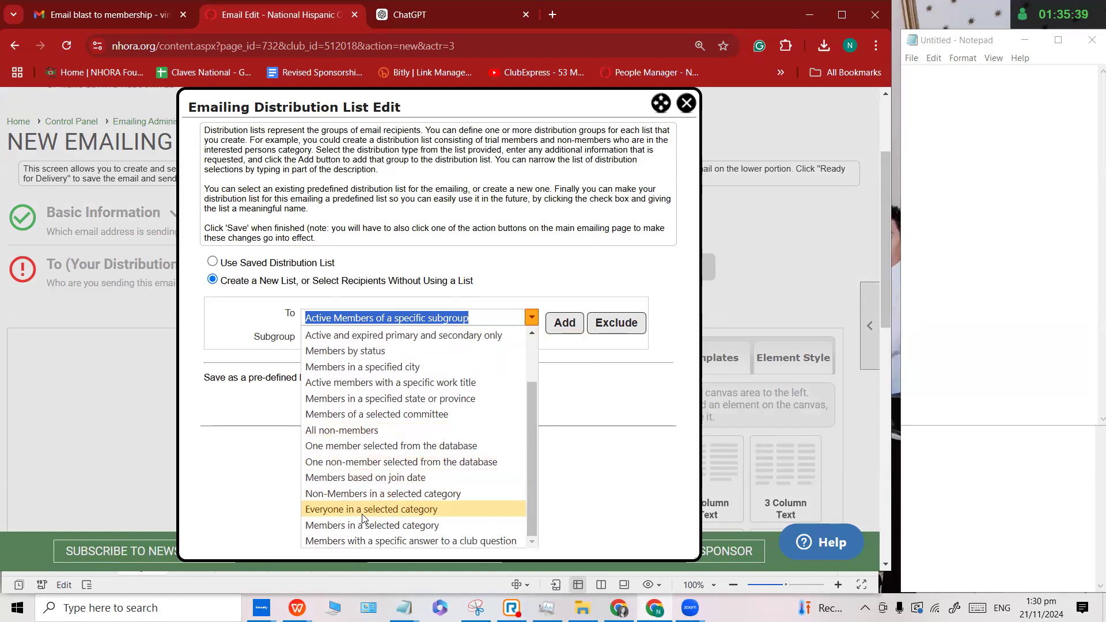
pyautogui.click(362, 513)
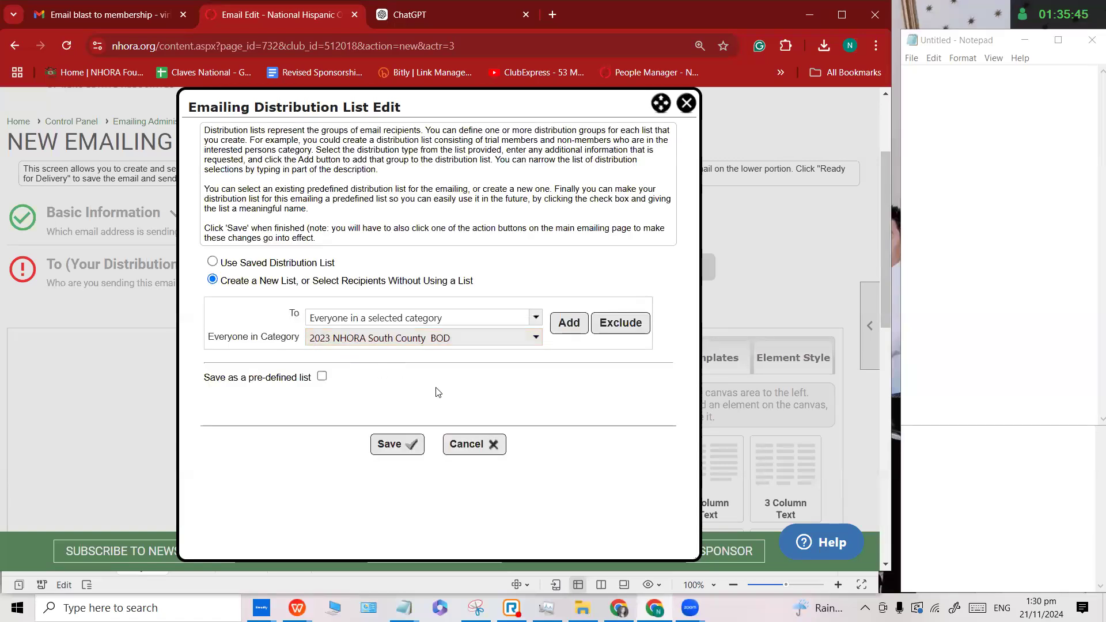
# Add the category "NHORA Southwest Idaho - M/N" to the recipients and save the distribution list.
pyautogui.moveTo(213, 340); pyautogui.dragTo(358, 348)
pyautogui.click(357, 346)
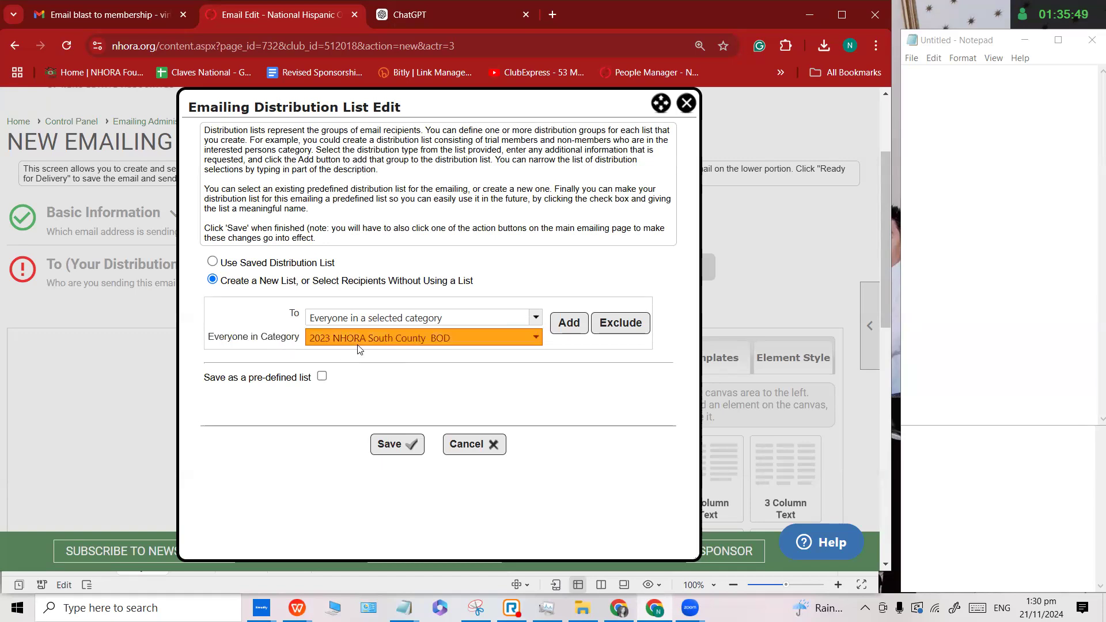
pyautogui.moveTo(534, 160); pyautogui.dragTo(534, 228)
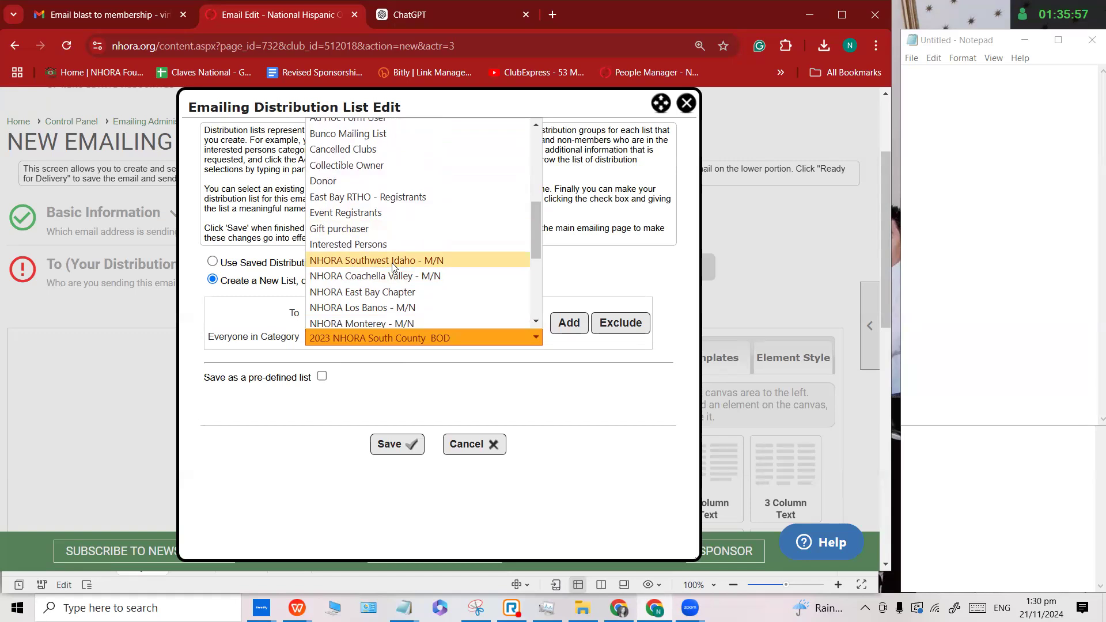
pyautogui.click(384, 262)
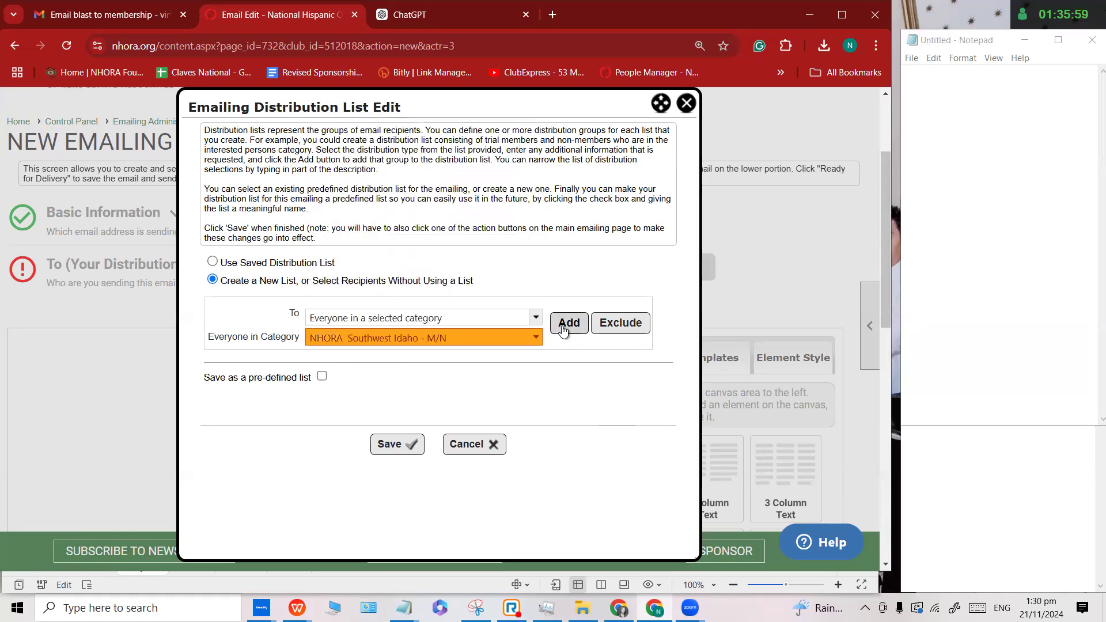
pyautogui.click(562, 328)
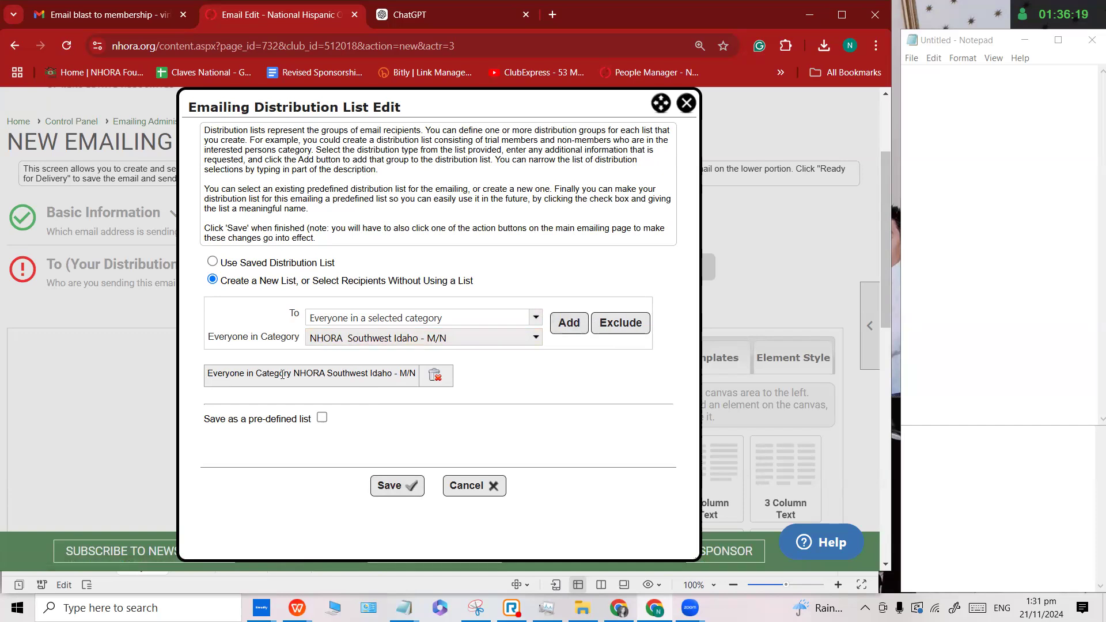
pyautogui.moveTo(282, 374); pyautogui.dragTo(424, 379)
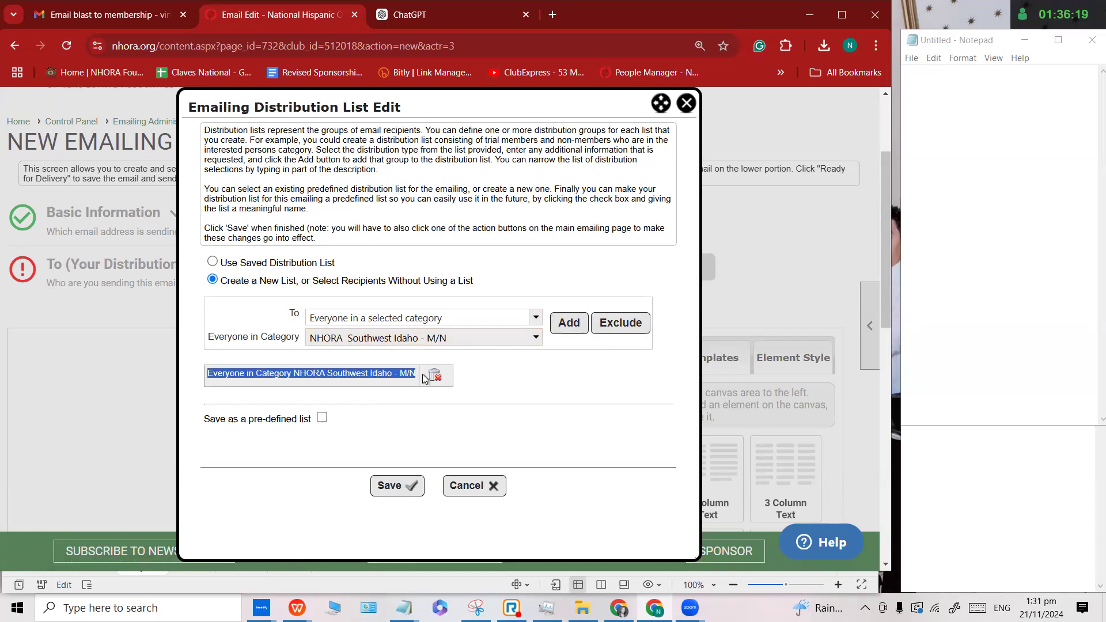
pyautogui.click(397, 491)
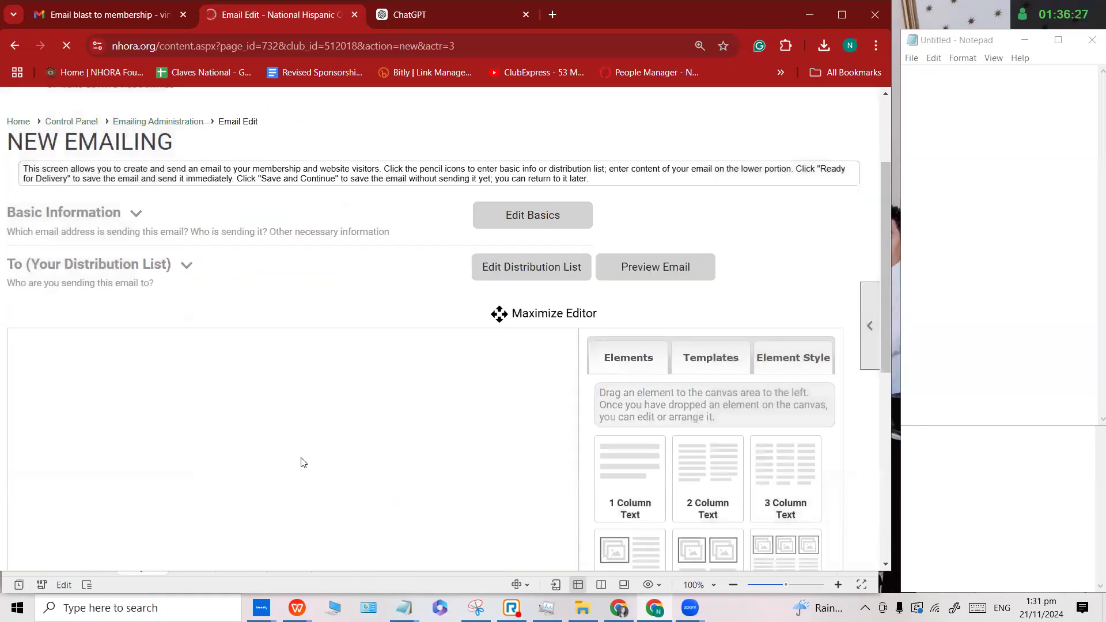
# Add an Image element to the empty email canvas.
pyautogui.scroll(-2, 279, 432)
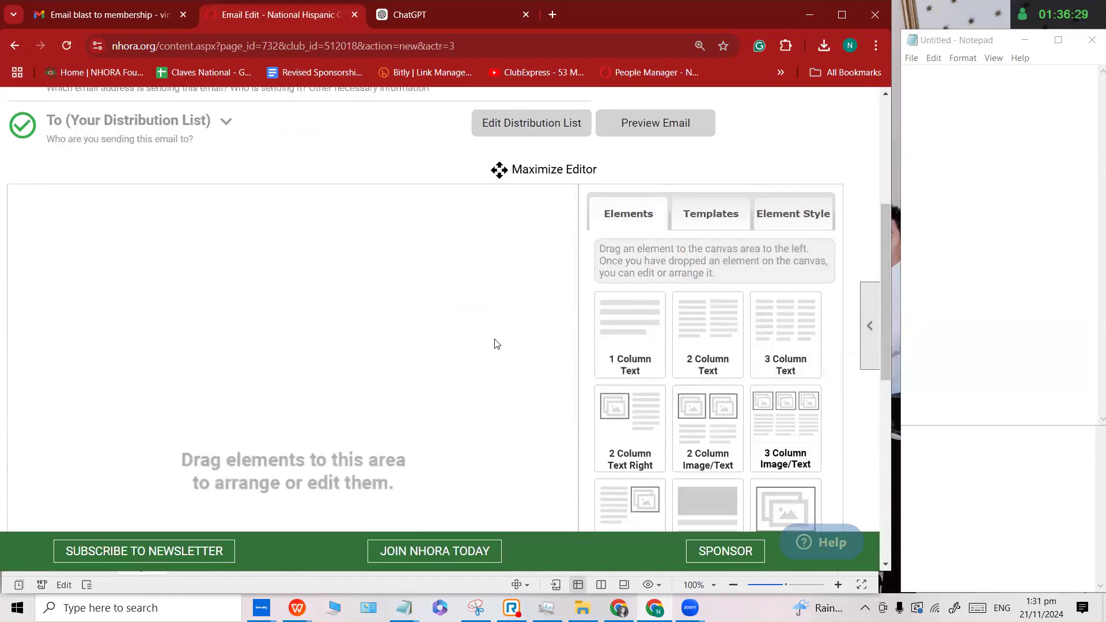
pyautogui.scroll(-1, 518, 343)
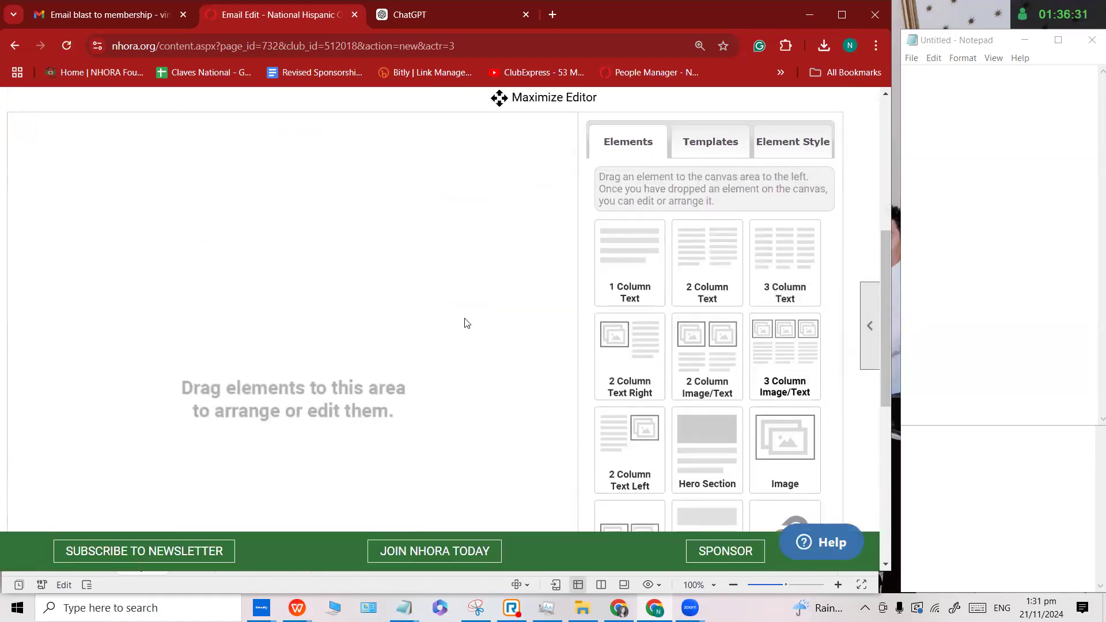
pyautogui.scroll(1, 466, 323)
pyautogui.scroll(-1, 714, 476)
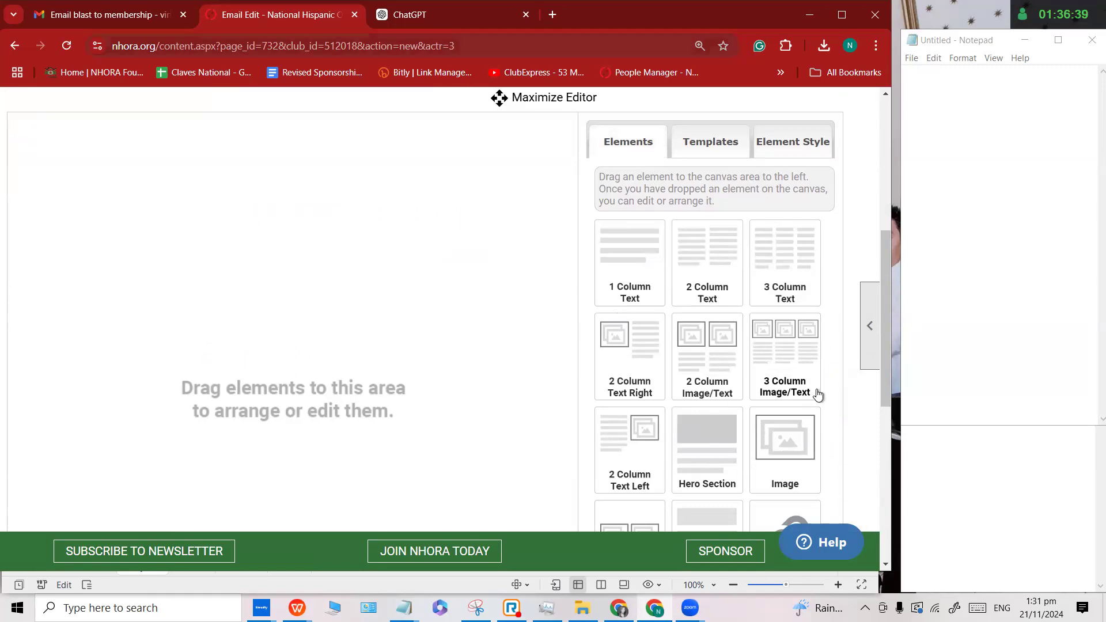
pyautogui.moveTo(790, 452); pyautogui.dragTo(343, 230)
# Open the image selection for the placeholder with Insert Image and set the file search to titles.
pyautogui.scroll(3, 516, 295)
pyautogui.click(507, 280)
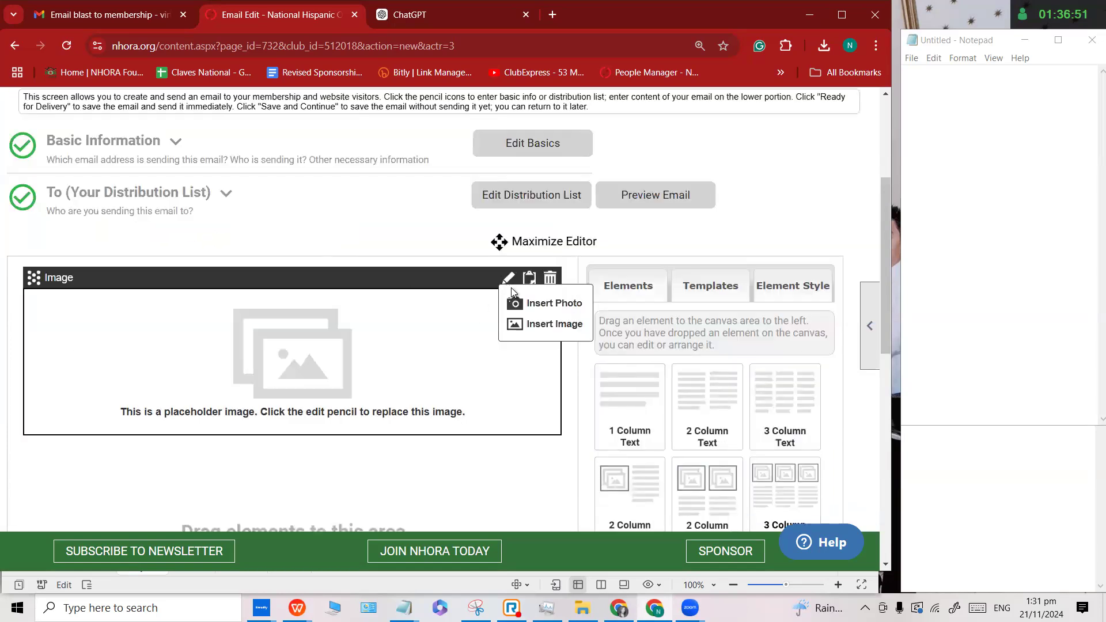
pyautogui.click(534, 324)
pyautogui.click(311, 185)
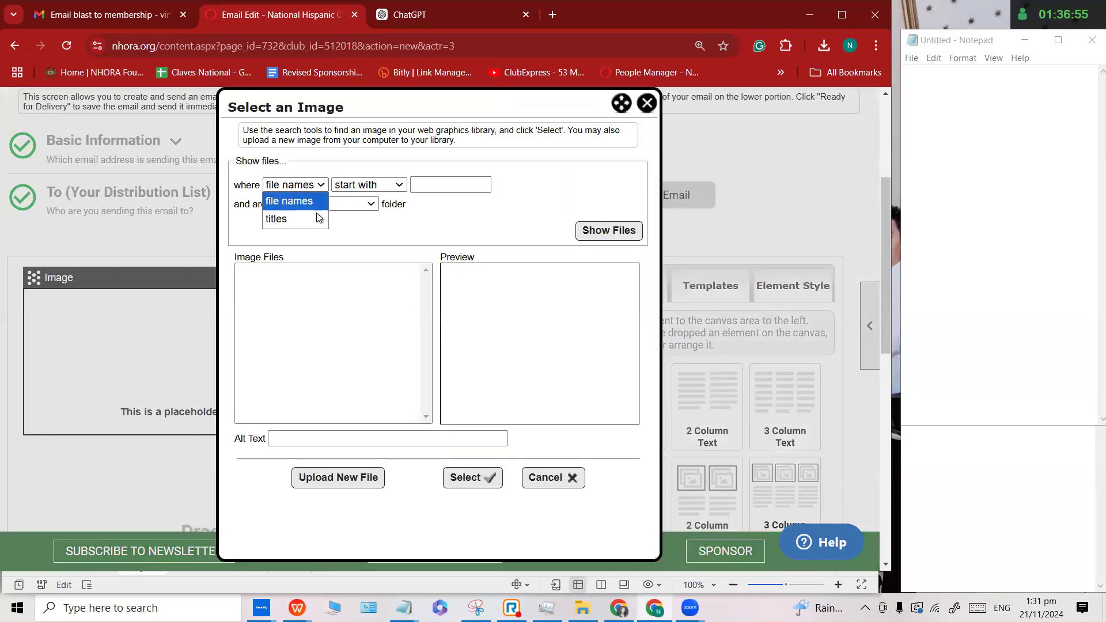
pyautogui.click(298, 218)
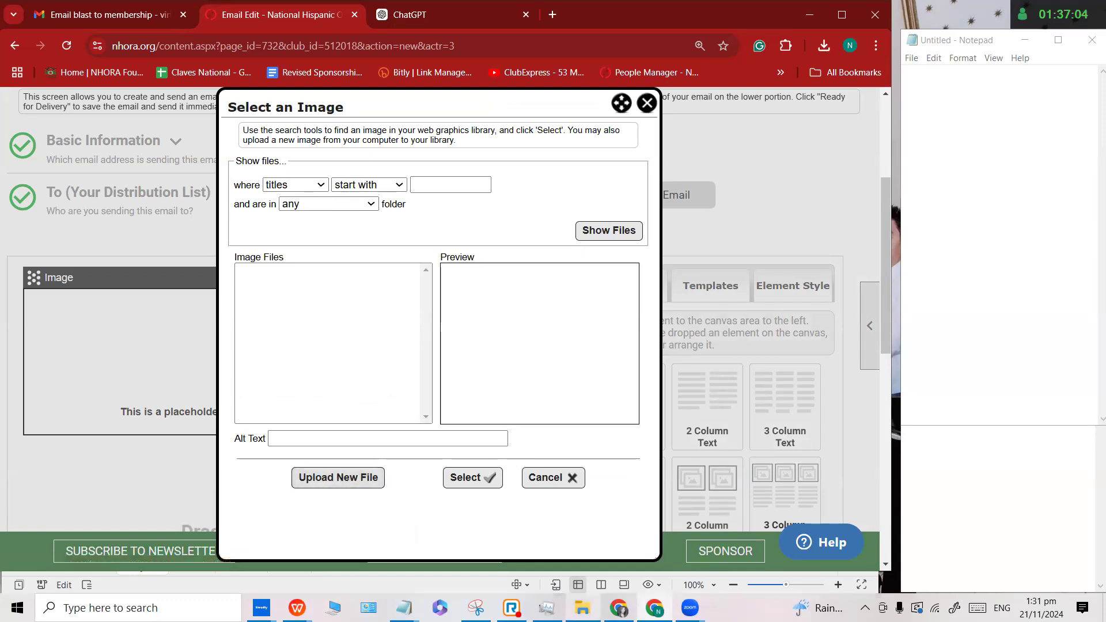
# View the "Membership Drive Template" flyer from Downloads in File Explorer, close it and return to the image selection in Chrome.
pyautogui.moveTo(582, 608)
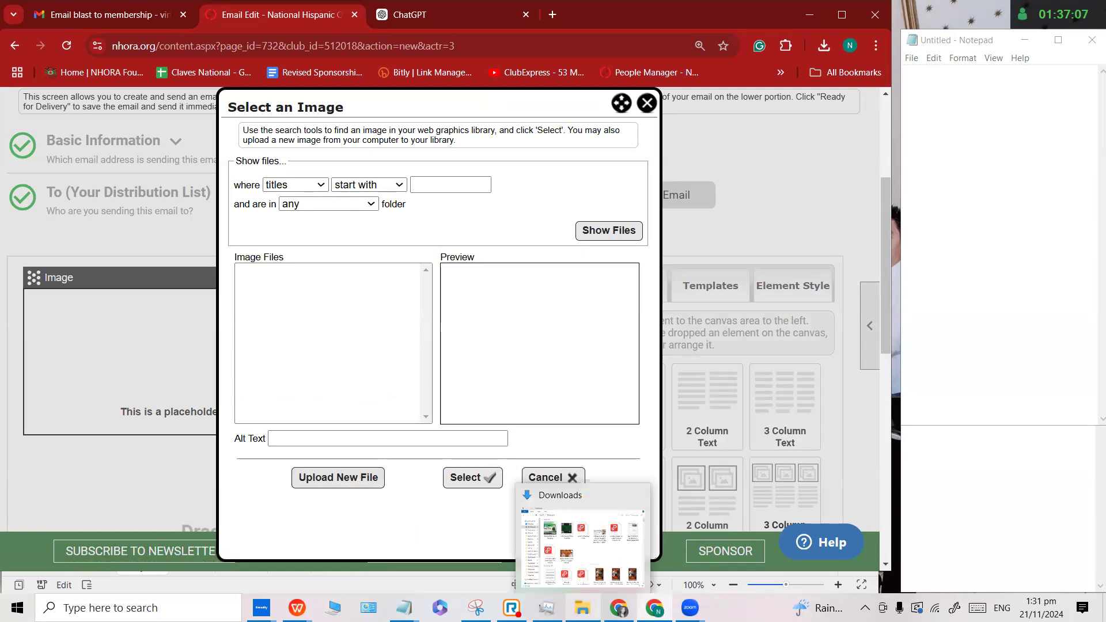
pyautogui.click(601, 561)
pyautogui.click(452, 173)
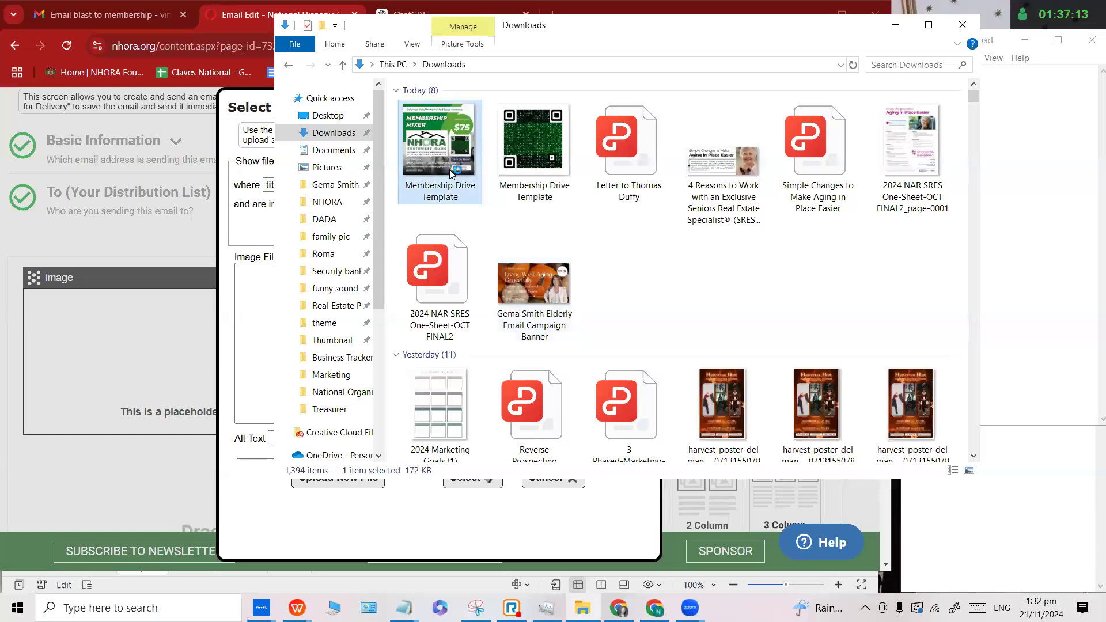
pyautogui.doubleClick(452, 173)
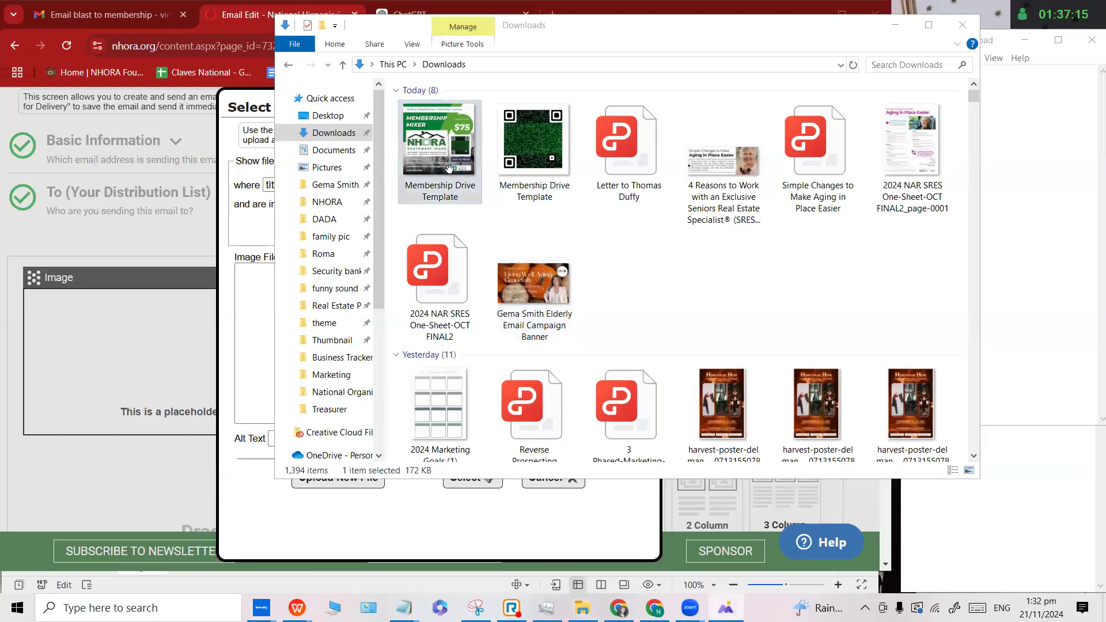
pyautogui.scroll(-1, 678, 374)
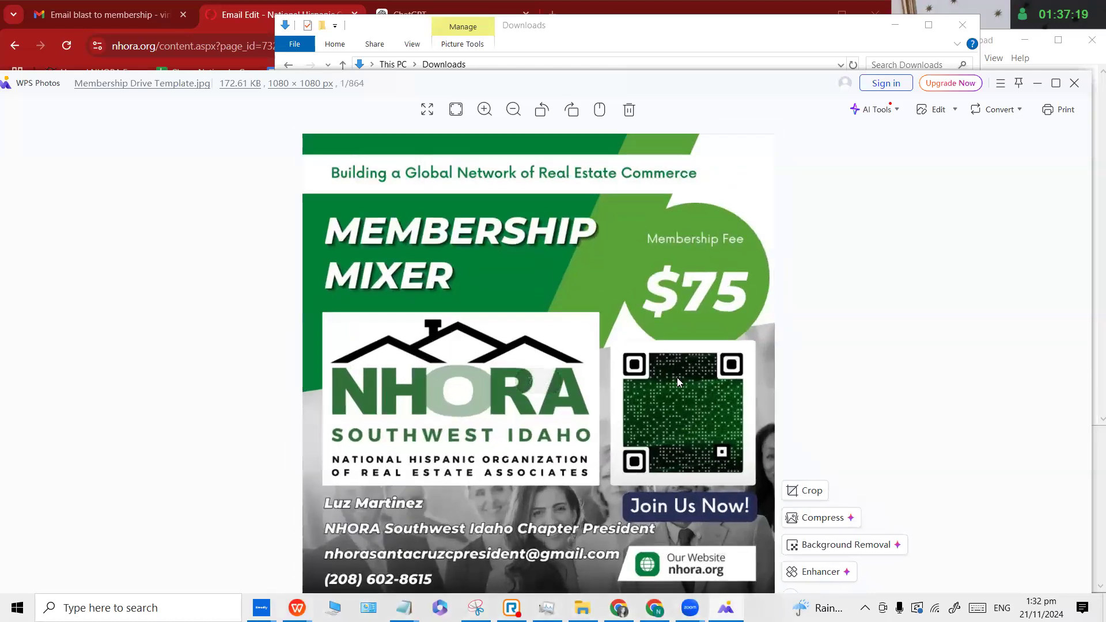
pyautogui.click(1074, 83)
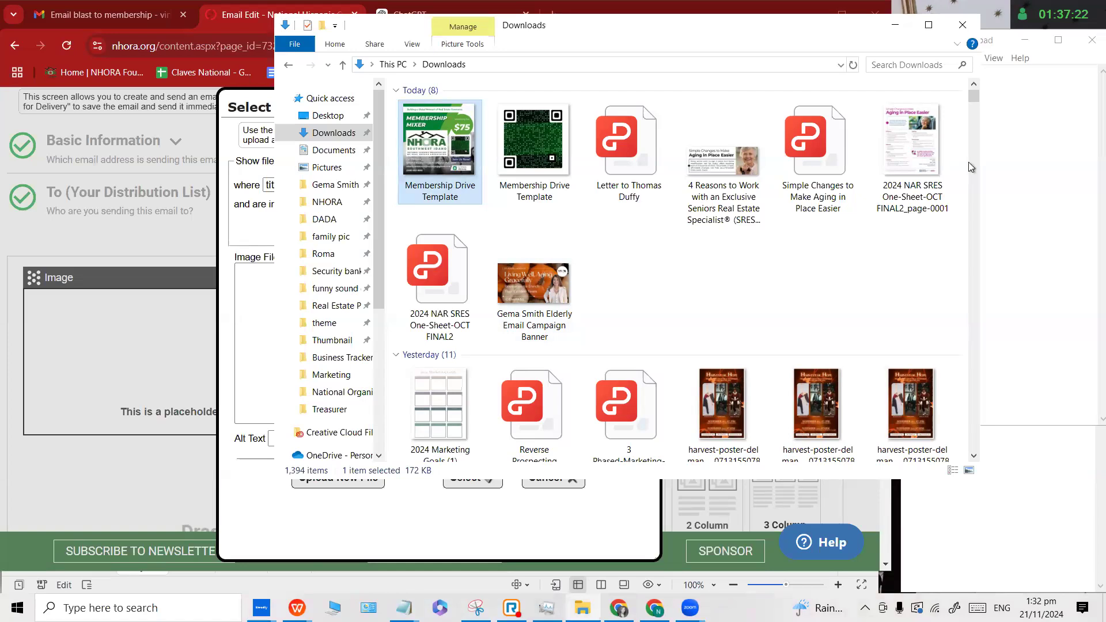
pyautogui.click(254, 297)
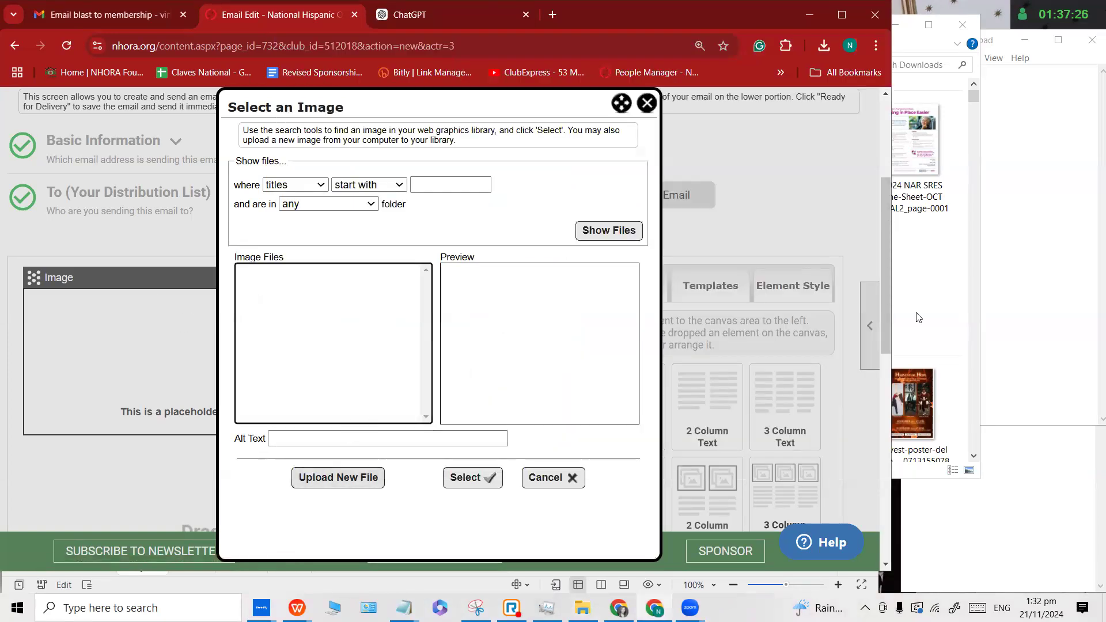
pyautogui.hotkey('alt', 'Tab')
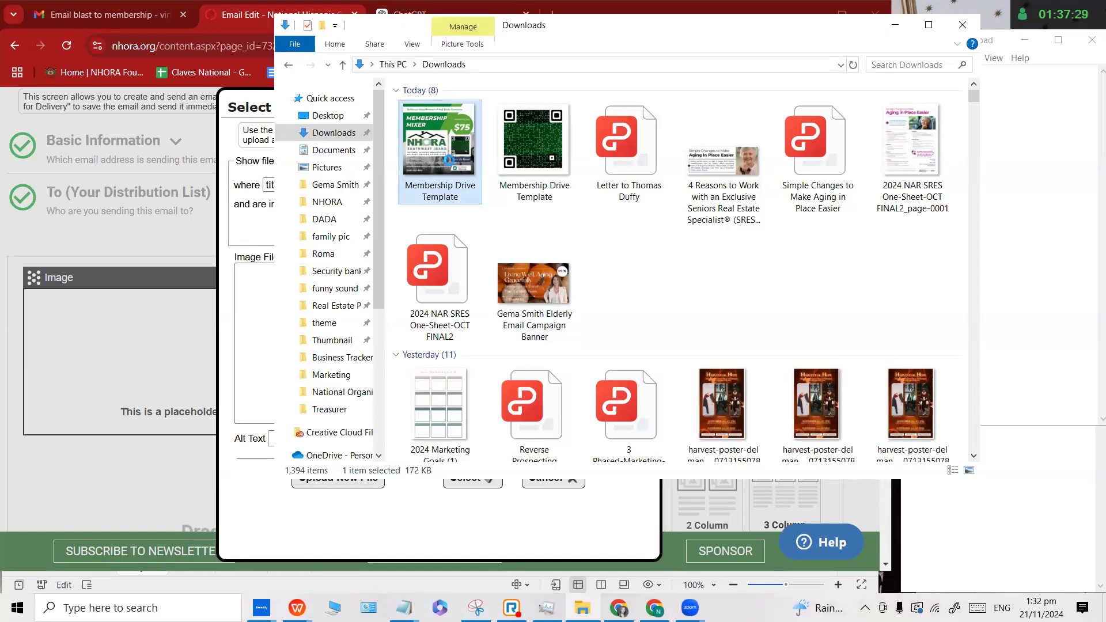
pyautogui.rightClick(441, 154)
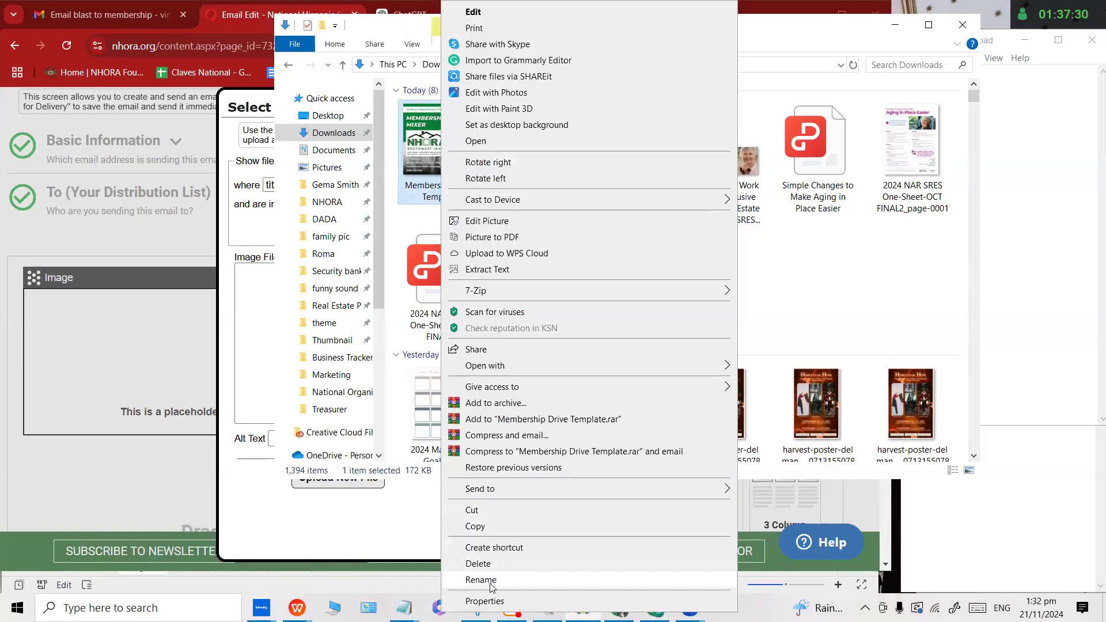
pyautogui.click(481, 580)
pyautogui.click(589, 233)
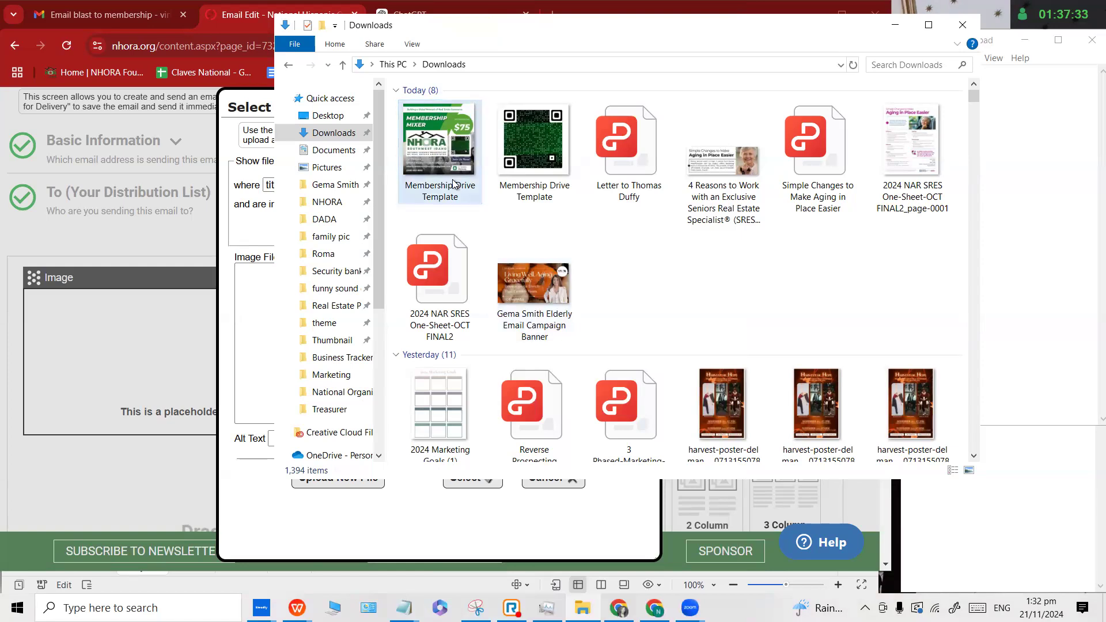
pyautogui.rightClick(454, 183)
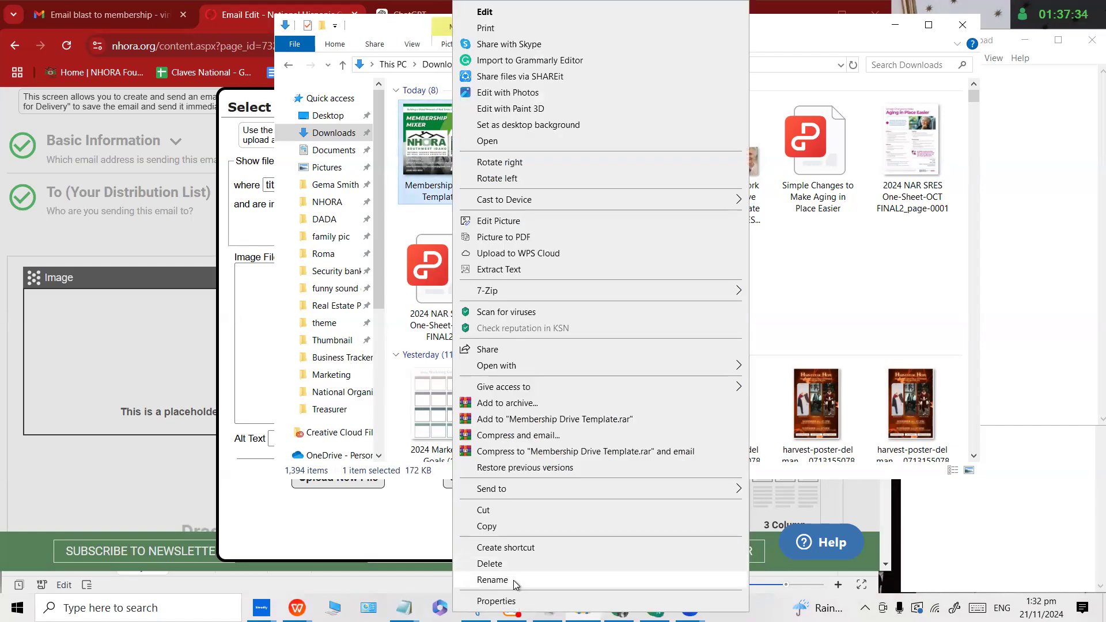
pyautogui.click(267, 312)
# Upload the "Membership Drive Template" flyer from Downloads to the image library and insert it into the Image element.
pyautogui.click(329, 484)
pyautogui.click(320, 247)
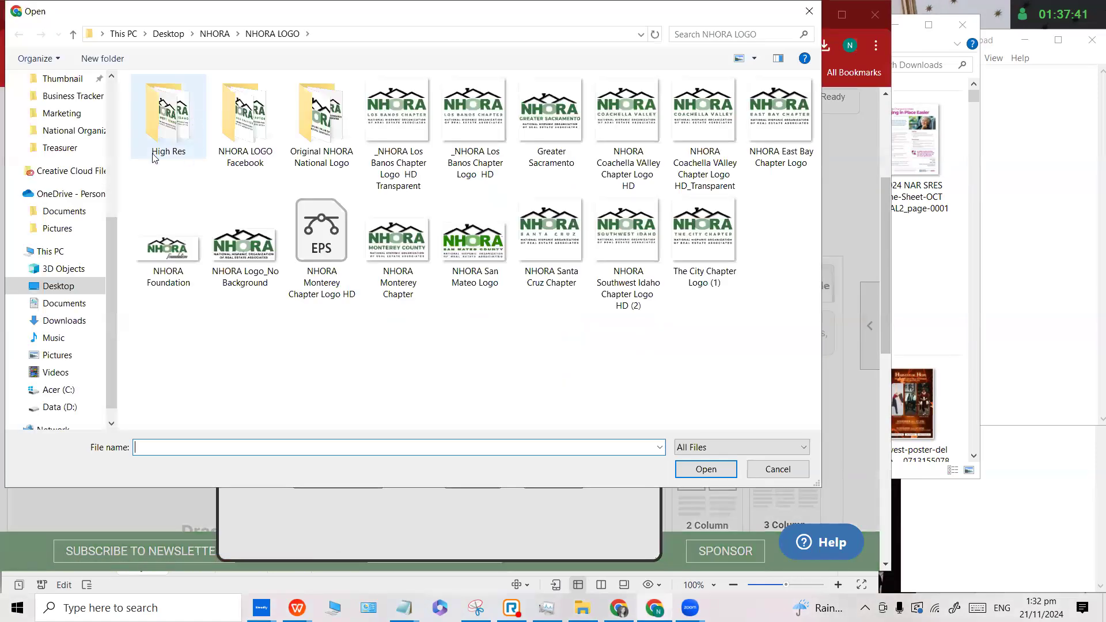
pyautogui.scroll(5, 61, 132)
pyautogui.click(60, 127)
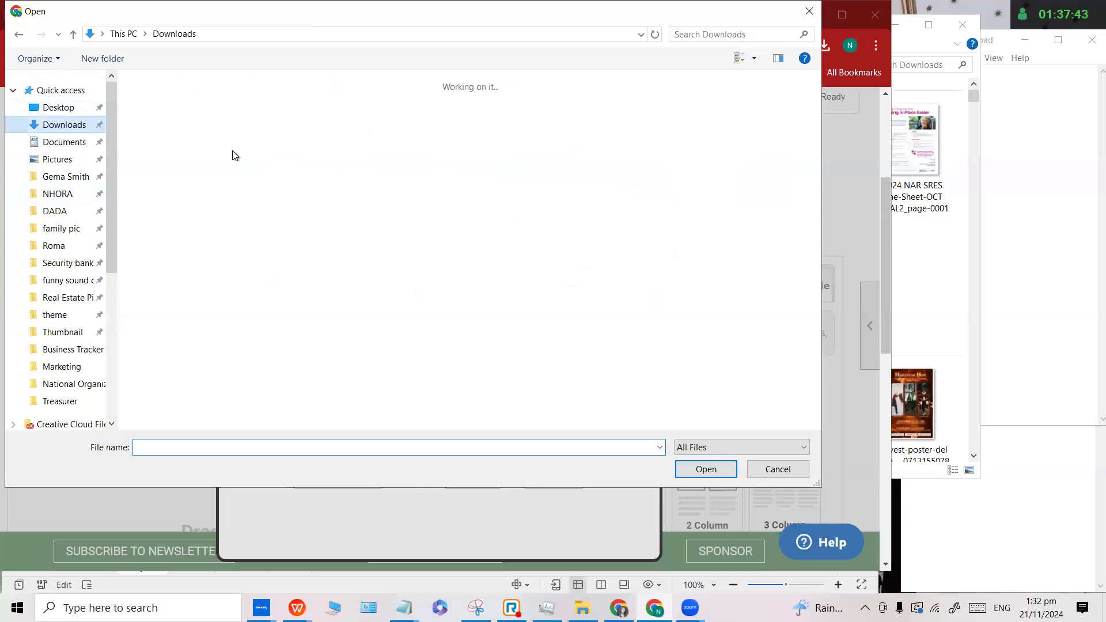
pyautogui.doubleClick(174, 107)
pyautogui.click(300, 276)
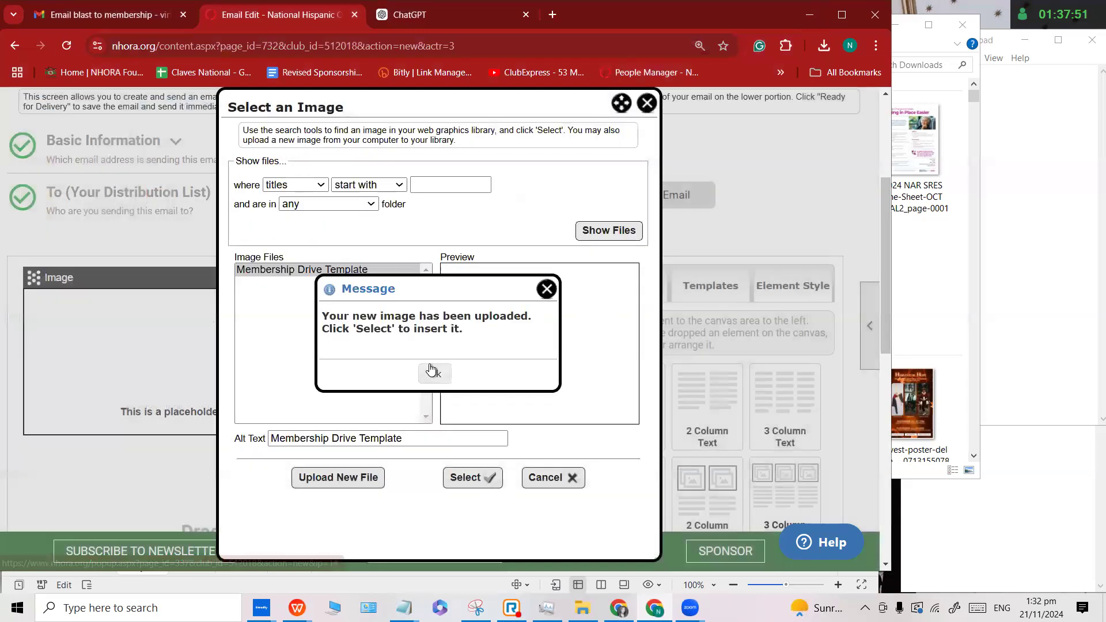
pyautogui.click(435, 373)
pyautogui.click(472, 479)
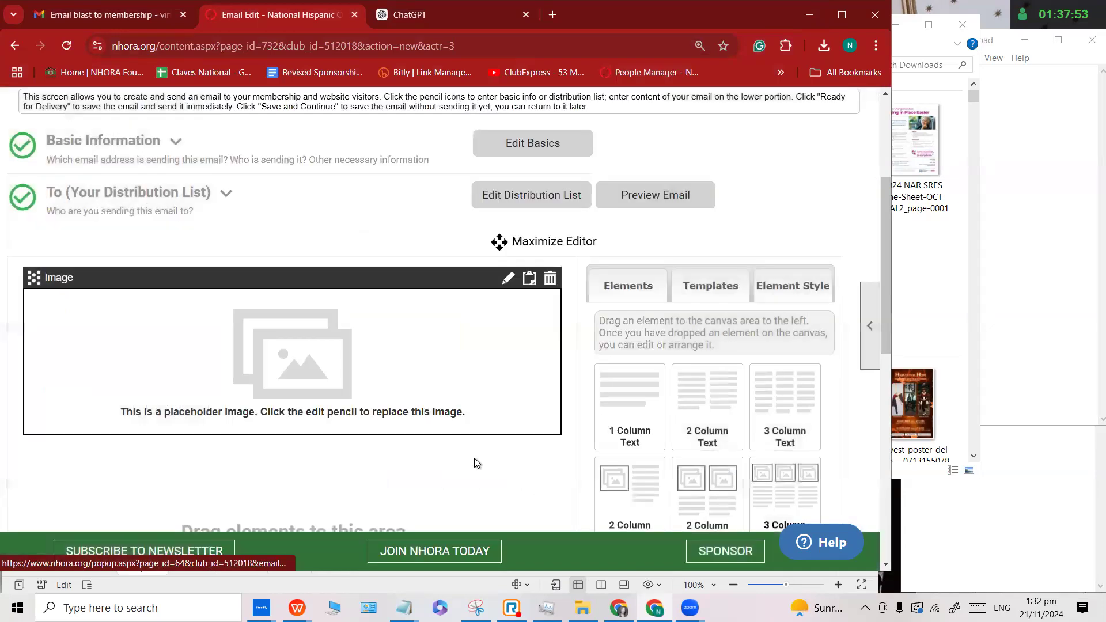
# Look over the inserted flyer image and the space beneath it on the email canvas.
pyautogui.scroll(-5, 357, 386)
pyautogui.scroll(-3, 358, 386)
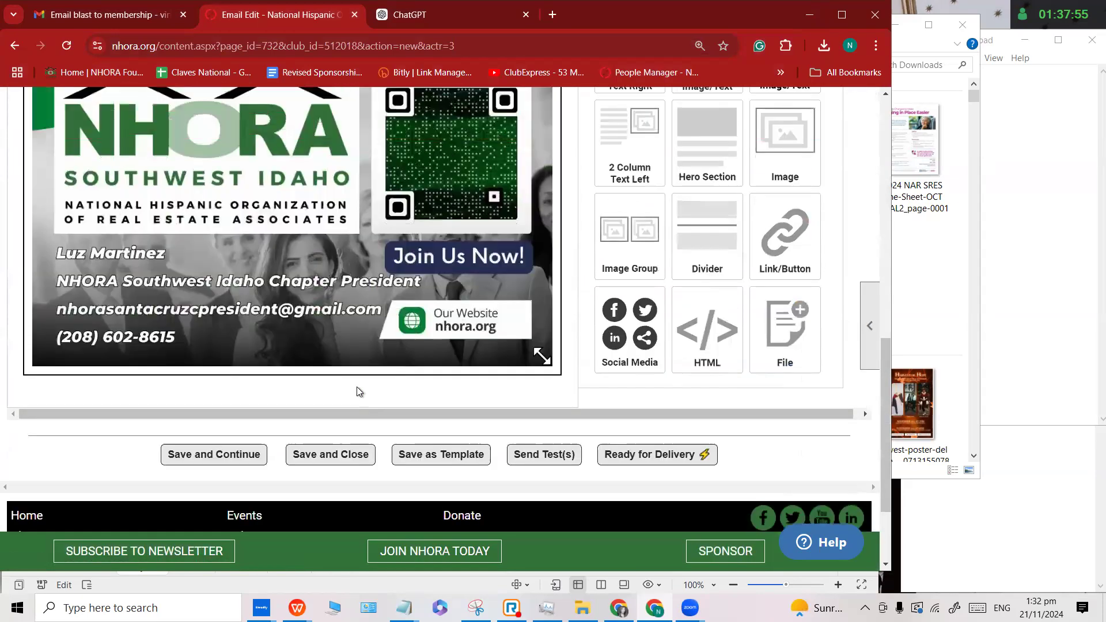
pyautogui.scroll(6, 361, 374)
pyautogui.scroll(-2, 387, 370)
pyautogui.scroll(1, 543, 345)
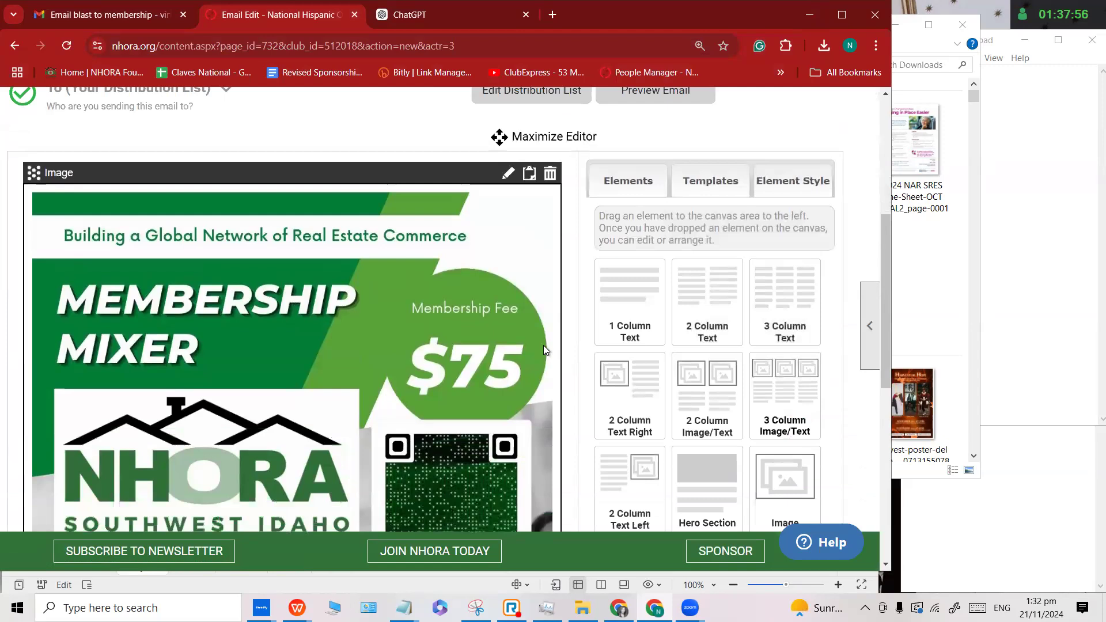
pyautogui.scroll(-5, 540, 345)
pyautogui.scroll(3, 540, 344)
pyautogui.scroll(-1, 644, 329)
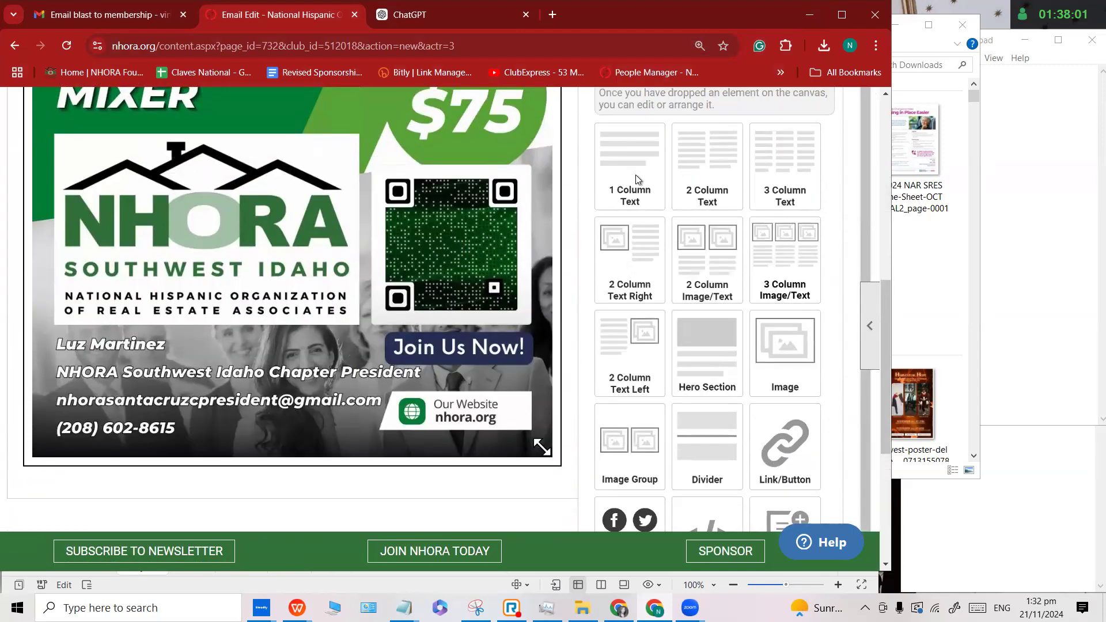
# Add a 1 Column Text element directly below the flyer image and select it.
pyautogui.moveTo(637, 170); pyautogui.dragTo(71, 503)
pyautogui.scroll(-1, 354, 431)
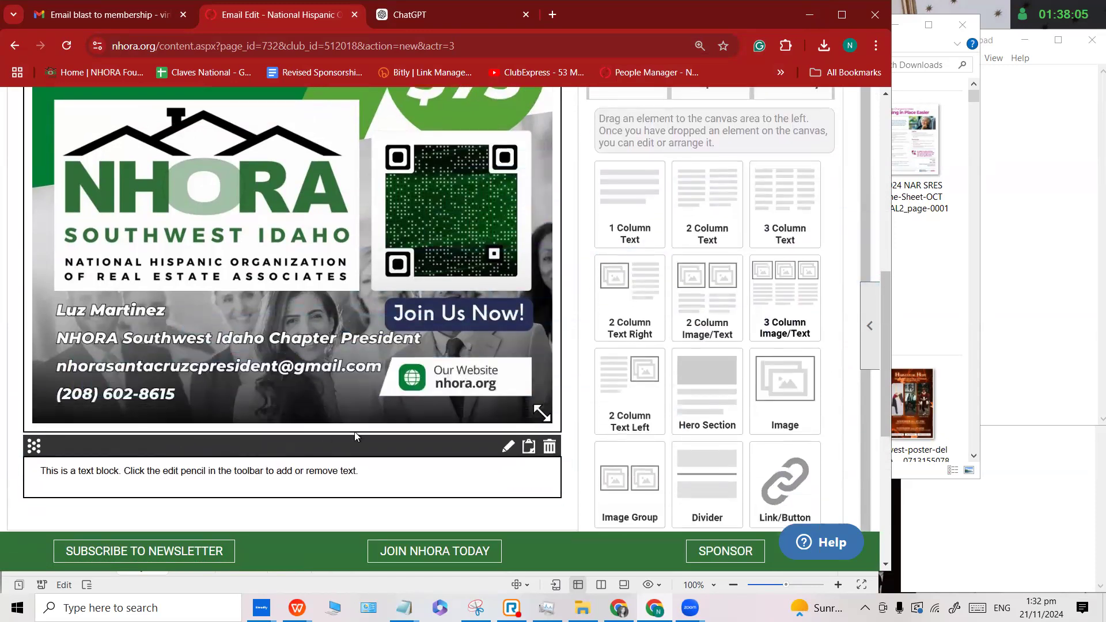
pyautogui.click(503, 452)
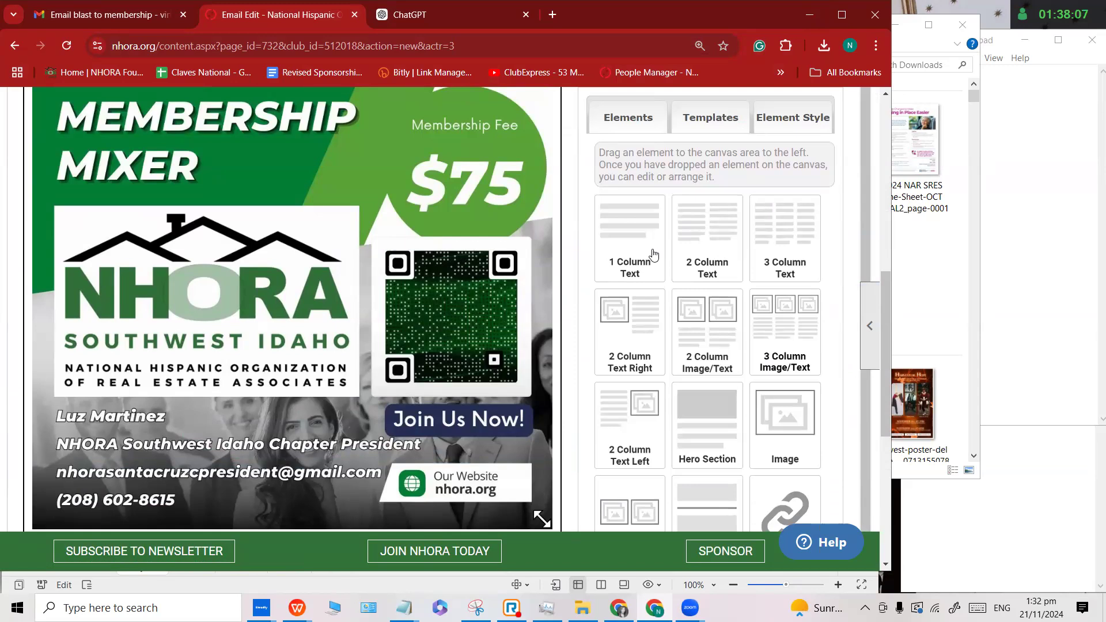
pyautogui.scroll(-1, 563, 358)
pyautogui.scroll(-1, 618, 201)
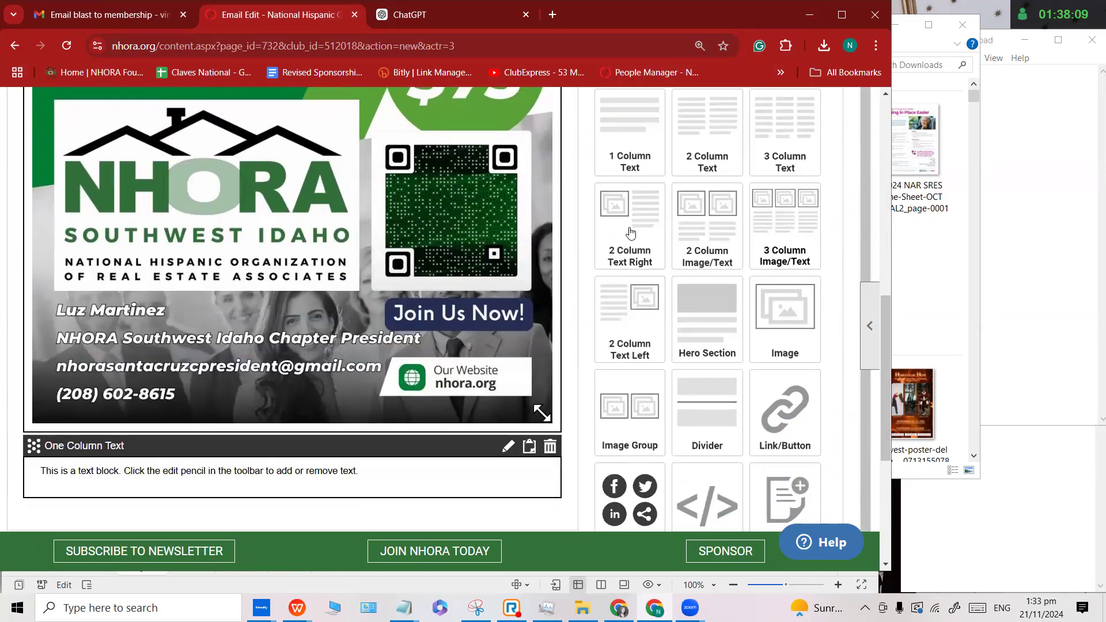
pyautogui.scroll(-1, 629, 189)
pyautogui.click(247, 483)
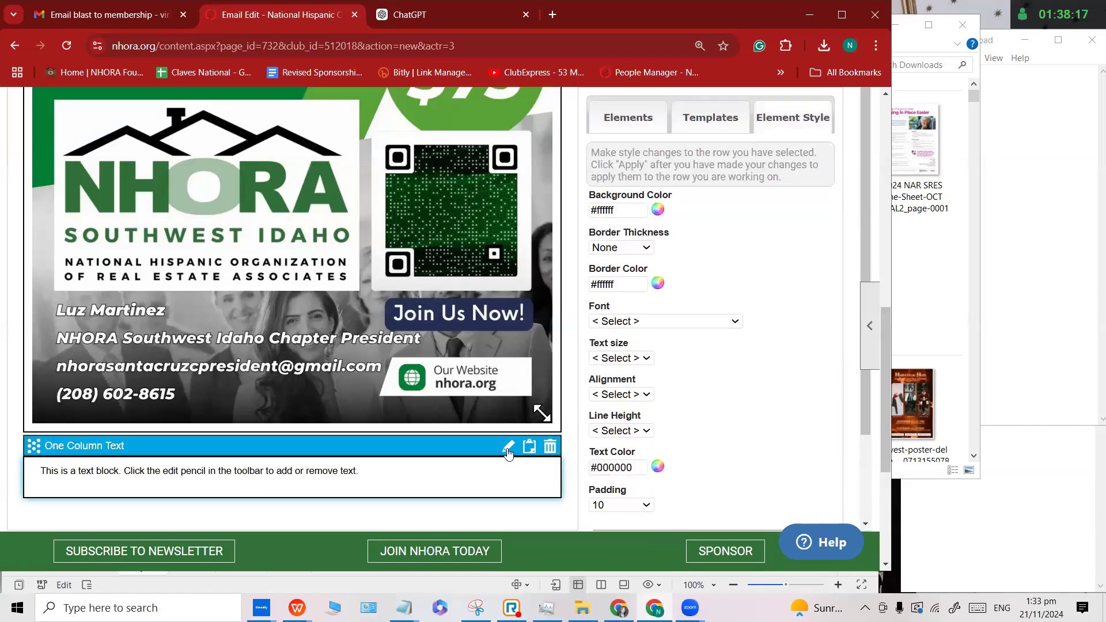
# Ask ChatGPT in a new chat: "Create a write up to encourage people to join and attend the NHORA Southwest Idaho Mixer Event".
pyautogui.click(434, 19)
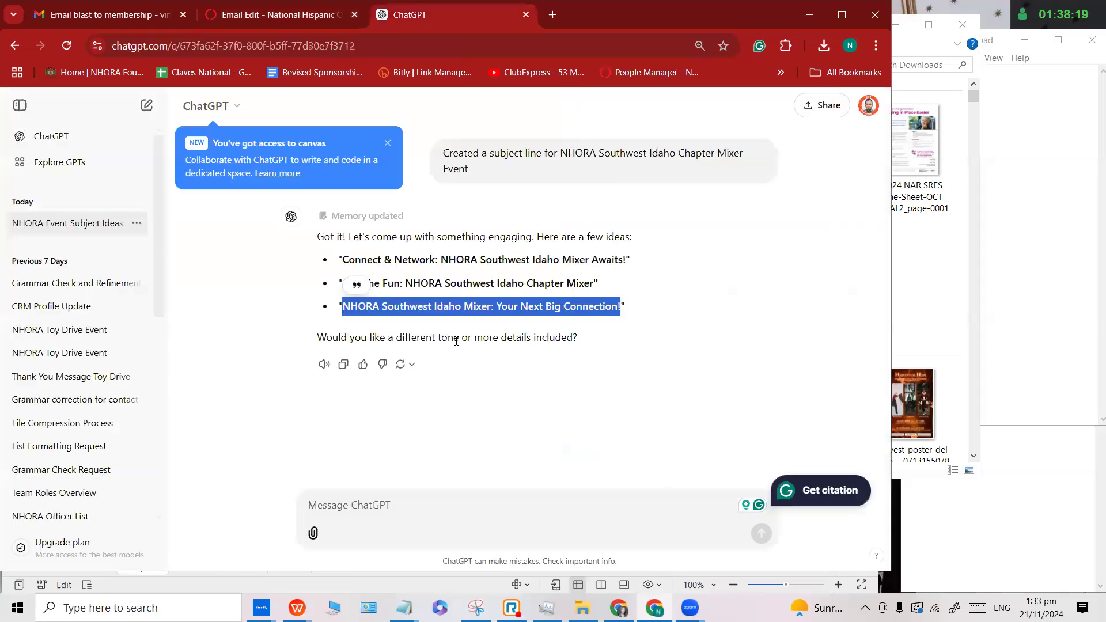
pyautogui.click(451, 395)
pyautogui.click(86, 142)
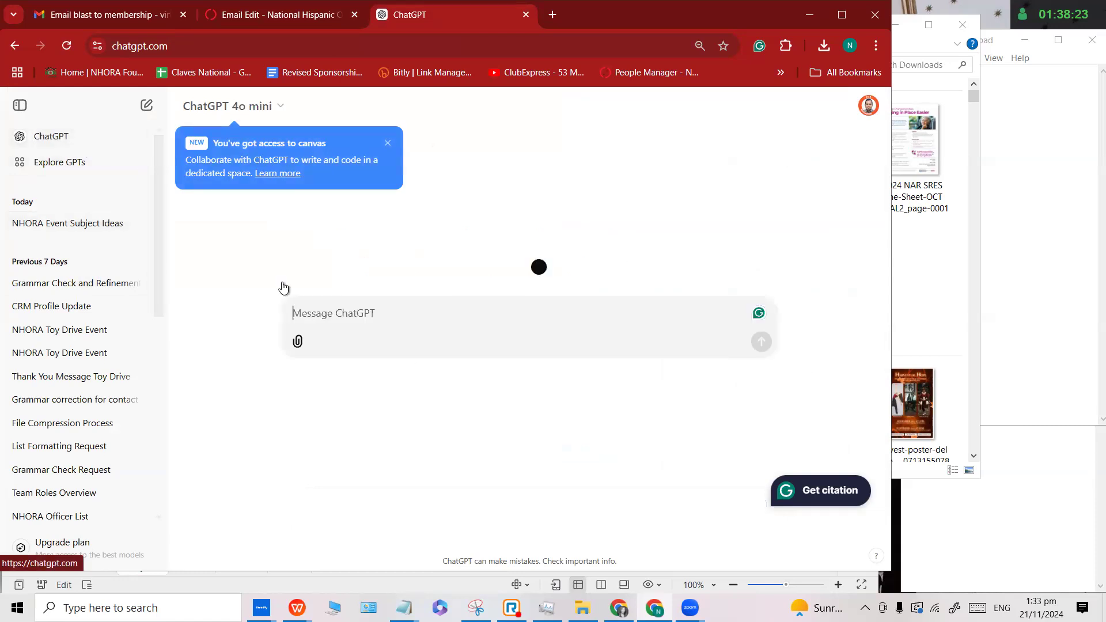
pyautogui.write('Crate')
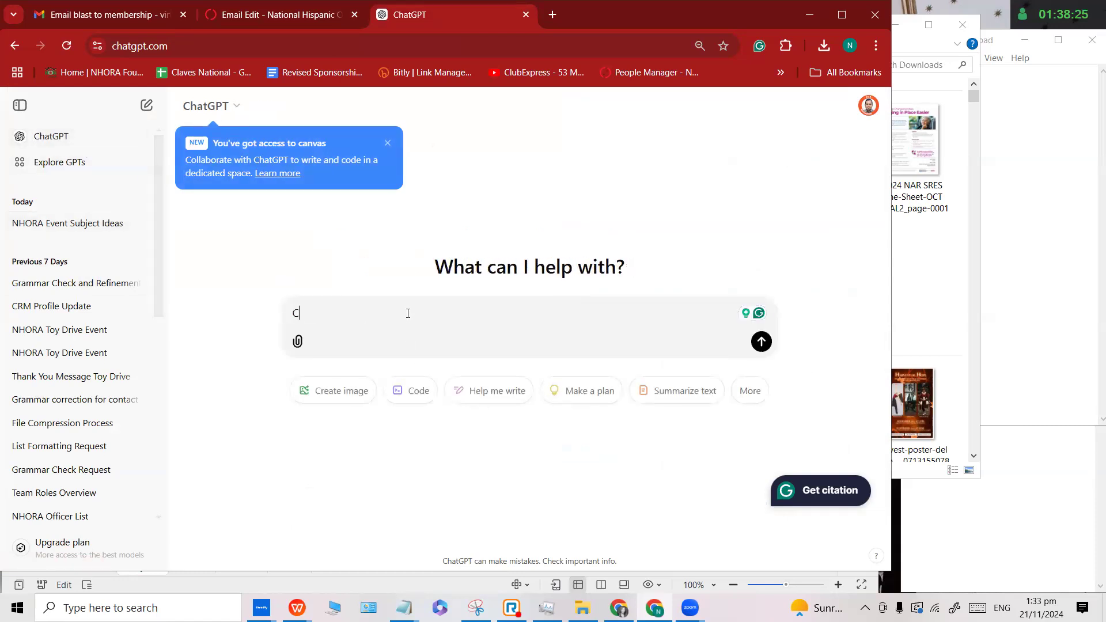
pyautogui.press('BackSpace')
pyautogui.press('BackSpace')
pyautogui.write('e')
pyautogui.press('BackSpace')
pyautogui.press('BackSpace')
pyautogui.write('eate a write up to encourage')
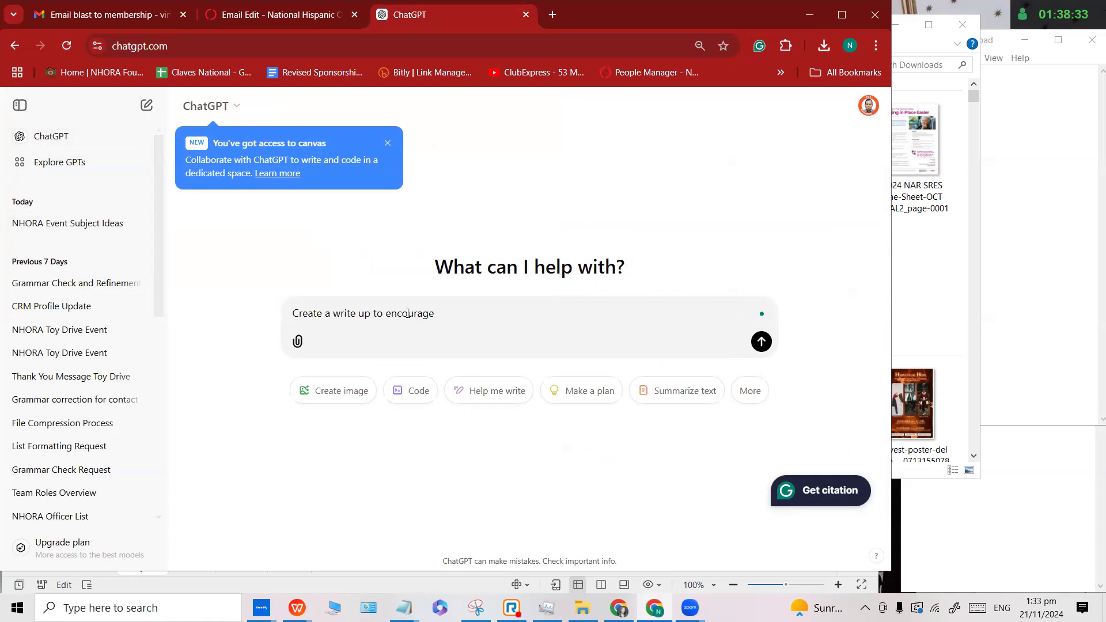
pyautogui.write('e to join and attend the NH')
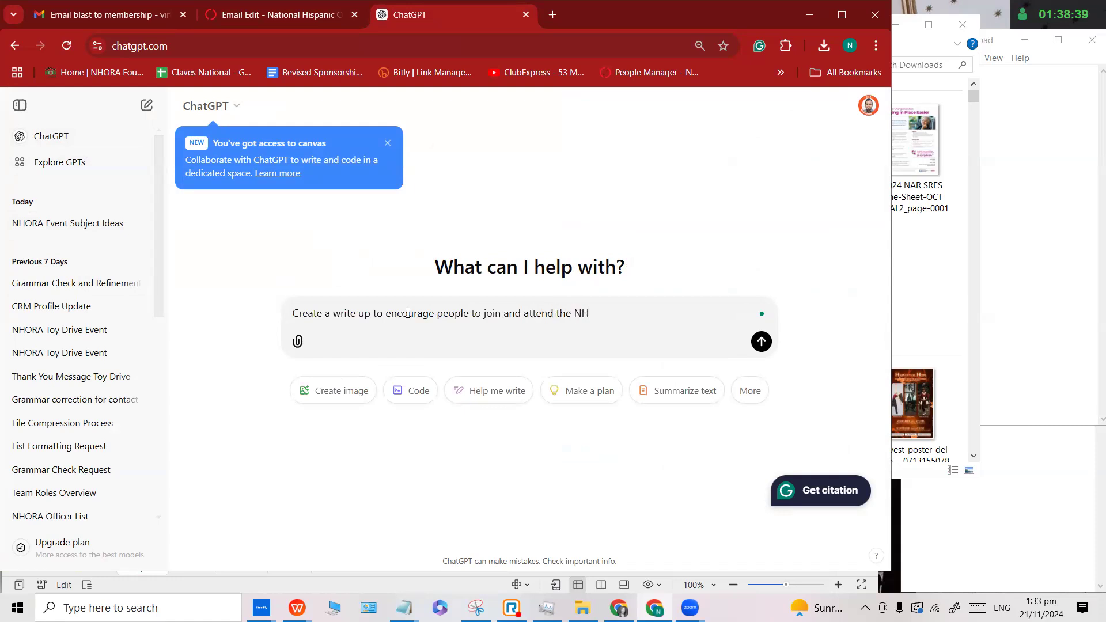
pyautogui.write('ORA Southwest Idaho Moixer Even')
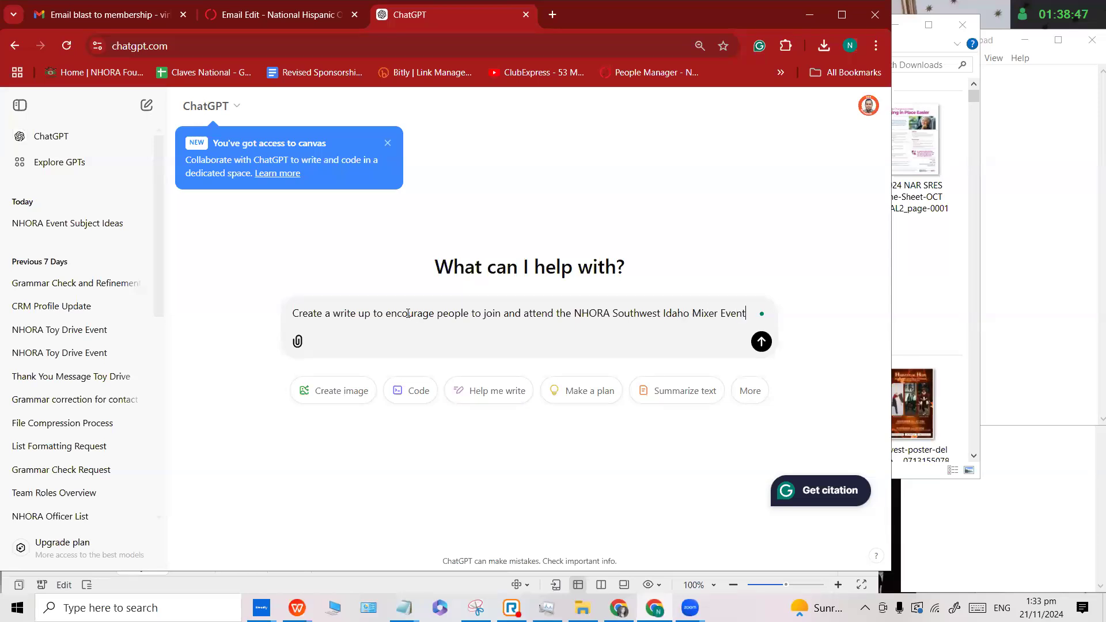
pyautogui.write('t')
pyautogui.press('Return')
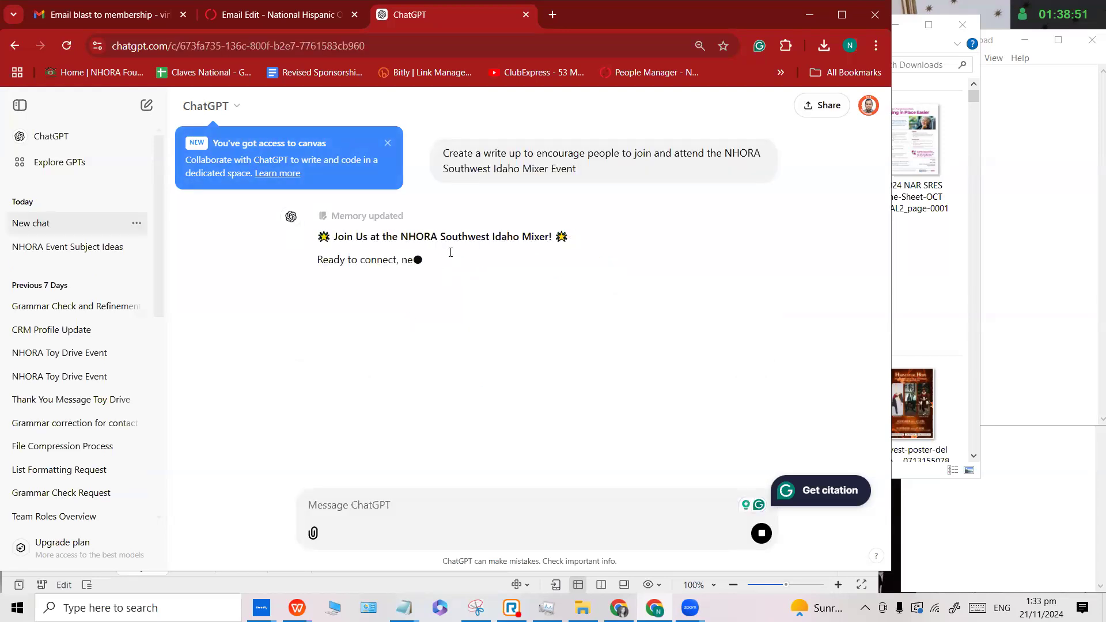
# Copy the write-up from "Ready to connect" through "something special!" into Notepad and add a blank line before the closing paragraph.
pyautogui.doubleClick(347, 237)
pyautogui.moveTo(509, 236); pyautogui.dragTo(540, 216)
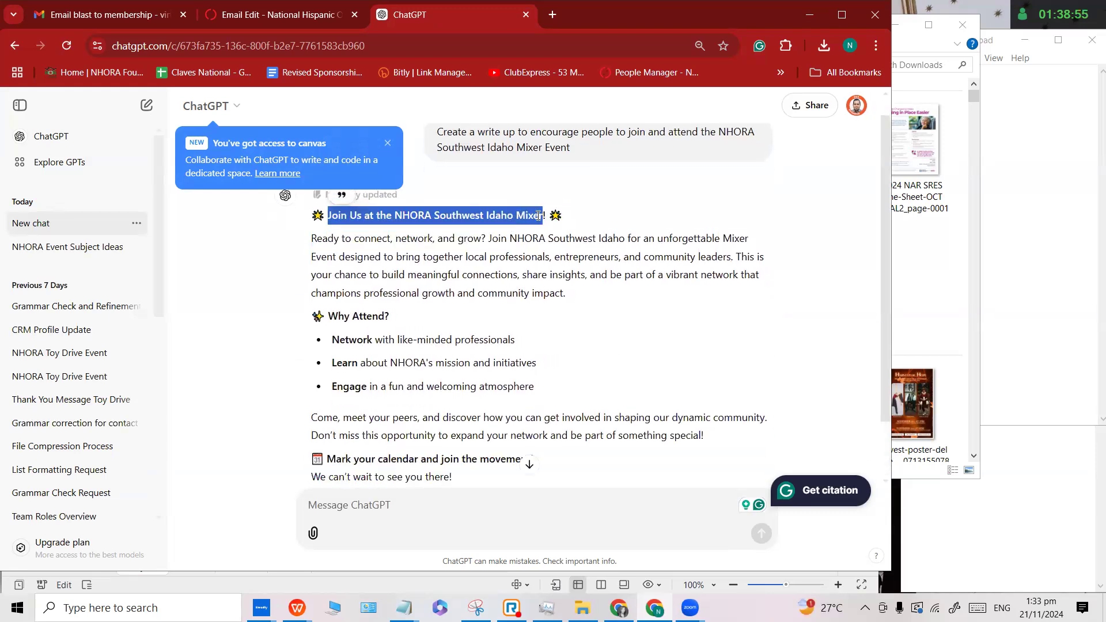
pyautogui.doubleClick(345, 239)
pyautogui.click(311, 242)
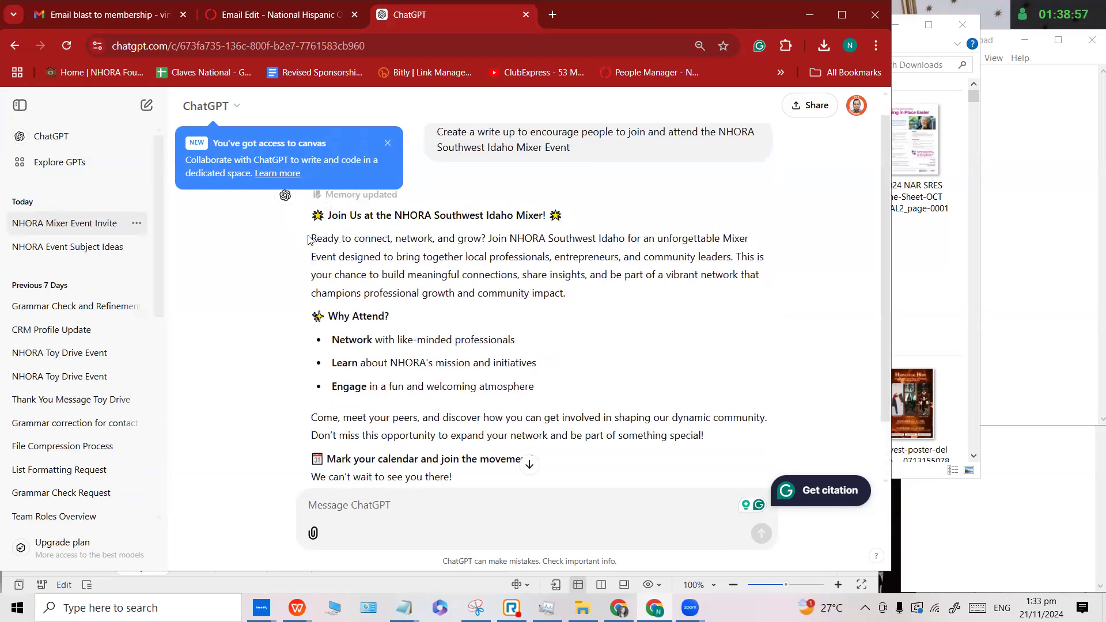
pyautogui.moveTo(312, 239); pyautogui.dragTo(717, 368)
pyautogui.hotkey('ctrl', 'c')
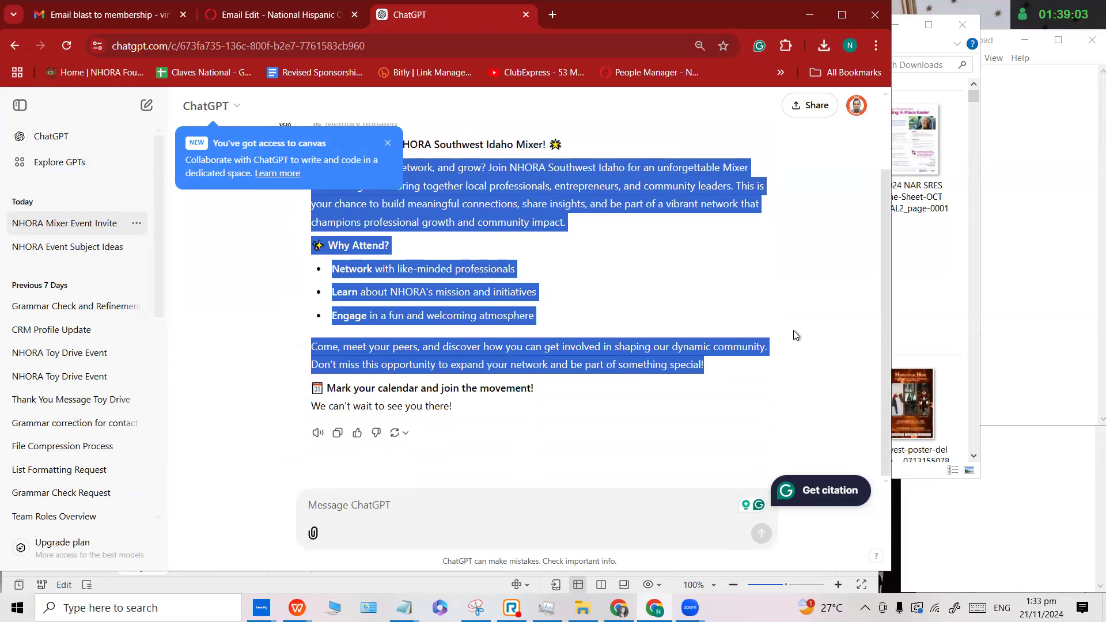
pyautogui.click(1021, 132)
pyautogui.hotkey('ctrl', 'v')
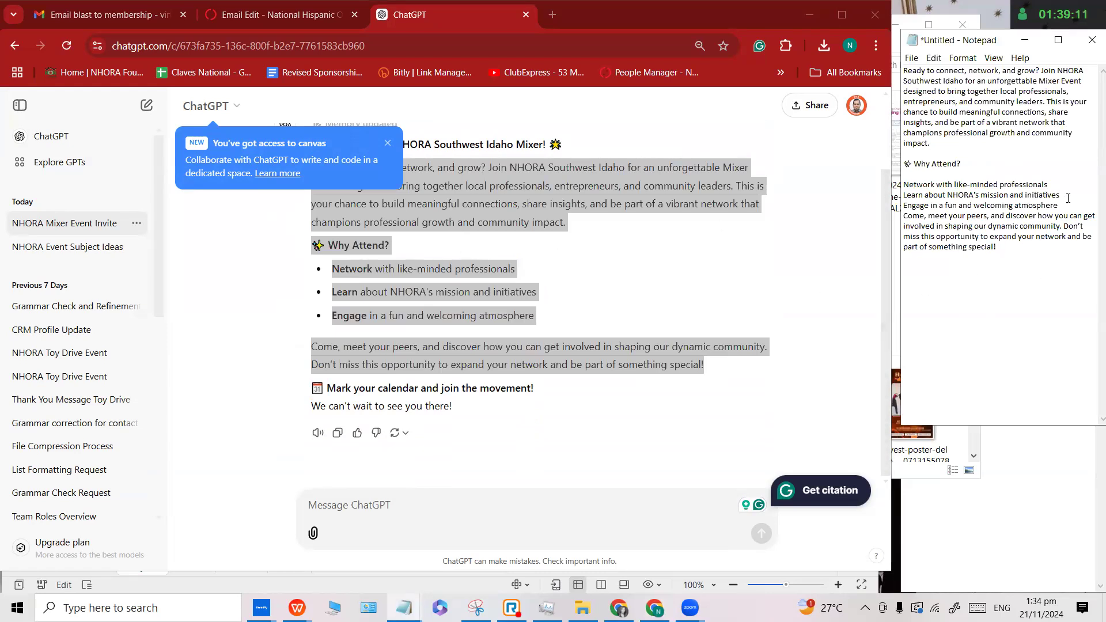
pyautogui.press('Return')
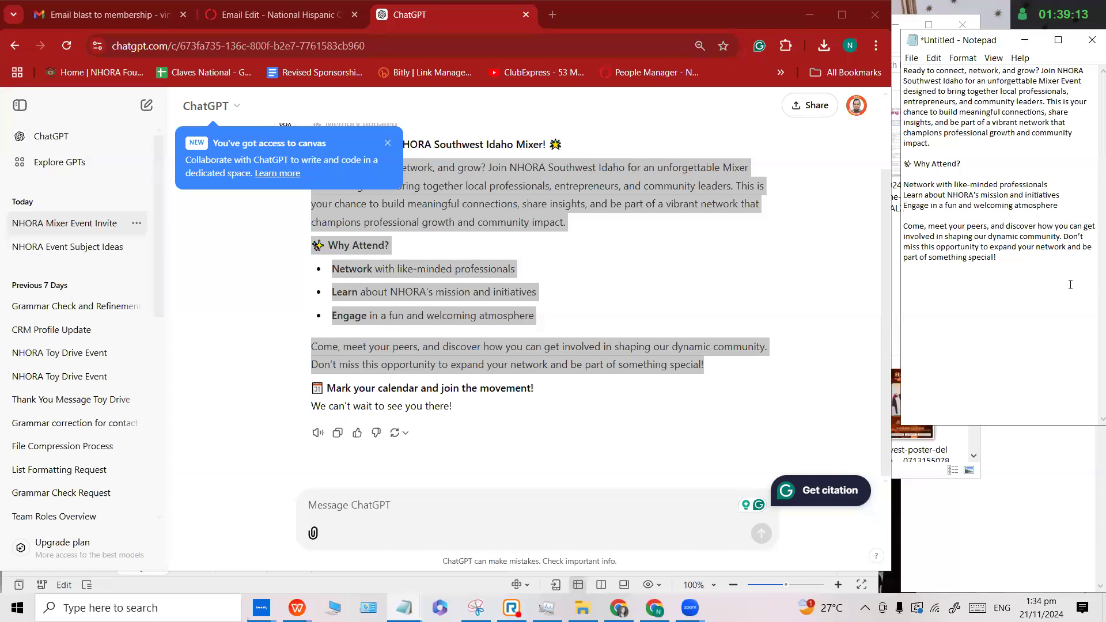
# Copy the complete Notepad text into the text editor of the email's One Column Text element.
pyautogui.hotkey('ctrl', 'a')
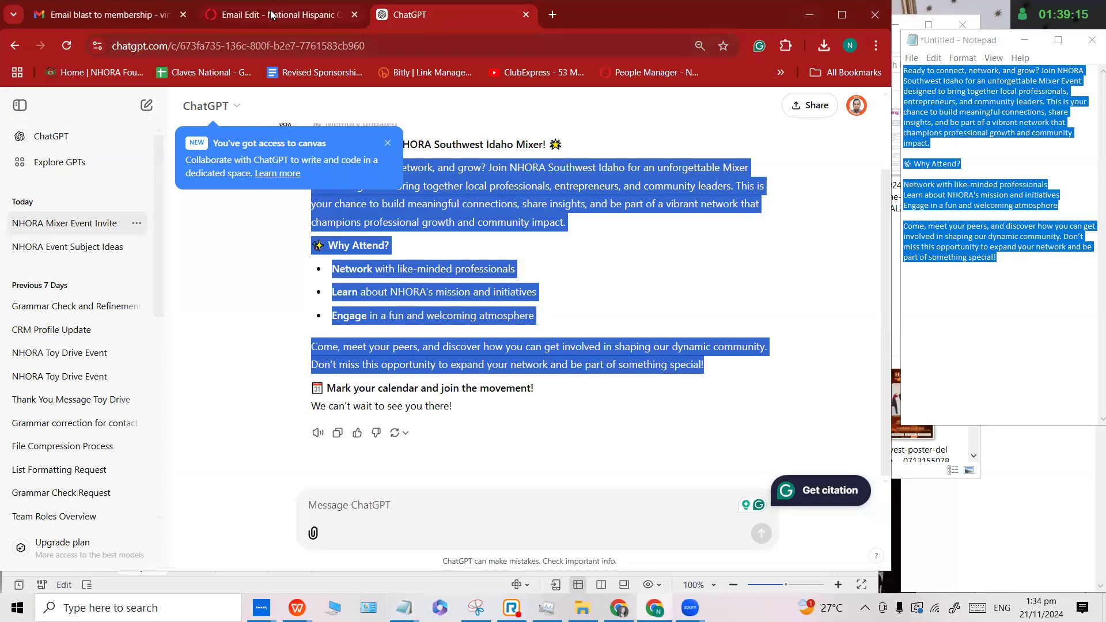
pyautogui.click(273, 14)
pyautogui.hotkey('ctrl', 'v')
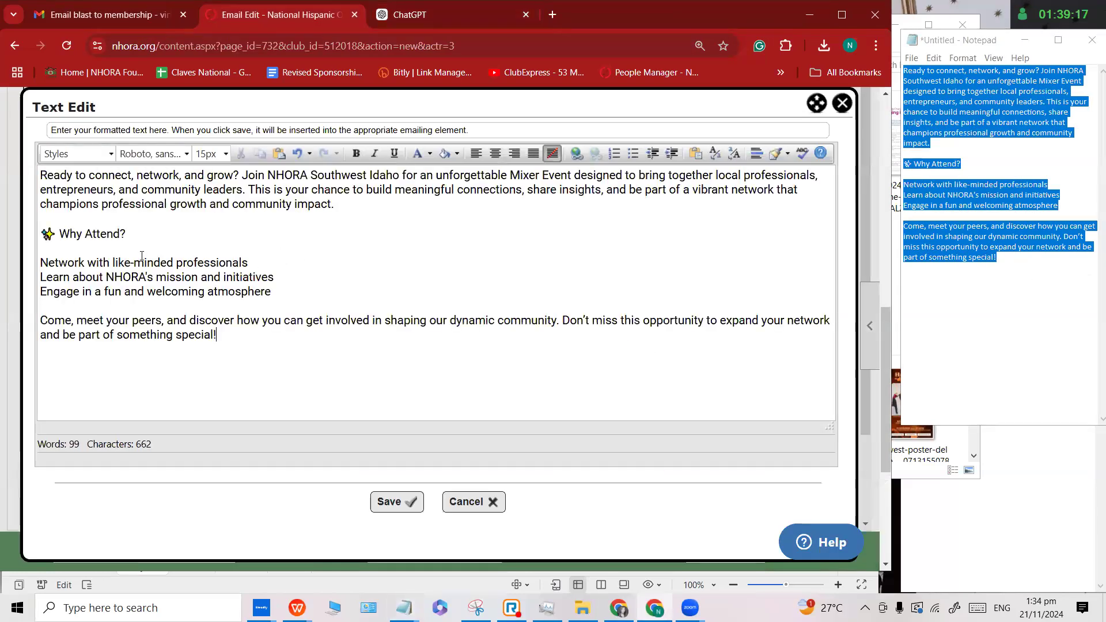
# Try a font size of 18px on the whole text, and undo the change.
pyautogui.hotkey('ctrl', 'a')
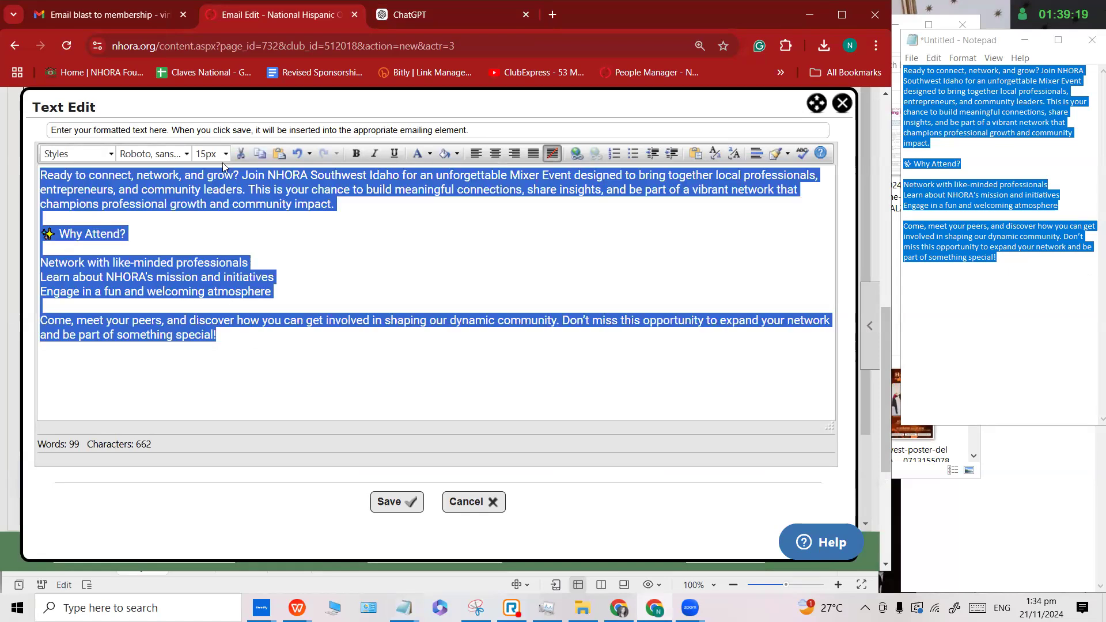
pyautogui.click(211, 155)
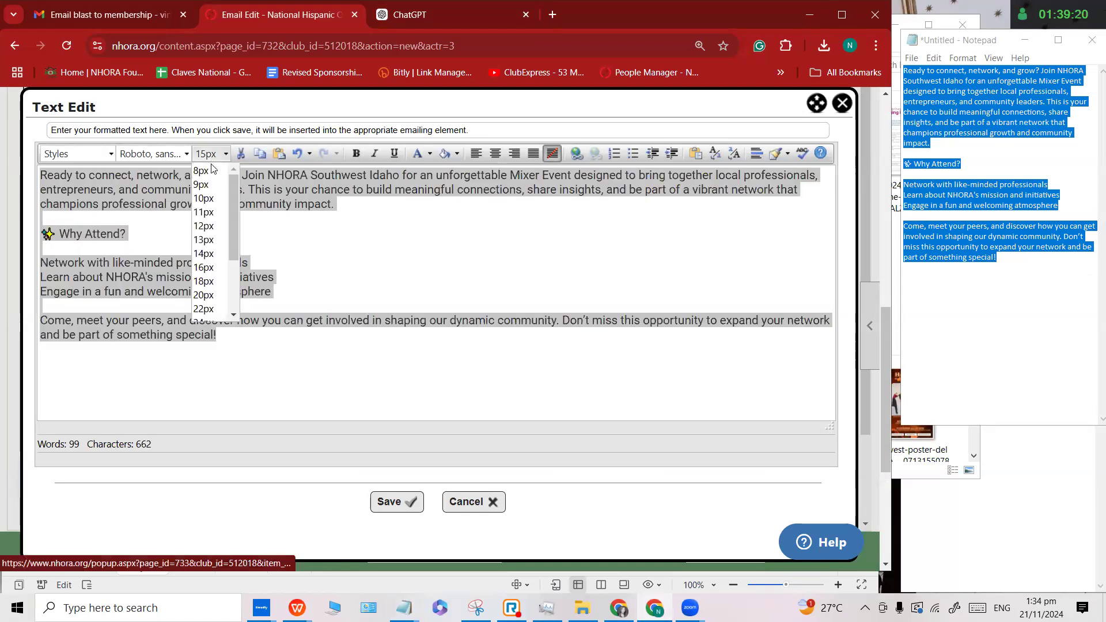
pyautogui.click(204, 281)
pyautogui.click(274, 263)
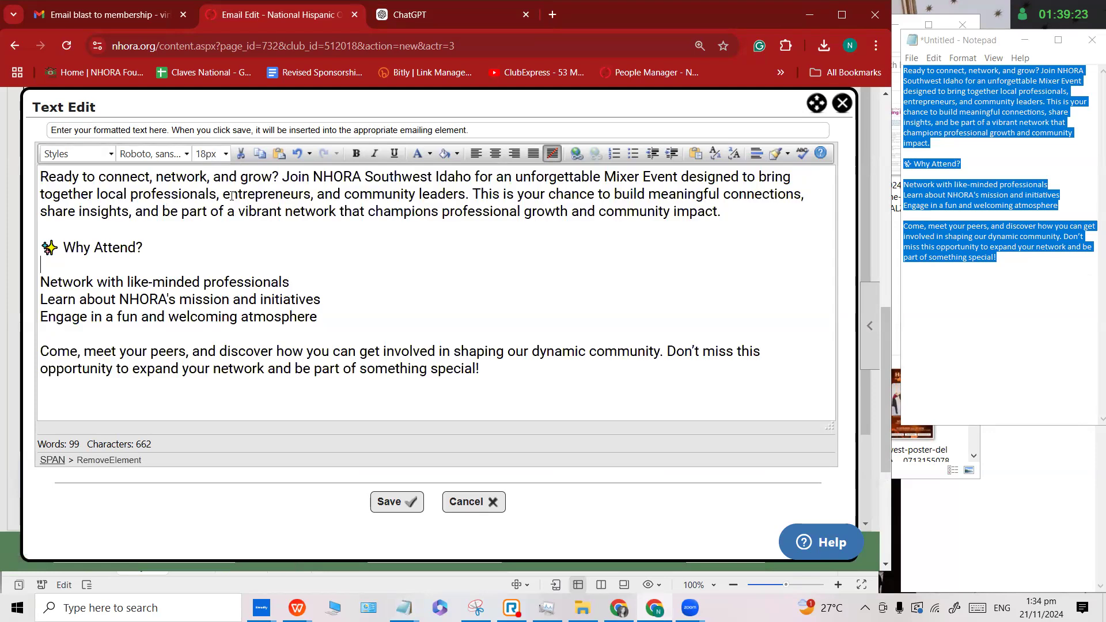
pyautogui.click(338, 369)
pyautogui.hotkey('ctrl', 'z')
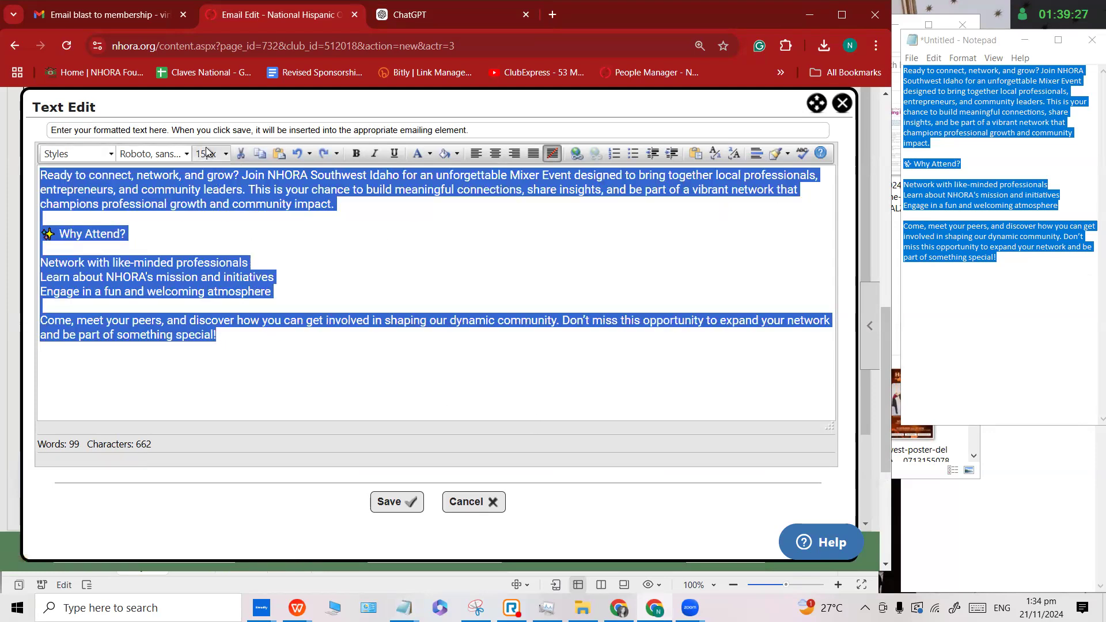
# Set the font size of the whole text to 18px.
pyautogui.click(249, 338)
pyautogui.hotkey('ctrl', 'a')
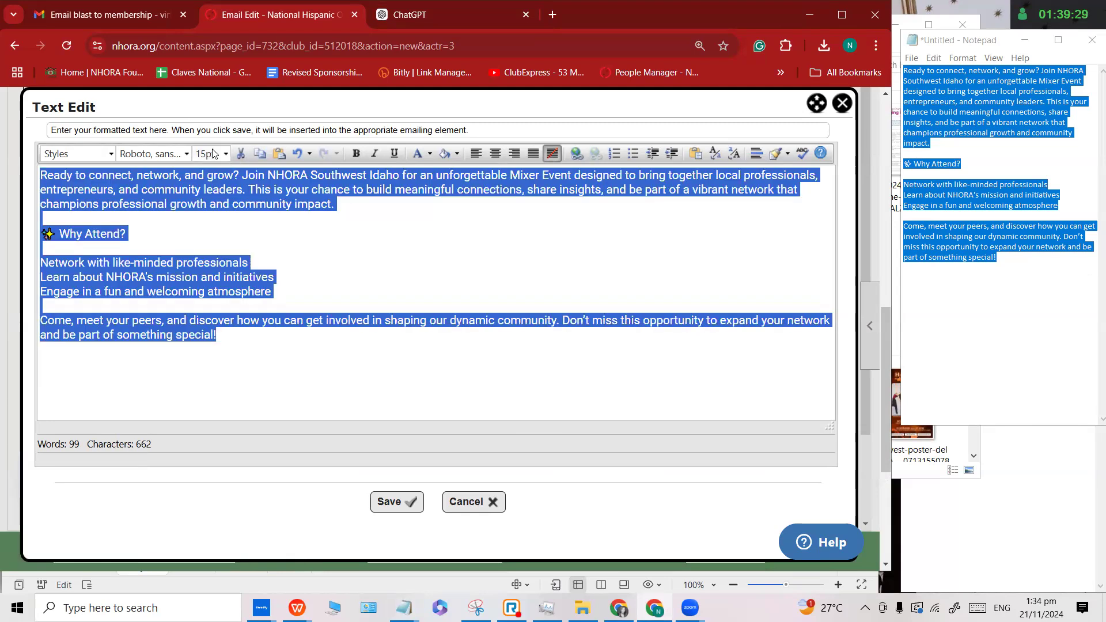
pyautogui.click(213, 153)
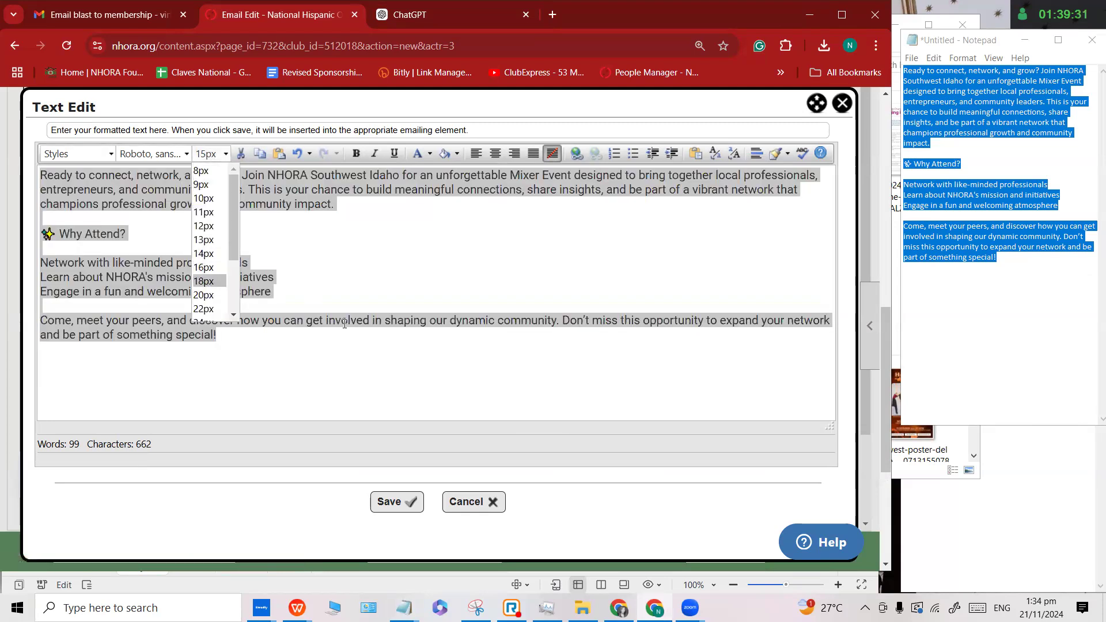
pyautogui.click(205, 281)
pyautogui.click(311, 369)
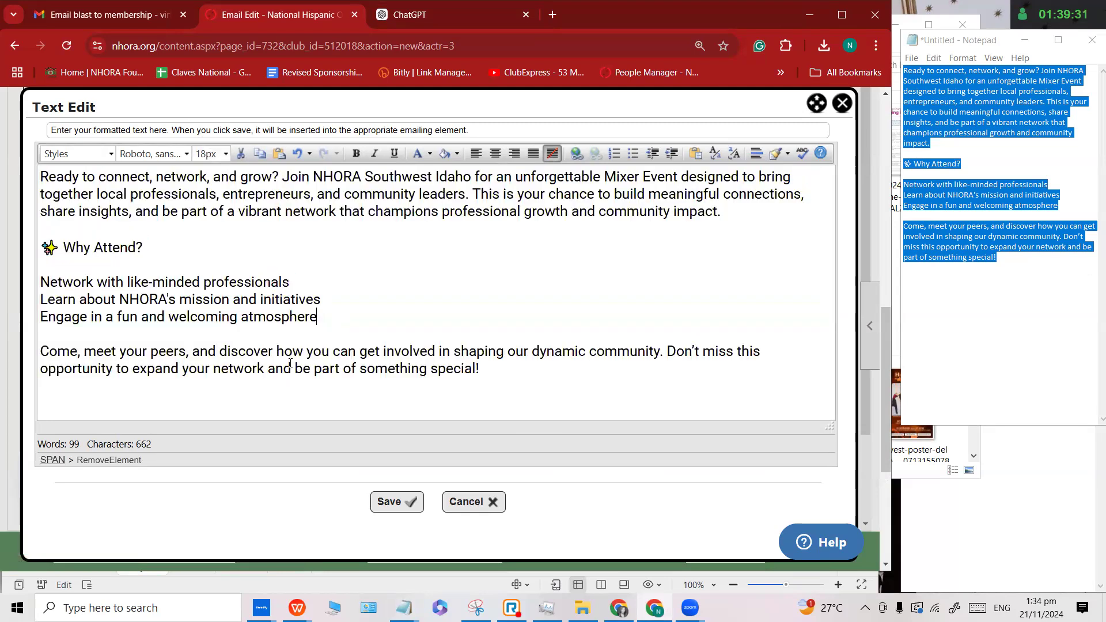
# Try to format the three lines under "Why Attend?" as a bulleted list, and undo the change.
pyautogui.click(43, 282)
pyautogui.hotkey('ctrl', 'v')
pyautogui.press('Down')
pyautogui.click(49, 282)
pyautogui.press('BackSpace')
pyautogui.press('BackSpace')
pyautogui.keyDown('shift'); pyautogui.click(324, 315); pyautogui.keyUp('shift')
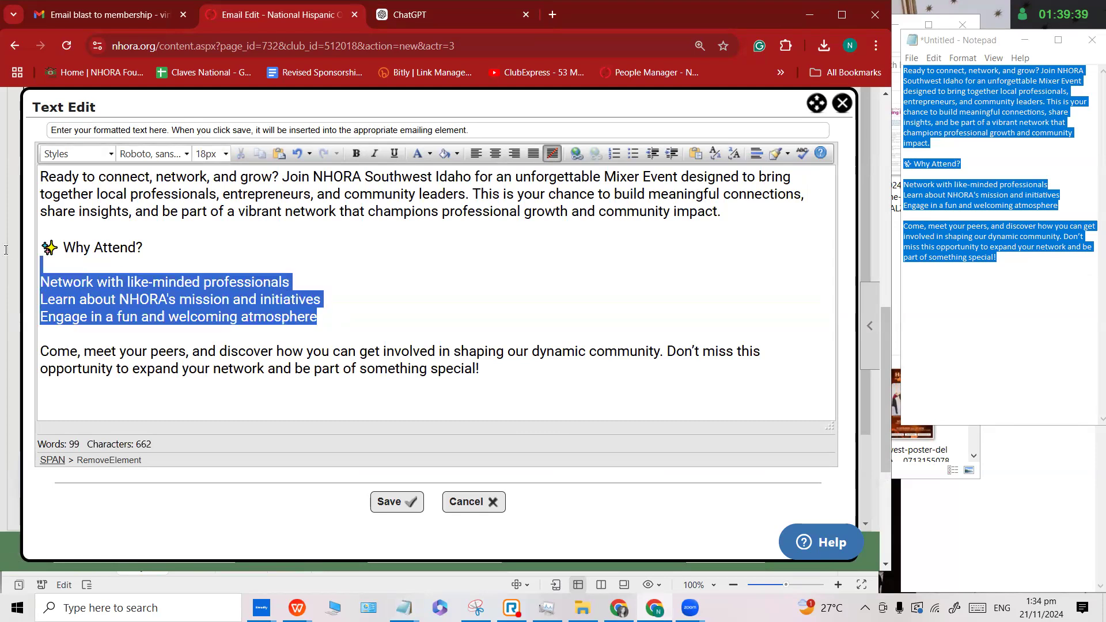
pyautogui.click(634, 155)
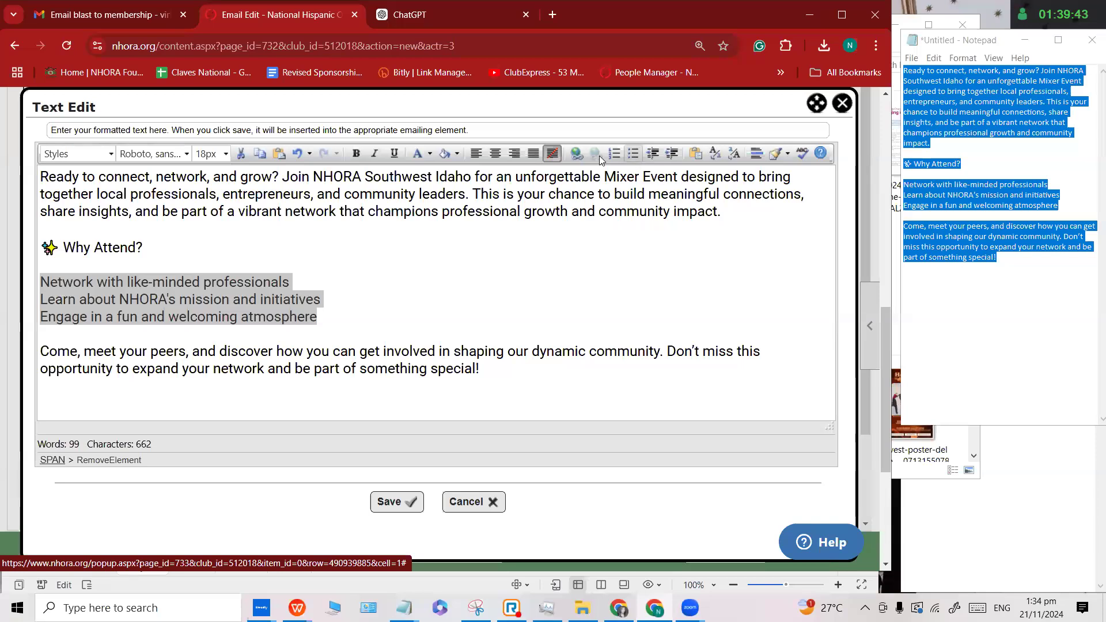
pyautogui.hotkey('ctrl', 'z')
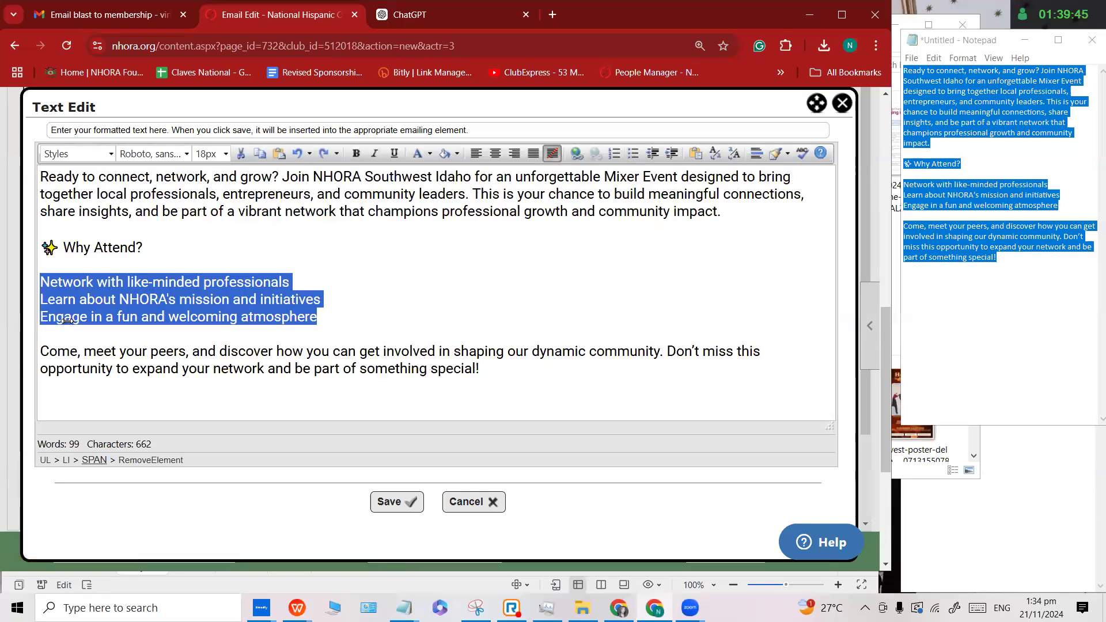
# Try the bulleted list format on the "Network with like-minded professionals" line alone, and undo it.
pyautogui.click(77, 292)
pyautogui.tripleClick(284, 273)
pyautogui.click(634, 154)
pyautogui.click(304, 316)
pyautogui.hotkey('ctrl', 'z')
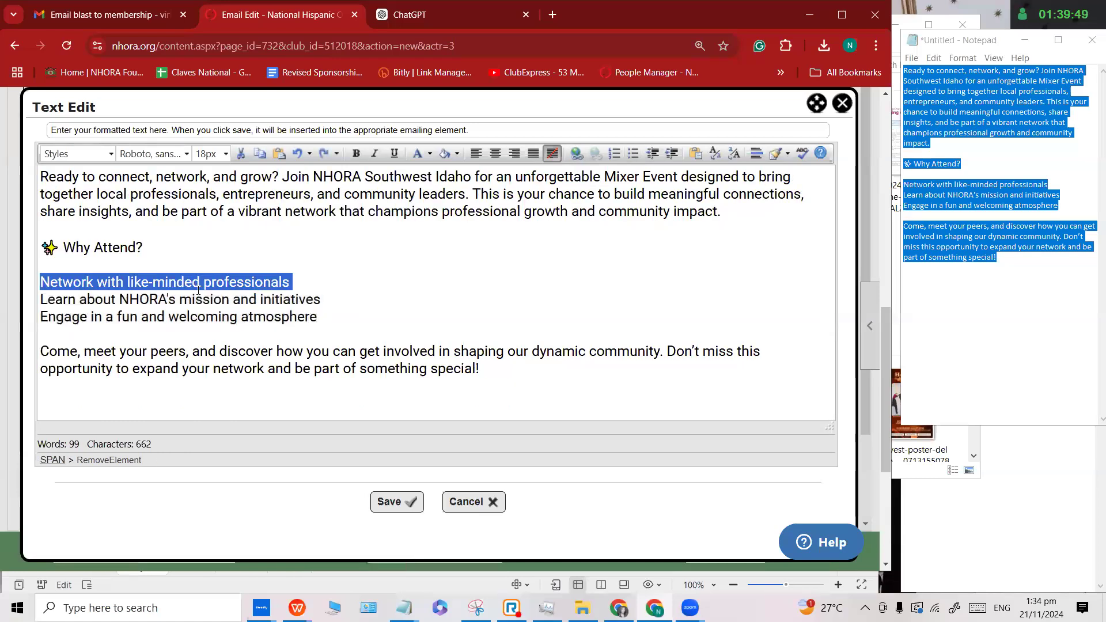
# Try inserting • characters before the first two lines under "Why Attend?", and undo the edits together with the font size change.
pyautogui.click(270, 283)
pyautogui.tripleClick(39, 283)
pyautogui.click(40, 282)
pyautogui.write('•')
pyautogui.press('Down')
pyautogui.press('Home')
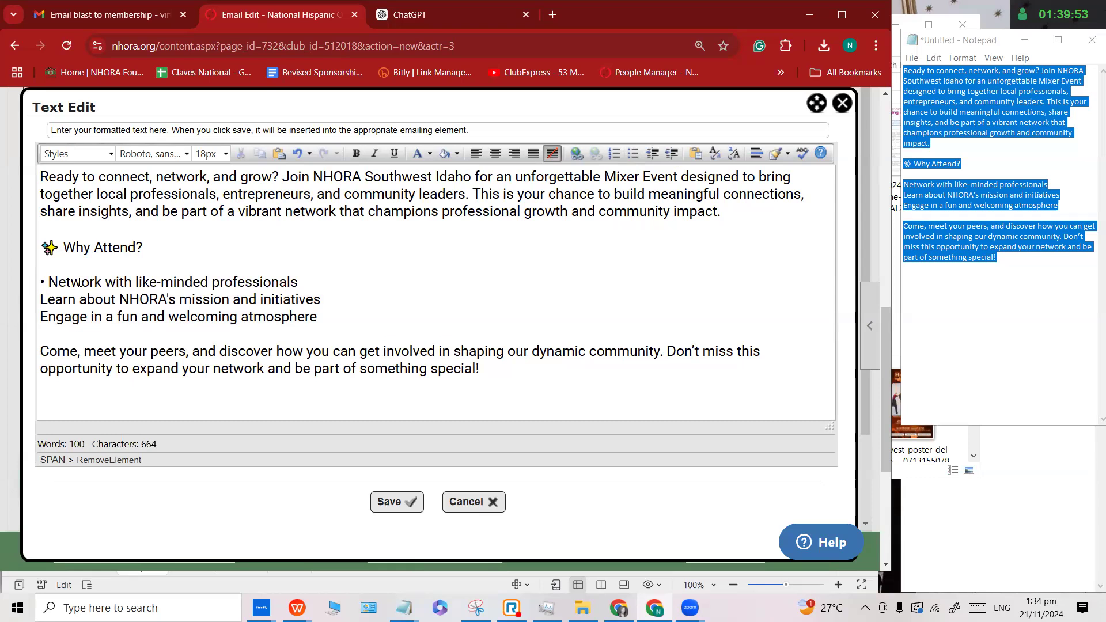
pyautogui.write('•')
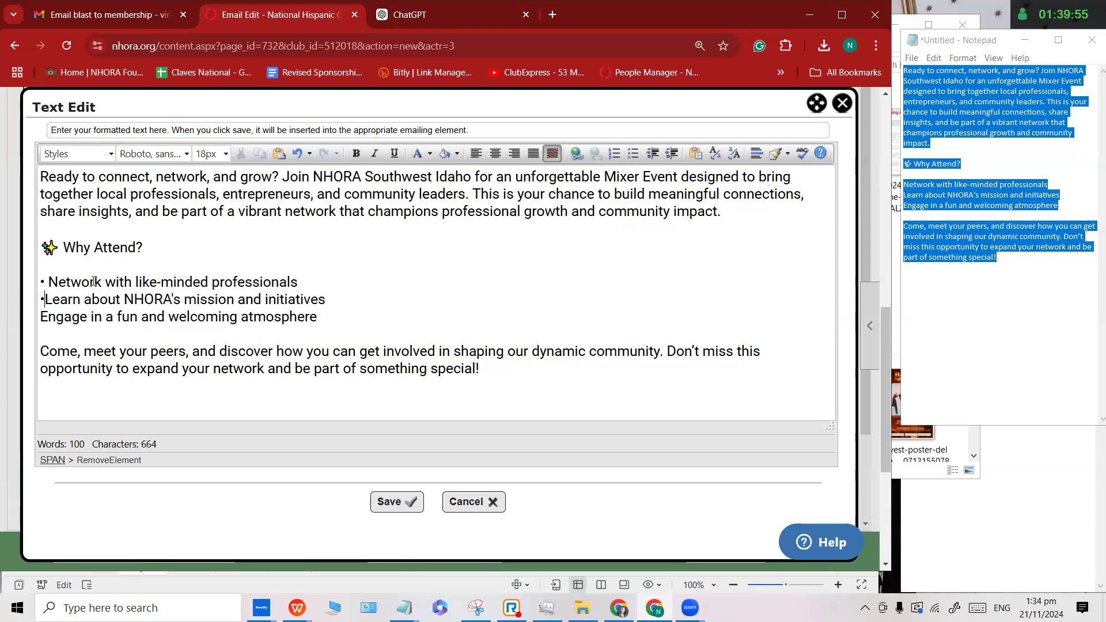
pyautogui.hotkey('ctrl', 'z')
pyautogui.hotkey('ctrl', 'z')
pyautogui.hotkey('ctrl', 'z')
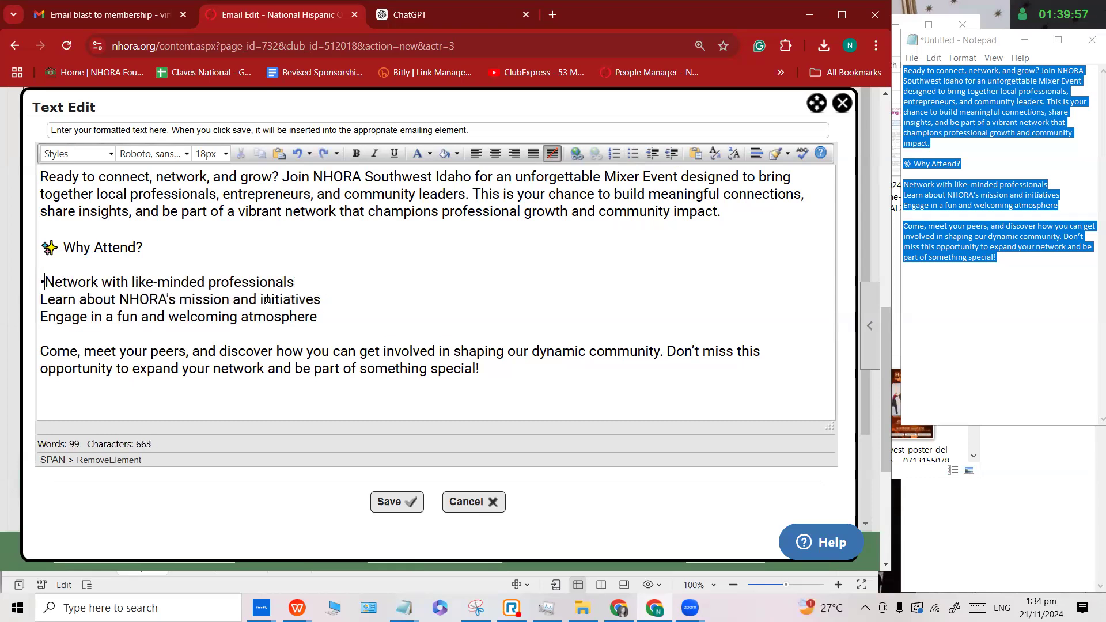
pyautogui.hotkey('ctrl', 'z')
# Apply the 18px font size to the complete text again.
pyautogui.click(279, 306)
pyautogui.hotkey('ctrl', 'a')
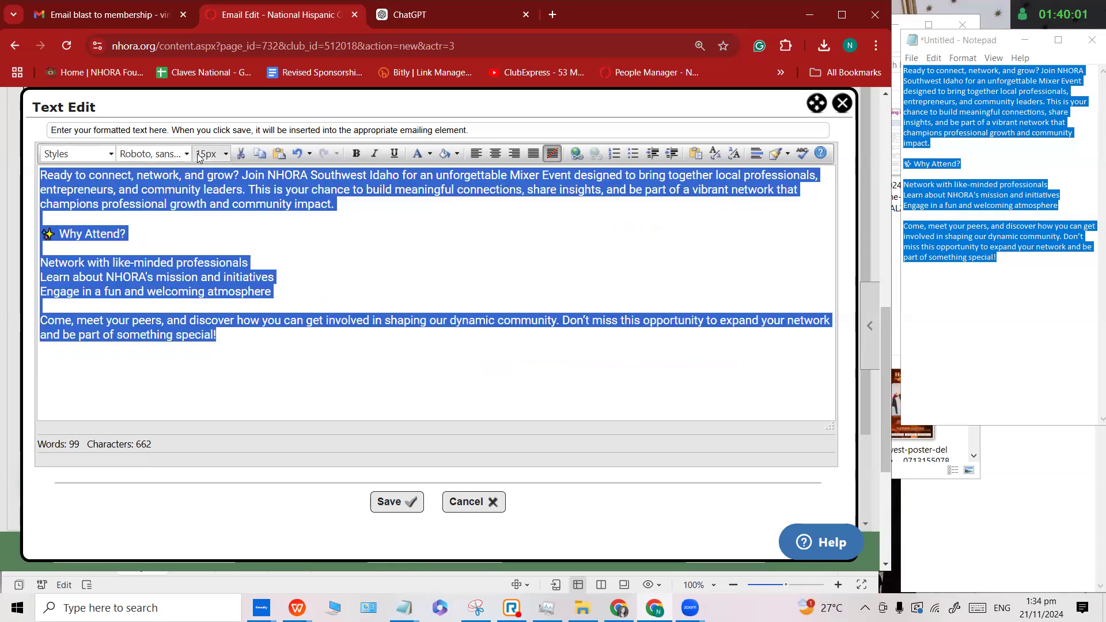
pyautogui.click(214, 153)
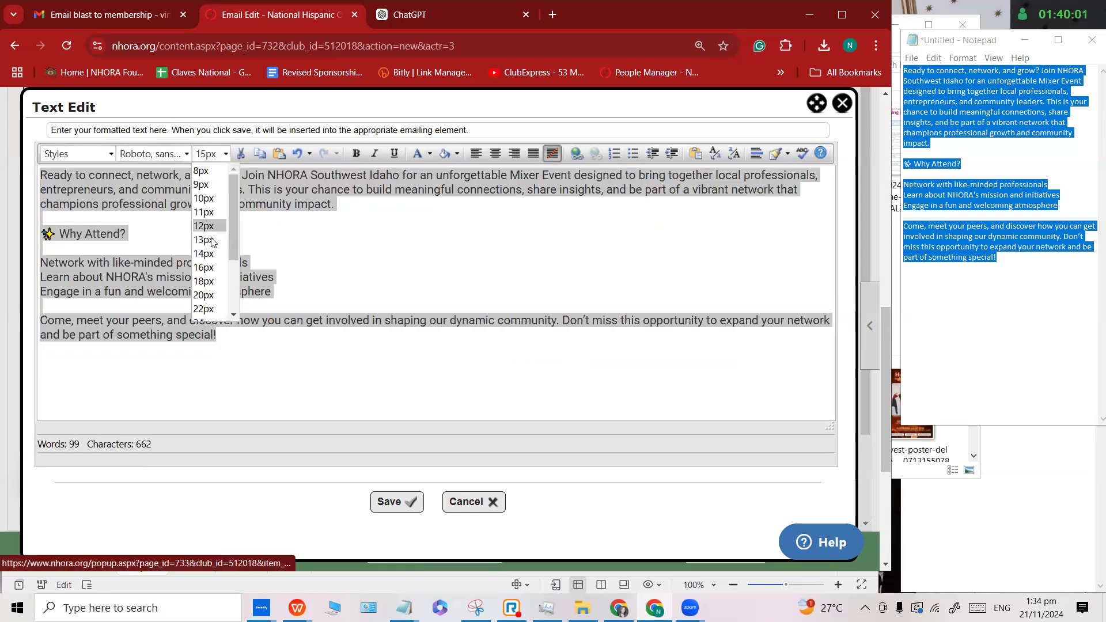
pyautogui.click(214, 281)
pyautogui.click(291, 281)
# Try the bulleted list format again on the three lines from "Network" through "atmosphere", and undo it.
pyautogui.moveTo(319, 317); pyautogui.dragTo(39, 280)
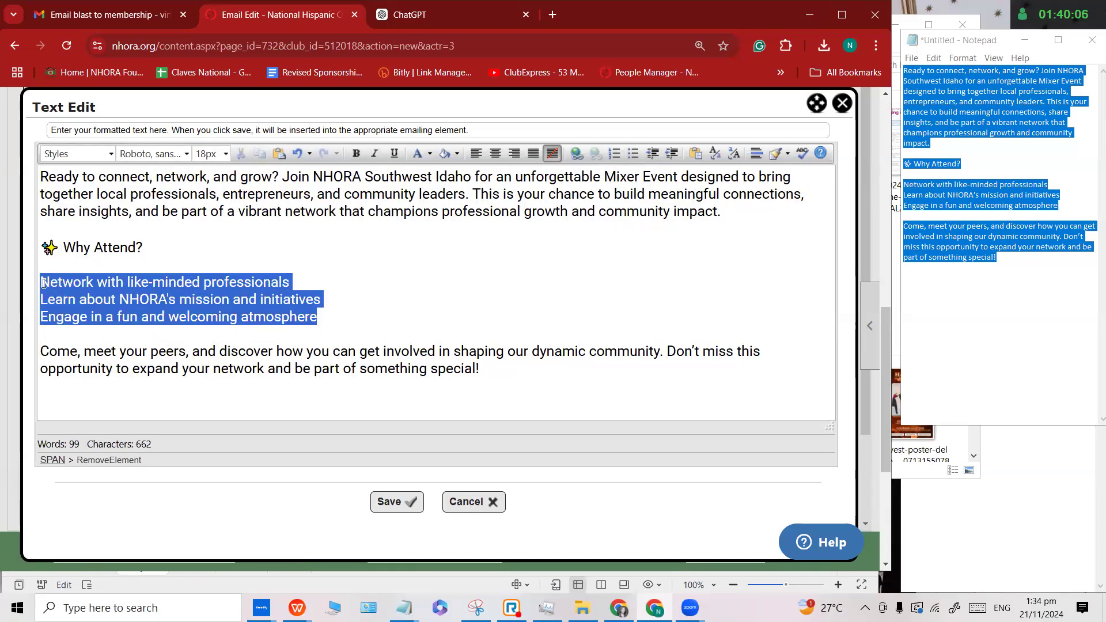
pyautogui.click(629, 158)
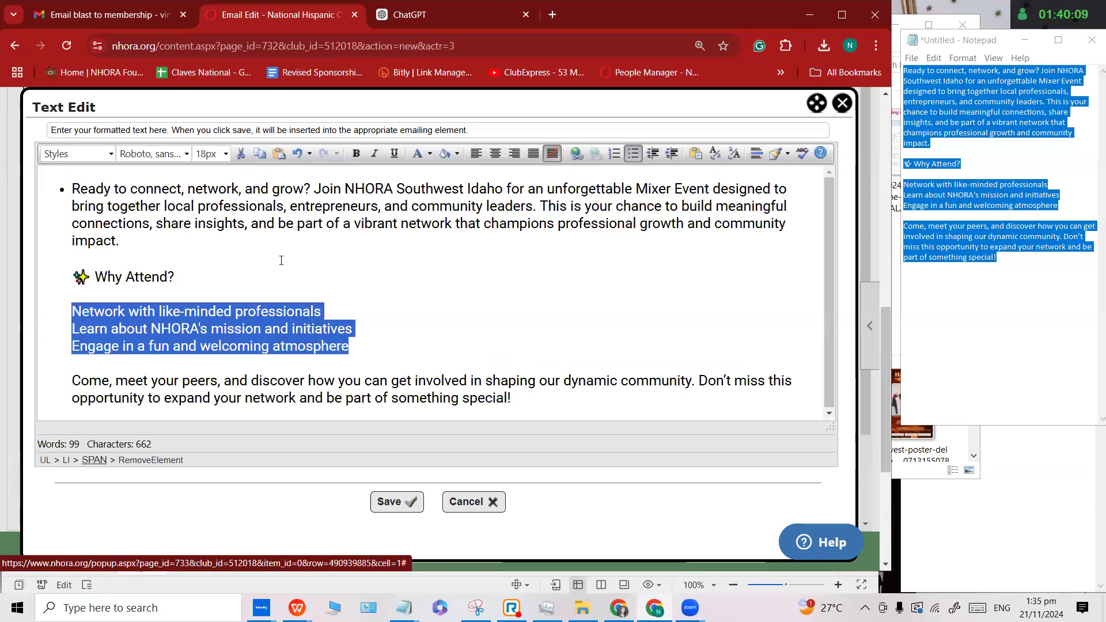
pyautogui.click(68, 187)
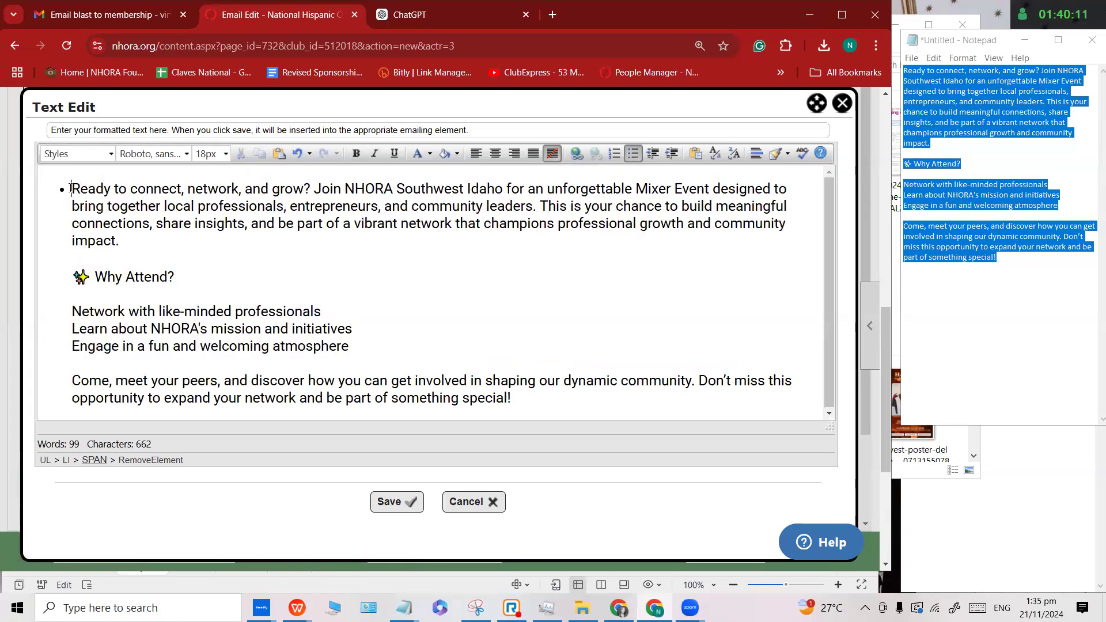
pyautogui.press('BackSpace')
pyautogui.hotkey('ctrl', 'z')
# Insert a • and a space before each of the three lines under "Why Attend?" and save the text element.
pyautogui.click(47, 179)
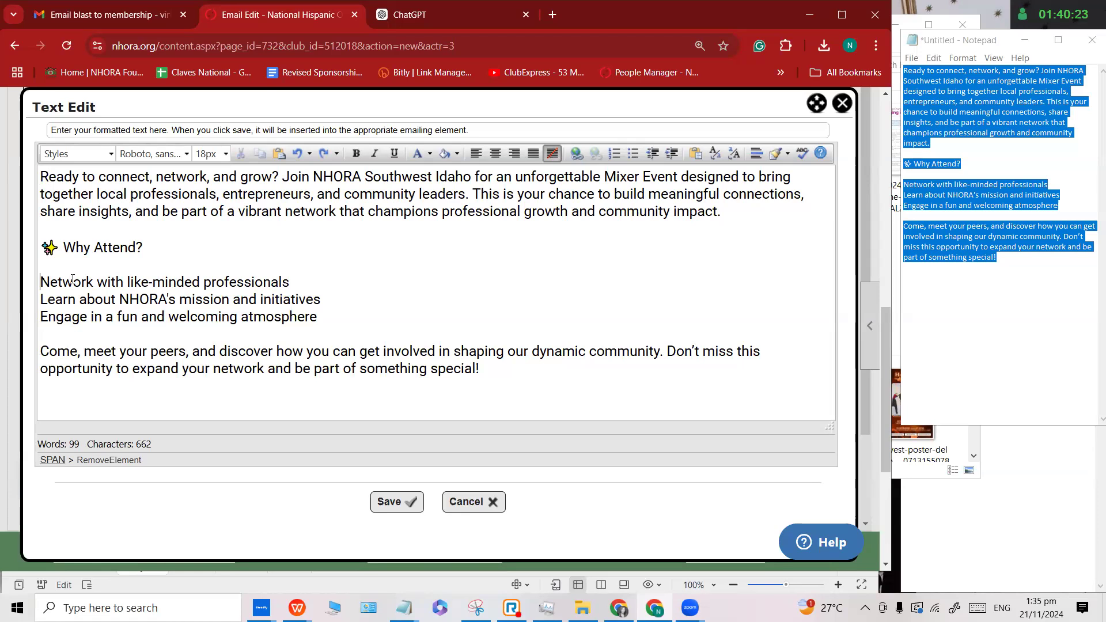
pyautogui.write('•')
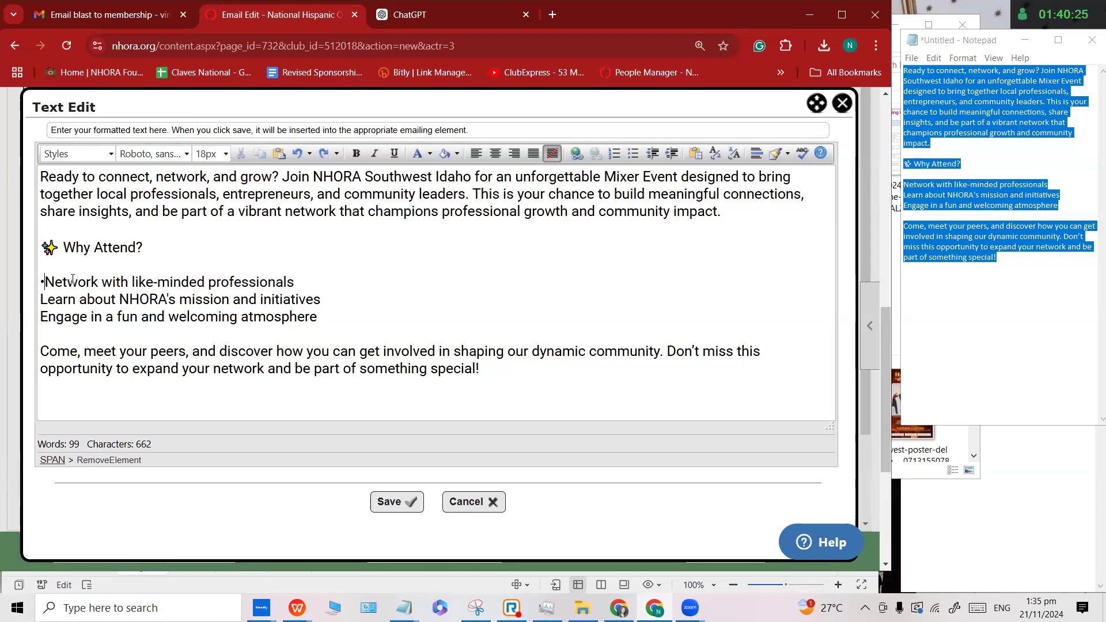
pyautogui.press('Down')
pyautogui.press('Home')
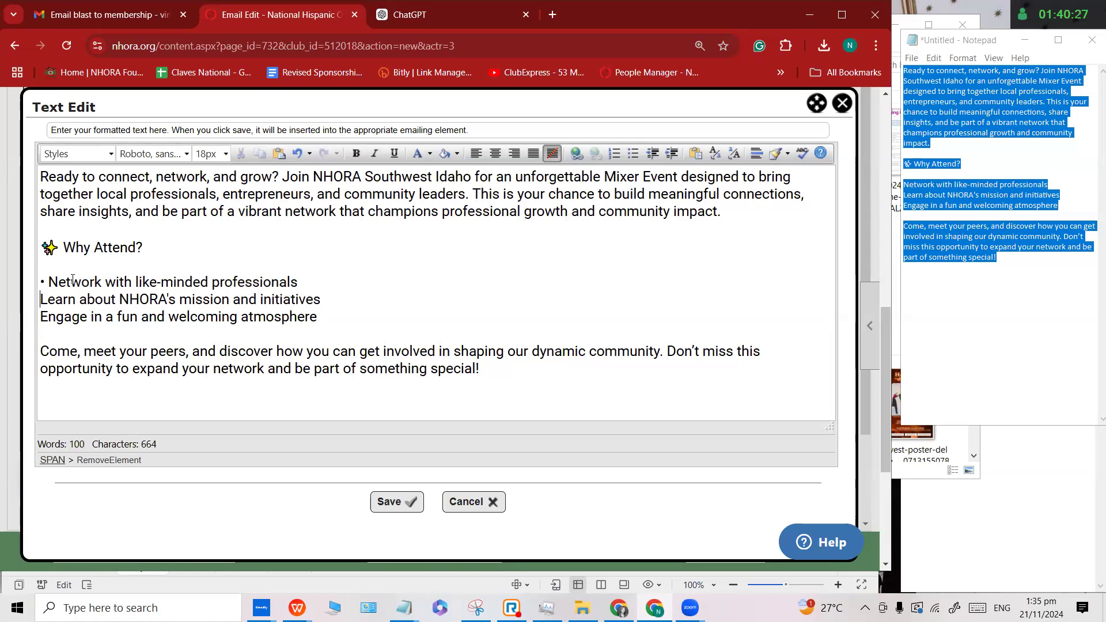
pyautogui.write('• ')
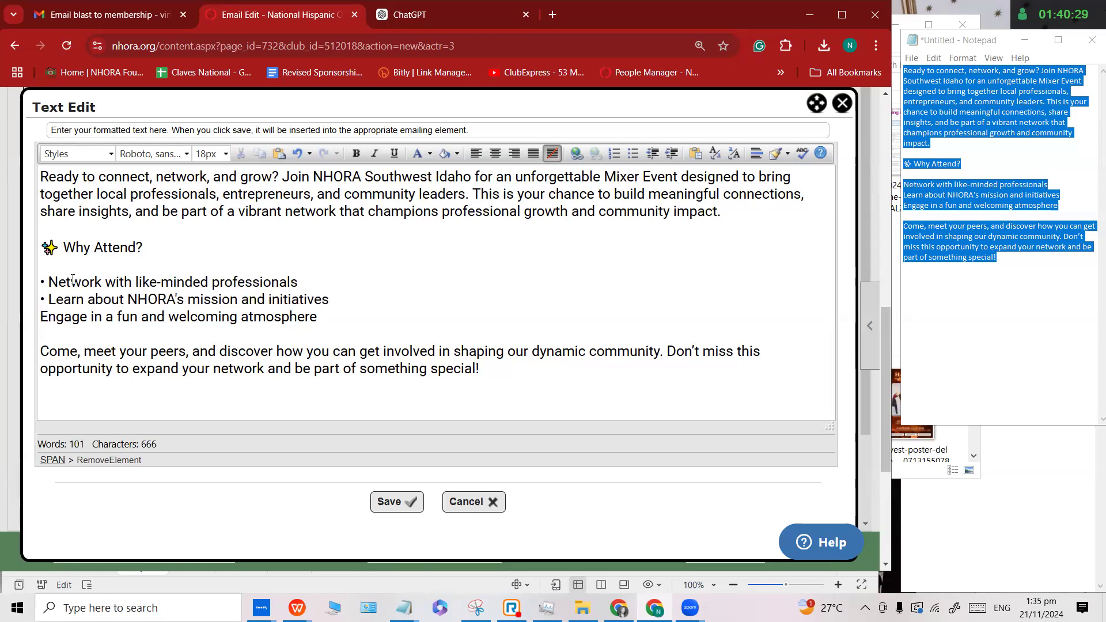
pyautogui.write('•')
pyautogui.moveTo(362, 321)
pyautogui.mouseDown()
pyautogui.moveTo(55, 299)
pyautogui.moveTo(109, 316)
pyautogui.moveTo(346, 317)
pyautogui.mouseUp()
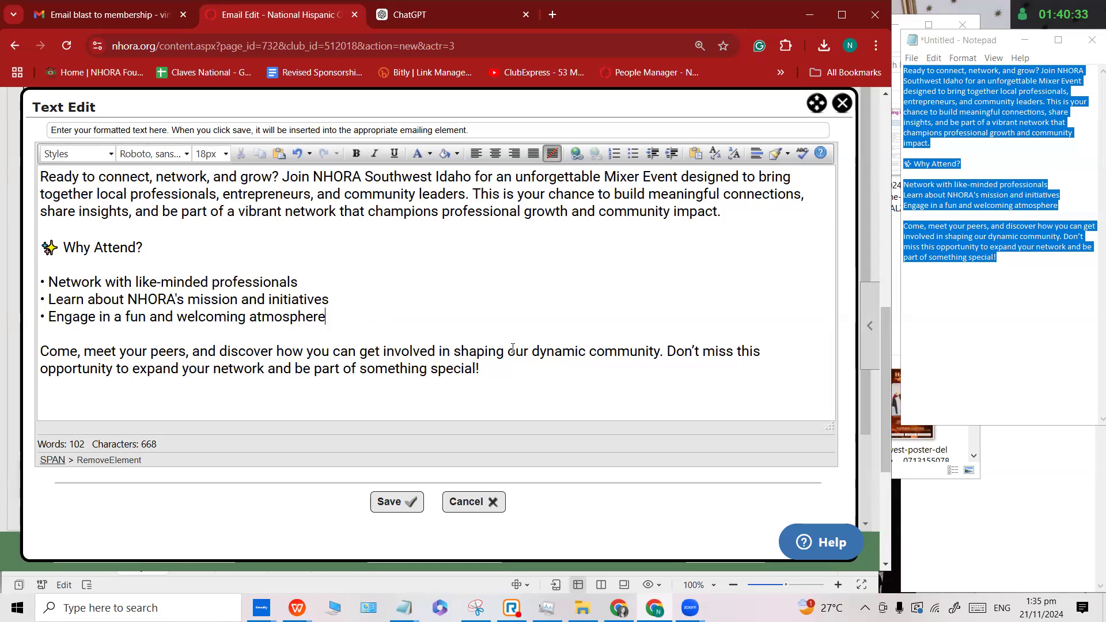
pyautogui.click(394, 507)
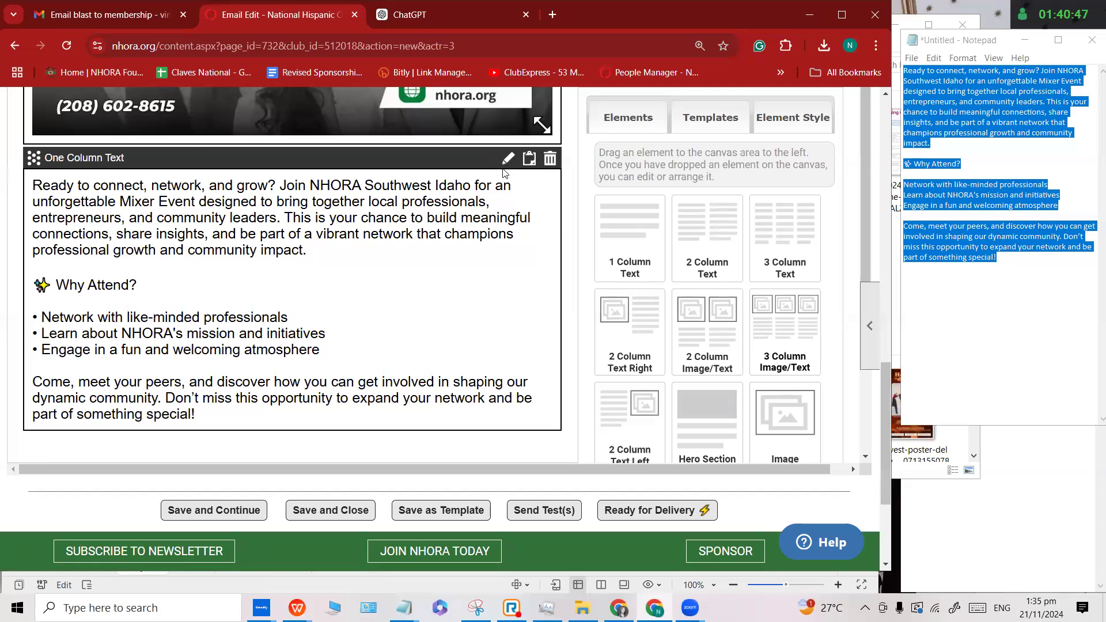
# Reopen the One Column Text element for editing and add a new line below the closing paragraph.
pyautogui.click(505, 163)
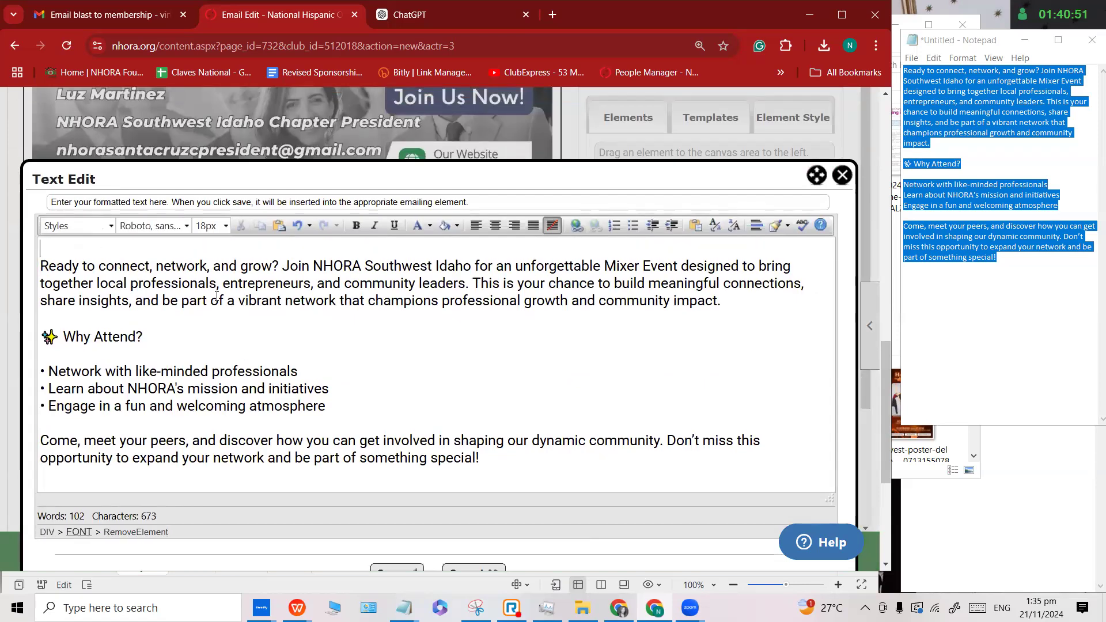
pyautogui.scroll(-3, 483, 260)
pyautogui.click(488, 256)
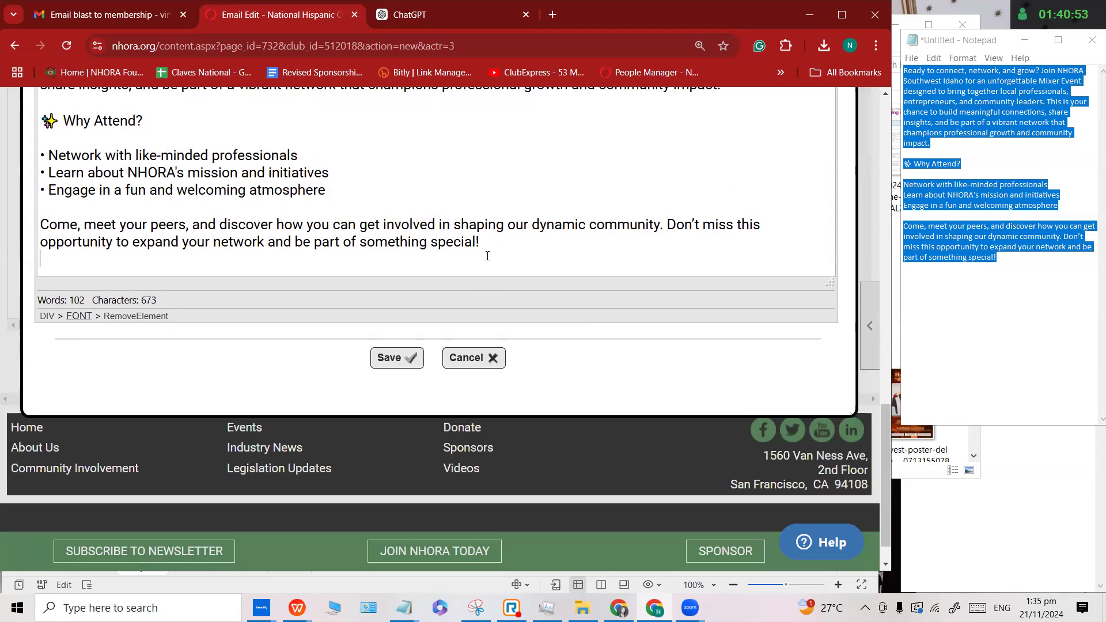
pyautogui.press('Return')
pyautogui.scroll(2, 789, 288)
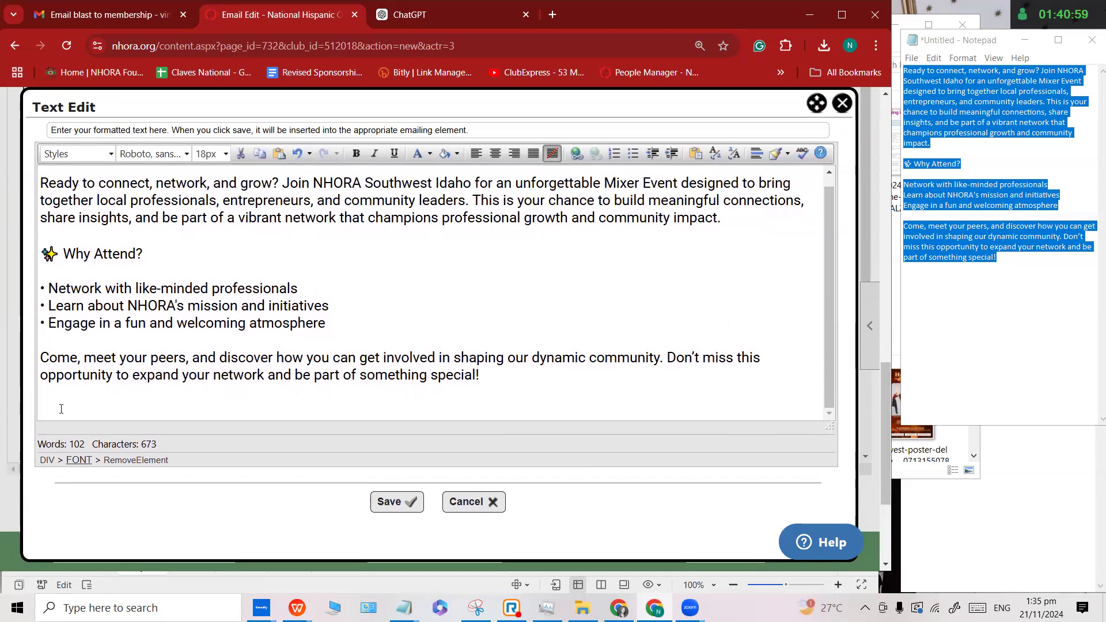
# Start building a link at the end of the text with link type External Page and display type Image.
pyautogui.click(577, 154)
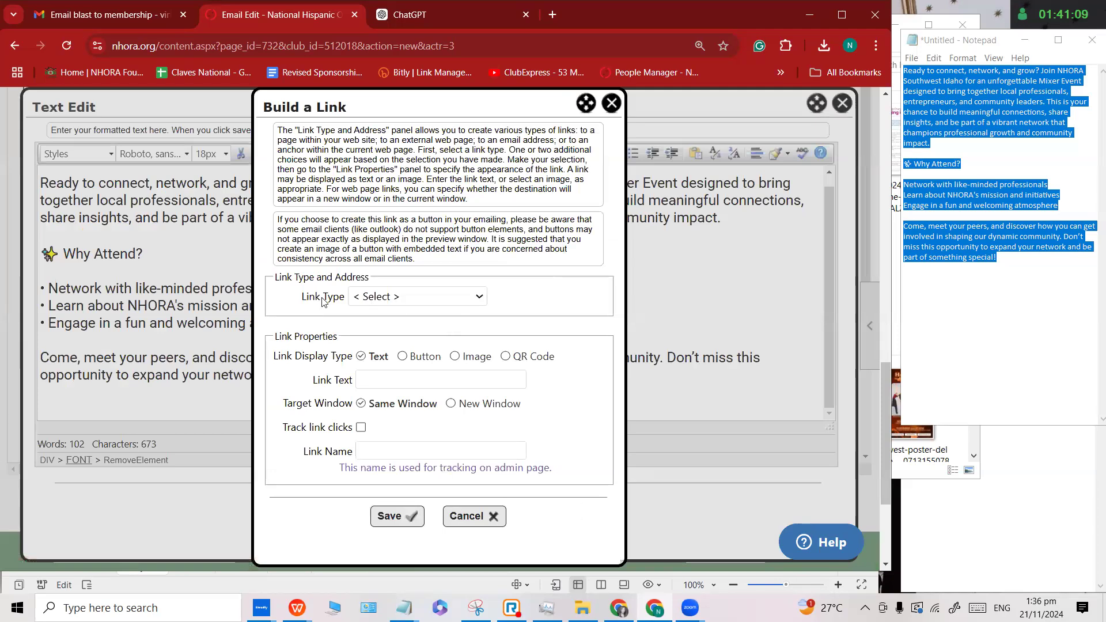
pyautogui.moveTo(301, 301); pyautogui.dragTo(417, 302)
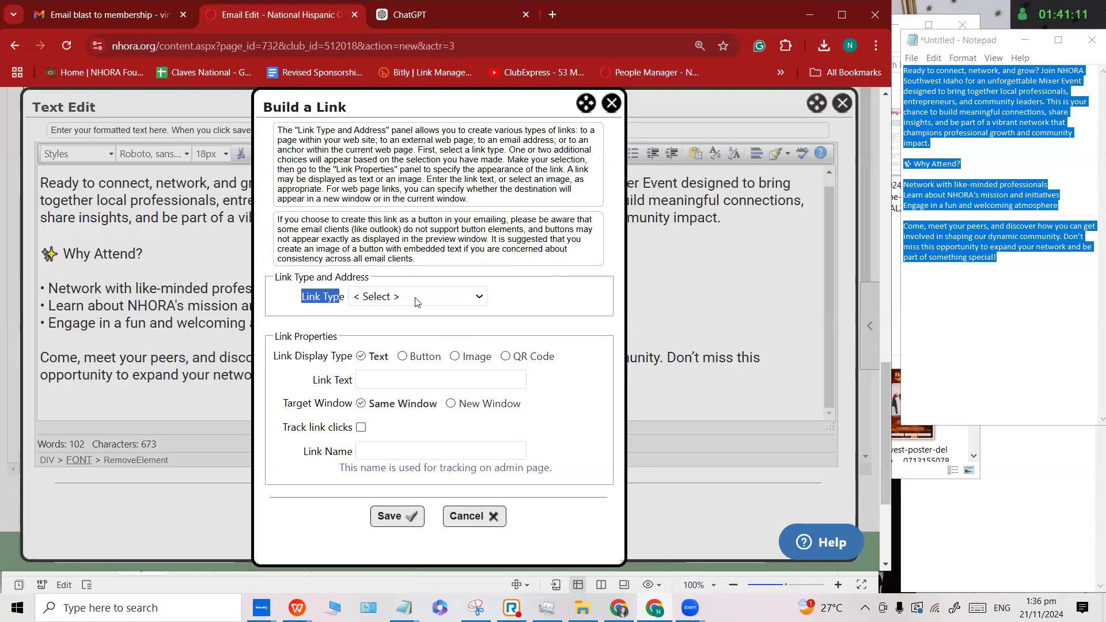
pyautogui.click(417, 297)
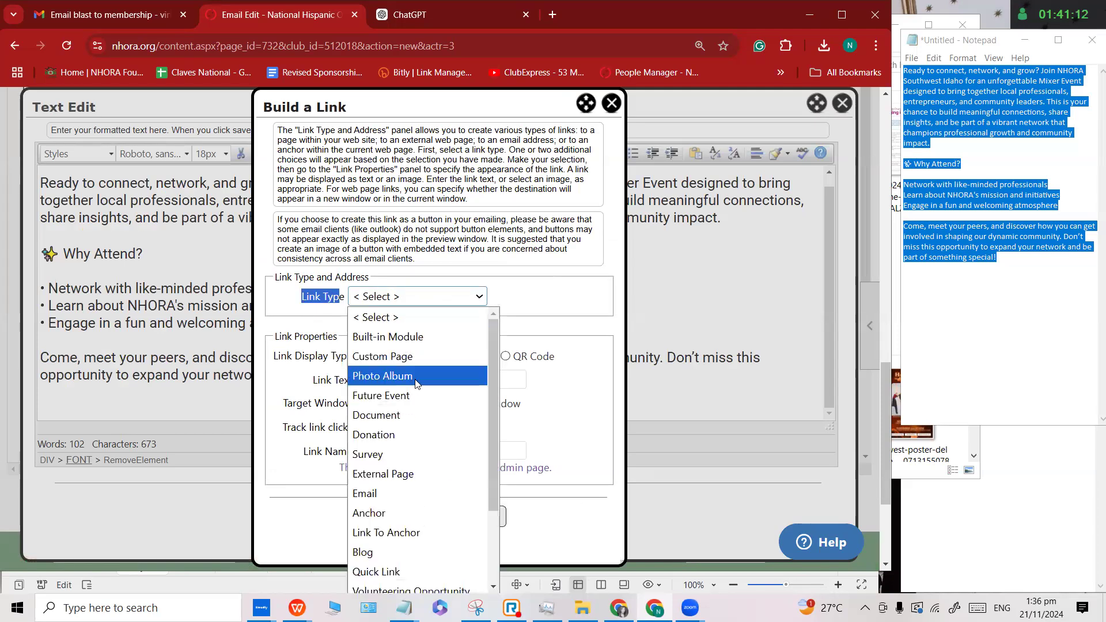
pyautogui.click(385, 397)
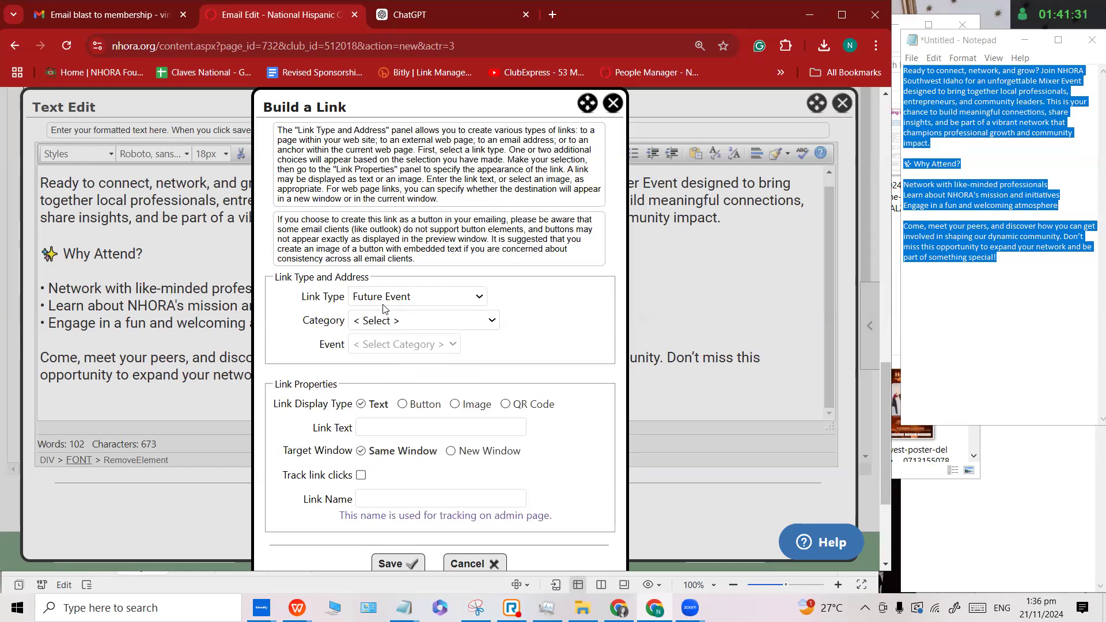
pyautogui.click(383, 304)
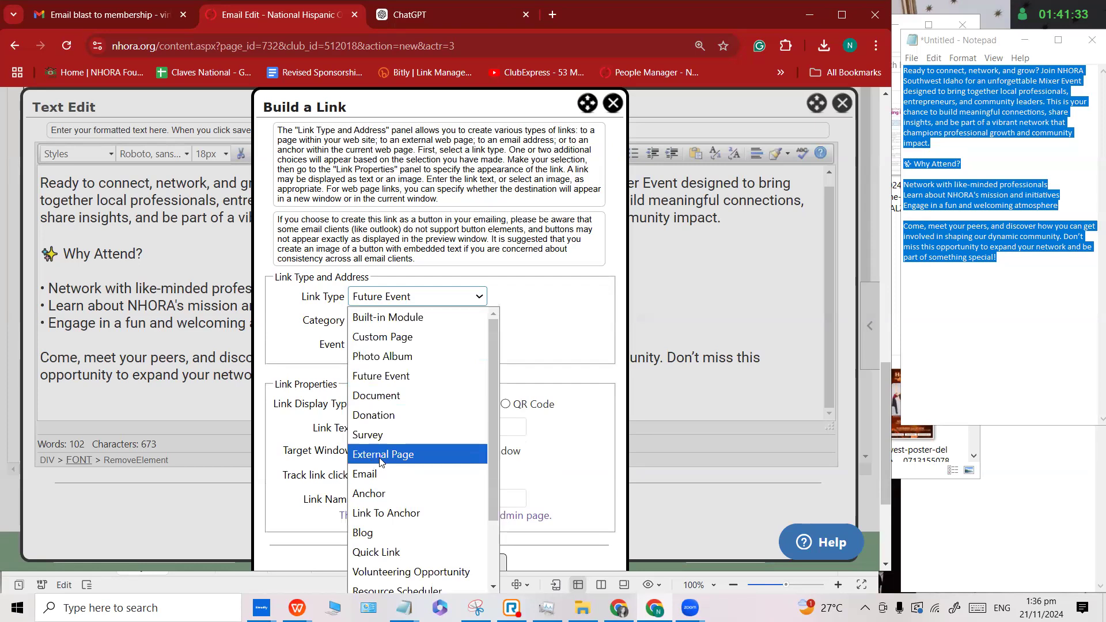
pyautogui.click(380, 459)
pyautogui.click(371, 318)
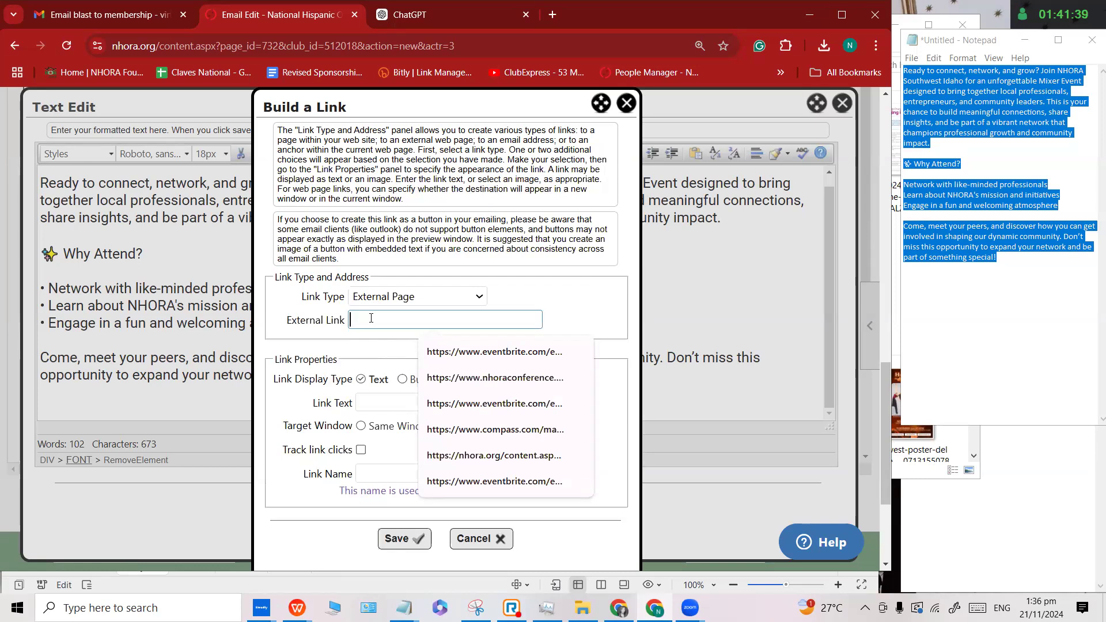
pyautogui.click(353, 354)
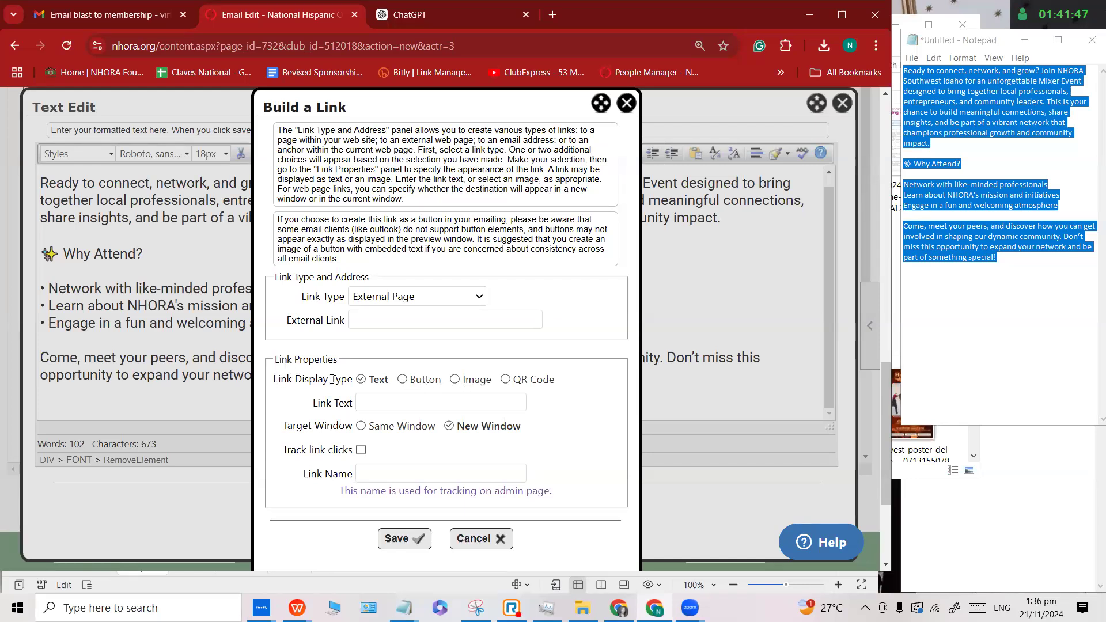
pyautogui.moveTo(275, 380); pyautogui.dragTo(348, 380)
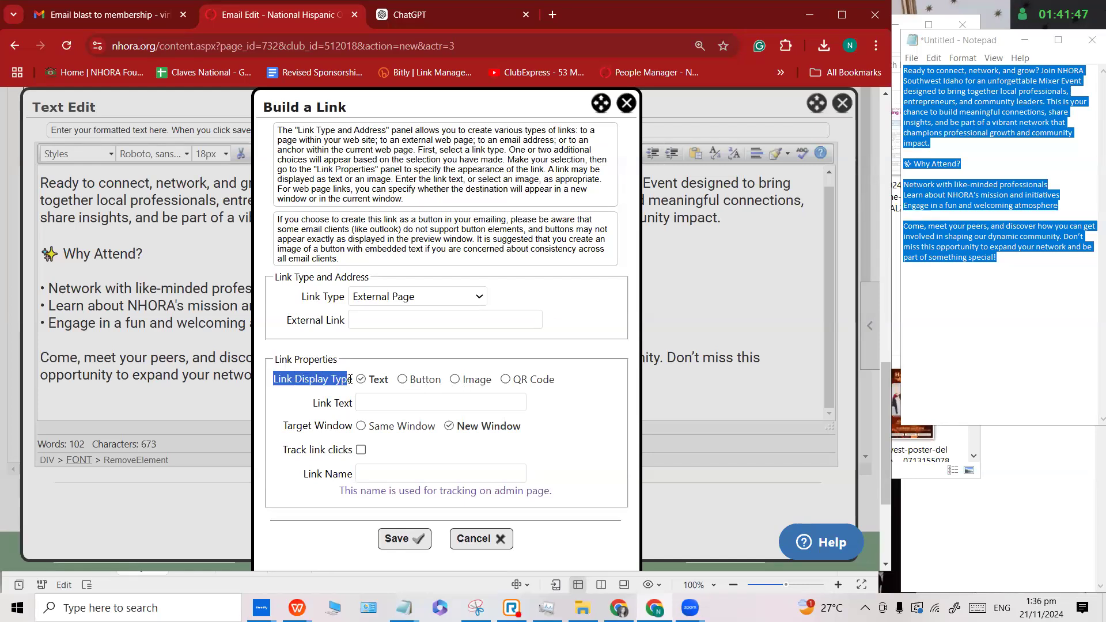
pyautogui.click(455, 380)
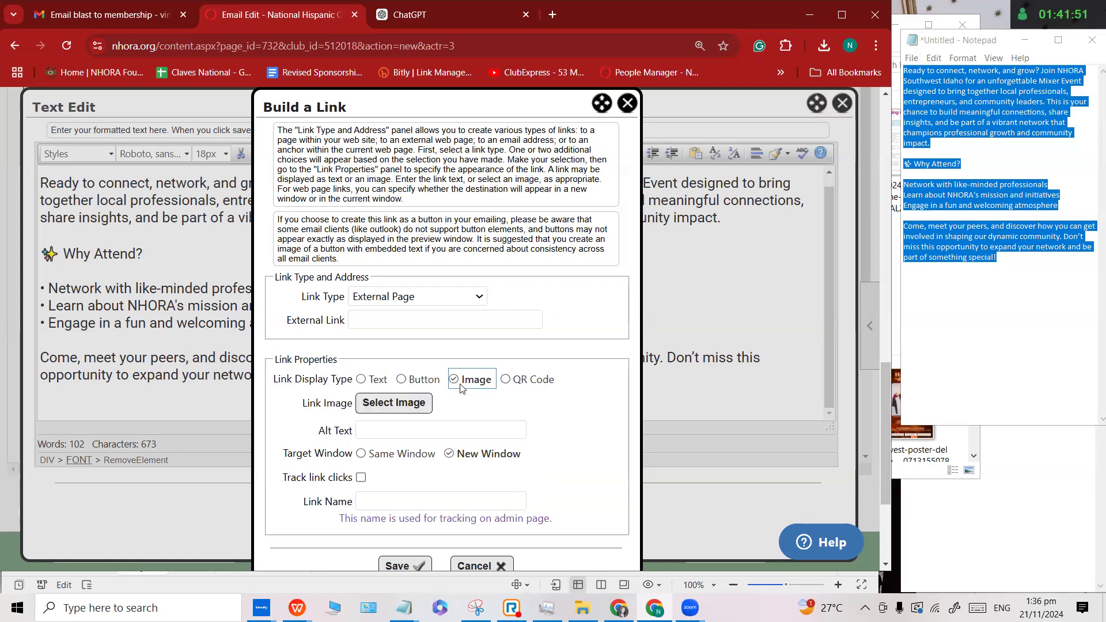
# Start choosing the link image and set the library filter to titles that contain "Registration".
pyautogui.click(394, 403)
pyautogui.click(402, 412)
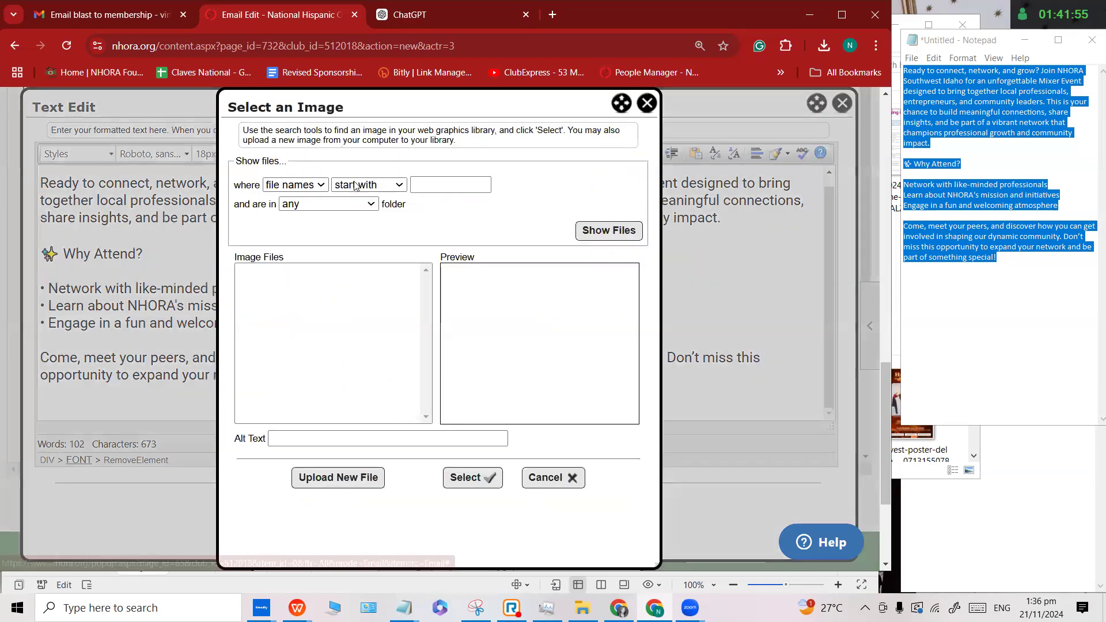
pyautogui.click(295, 184)
pyautogui.click(288, 217)
pyautogui.click(369, 184)
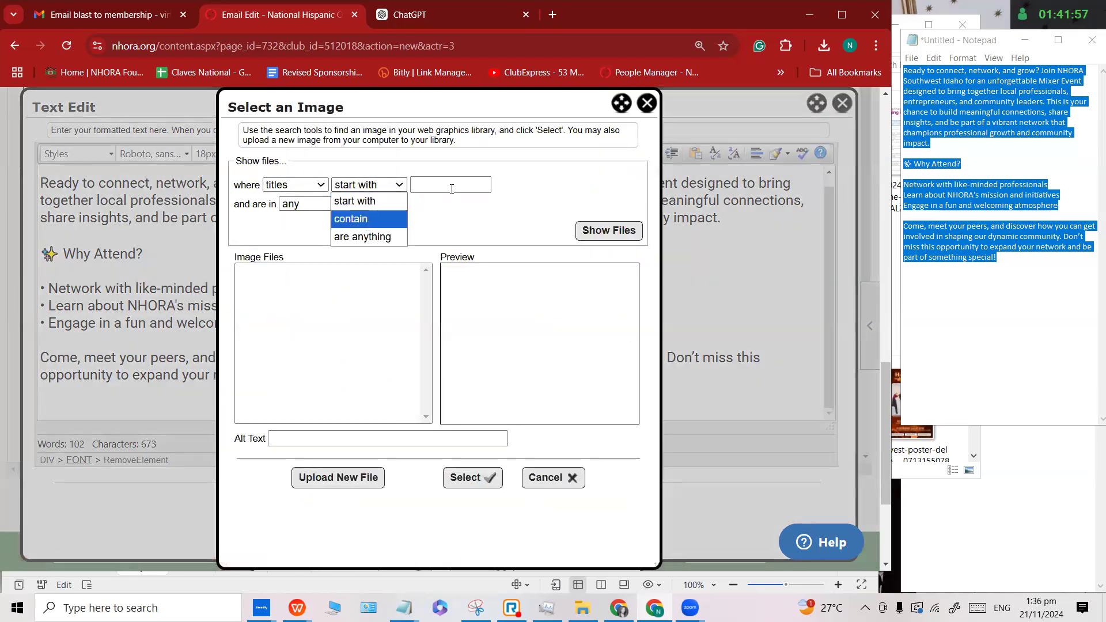
pyautogui.click(360, 219)
pyautogui.click(452, 184)
pyautogui.write('Registration')
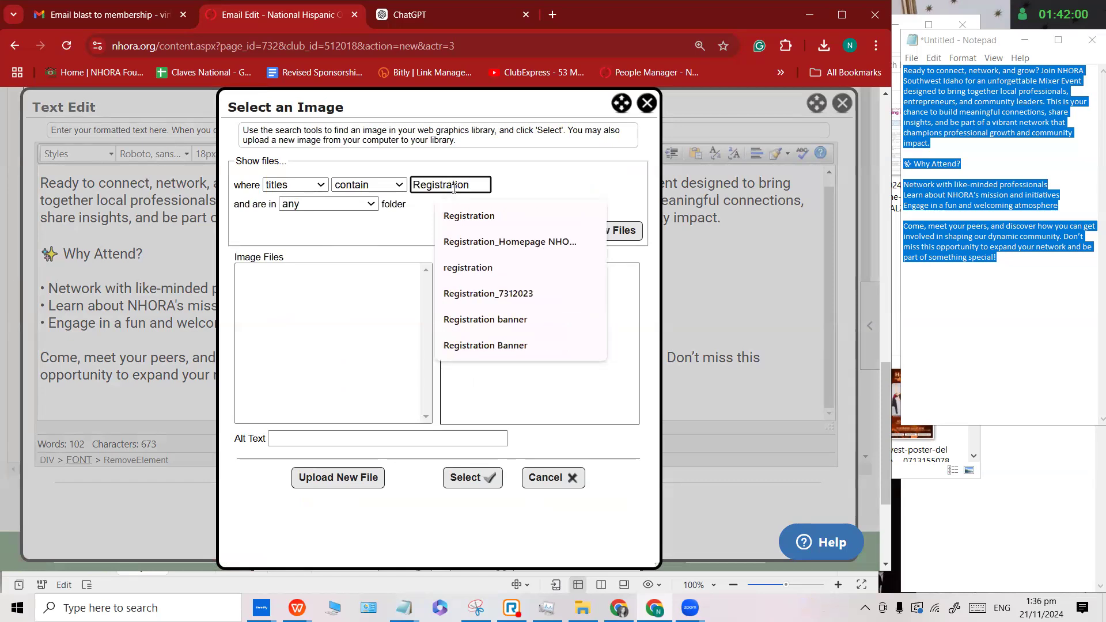
# Recheck the filter settings and list the library images whose titles contain "Registration" in any folder.
pyautogui.doubleClick(454, 188)
pyautogui.click(535, 189)
pyautogui.doubleClick(457, 185)
pyautogui.click(591, 185)
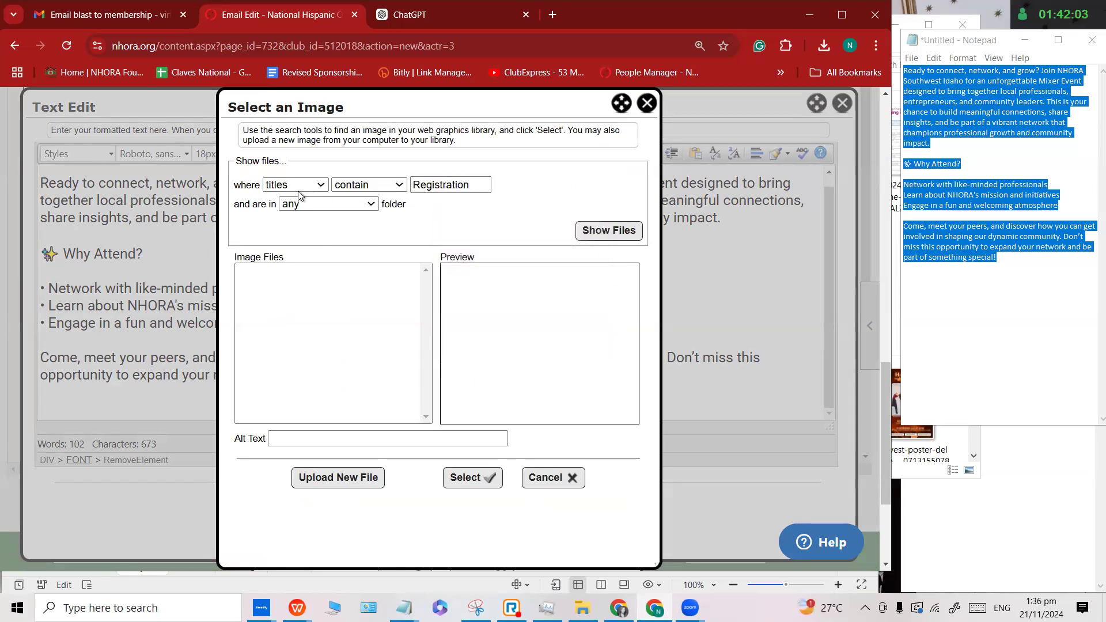
pyautogui.click(288, 187)
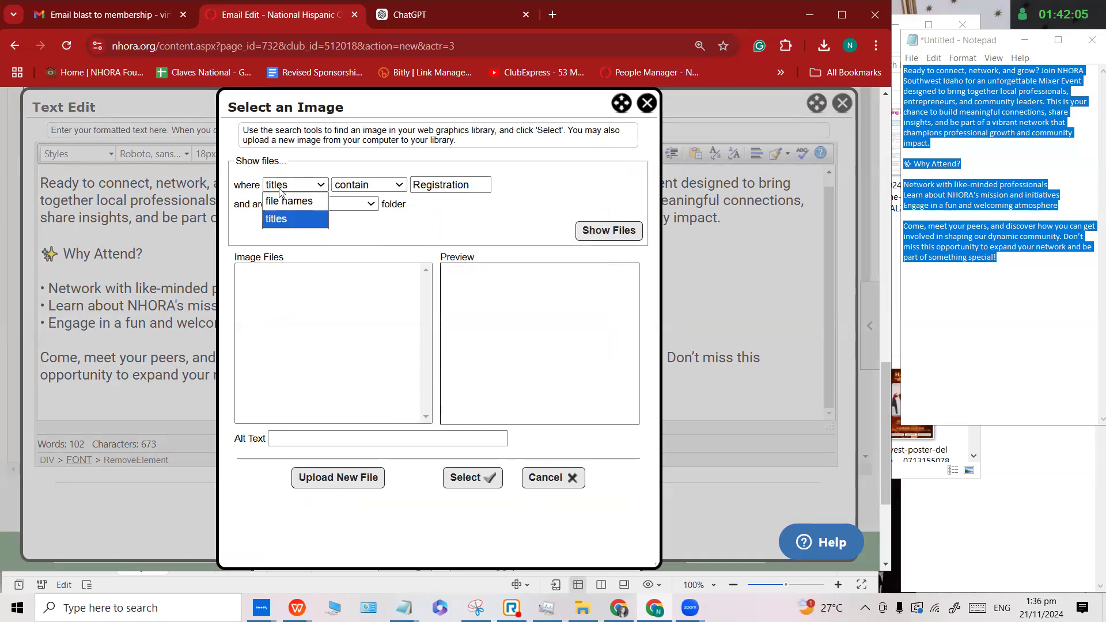
pyautogui.click(289, 223)
pyautogui.click(364, 191)
pyautogui.click(355, 221)
pyautogui.doubleClick(447, 185)
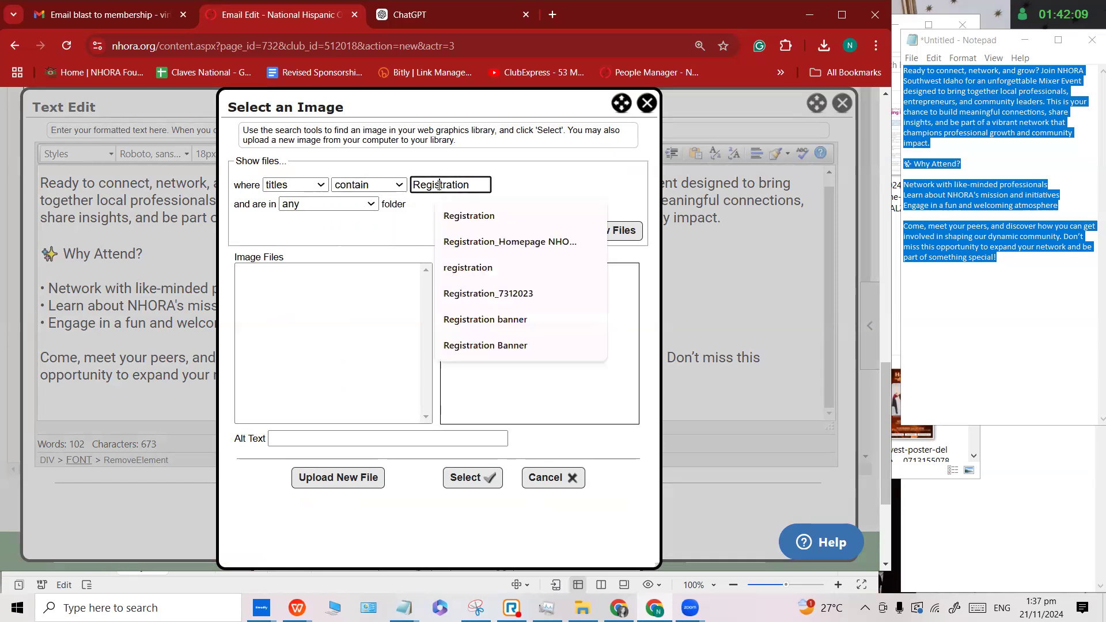
pyautogui.click(618, 241)
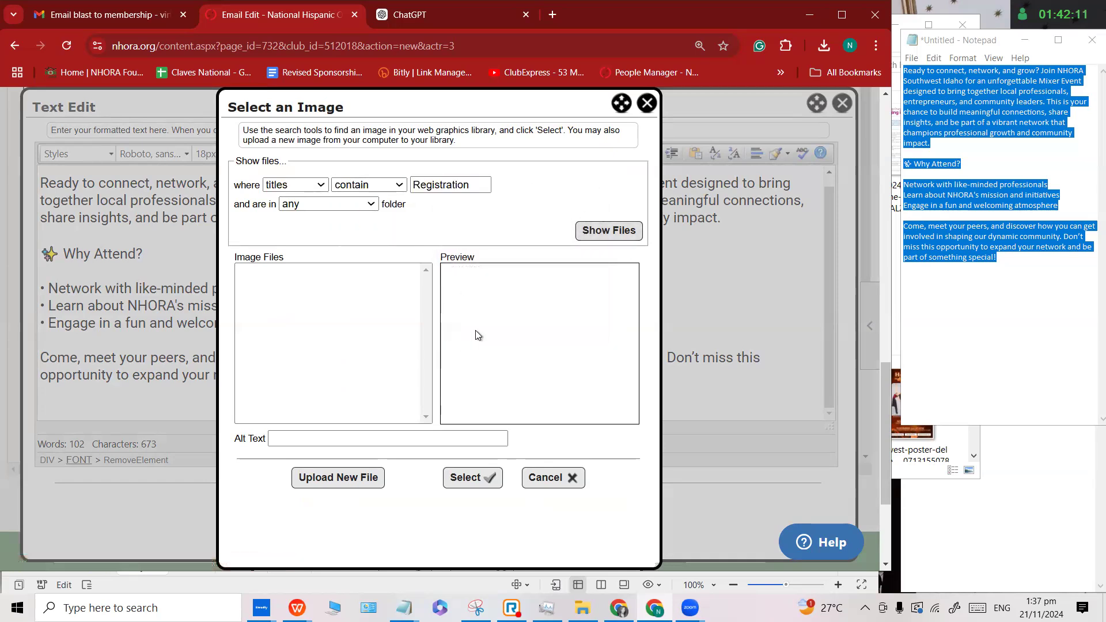
pyautogui.click(585, 241)
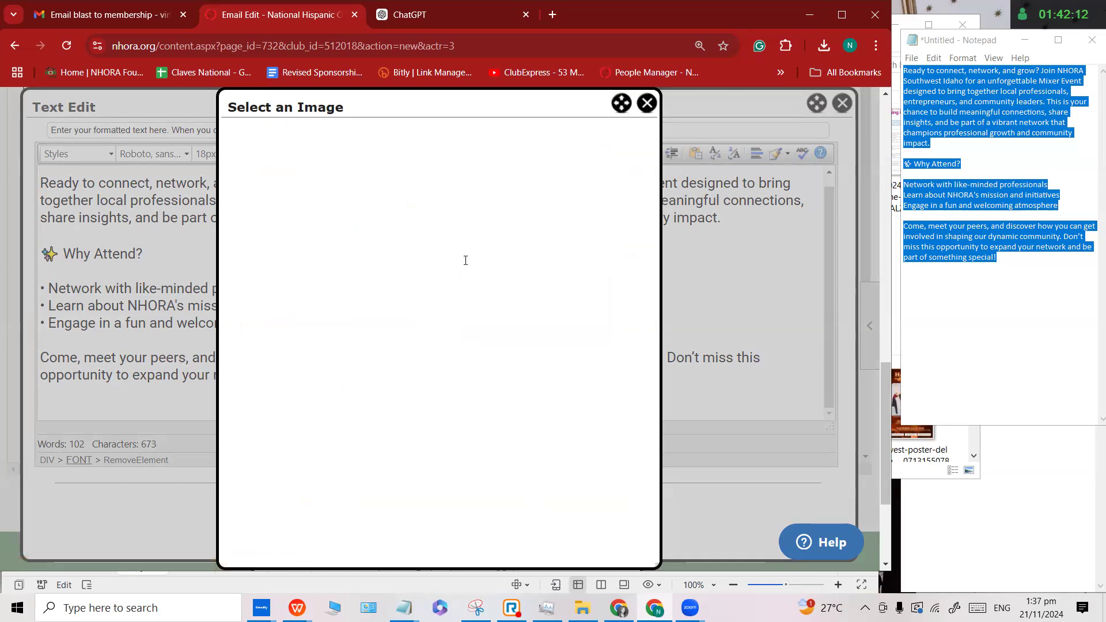
# Preview the registration images, including Registration Banner 2, Registration Banner 3_21, Registration Banner (Sign-up), Registration Banner and Registration (Click Here).
pyautogui.click(344, 366)
pyautogui.scroll(-3, 345, 357)
pyautogui.click(369, 338)
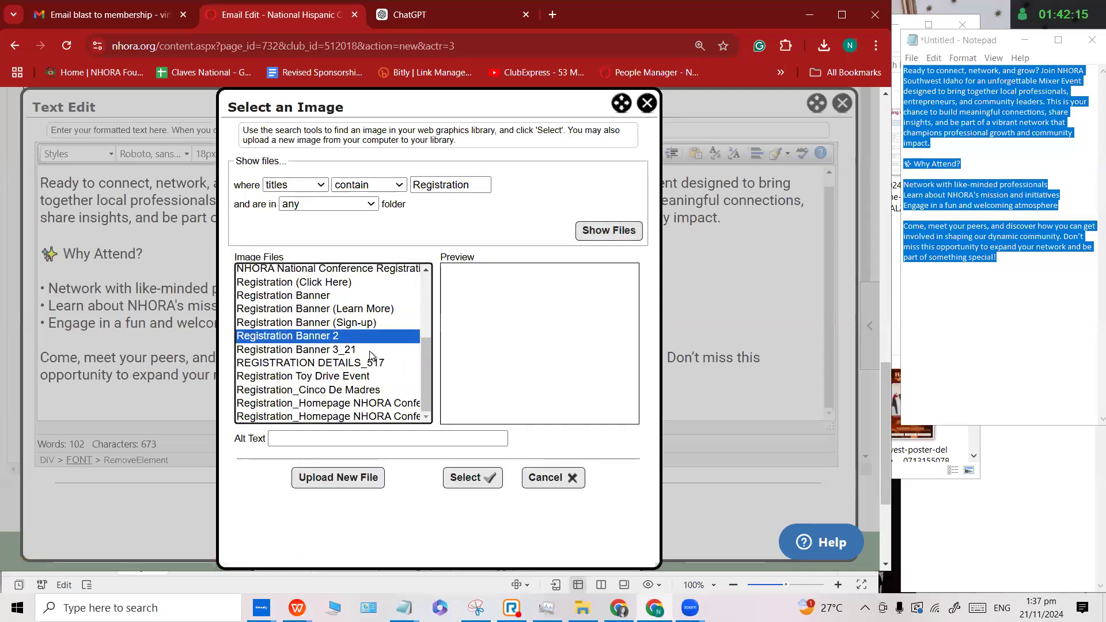
pyautogui.click(330, 351)
pyautogui.click(314, 323)
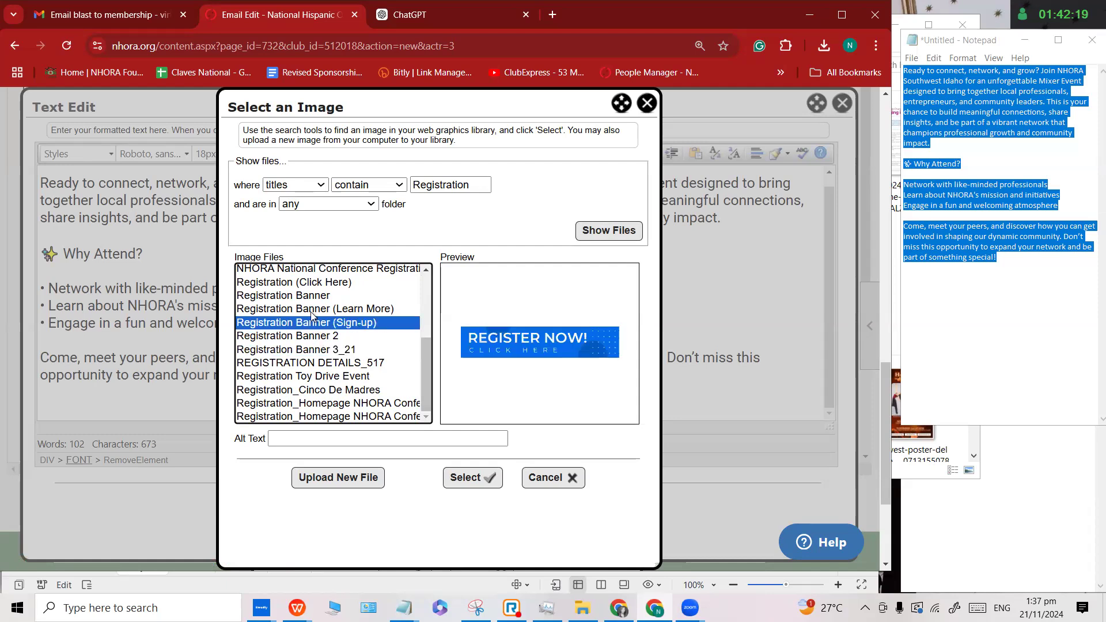
pyautogui.click(310, 297)
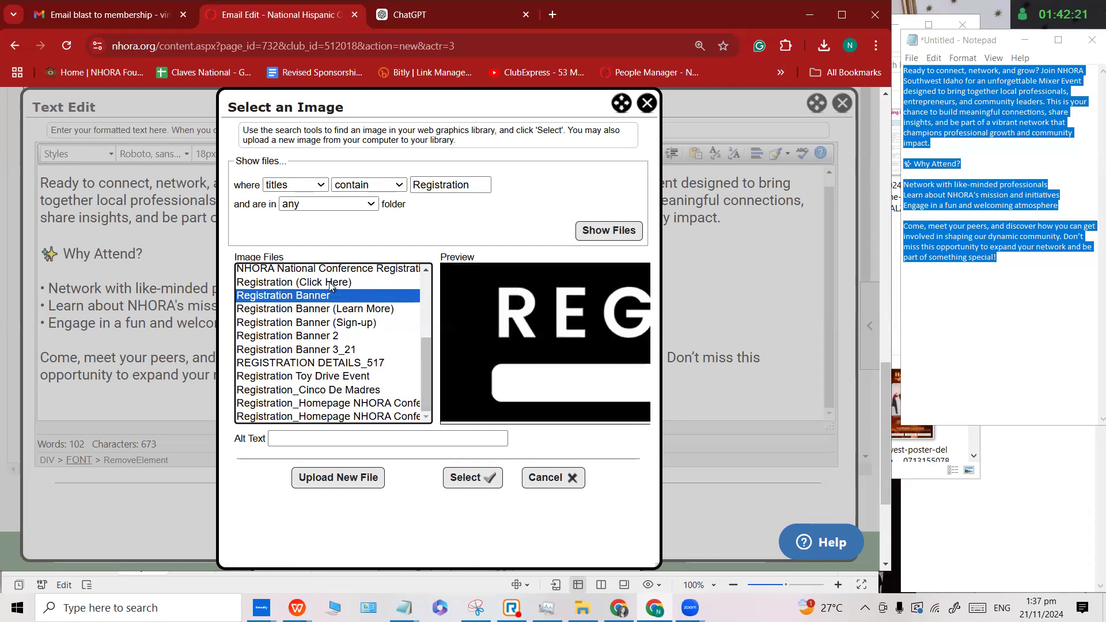
pyautogui.click(329, 282)
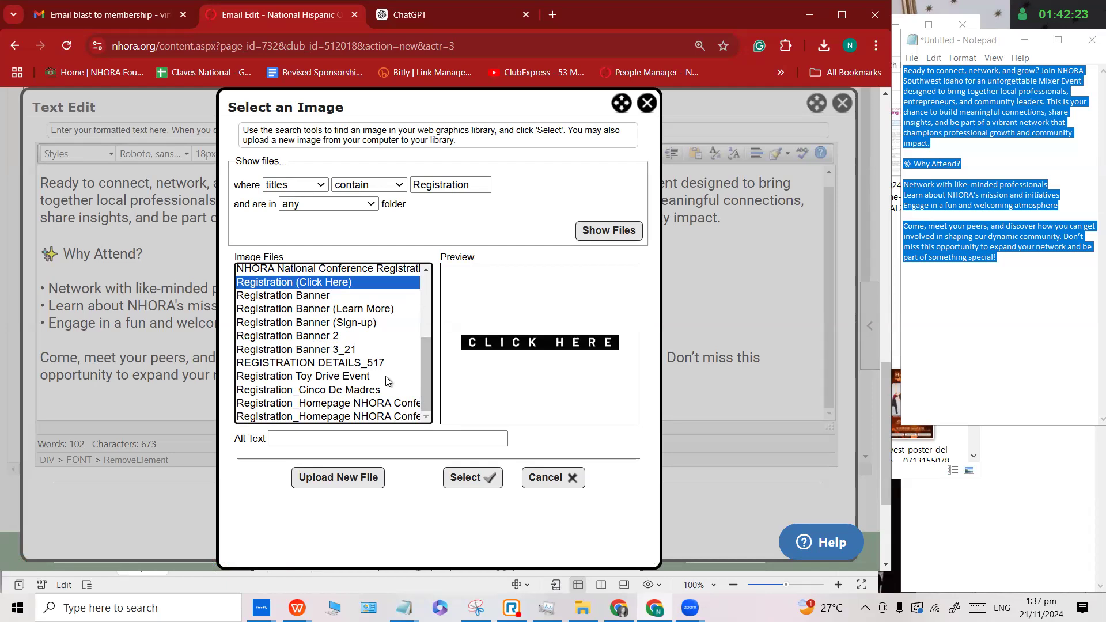
pyautogui.scroll(2, 357, 366)
pyautogui.scroll(-2, 316, 380)
pyautogui.scroll(2, 306, 348)
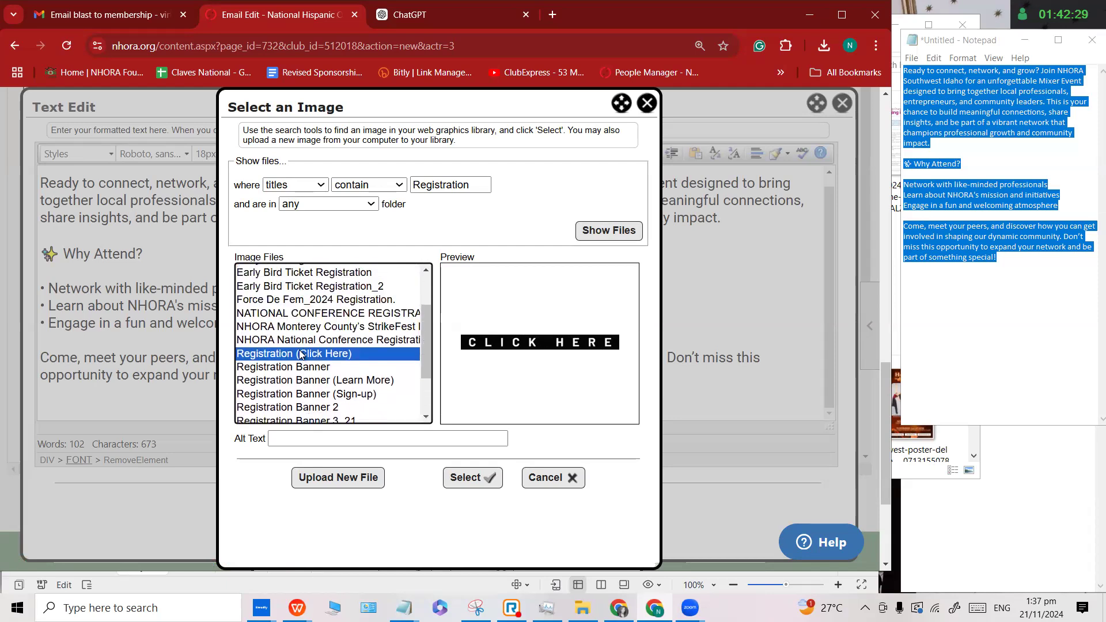
# Search the image library for titles that contain "Register".
pyautogui.click(440, 186)
pyautogui.doubleClick(439, 187)
pyautogui.write('Register')
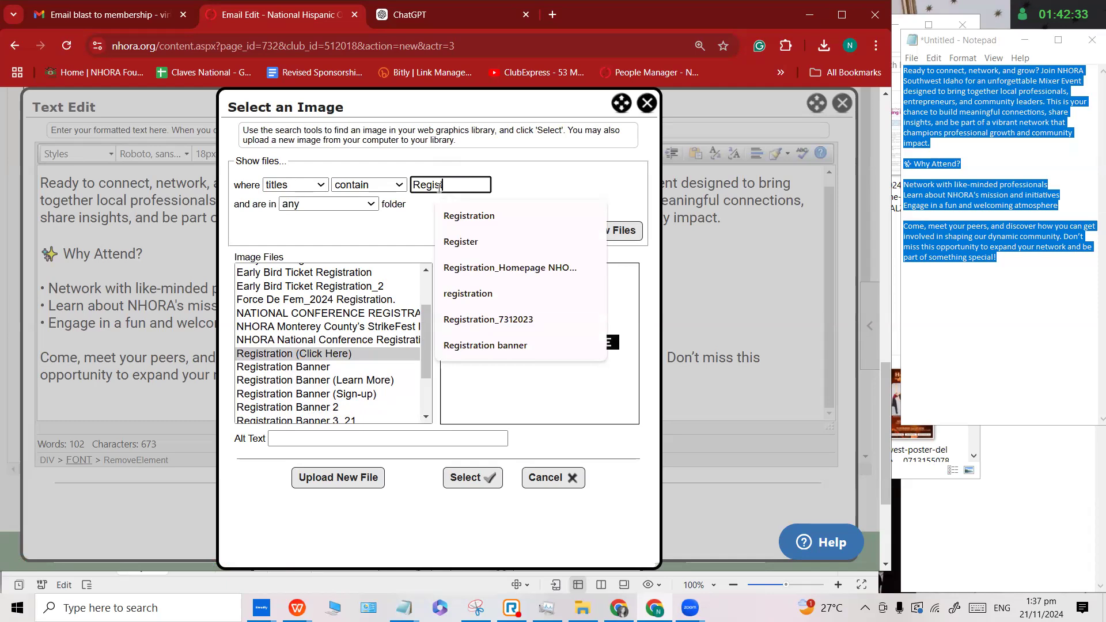
pyautogui.click(615, 232)
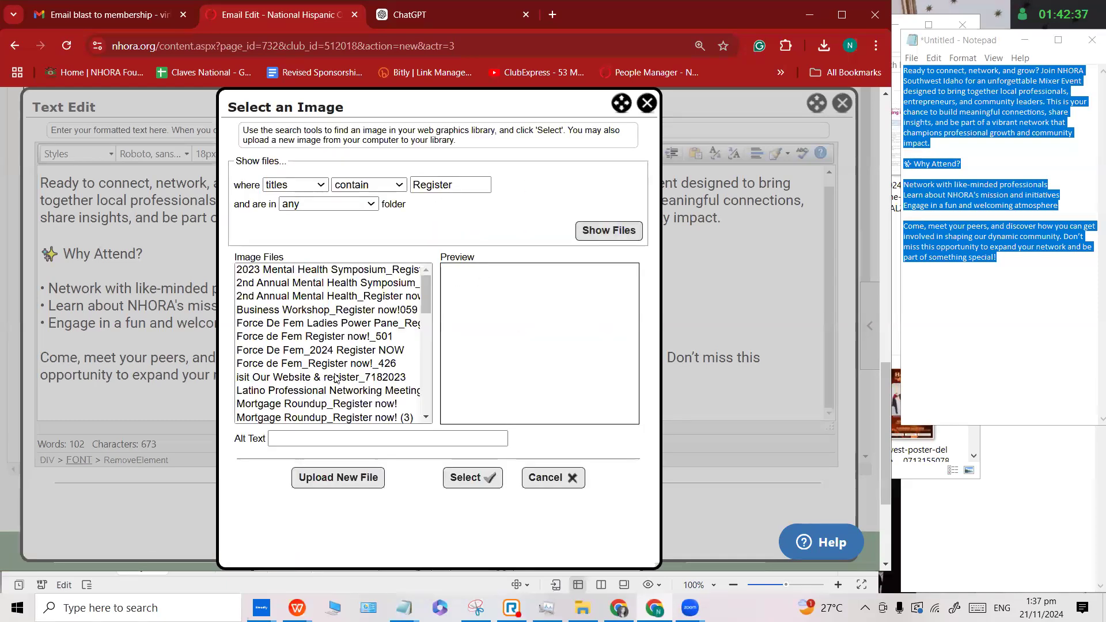
# Preview several of the listed images and choose the green "Register now!" banner as the link image.
pyautogui.click(342, 377)
pyautogui.scroll(-5, 330, 328)
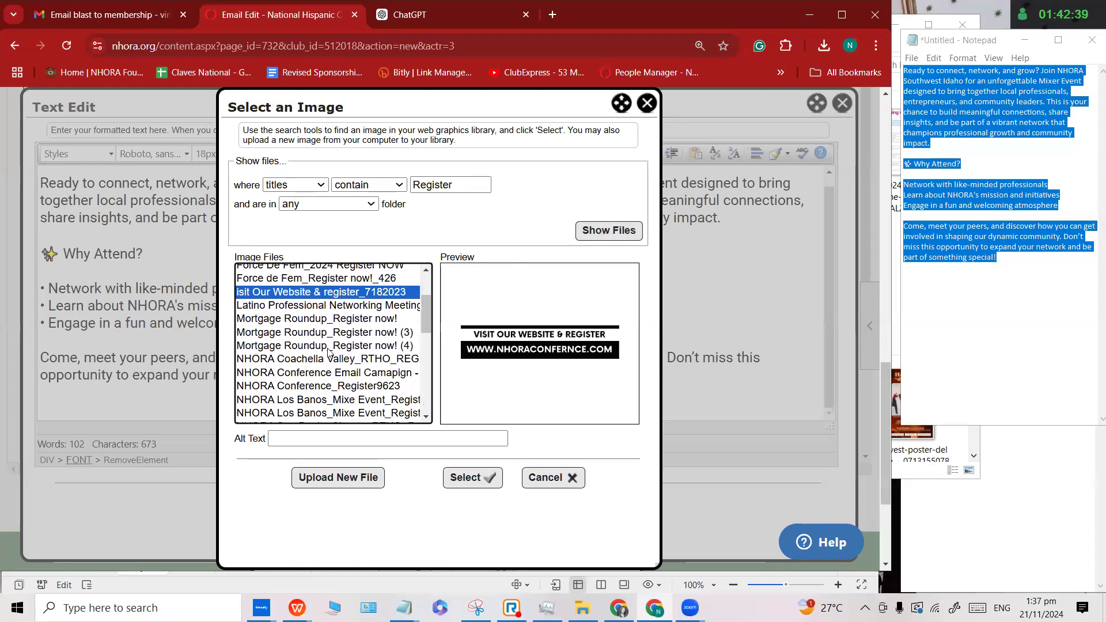
pyautogui.scroll(-2, 353, 355)
pyautogui.click(335, 349)
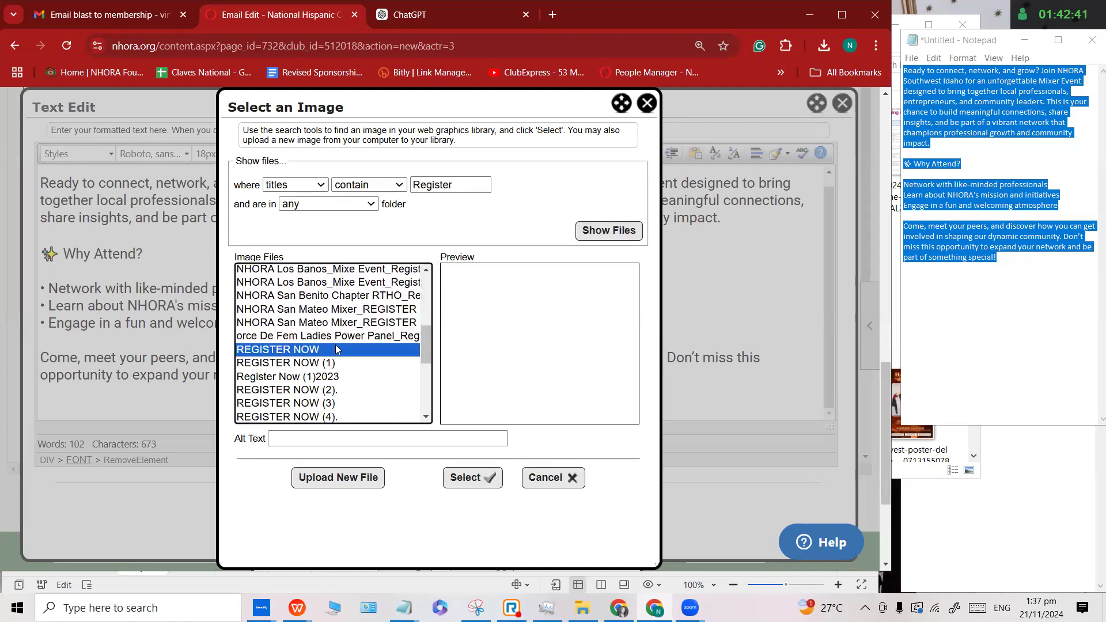
pyautogui.click(329, 364)
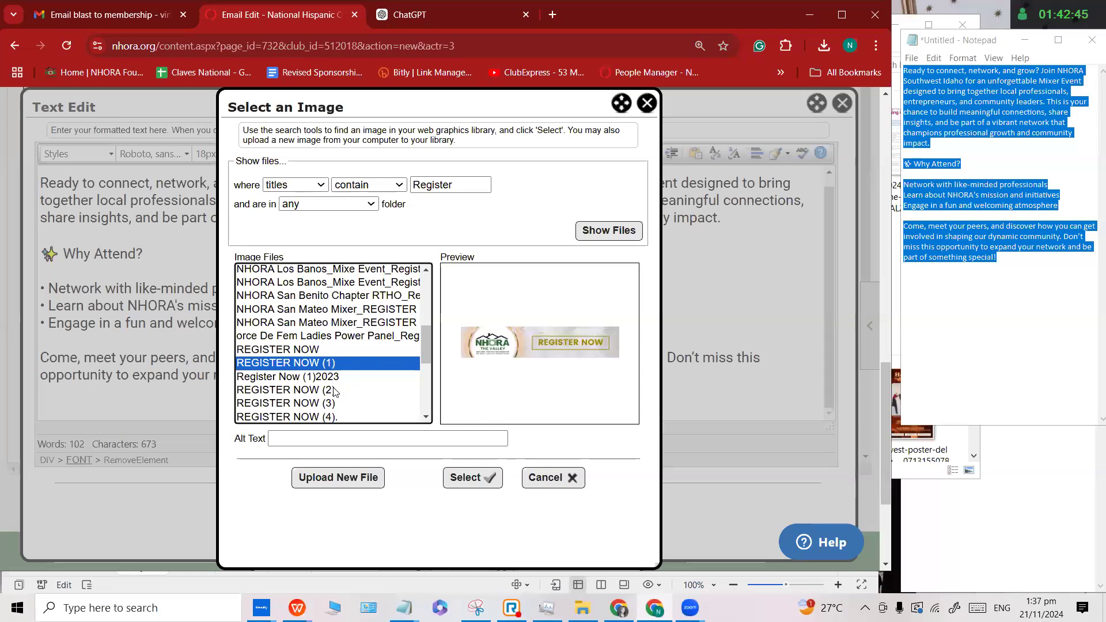
pyautogui.scroll(-2, 332, 396)
pyautogui.click(312, 403)
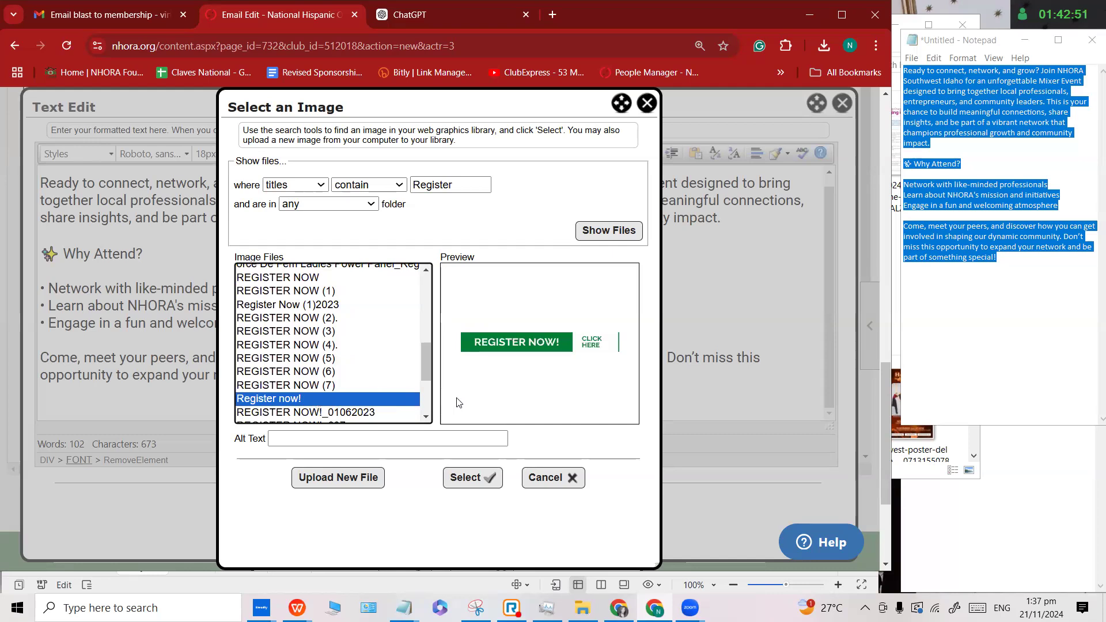
pyautogui.scroll(-2, 339, 403)
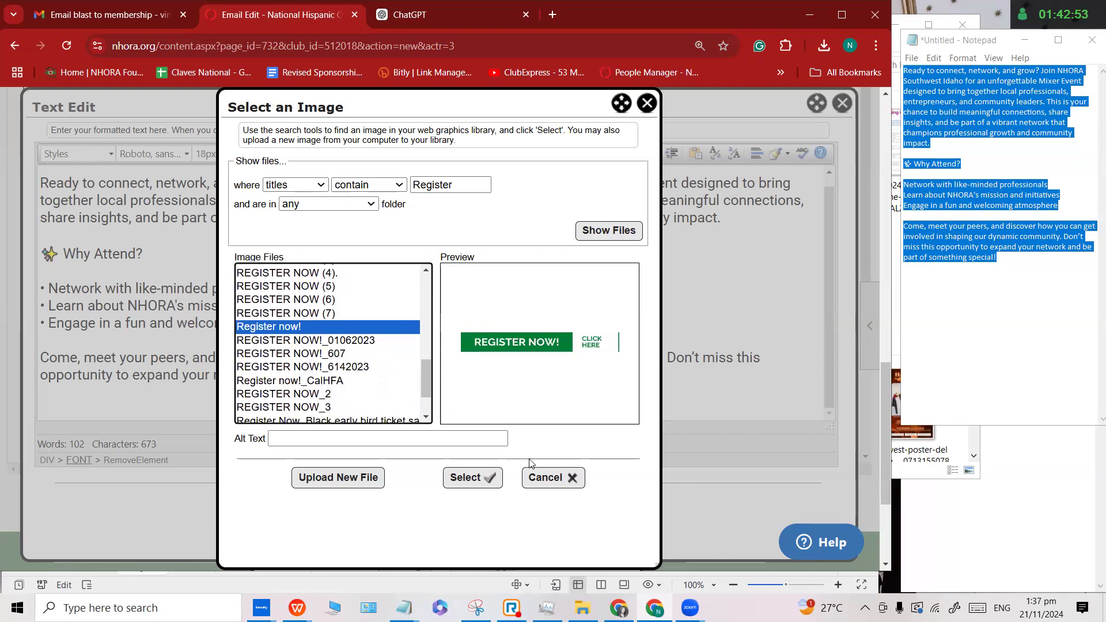
pyautogui.click(465, 478)
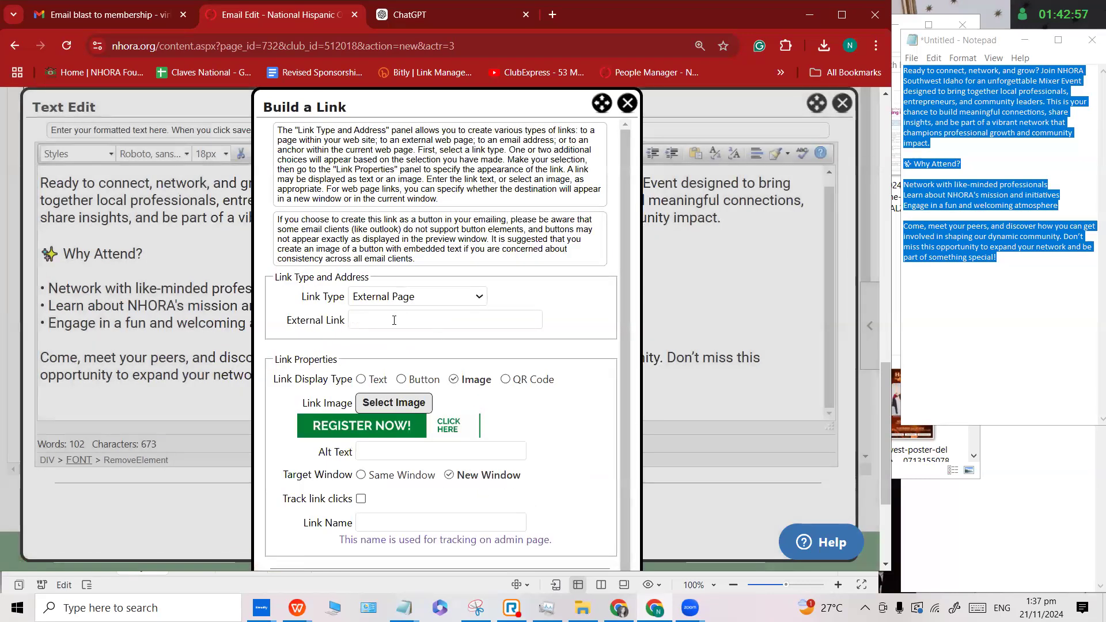
# Leave the external link address empty and change the link type to Future Event.
pyautogui.click(394, 321)
pyautogui.click(350, 321)
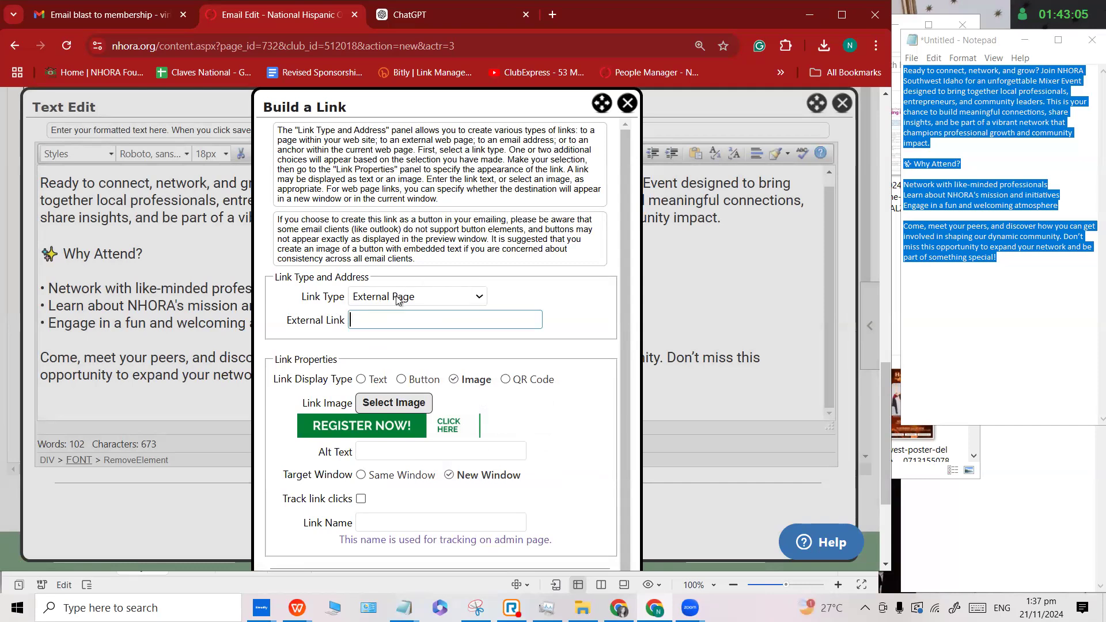
pyautogui.moveTo(302, 298); pyautogui.dragTo(340, 300)
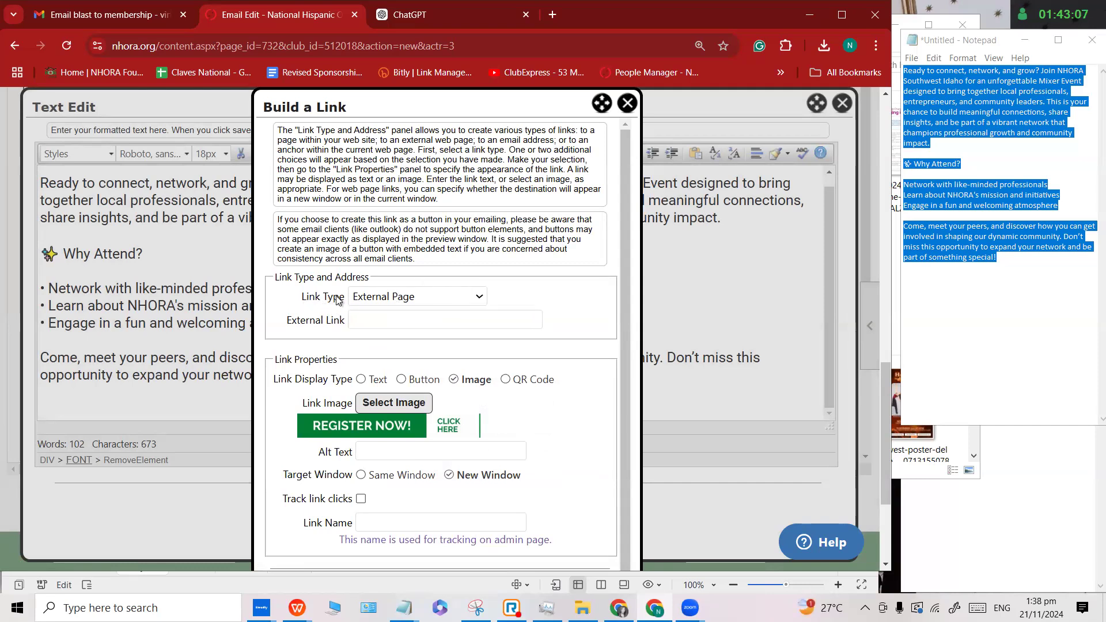
pyautogui.click(401, 305)
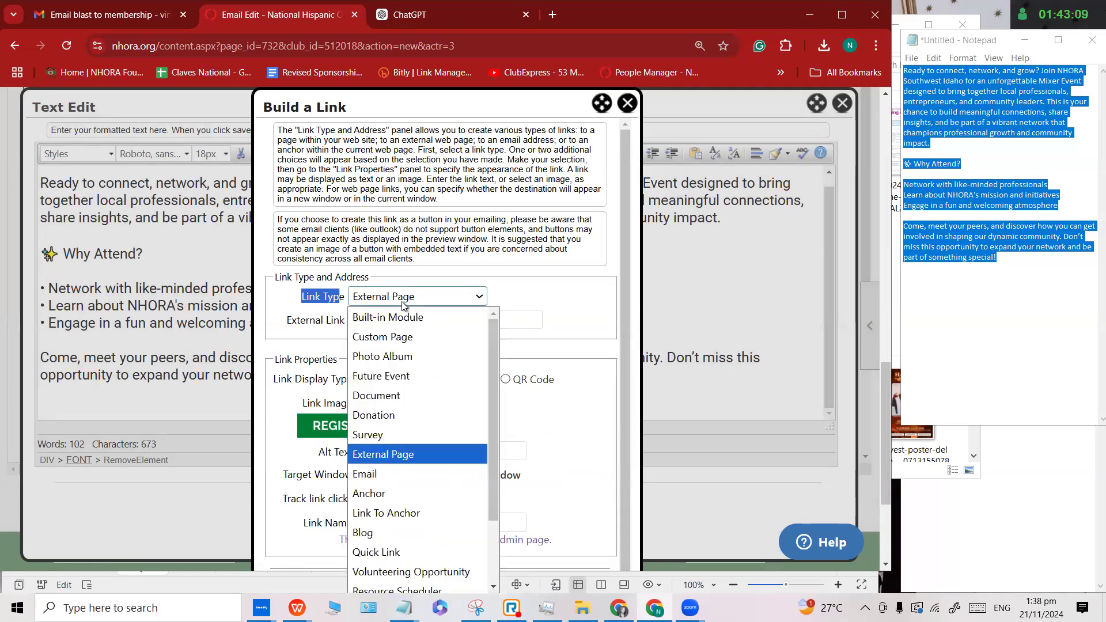
pyautogui.click(413, 378)
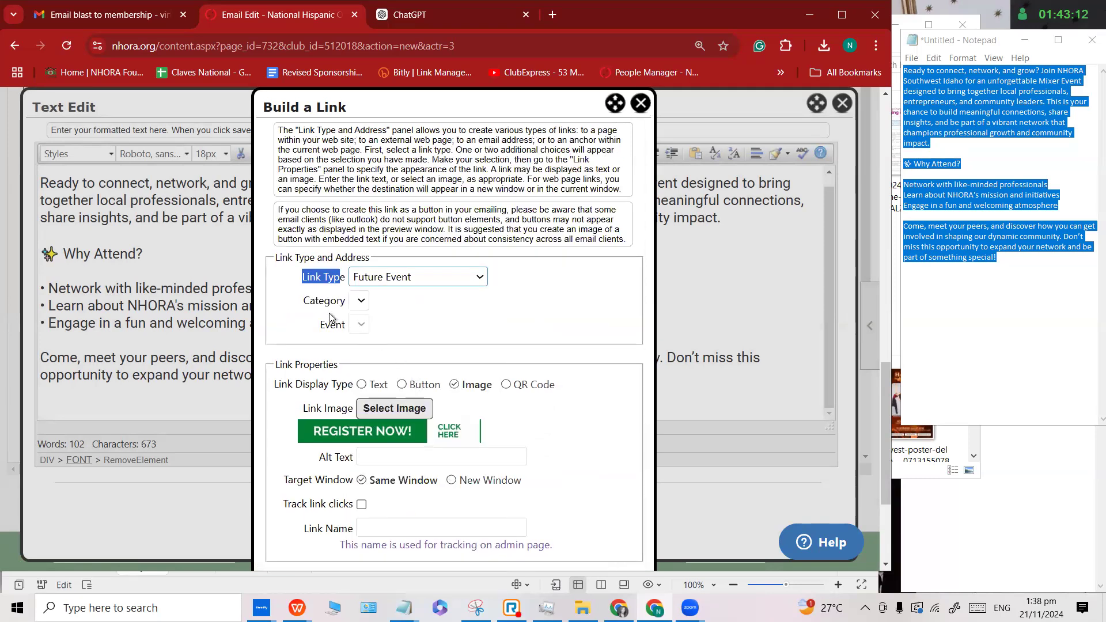
# Look through the event categories for the Southwest Idaho chapter and close the link builder without saving.
pyautogui.moveTo(305, 305); pyautogui.dragTo(346, 305)
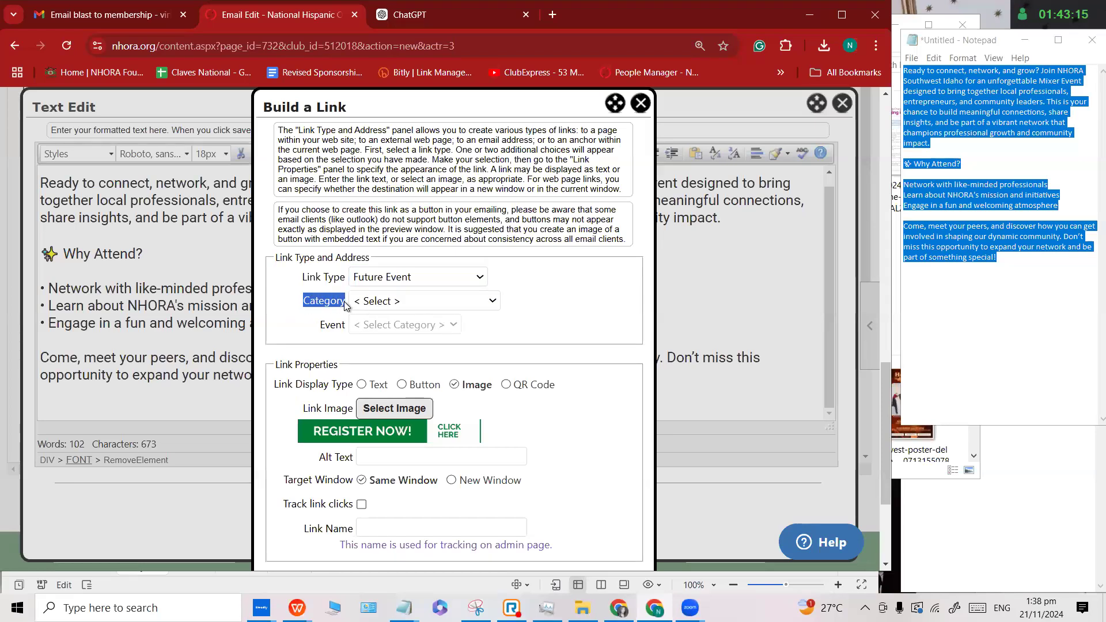
pyautogui.click(403, 303)
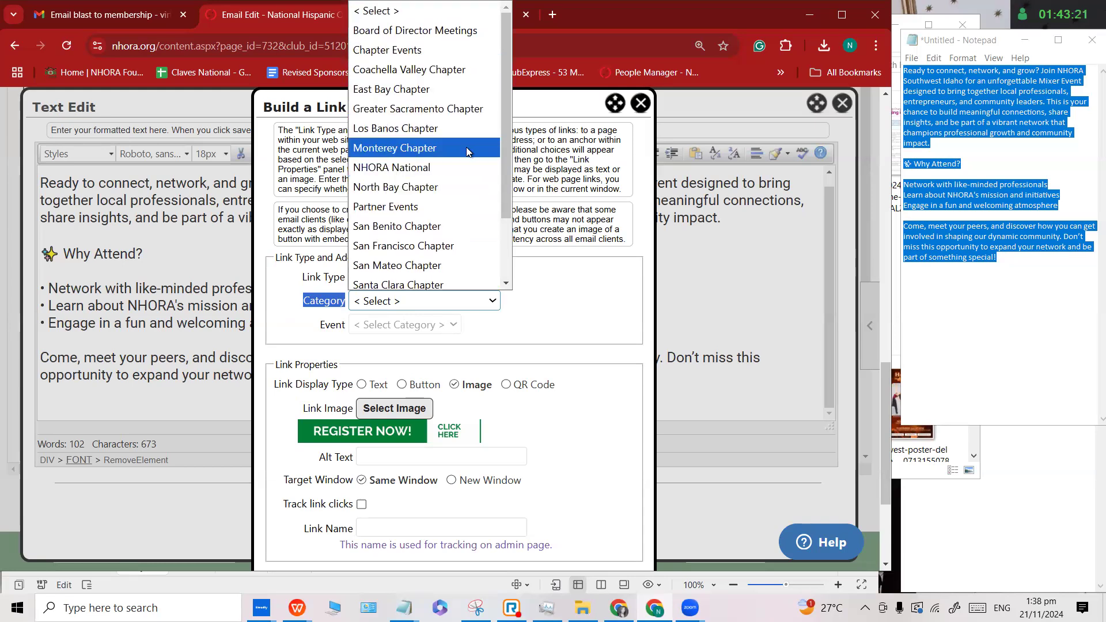
pyautogui.scroll(-1, 467, 159)
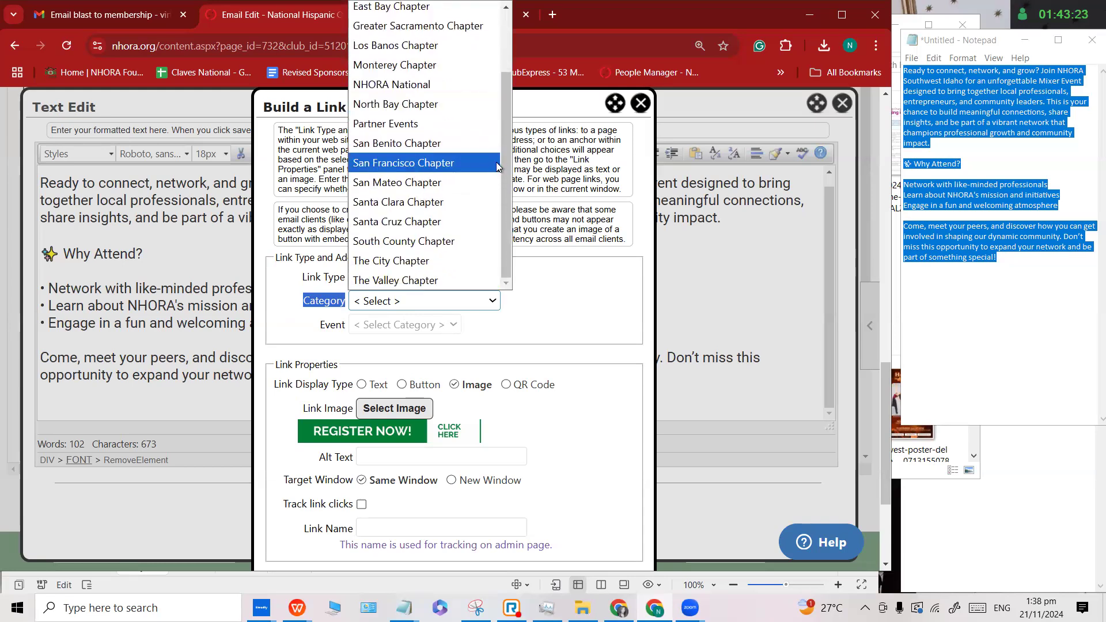
pyautogui.moveTo(502, 145); pyautogui.dragTo(500, 71)
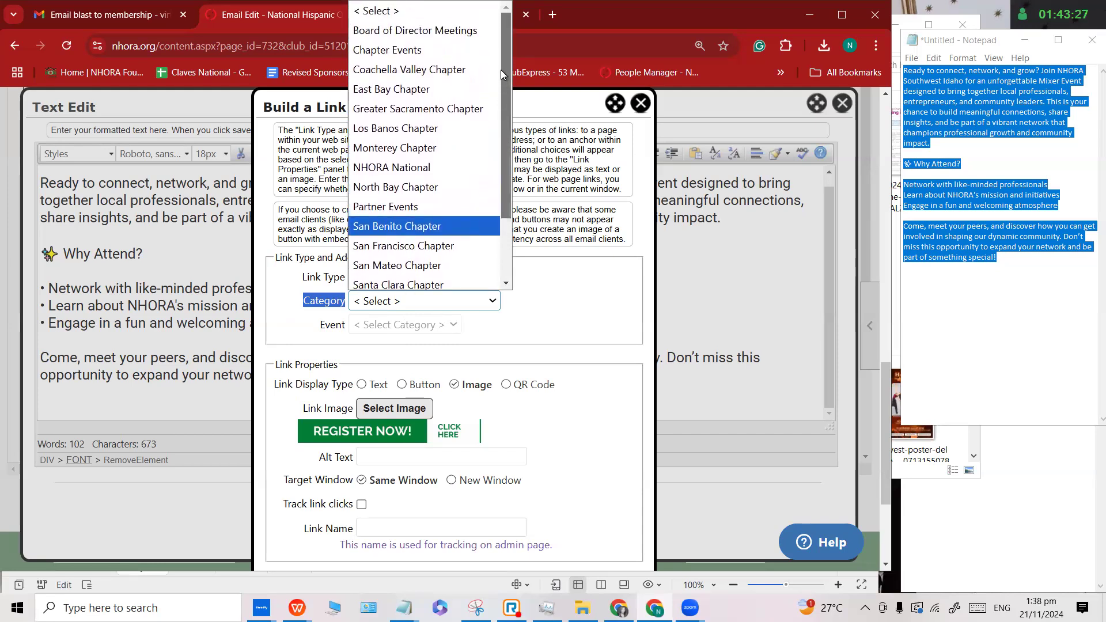
pyautogui.scroll(-2, 478, 109)
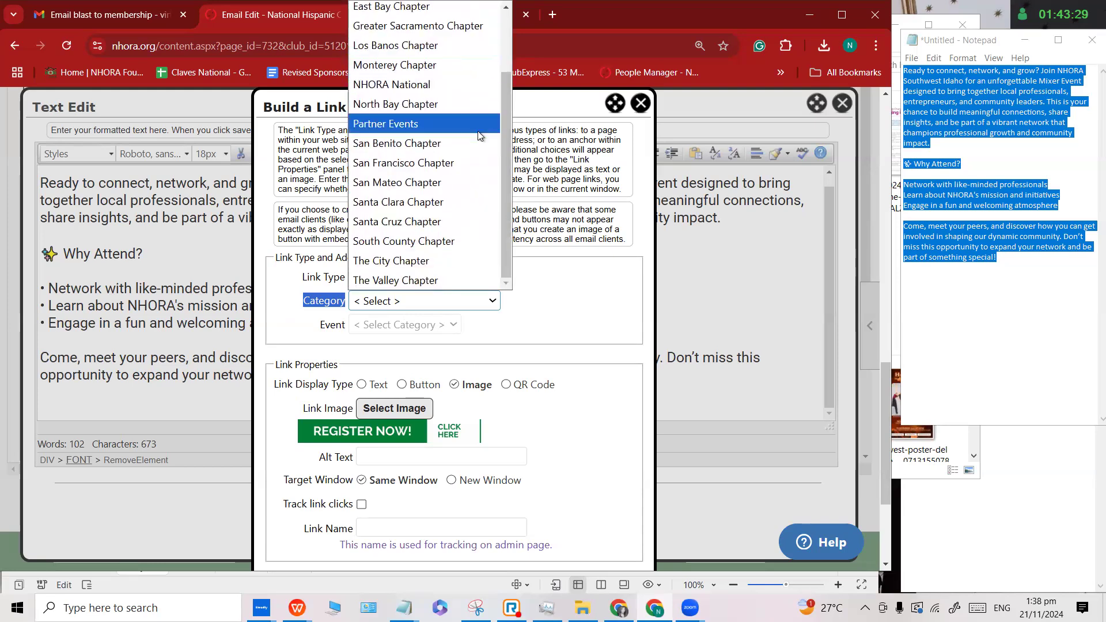
pyautogui.click(640, 103)
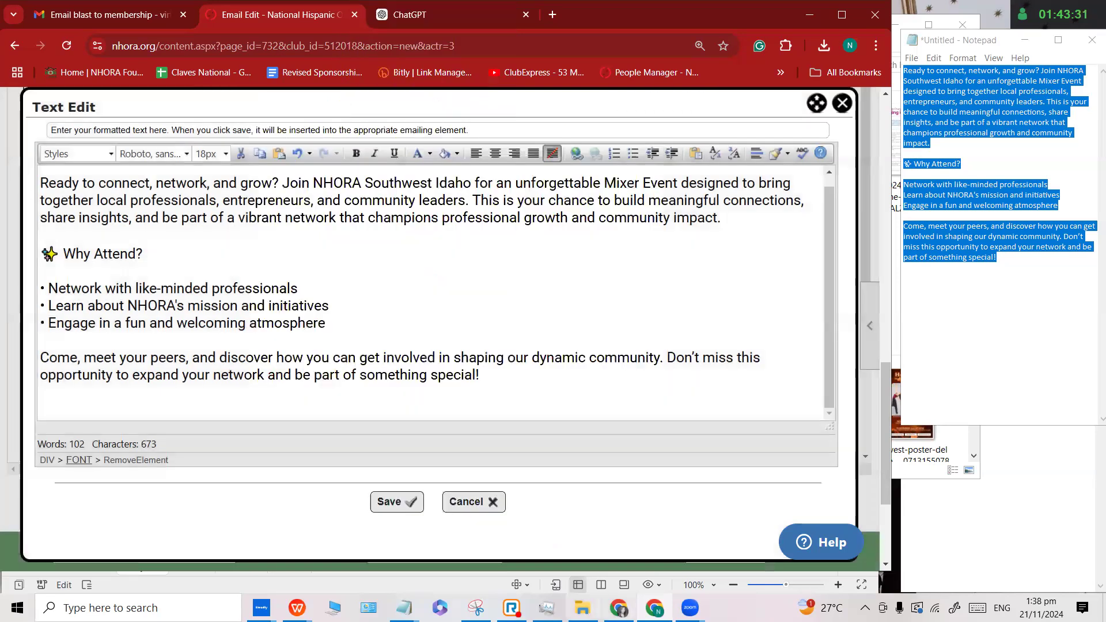
# Open nhora.org in a new browser tab and go to the Website section of its Control Panel.
pyautogui.click(554, 19)
pyautogui.write('NHora')
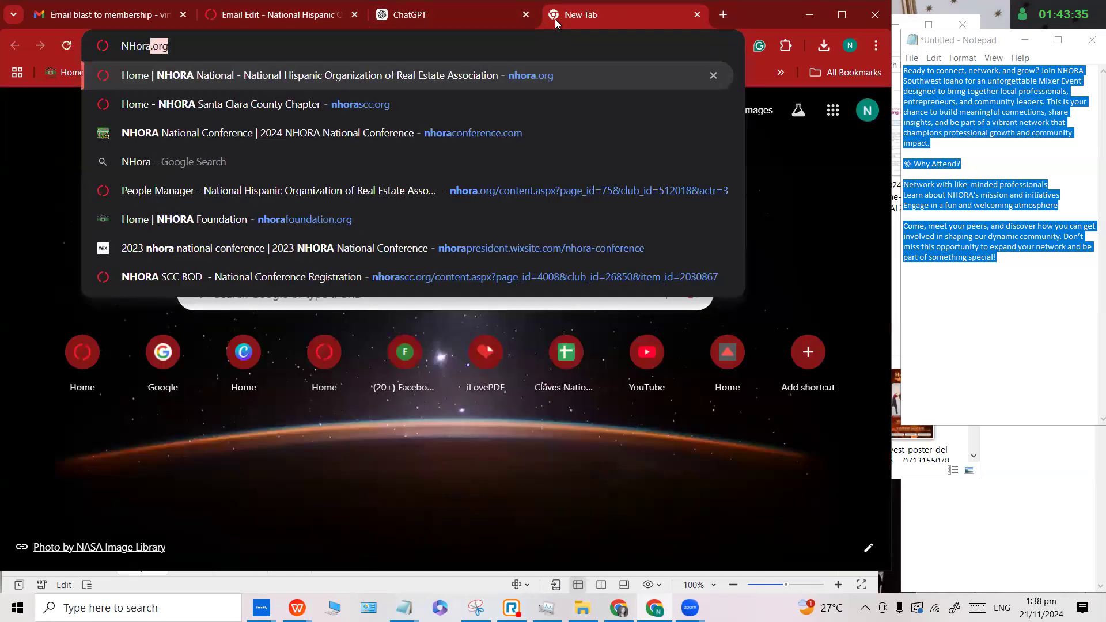
pyautogui.press('Return')
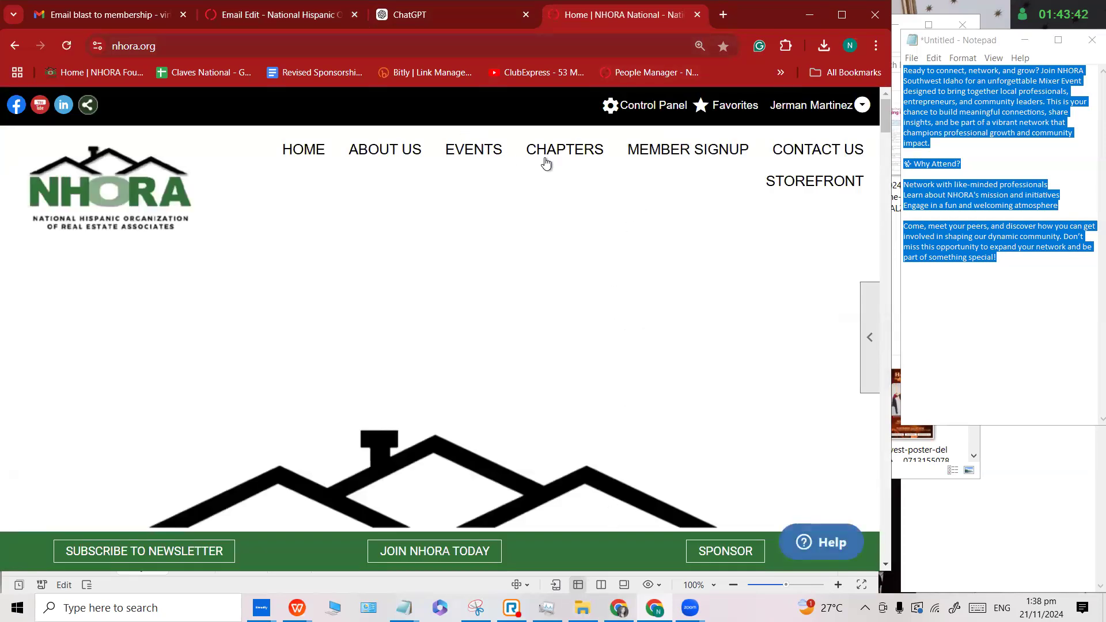
pyautogui.click(635, 113)
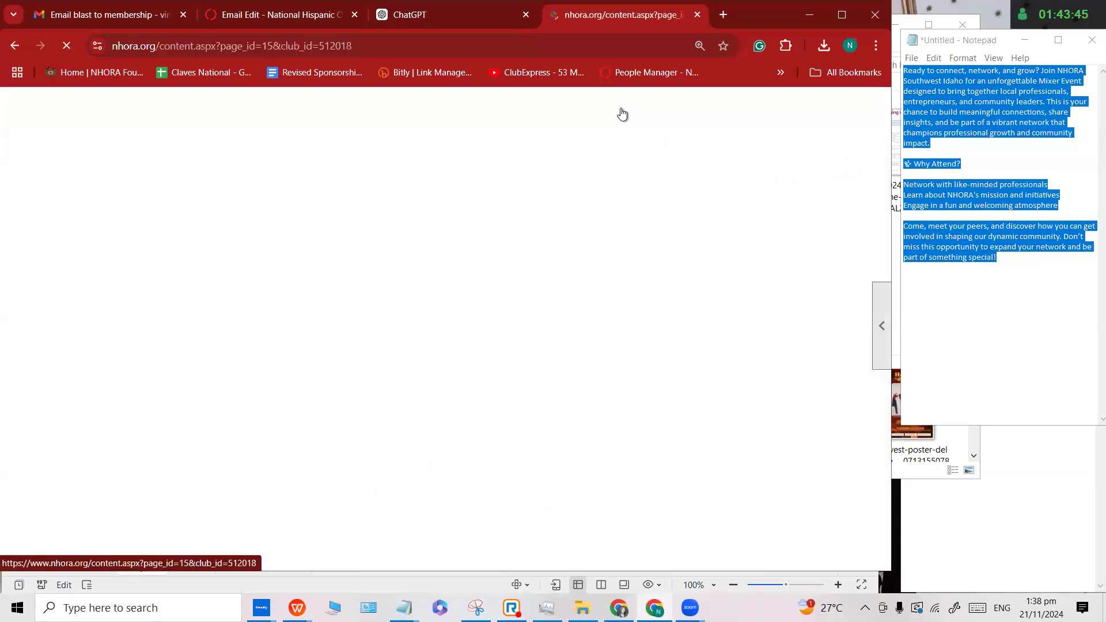
pyautogui.scroll(-3, 217, 172)
pyautogui.click(217, 172)
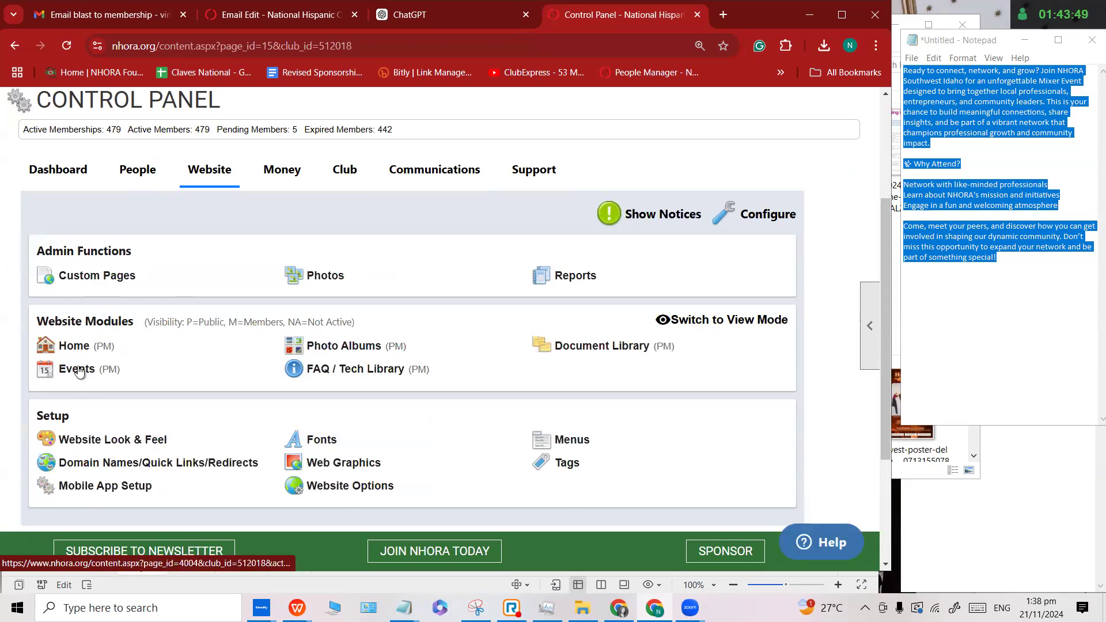
# Open the Events Manager and go to its event category administration.
pyautogui.click(107, 374)
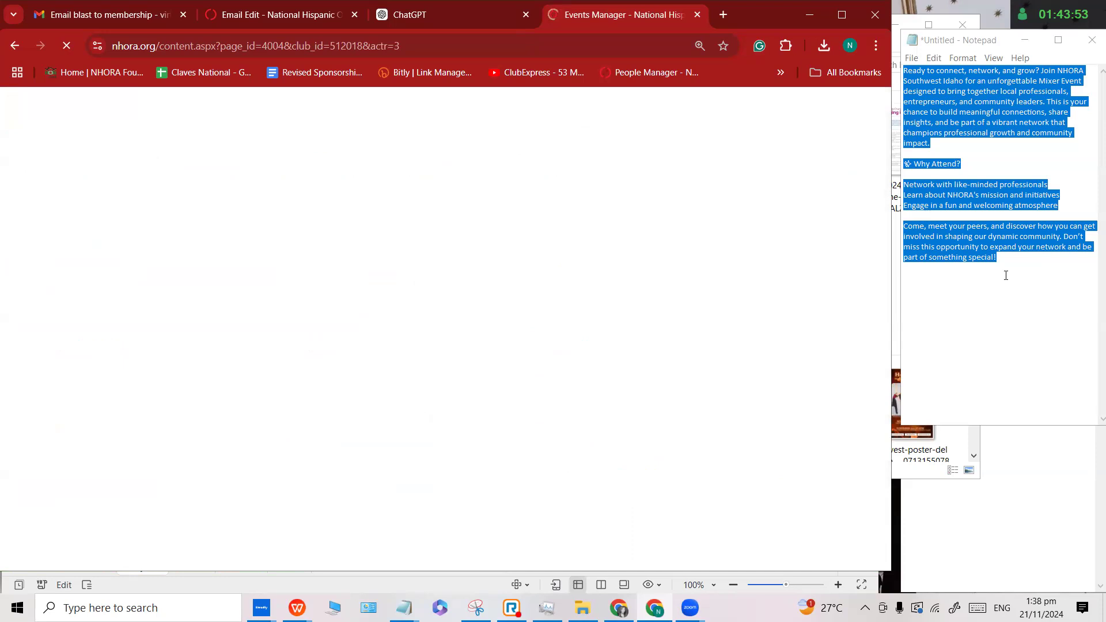
pyautogui.click(1005, 275)
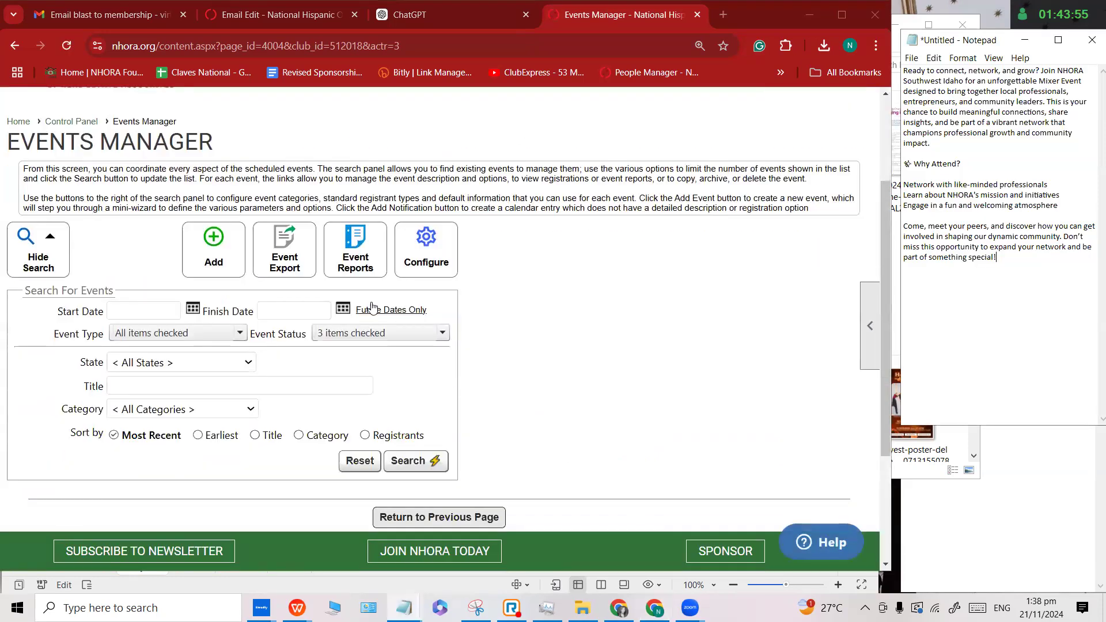
pyautogui.click(427, 253)
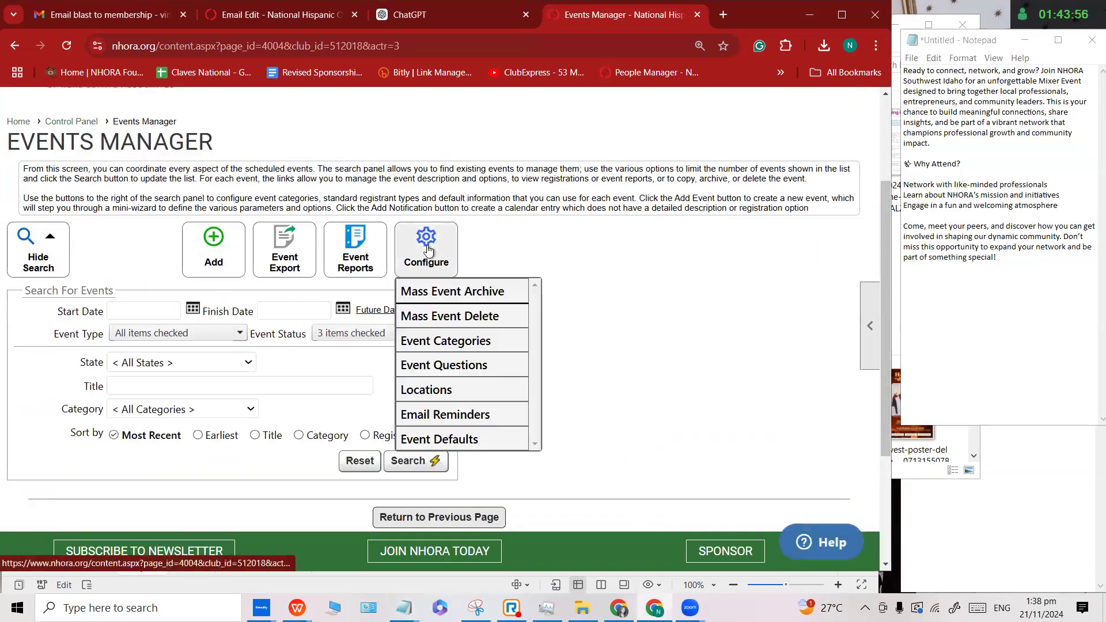
pyautogui.click(473, 352)
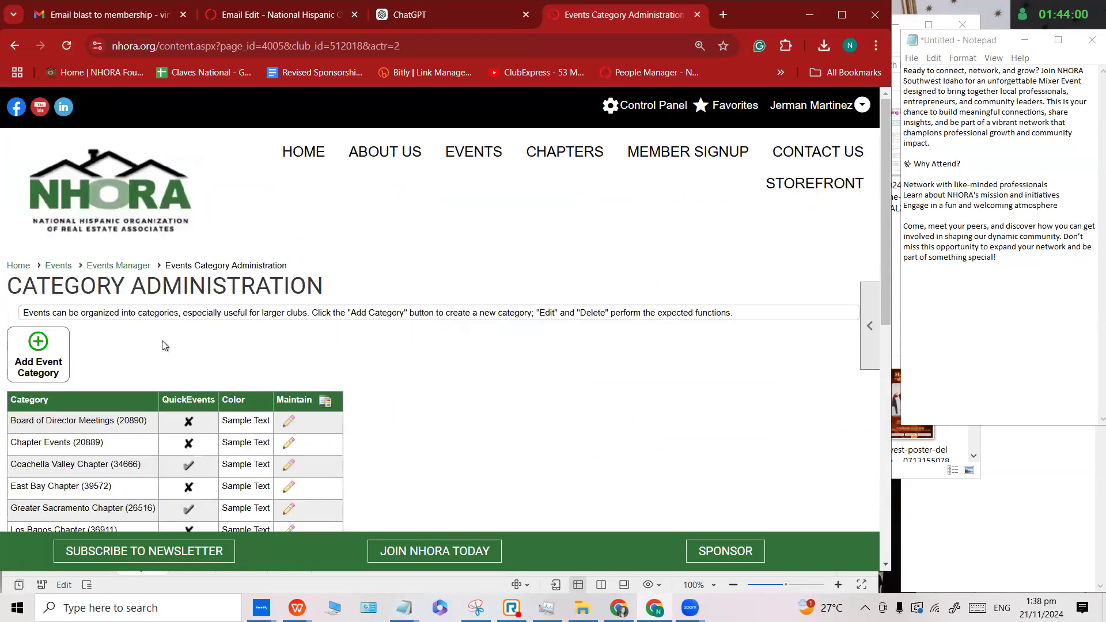
pyautogui.scroll(-2, 161, 341)
# Add an event category named Southwest Idaho Chapter and save it.
pyautogui.click(83, 217)
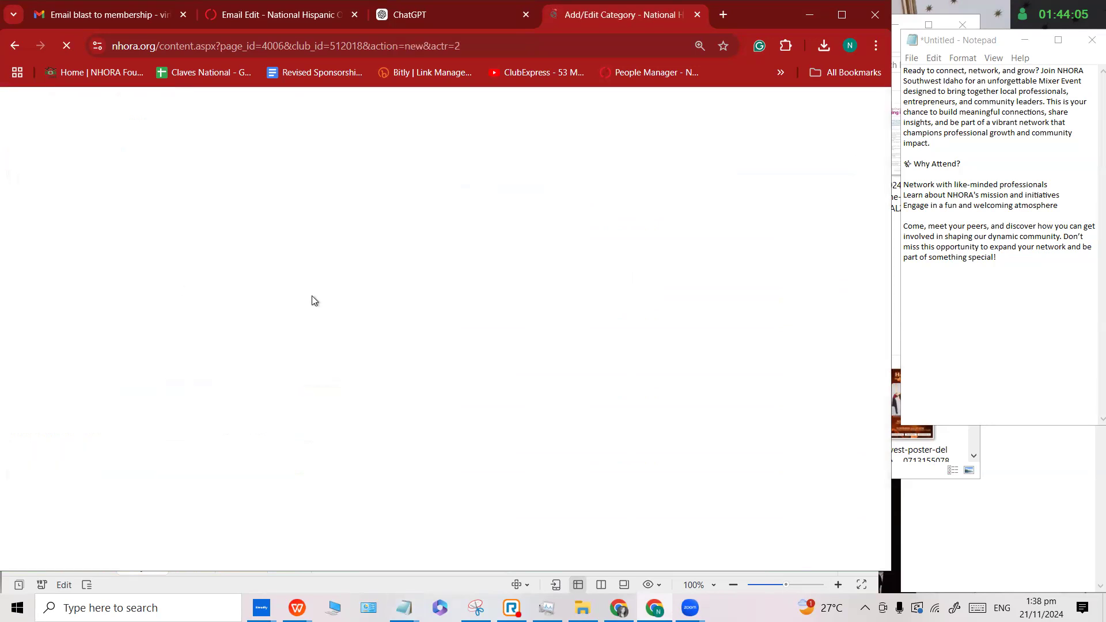
pyautogui.click(255, 340)
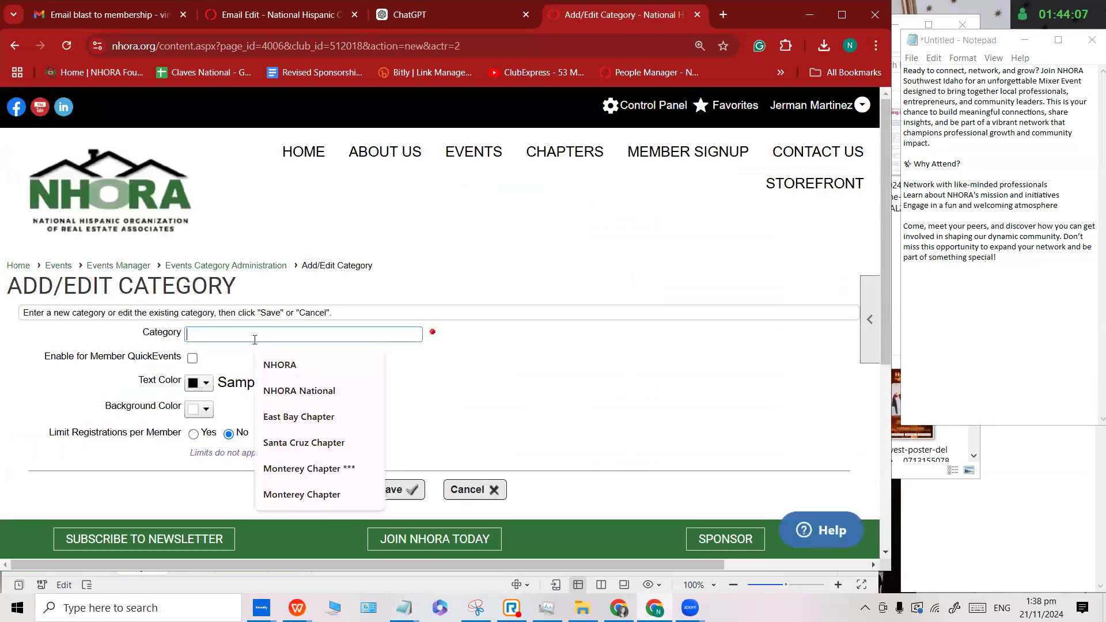
pyautogui.write('South')
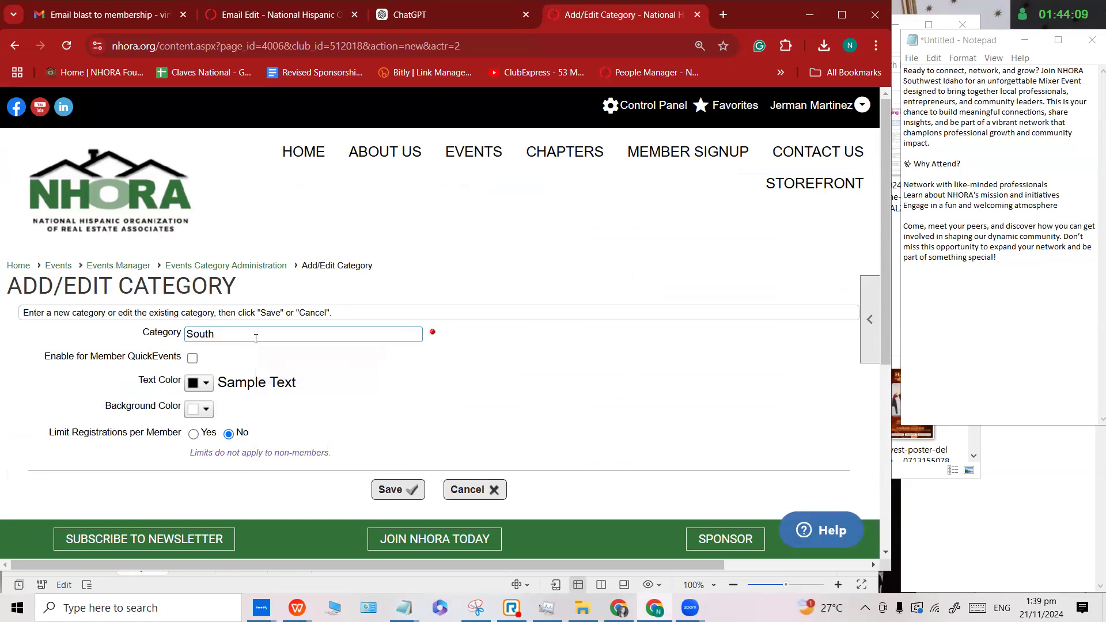
pyautogui.write('west Idaho Chapote')
pyautogui.write('te')
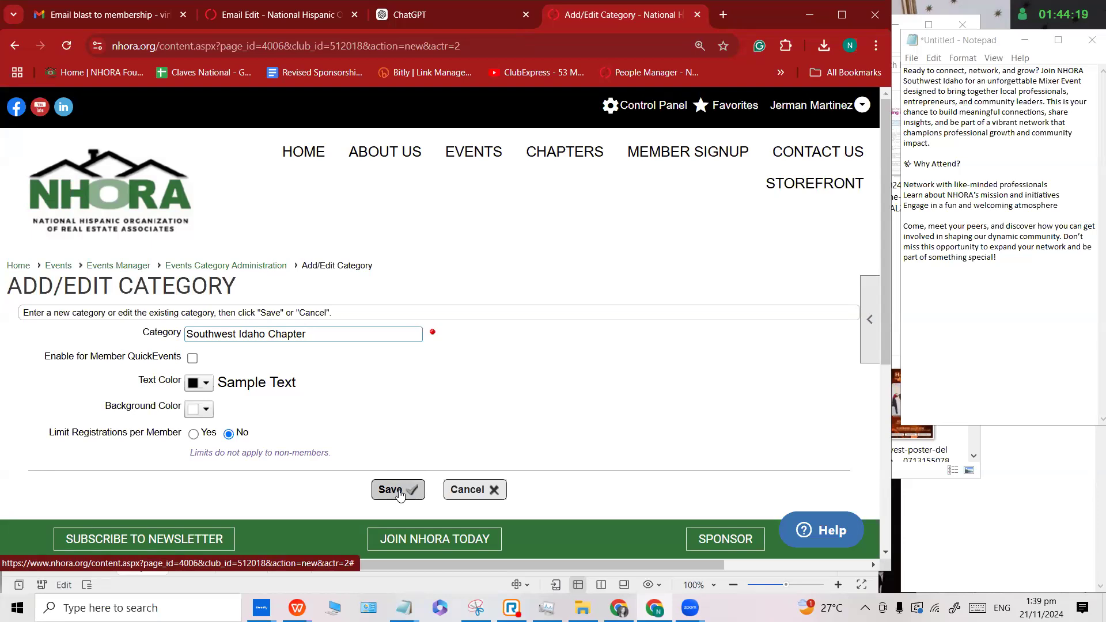
pyautogui.click(400, 491)
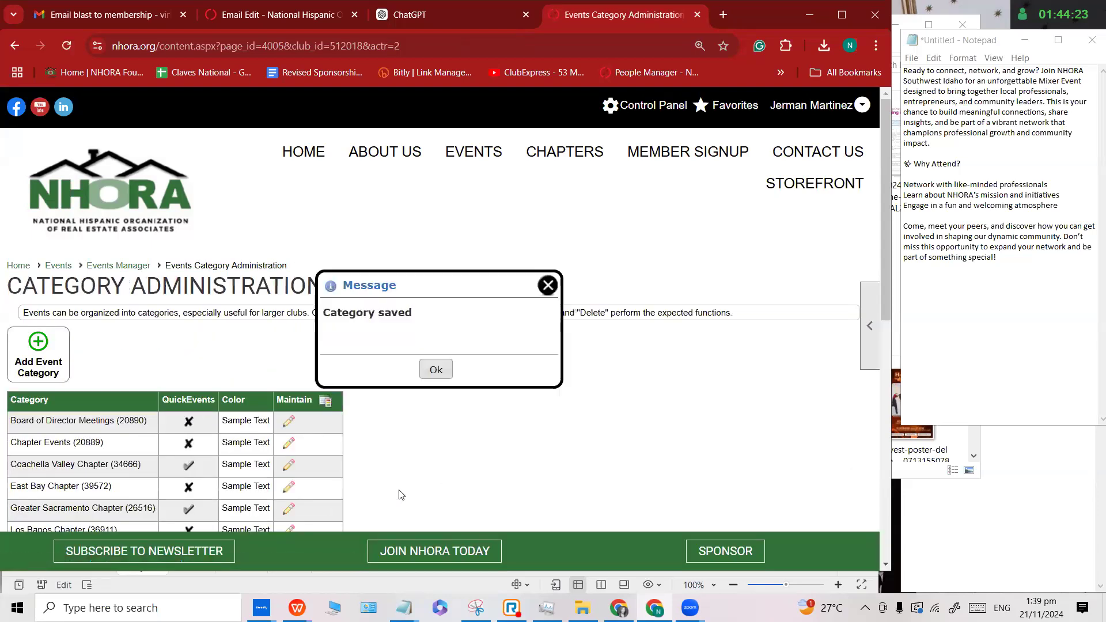
pyautogui.click(435, 369)
# Return to the email's text editor and start a link below the text with type Future Event and category Southwest Idaho Chapter.
pyautogui.click(282, 15)
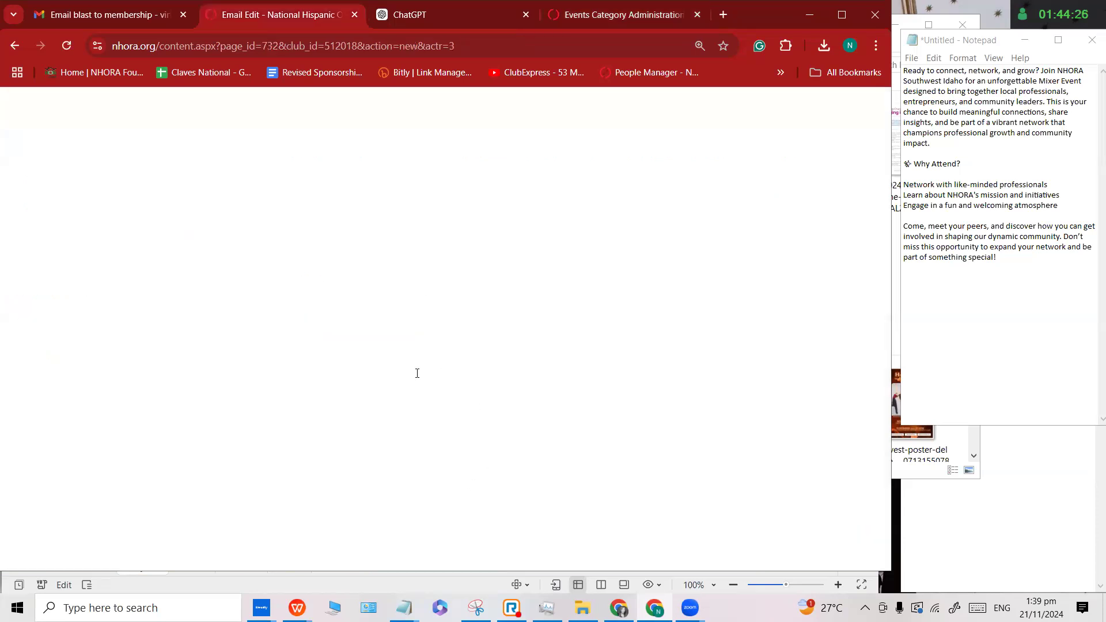
pyautogui.click(353, 411)
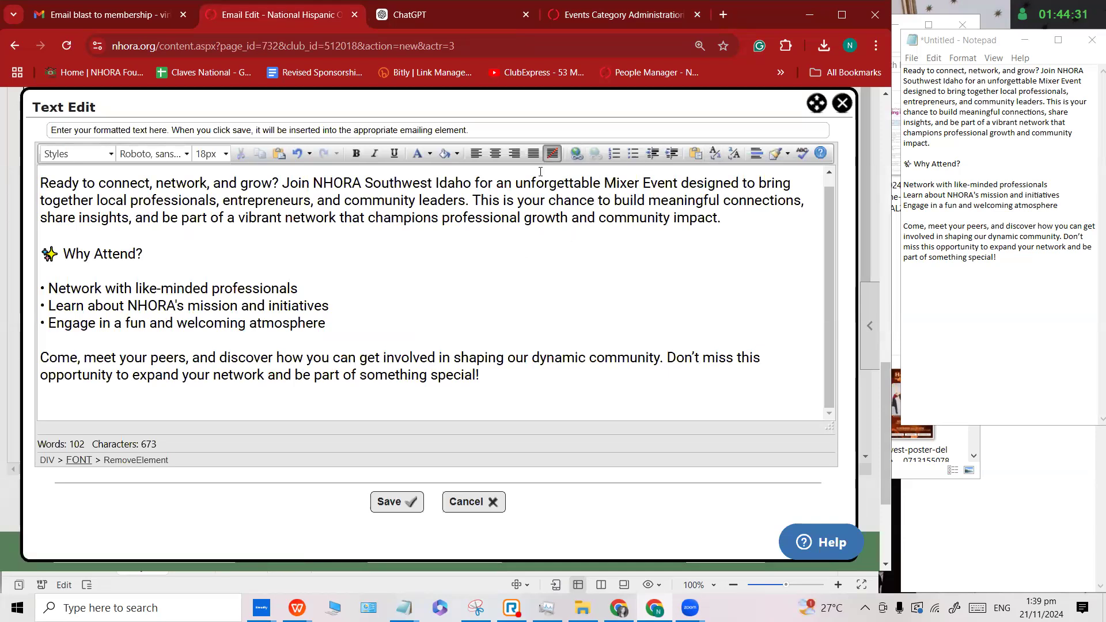
pyautogui.click(577, 153)
pyautogui.click(412, 297)
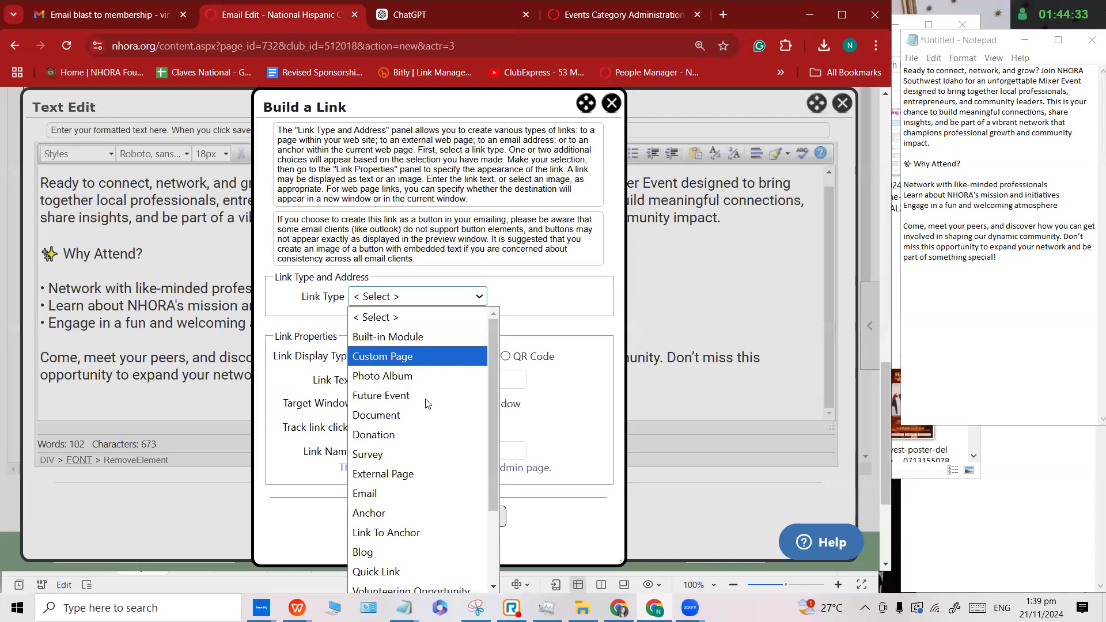
pyautogui.click(416, 399)
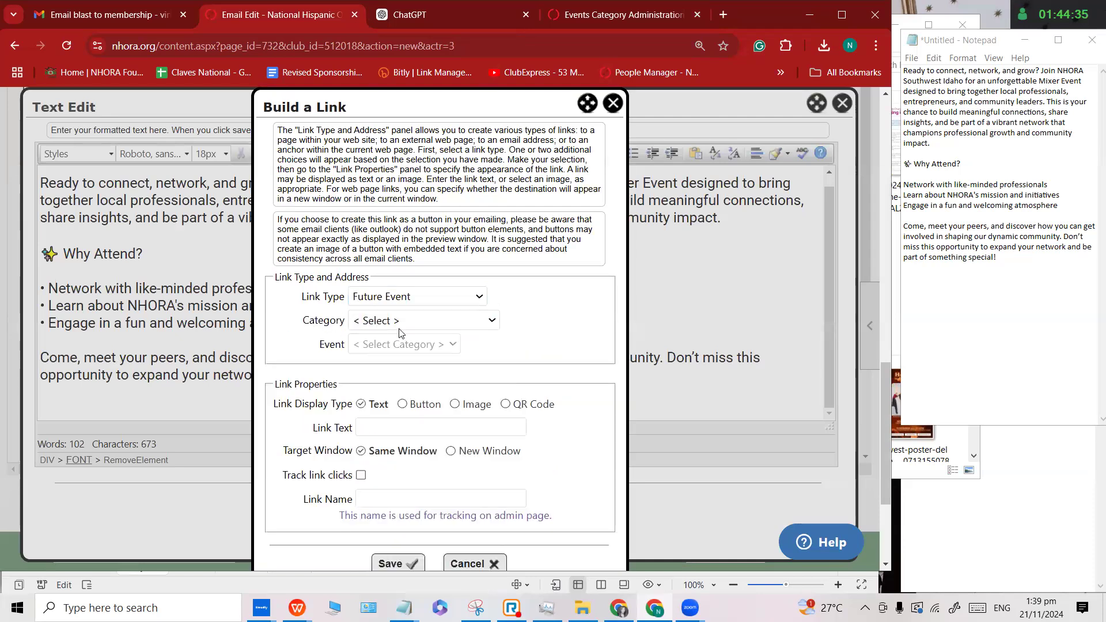
pyautogui.click(429, 320)
pyautogui.scroll(-1, 438, 286)
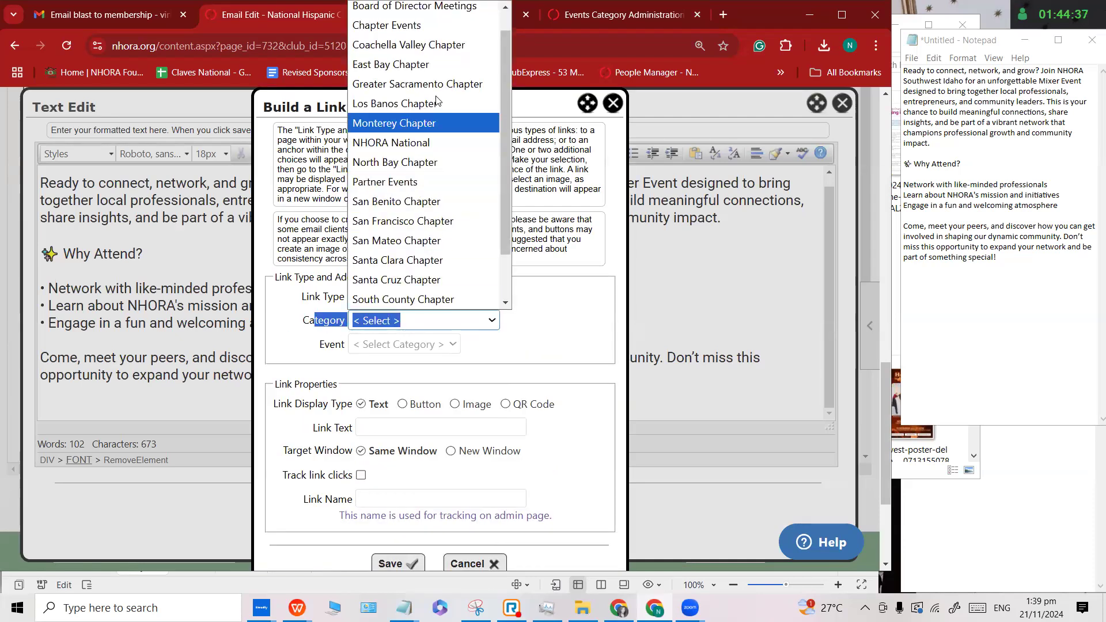
pyautogui.scroll(-1, 435, 116)
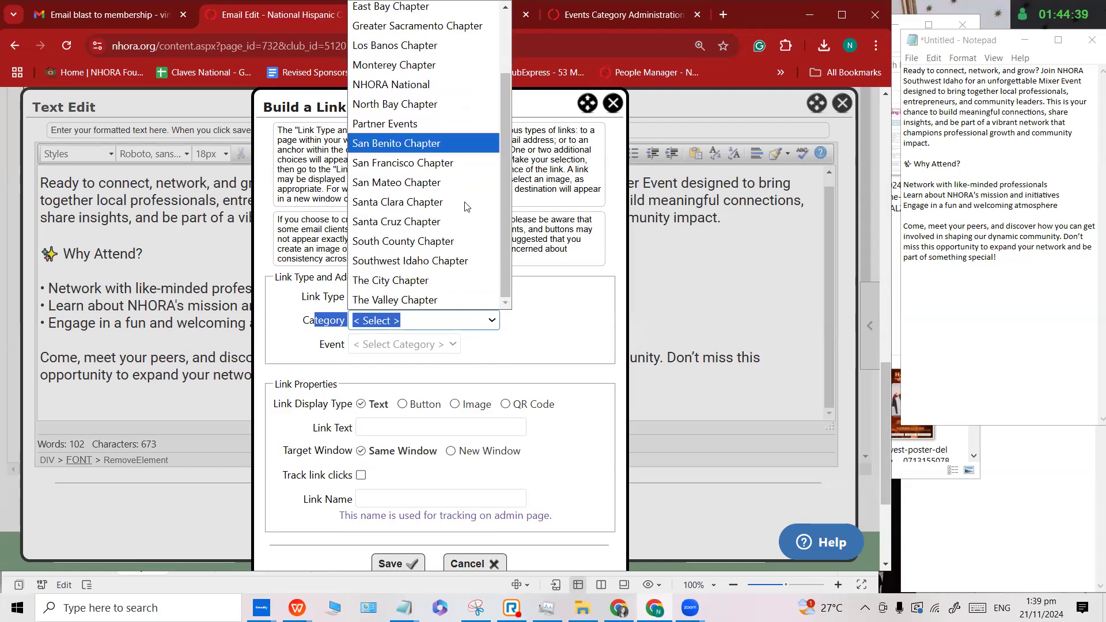
pyautogui.click(439, 262)
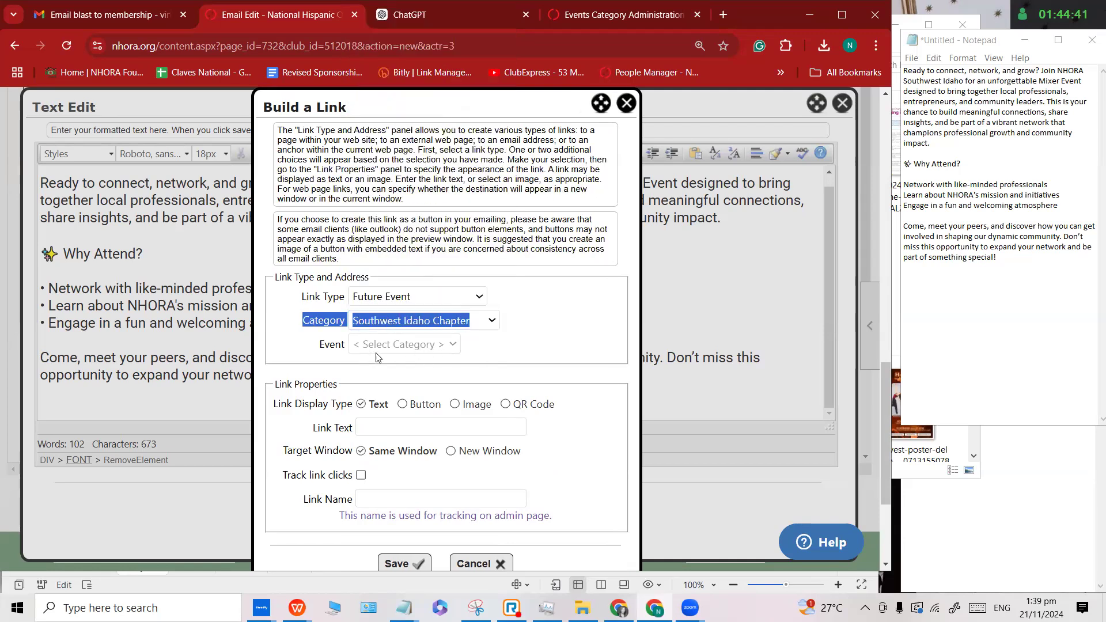
# Choose the 2025 NHORA Santa Clara Installation Gala as the event the link points to.
pyautogui.click(439, 351)
pyautogui.click(321, 348)
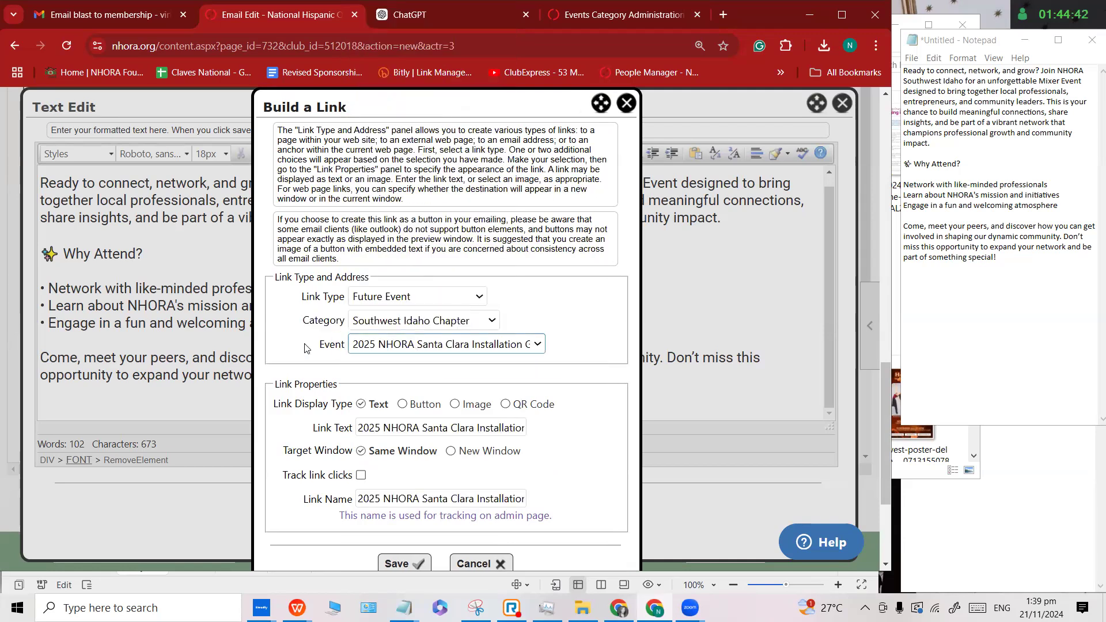
pyautogui.moveTo(319, 346); pyautogui.dragTo(344, 349)
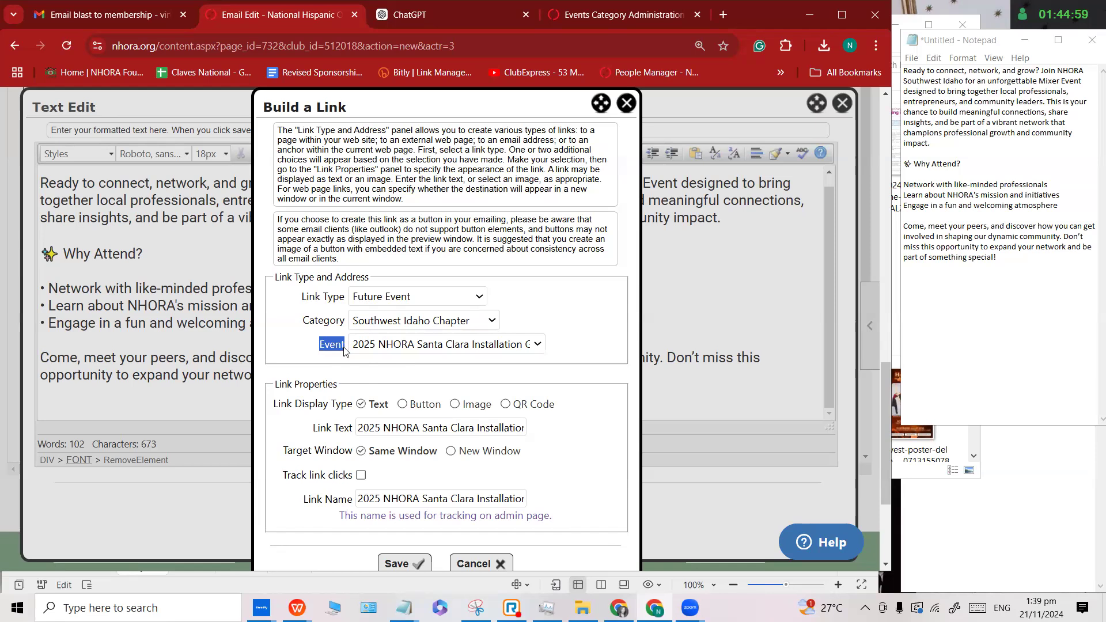
pyautogui.click(397, 348)
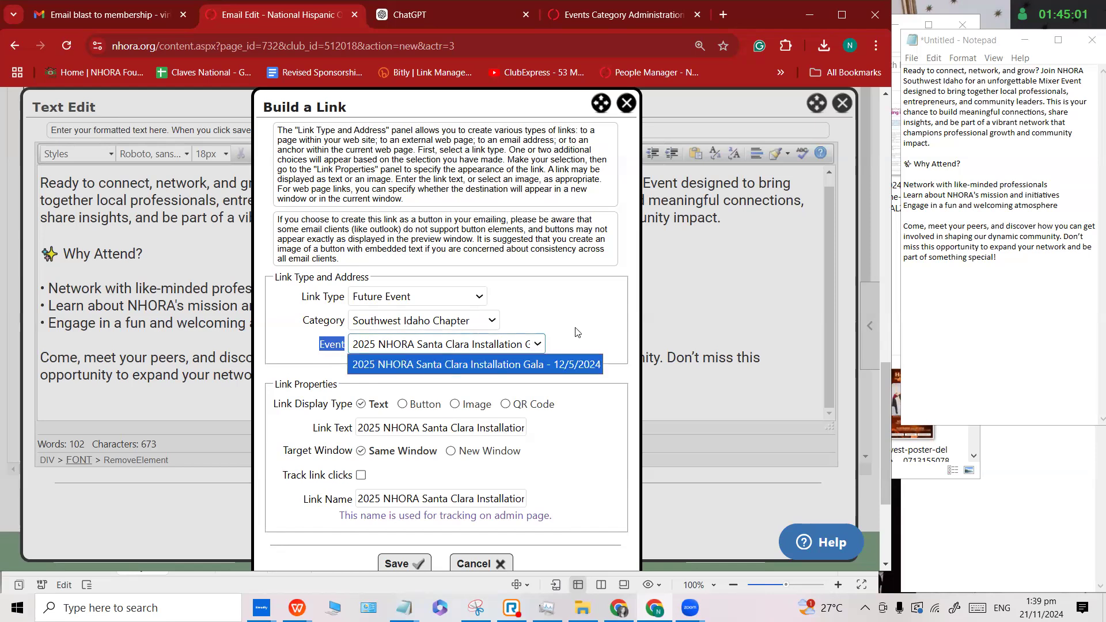
pyautogui.click(394, 350)
pyautogui.doubleClick(350, 348)
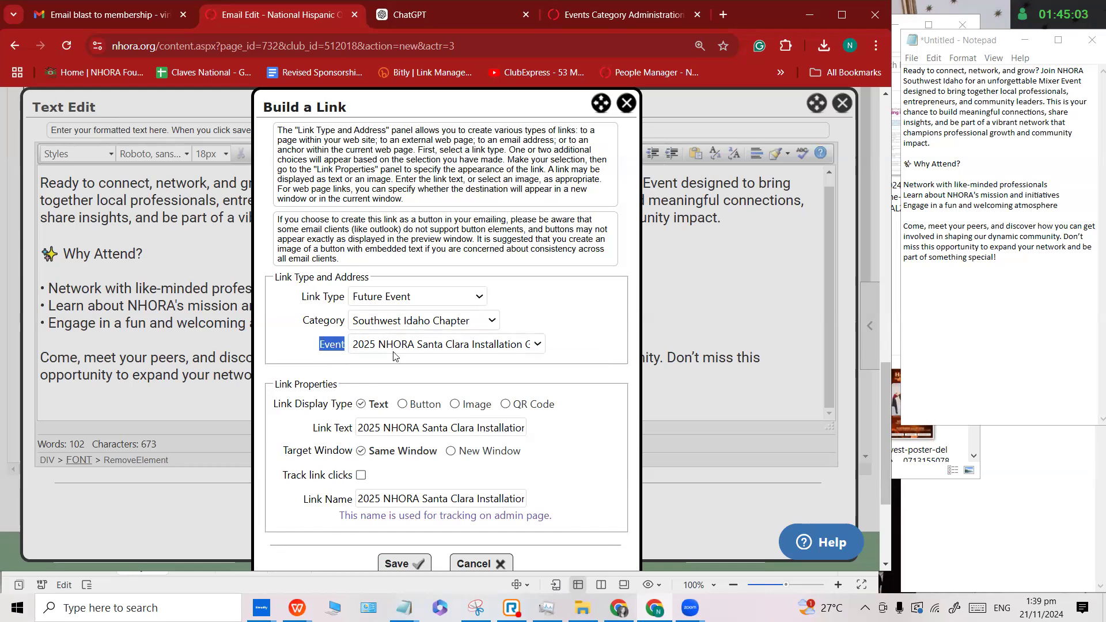
pyautogui.click(417, 349)
pyautogui.click(469, 365)
pyautogui.click(518, 326)
pyautogui.scroll(-2, 460, 419)
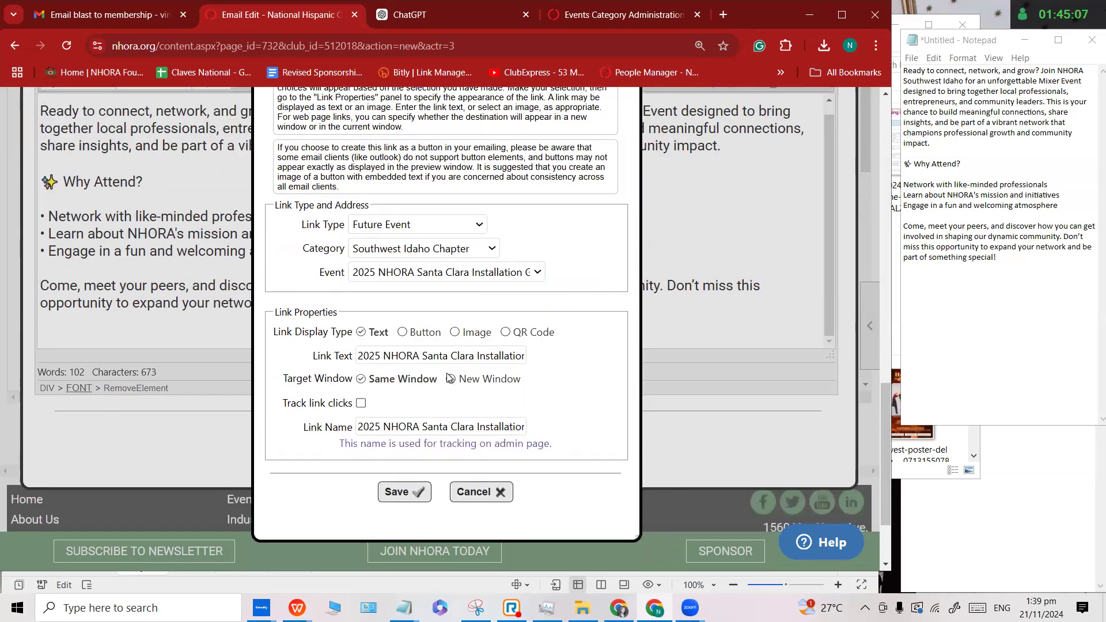
# Set the link to display as an image and list the library images whose titles contain "Register now".
pyautogui.click(454, 331)
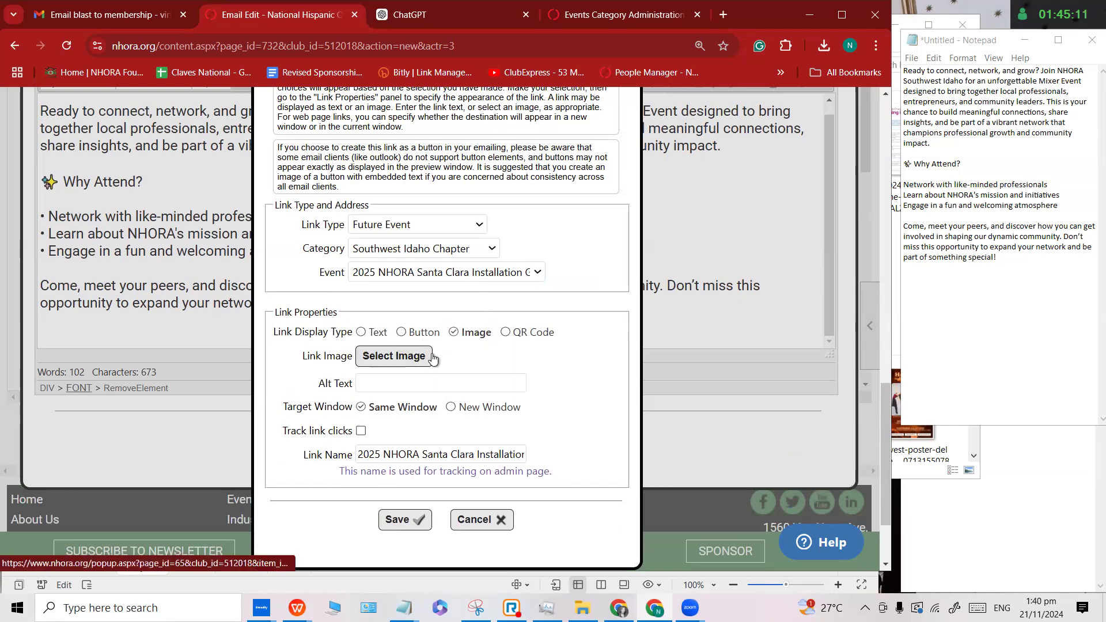
pyautogui.click(406, 361)
pyautogui.click(276, 218)
pyautogui.click(369, 184)
pyautogui.click(352, 219)
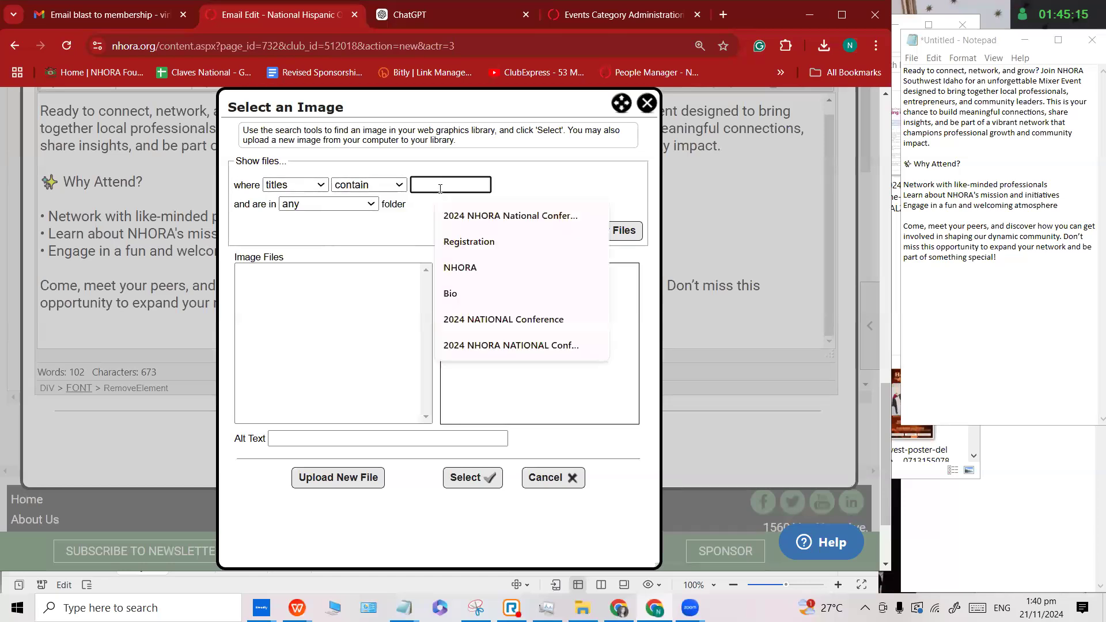
pyautogui.write('Registration')
pyautogui.hotkey('ctrl', 'a')
pyautogui.write('Register now')
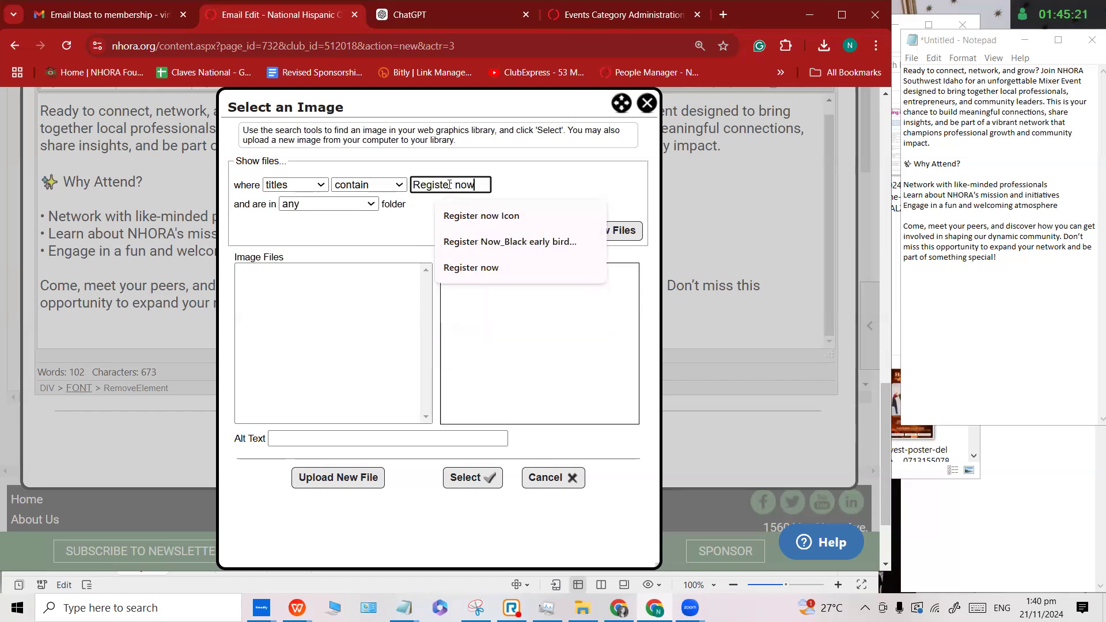
pyautogui.click(551, 184)
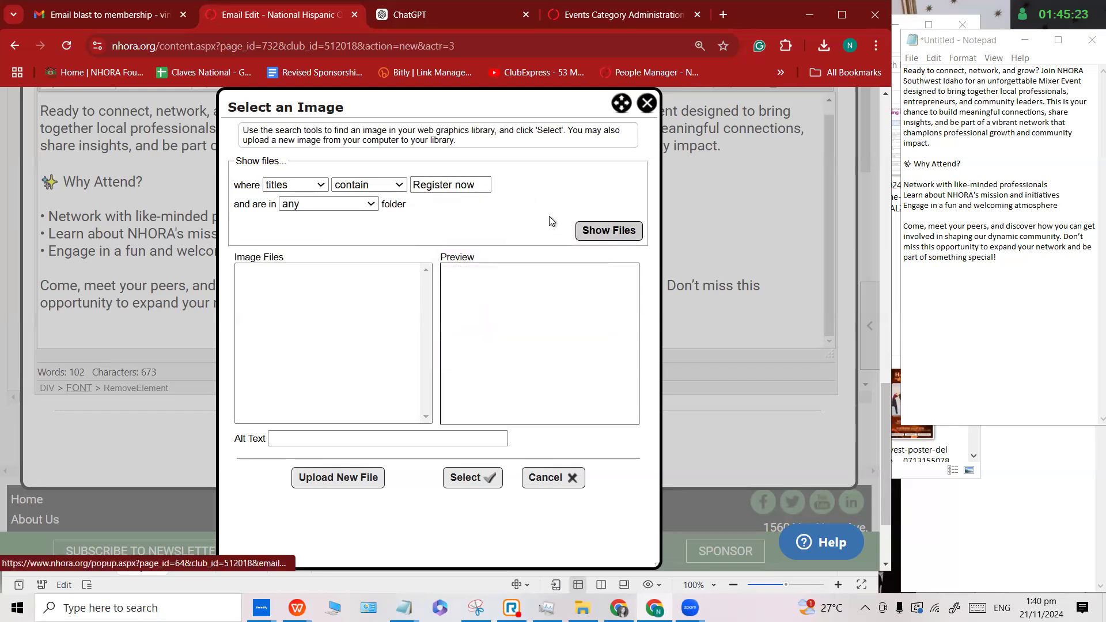
# Select the green "REGISTER NOW! CLICK HERE" banner as the link image and save the link into the text.
pyautogui.click(308, 185)
pyautogui.click(295, 219)
pyautogui.click(369, 185)
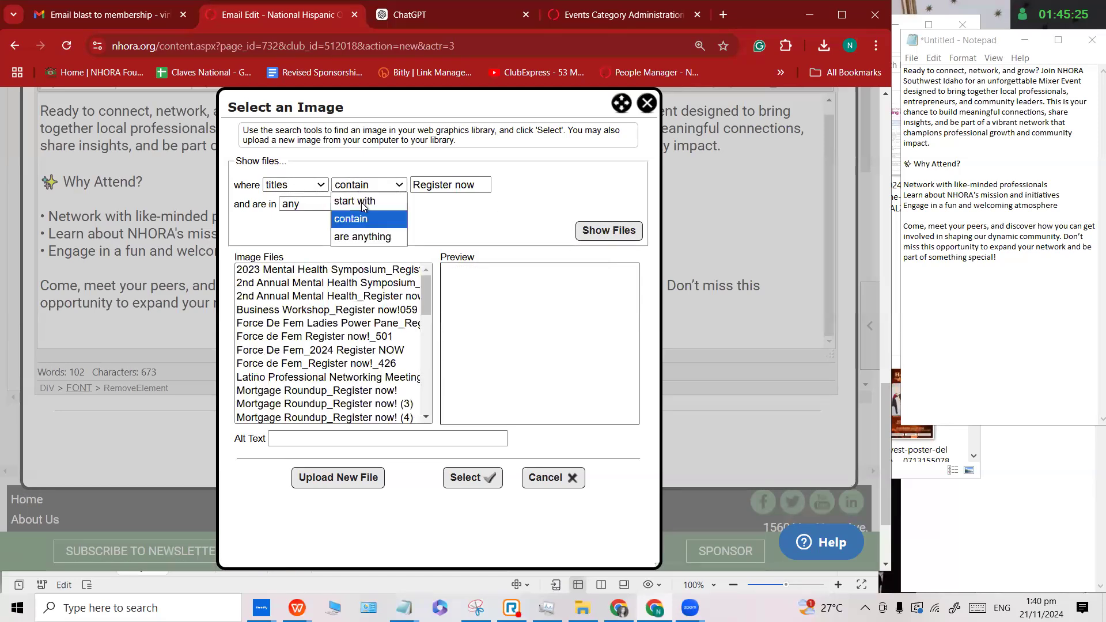
pyautogui.click(357, 216)
pyautogui.scroll(-5, 353, 386)
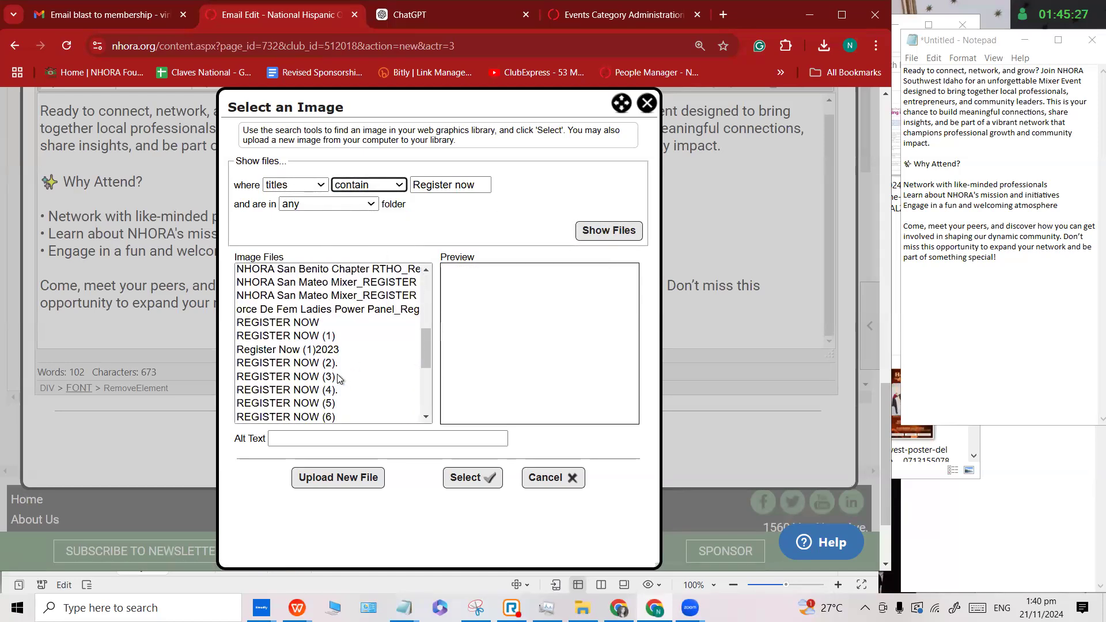
pyautogui.click(284, 371)
pyautogui.click(468, 477)
pyautogui.click(397, 540)
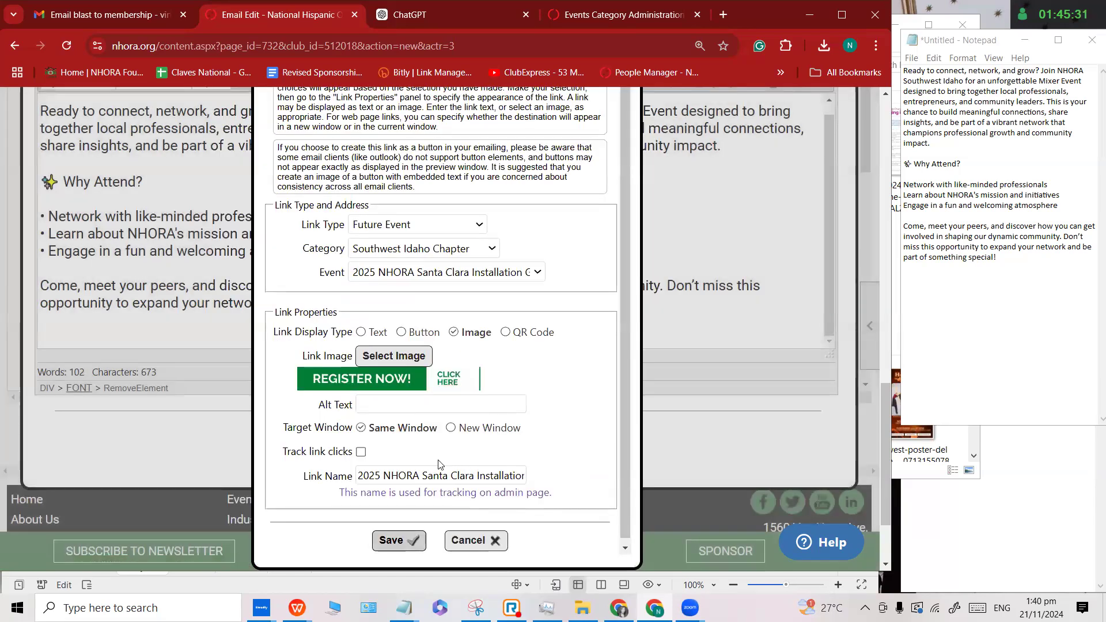
# Check the inserted banner below the invitation text and save the text element.
pyautogui.scroll(1, 536, 409)
pyautogui.scroll(1, 543, 393)
pyautogui.scroll(-1, 546, 393)
pyautogui.moveTo(535, 412); pyautogui.dragTo(346, 414)
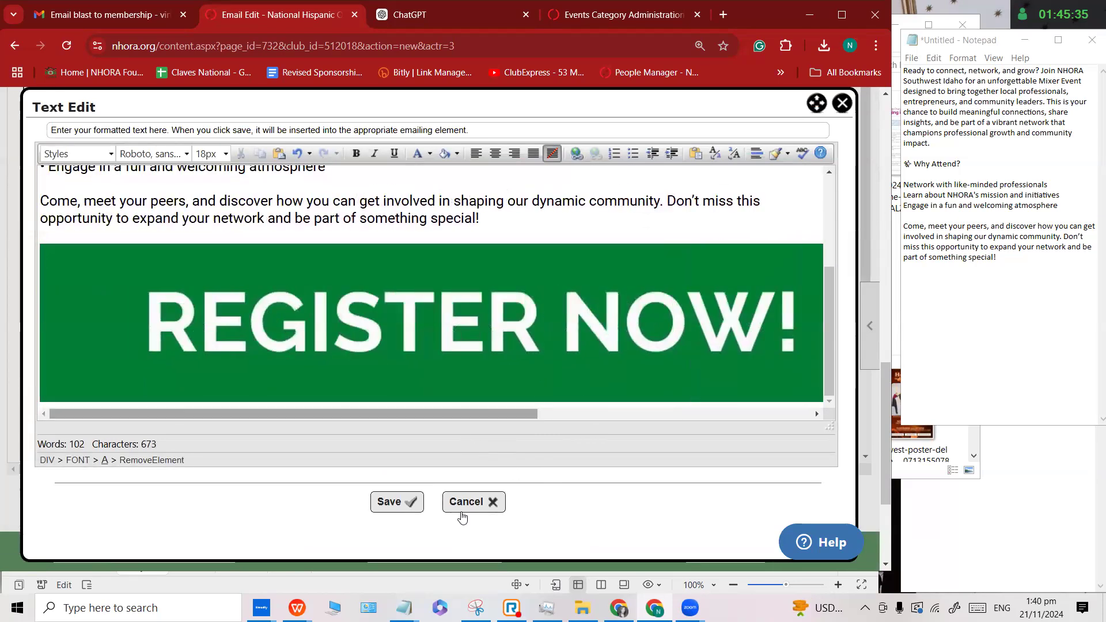
pyautogui.click(395, 505)
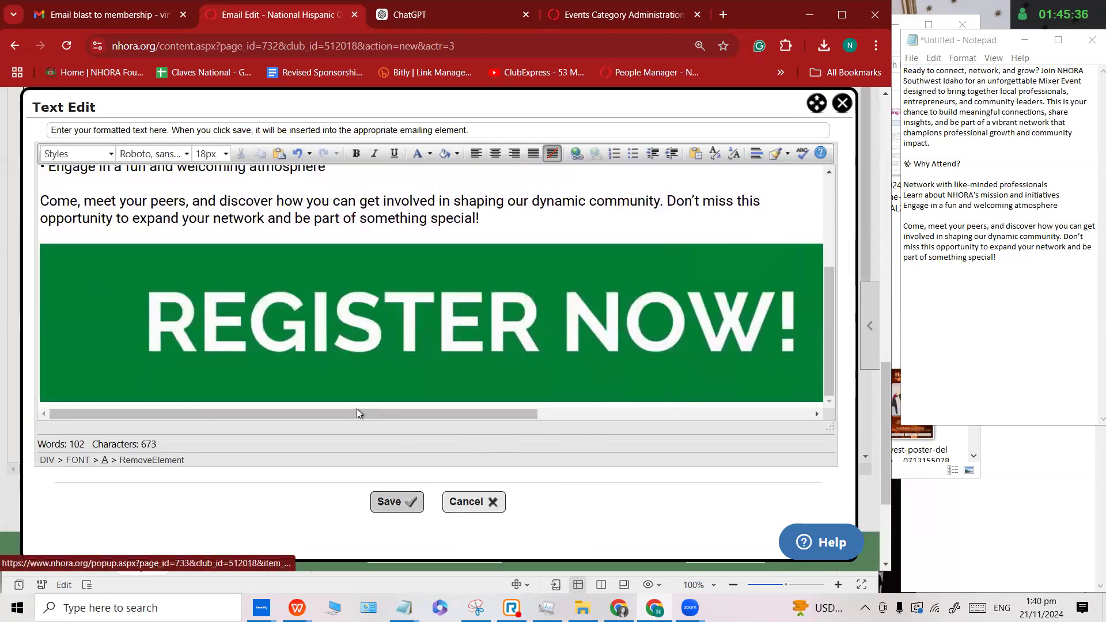
pyautogui.click(388, 503)
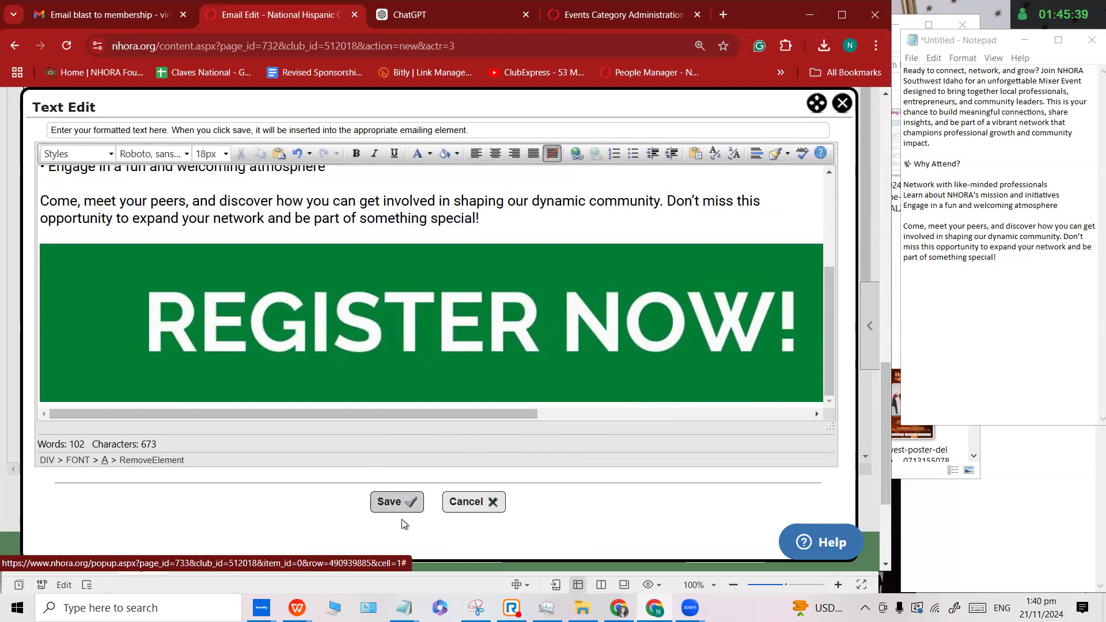
# Examine how the invitation text and the register-now banner fit in the email layout.
pyautogui.scroll(-3, 447, 406)
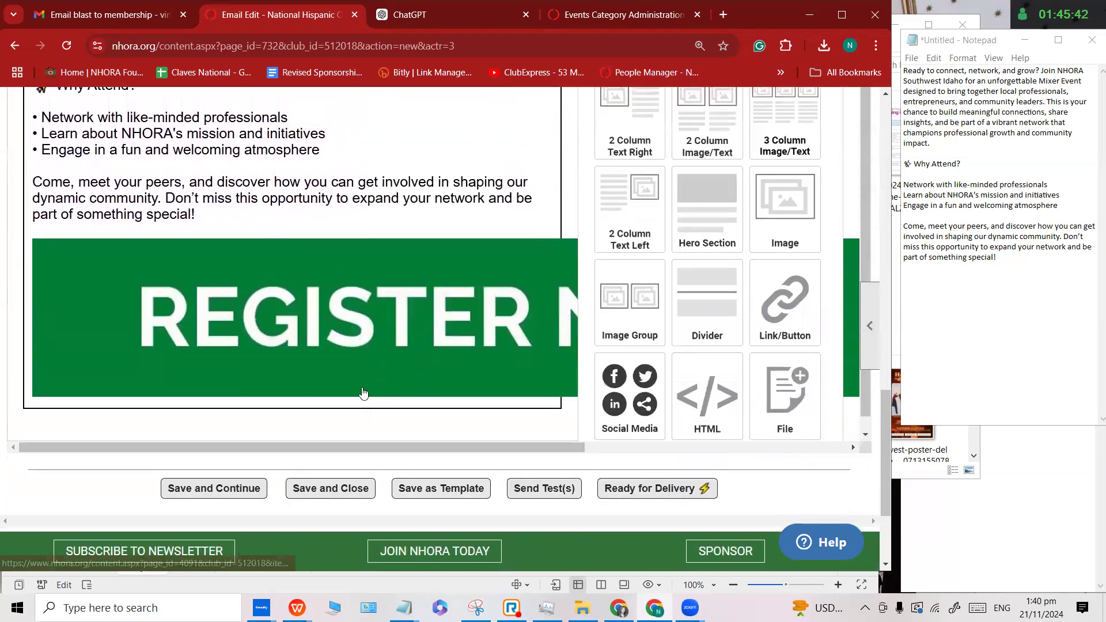
pyautogui.scroll(2, 428, 312)
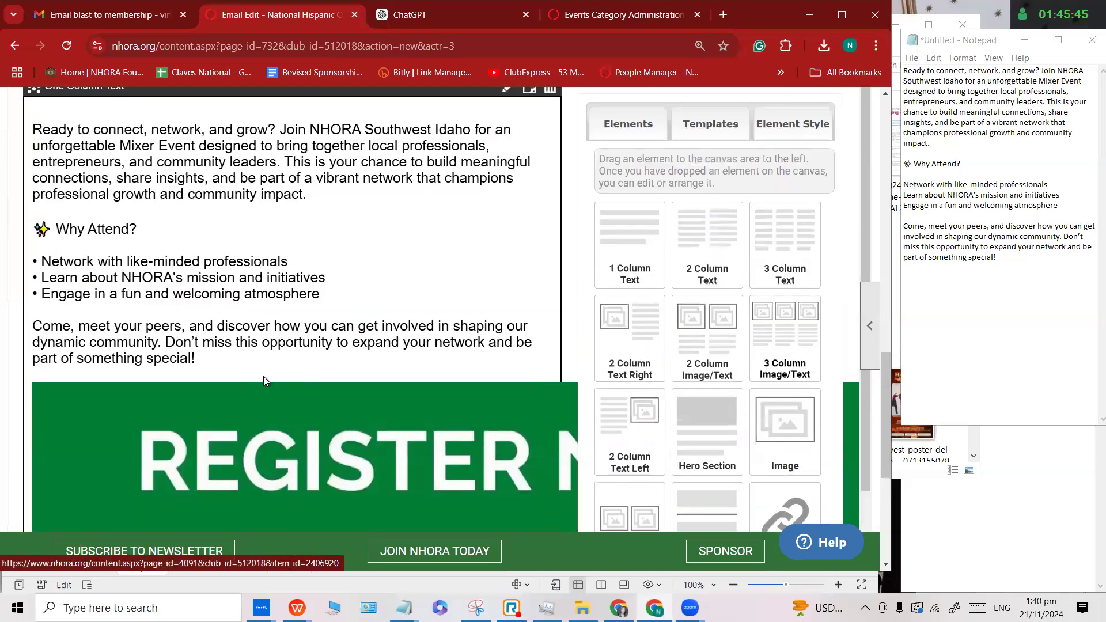
pyautogui.scroll(-1, 264, 375)
pyautogui.scroll(1, 225, 398)
pyautogui.scroll(-1, 221, 403)
pyautogui.scroll(1, 219, 412)
pyautogui.scroll(-1, 216, 419)
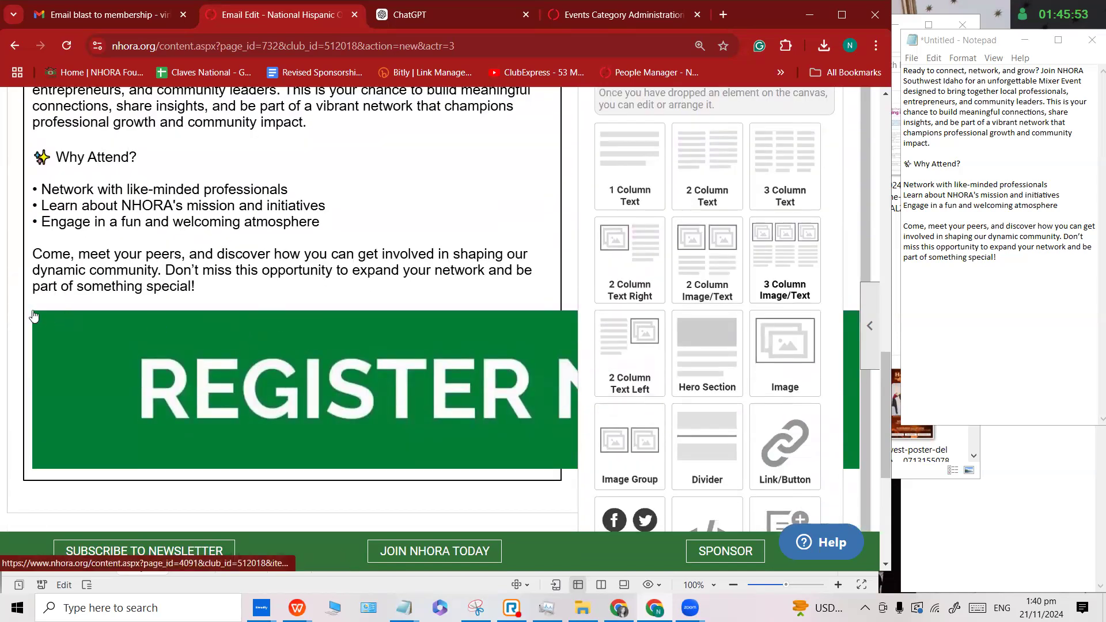
pyautogui.scroll(1, 234, 343)
pyautogui.scroll(-1, 239, 360)
pyautogui.scroll(1, 239, 360)
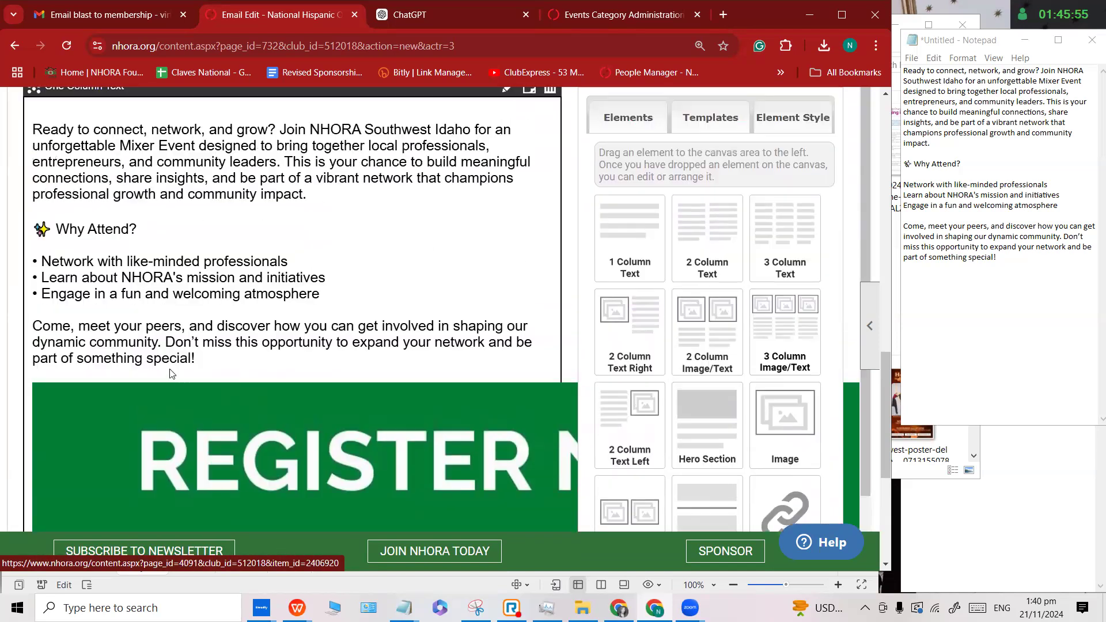
# Shrink the register-now banner in the invitation text until its whole width fits in the text editor, and save the text element.
pyautogui.scroll(1, 182, 372)
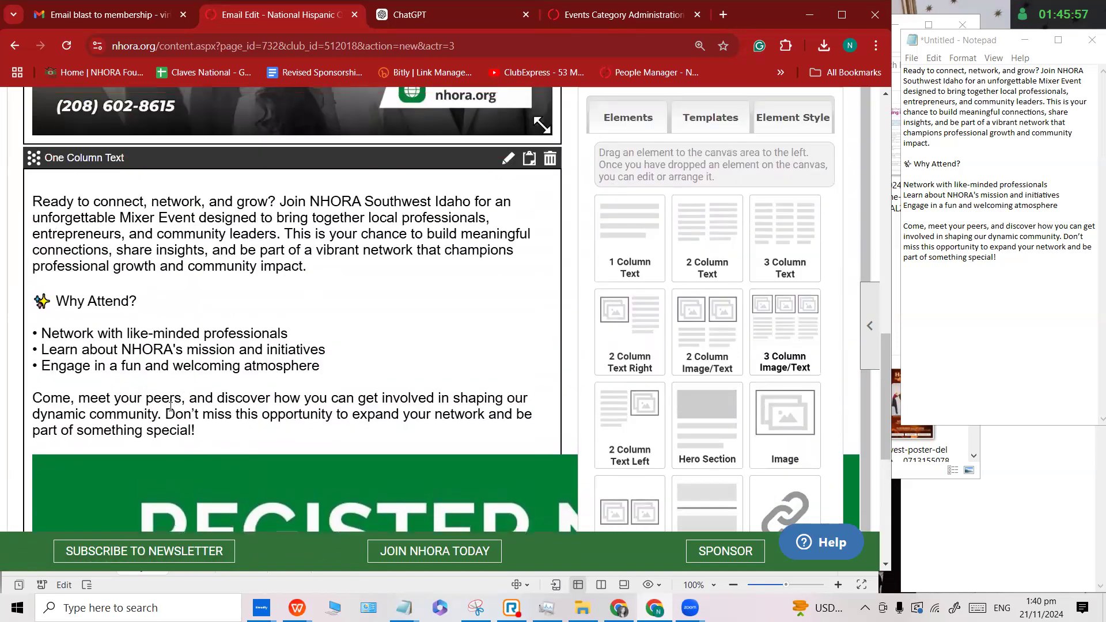
pyautogui.click(509, 159)
pyautogui.scroll(-3, 107, 284)
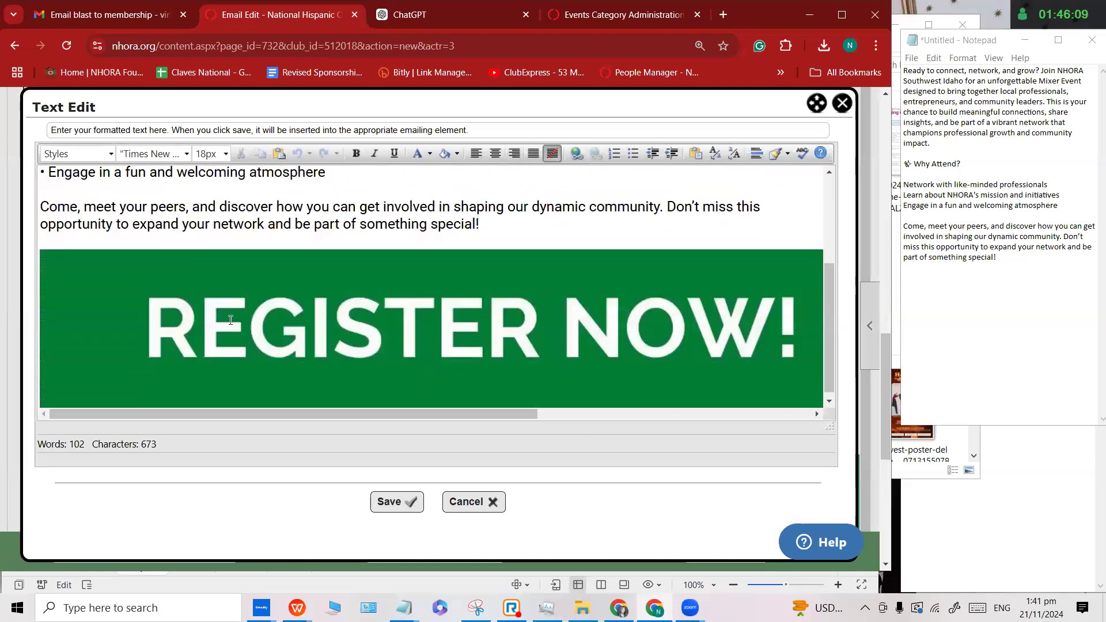
pyautogui.click(99, 283)
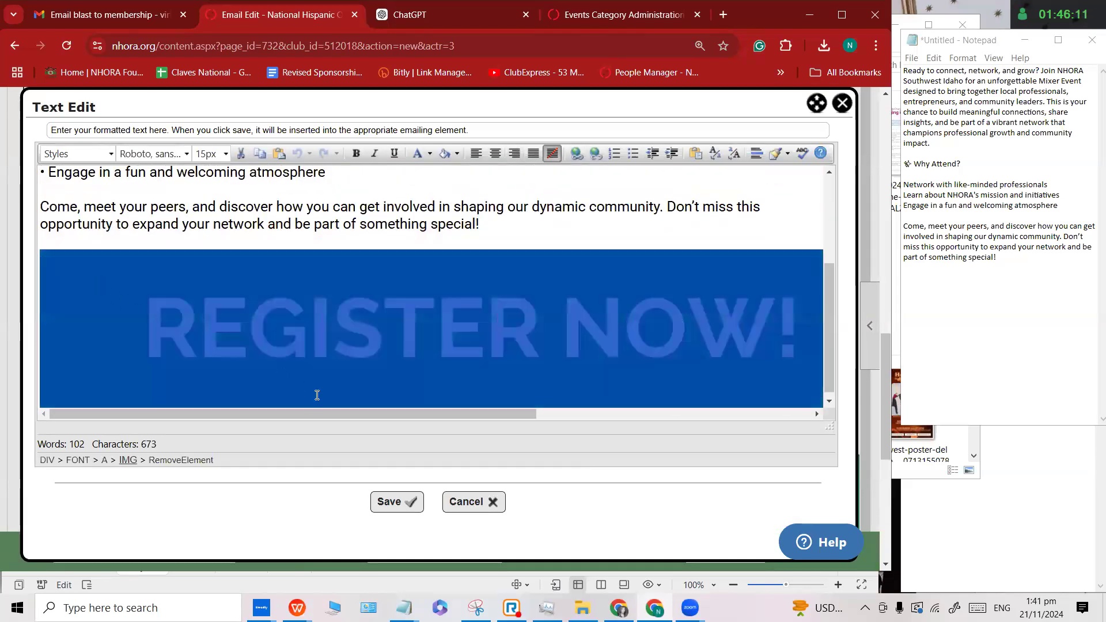
pyautogui.moveTo(300, 414); pyautogui.dragTo(576, 414)
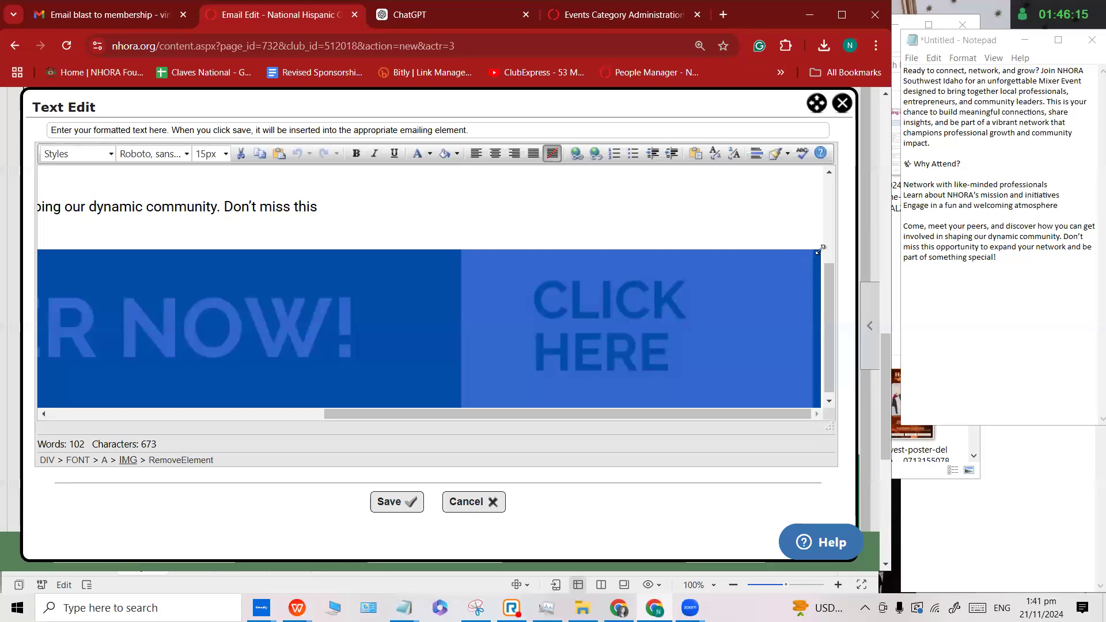
pyautogui.click(817, 242)
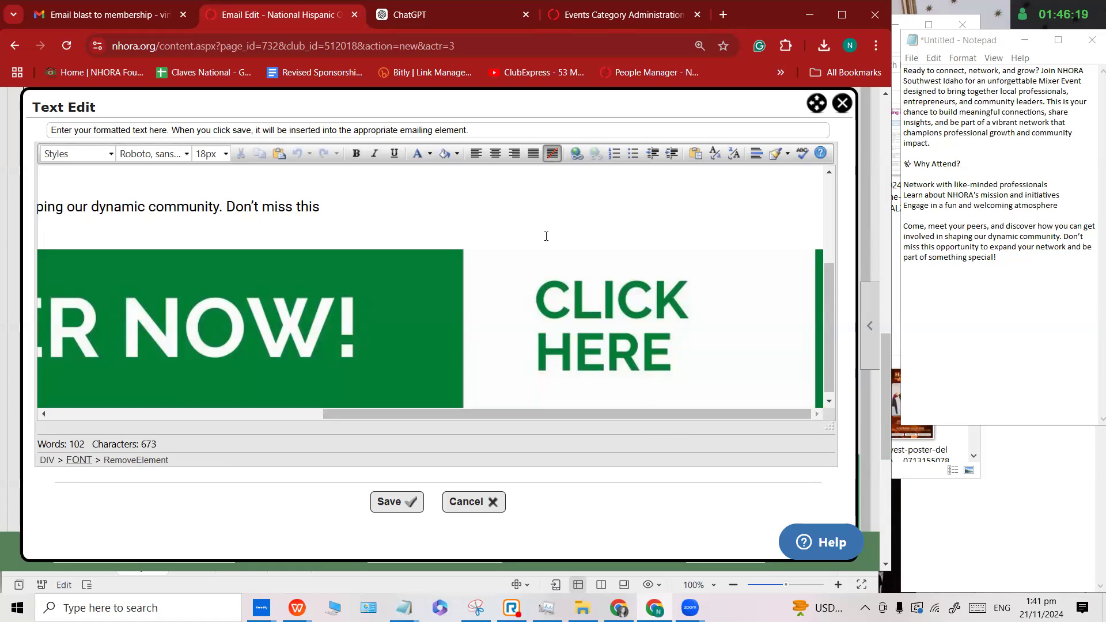
pyautogui.click(819, 269)
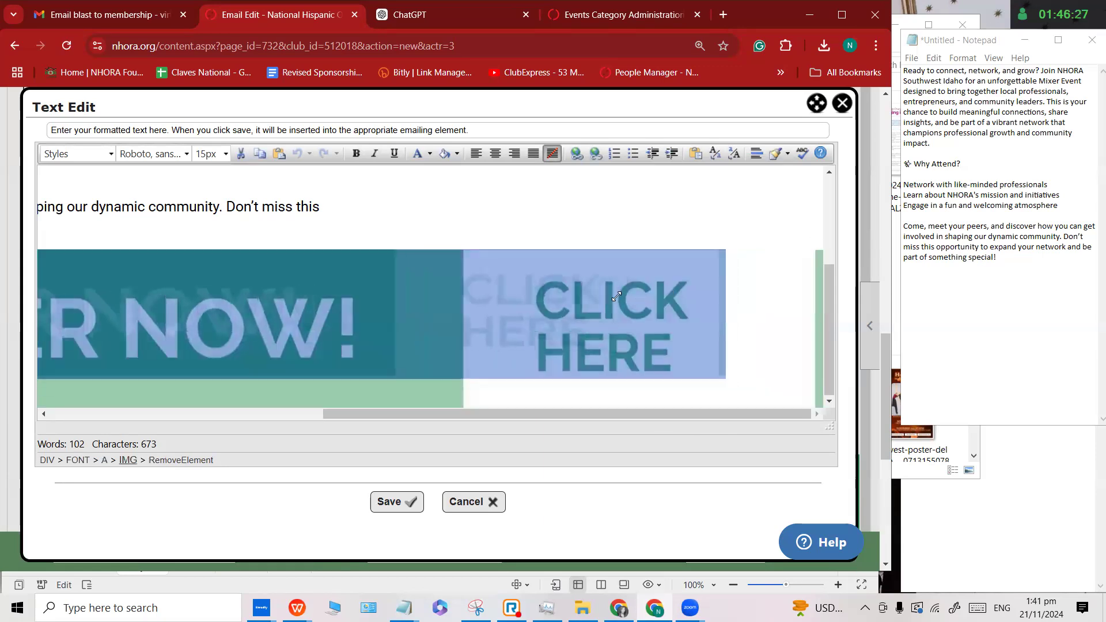
pyautogui.moveTo(820, 251); pyautogui.dragTo(354, 301)
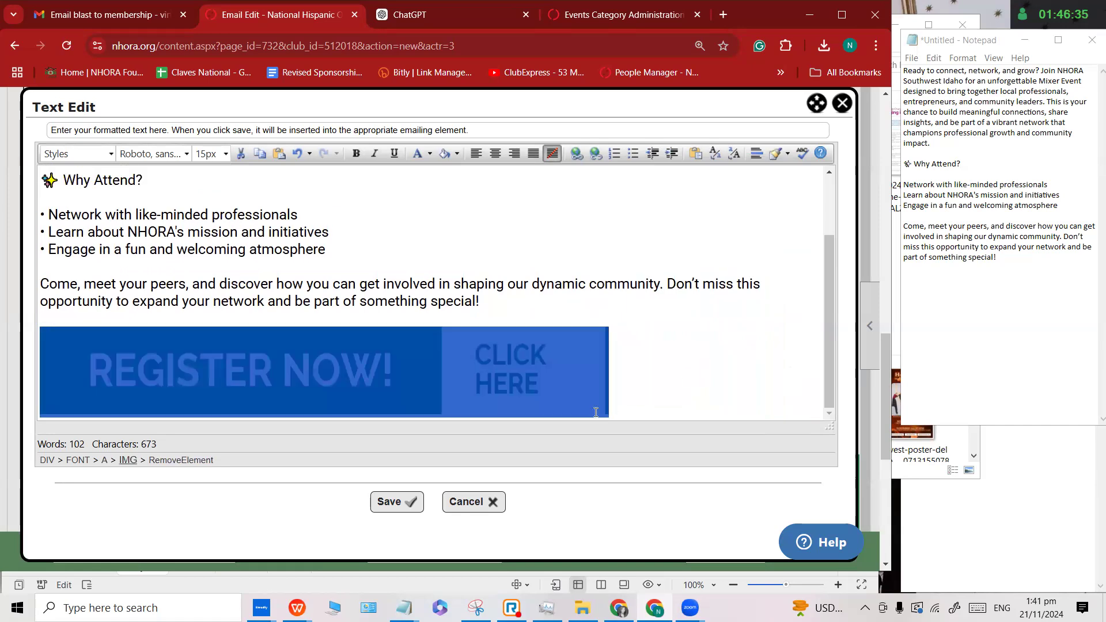
pyautogui.click(401, 503)
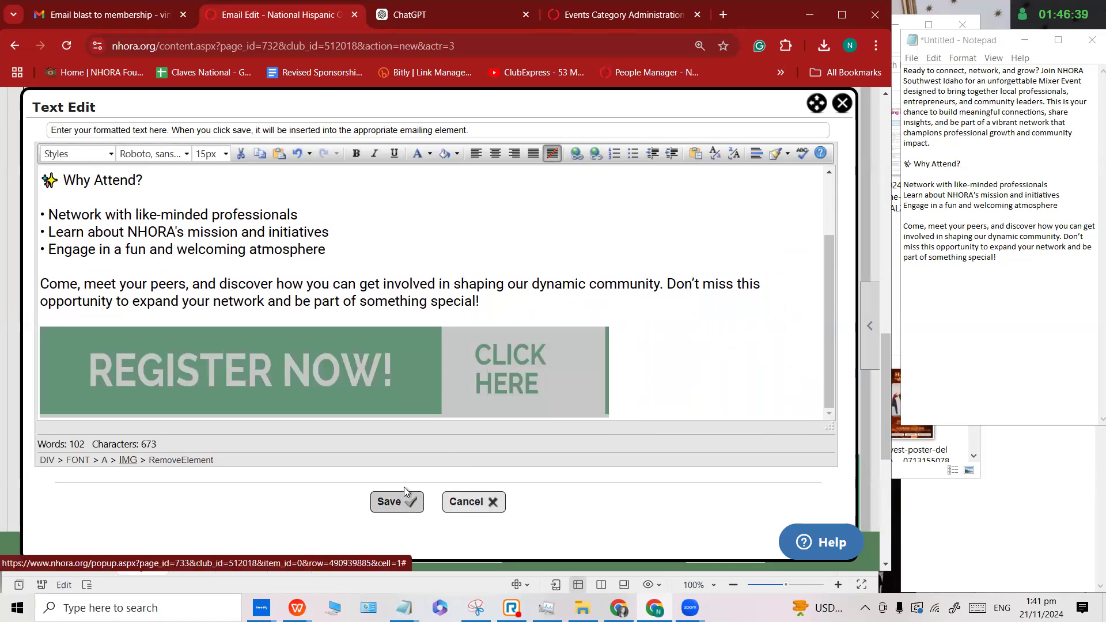
# Reopen the invitation text element, scale the register-now banner down slightly, and save the change.
pyautogui.scroll(-2, 36, 390)
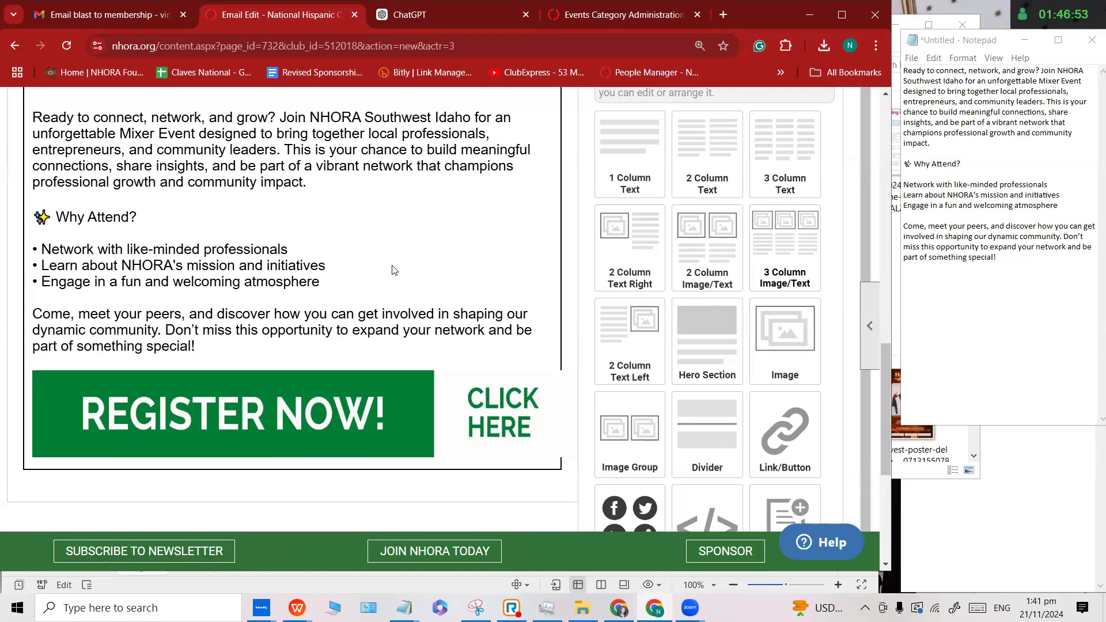
pyautogui.scroll(1, 465, 244)
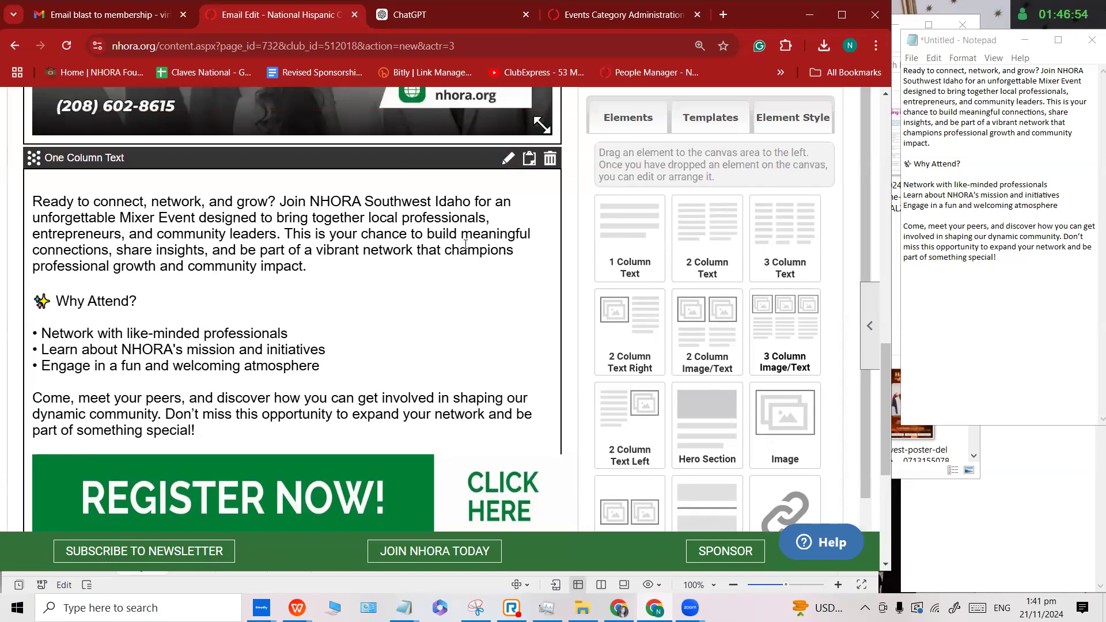
pyautogui.click(508, 163)
pyautogui.scroll(-3, 588, 380)
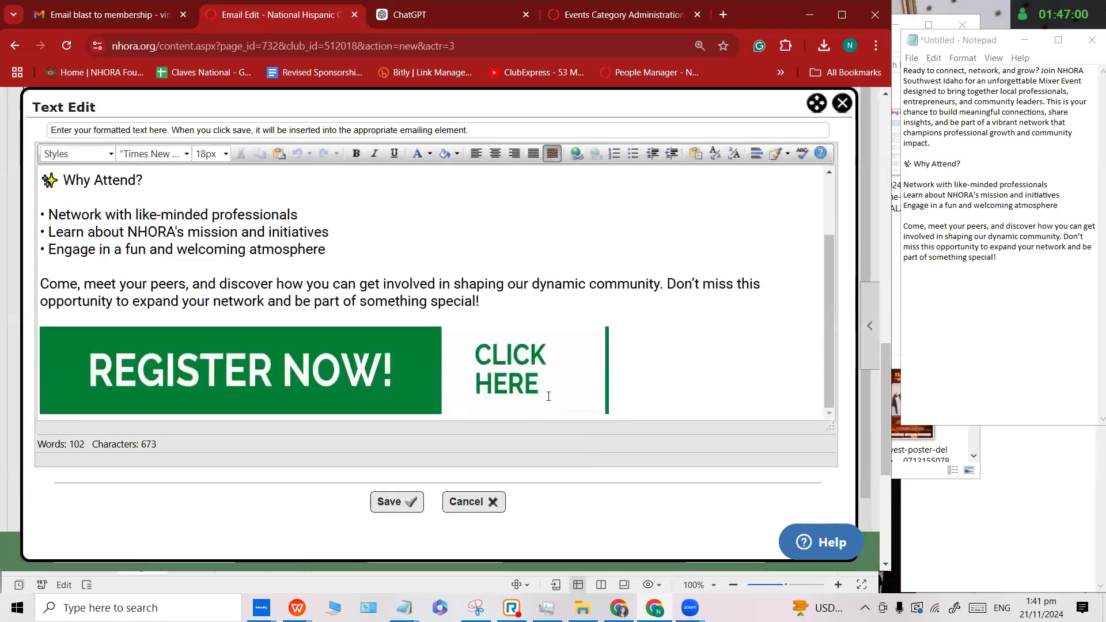
pyautogui.click(588, 380)
pyautogui.scroll(-1, 610, 236)
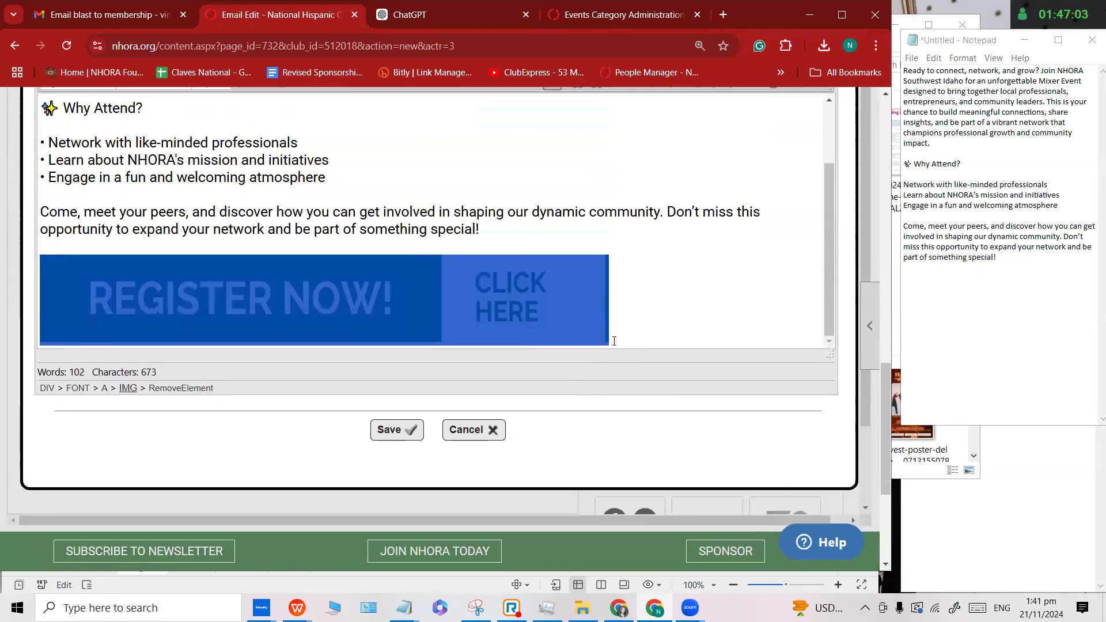
pyautogui.moveTo(607, 344); pyautogui.dragTo(597, 339)
pyautogui.click(651, 324)
pyautogui.click(583, 313)
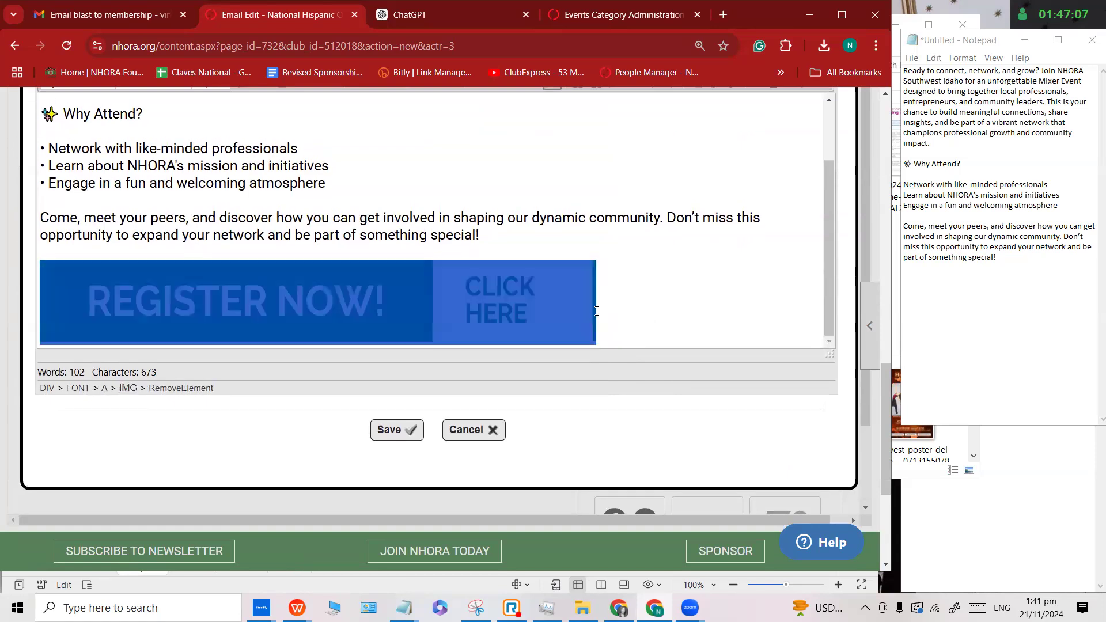
pyautogui.click(593, 342)
pyautogui.click(409, 432)
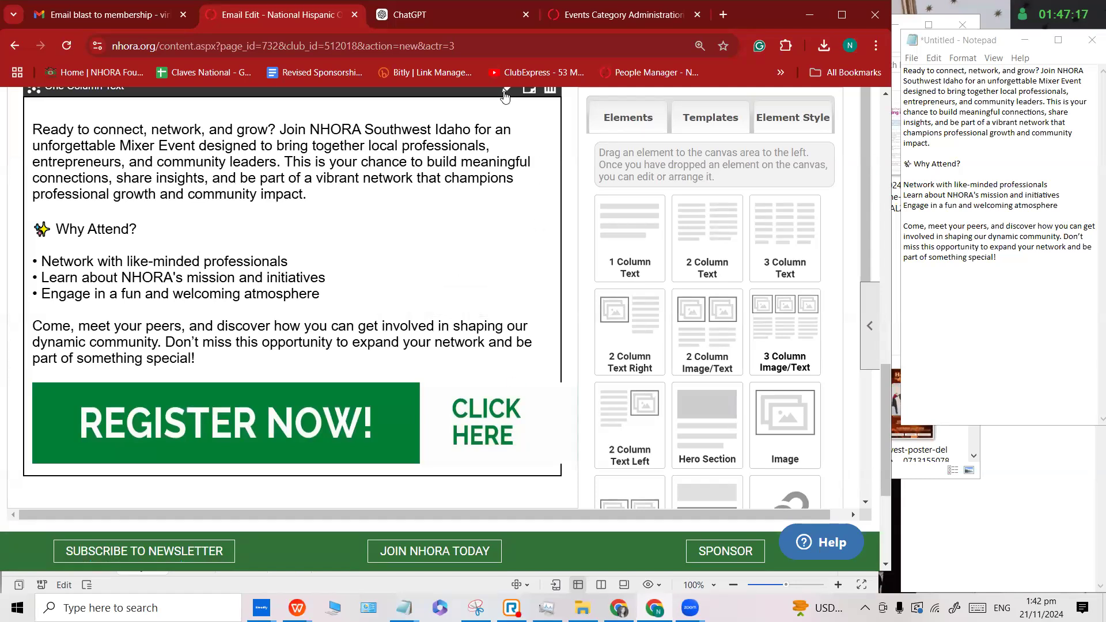
# Open the invitation text for editing again and reduce the register-now banner a little further from its corner.
pyautogui.click(505, 97)
pyautogui.scroll(-2, 582, 375)
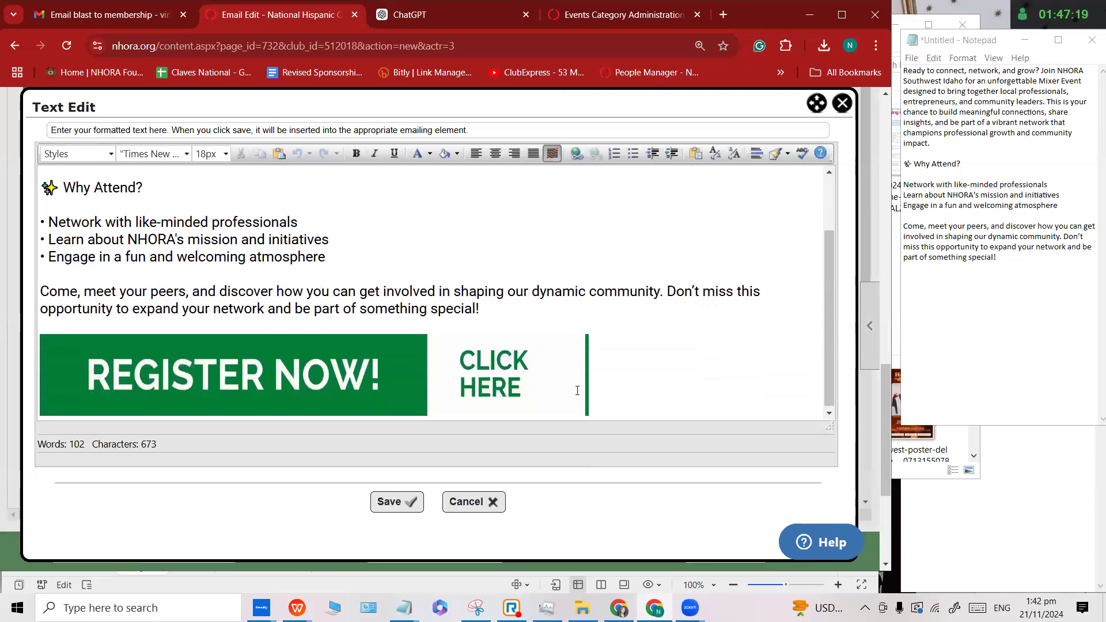
pyautogui.click(582, 415)
pyautogui.scroll(-1, 580, 408)
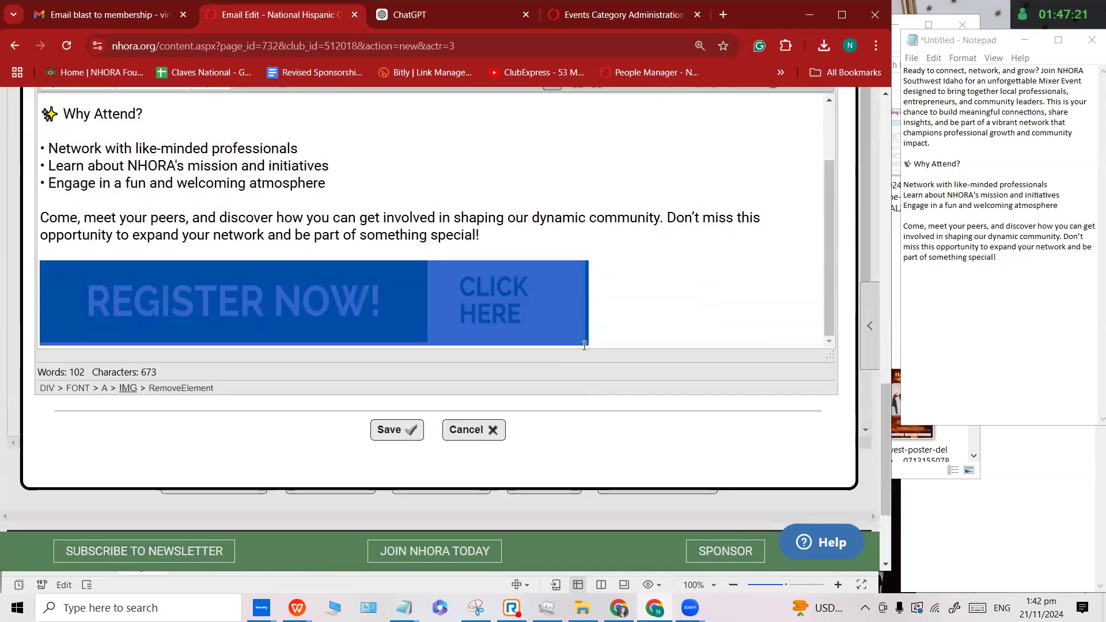
pyautogui.moveTo(587, 342); pyautogui.dragTo(567, 345)
# Maximize the browser window, narrow the register-now banner by a few more pixels, and save the text element.
pyautogui.scroll(1, 567, 346)
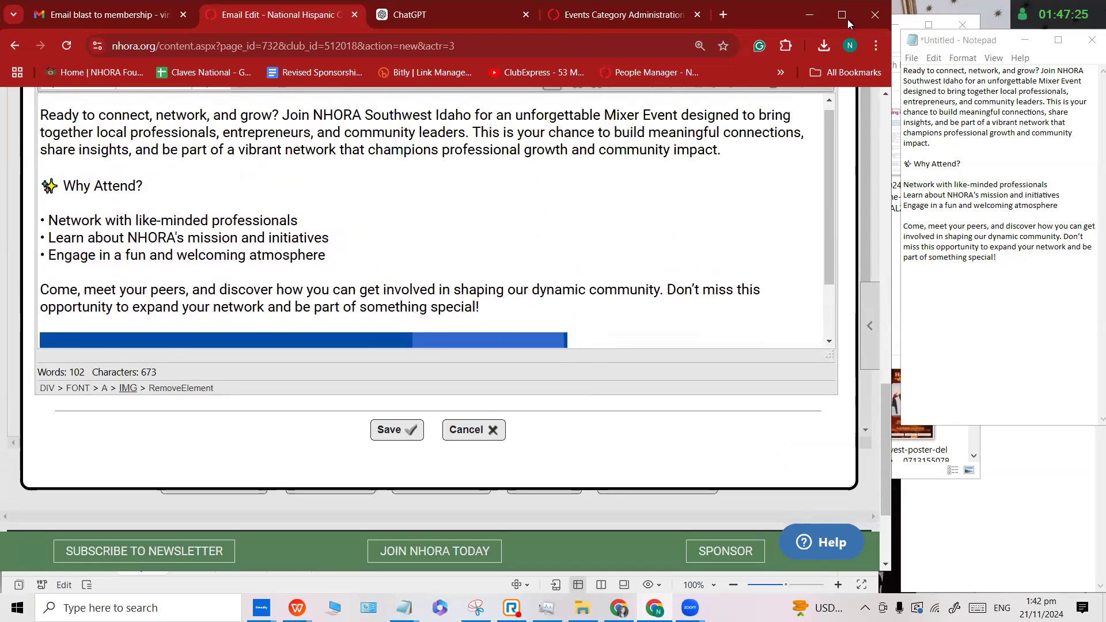
pyautogui.press('super+Up')
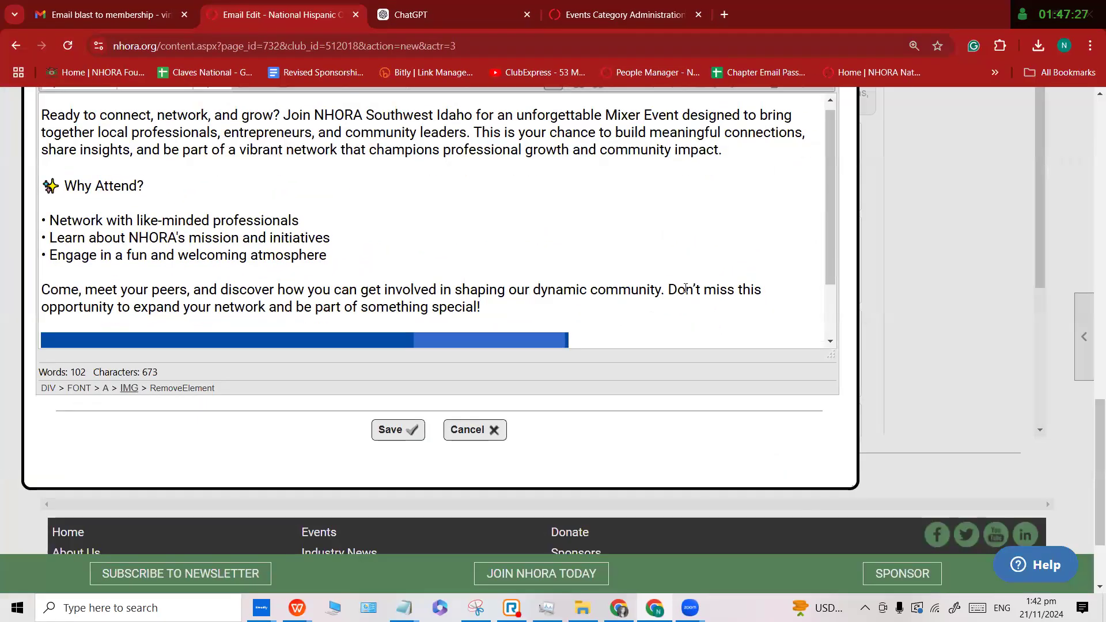
pyautogui.scroll(-1, 685, 289)
pyautogui.scroll(1, 673, 286)
pyautogui.scroll(-1, 672, 290)
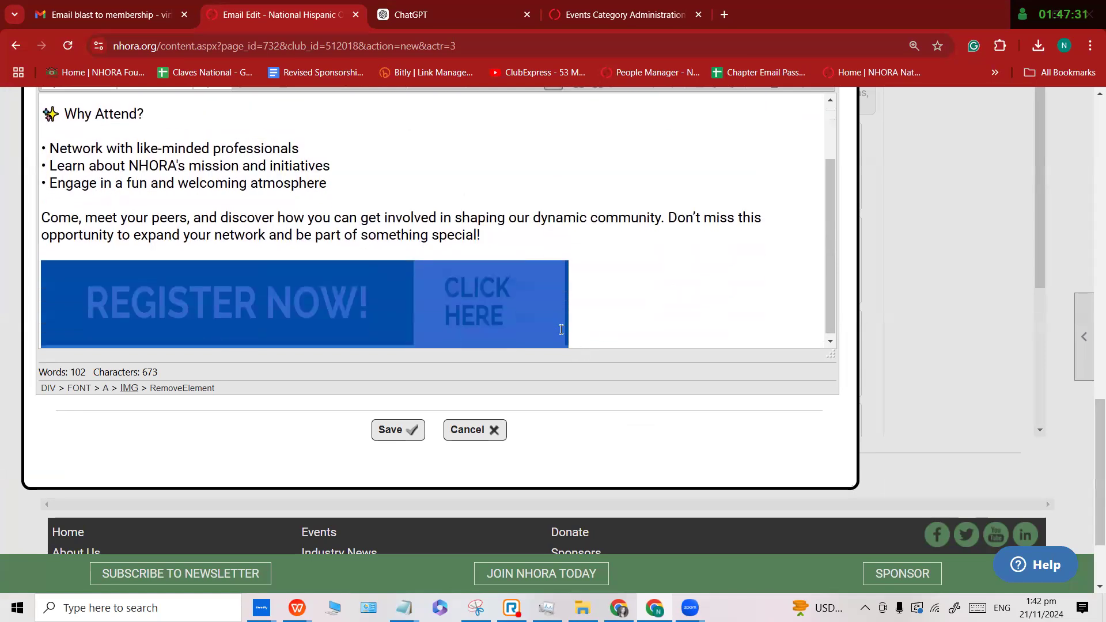
pyautogui.scroll(-1, 561, 330)
pyautogui.moveTo(566, 272); pyautogui.dragTo(562, 272)
pyautogui.click(409, 358)
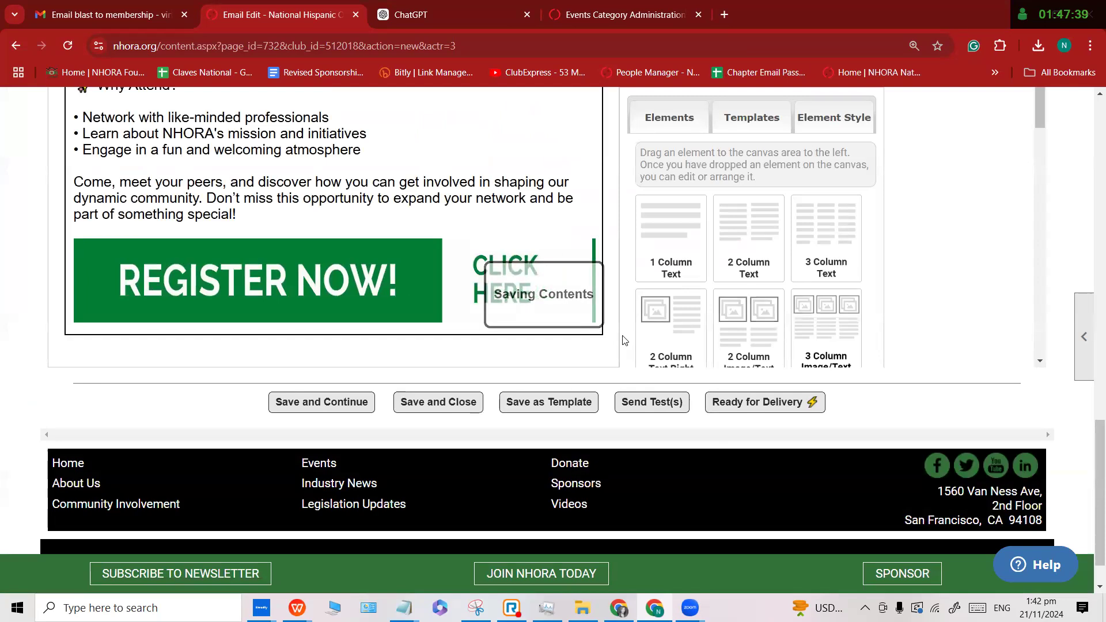
# Edit the invitation text once more to trim the banner's size minimally within the email column, and save it.
pyautogui.scroll(1, 621, 340)
pyautogui.scroll(1, 621, 339)
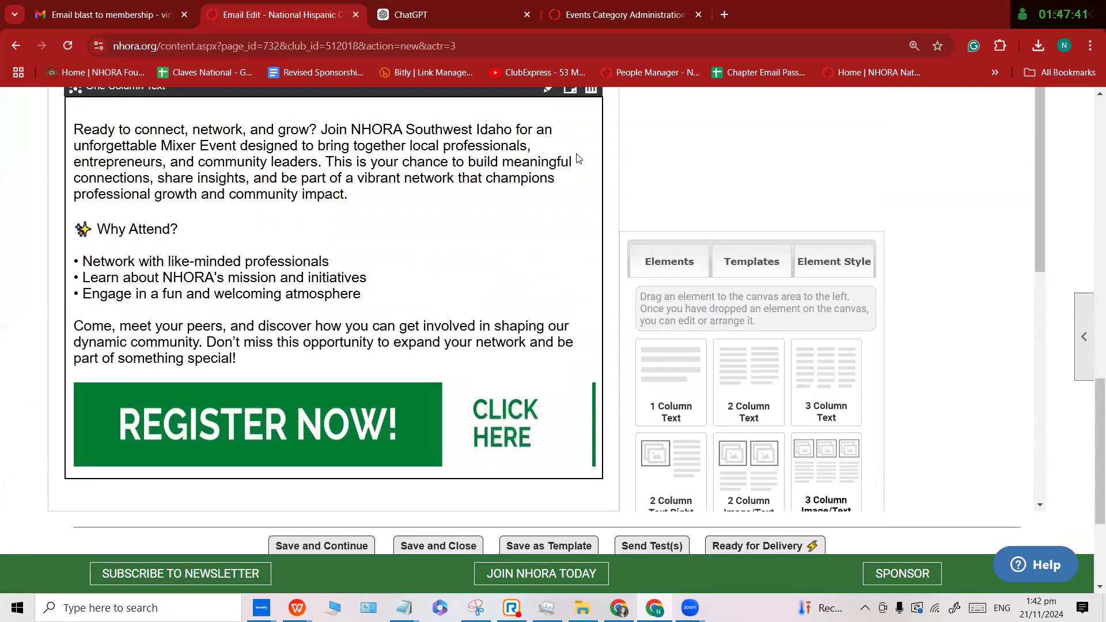
pyautogui.scroll(1, 556, 145)
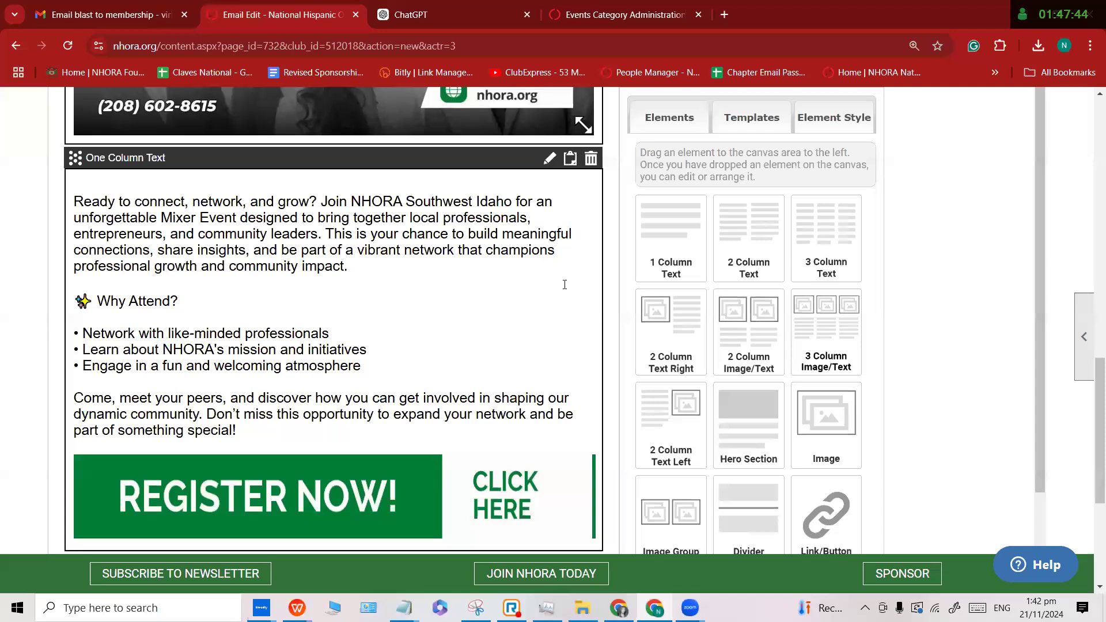
pyautogui.scroll(-5, 565, 285)
pyautogui.click(669, 268)
pyautogui.moveTo(669, 268); pyautogui.dragTo(666, 270)
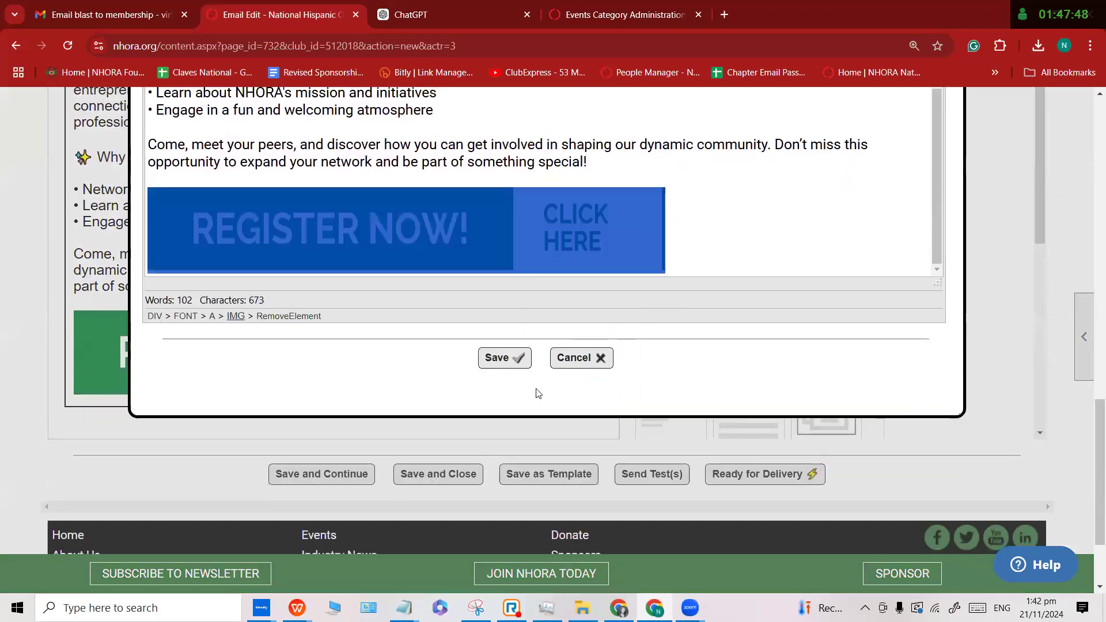
pyautogui.click(501, 358)
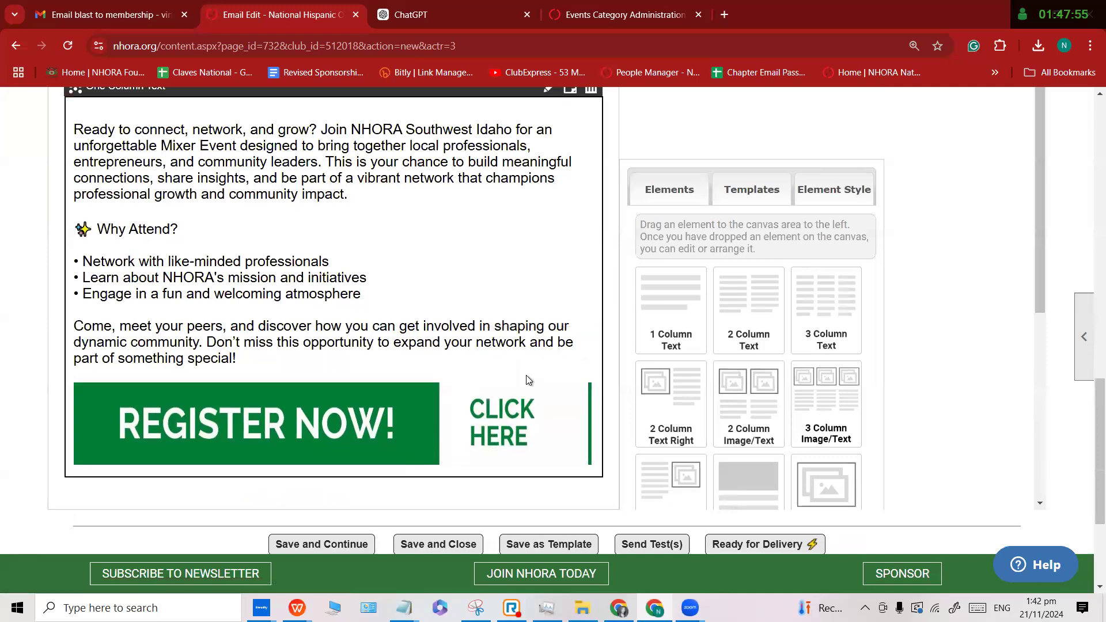
# Set the Membership Mixer flyer image element's alignment to Center and apply the style.
pyautogui.scroll(8, 527, 343)
pyautogui.scroll(-9, 526, 341)
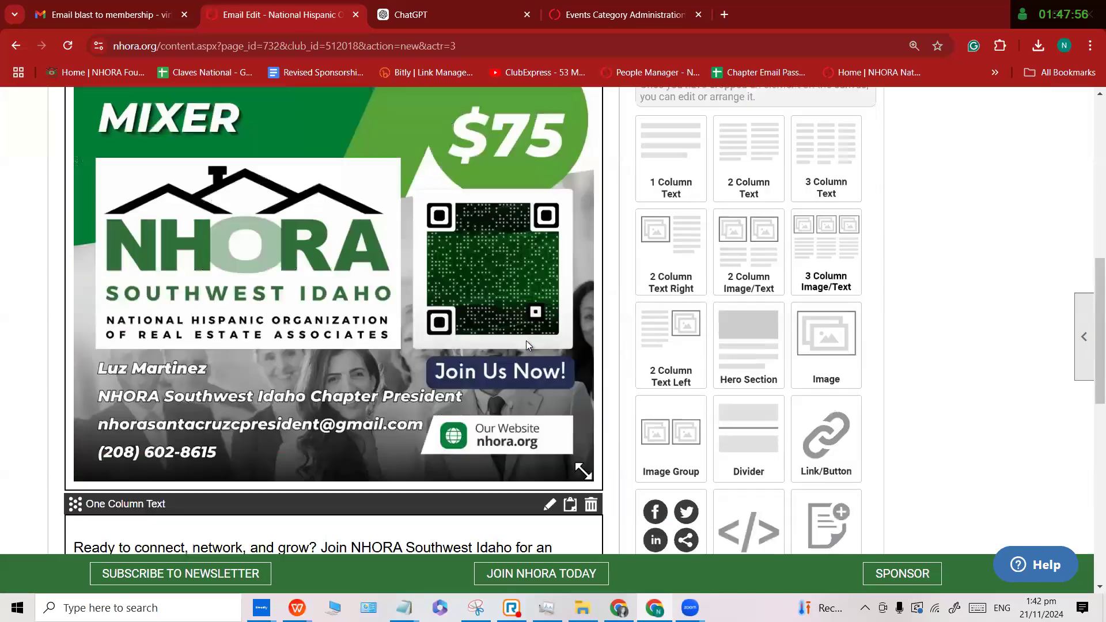
pyautogui.scroll(10, 527, 344)
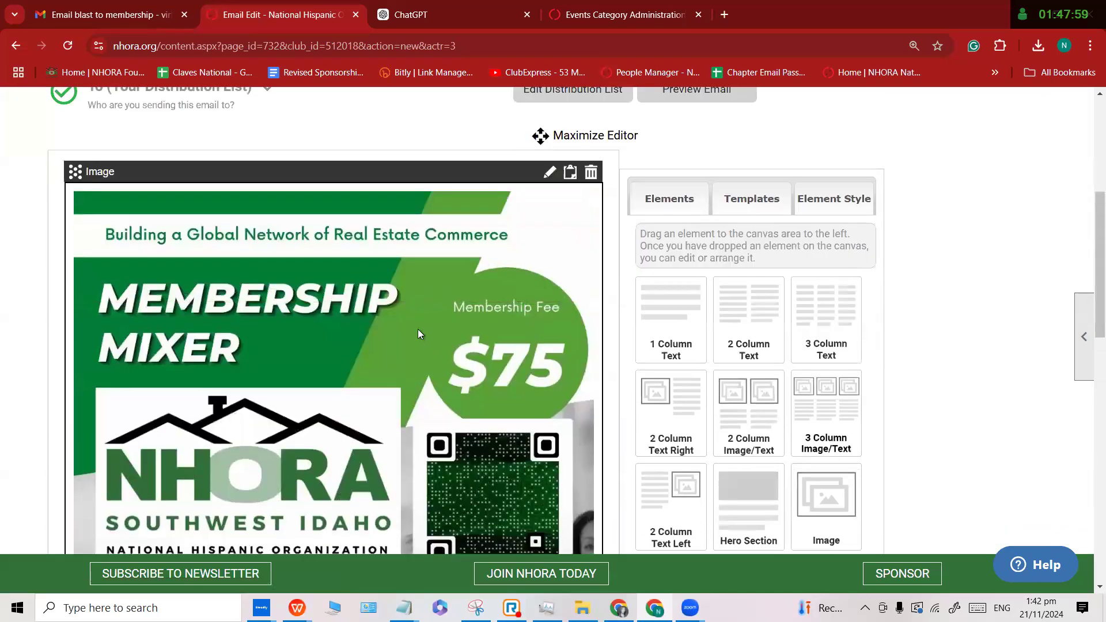
pyautogui.click(114, 180)
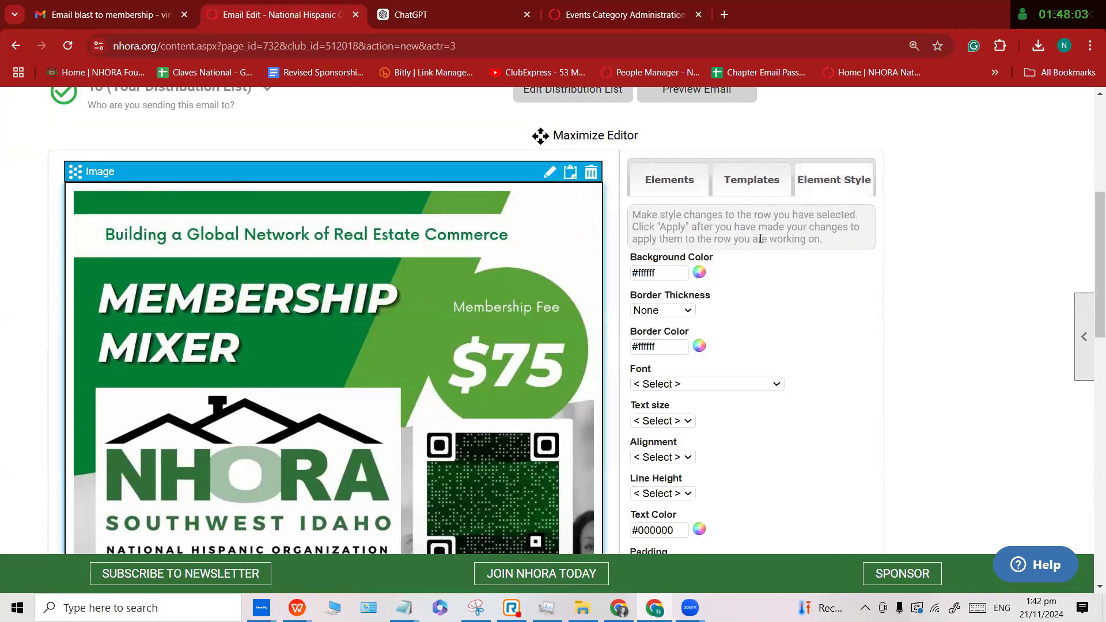
pyautogui.click(656, 459)
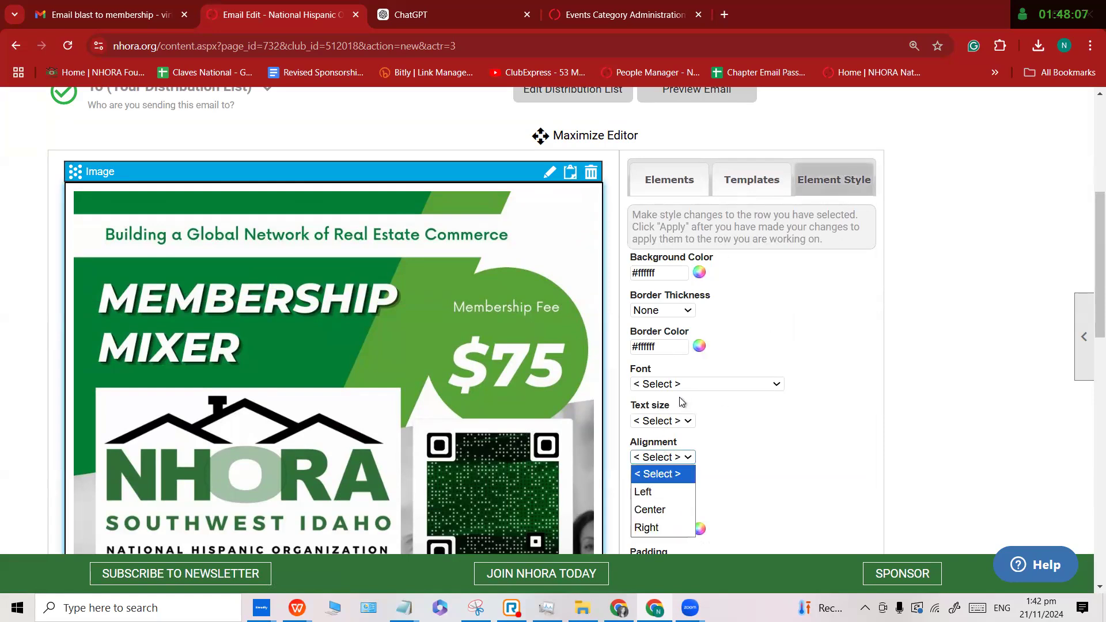
pyautogui.click(656, 509)
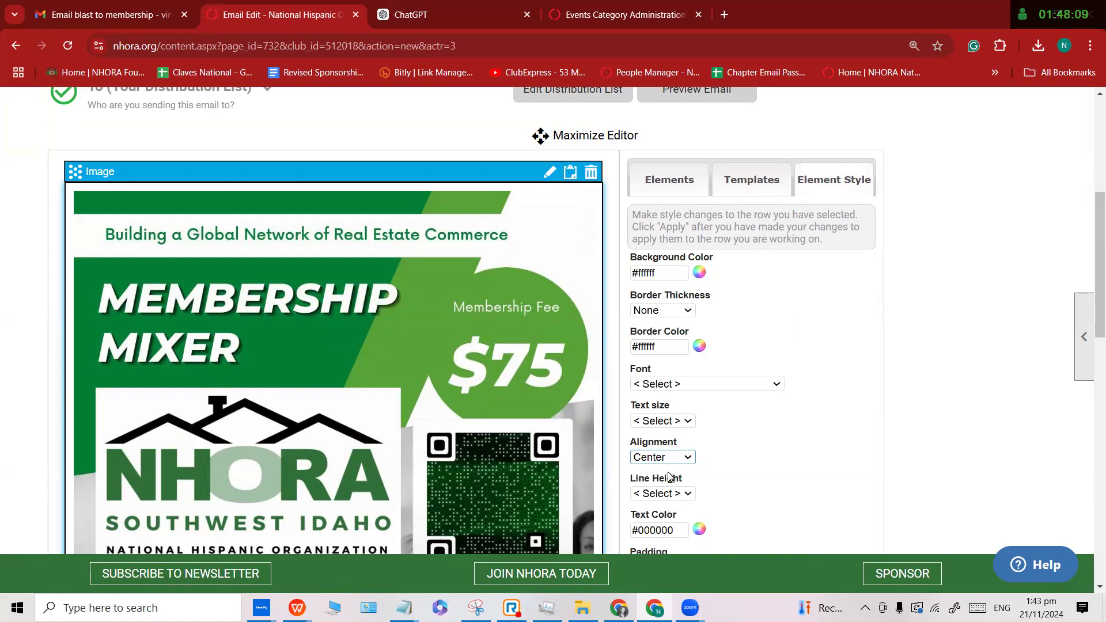
pyautogui.scroll(-4, 697, 392)
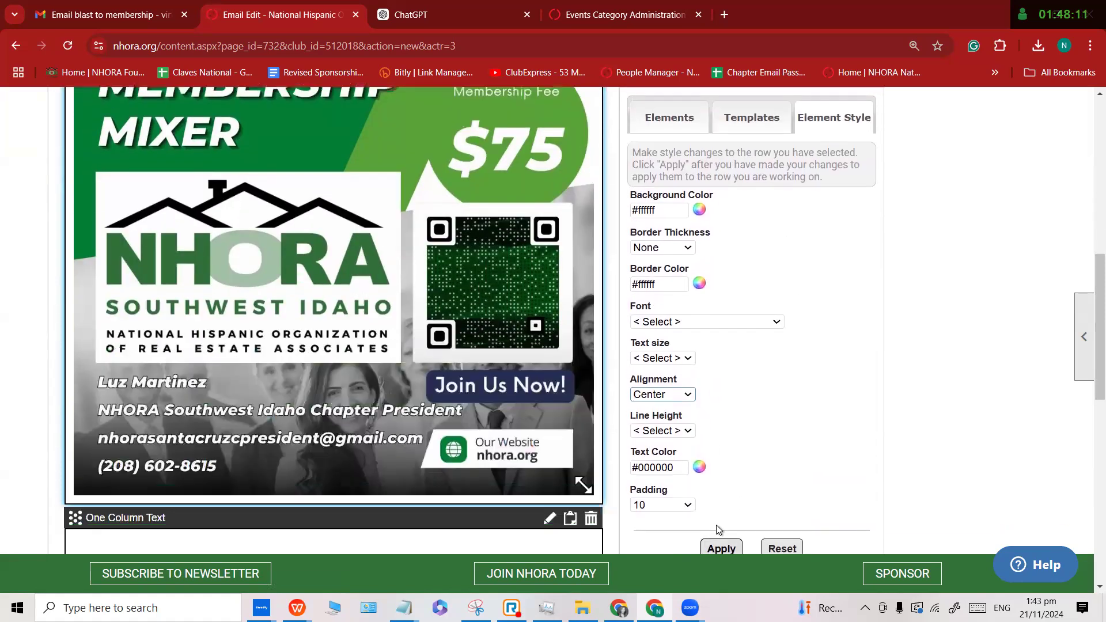
pyautogui.click(719, 530)
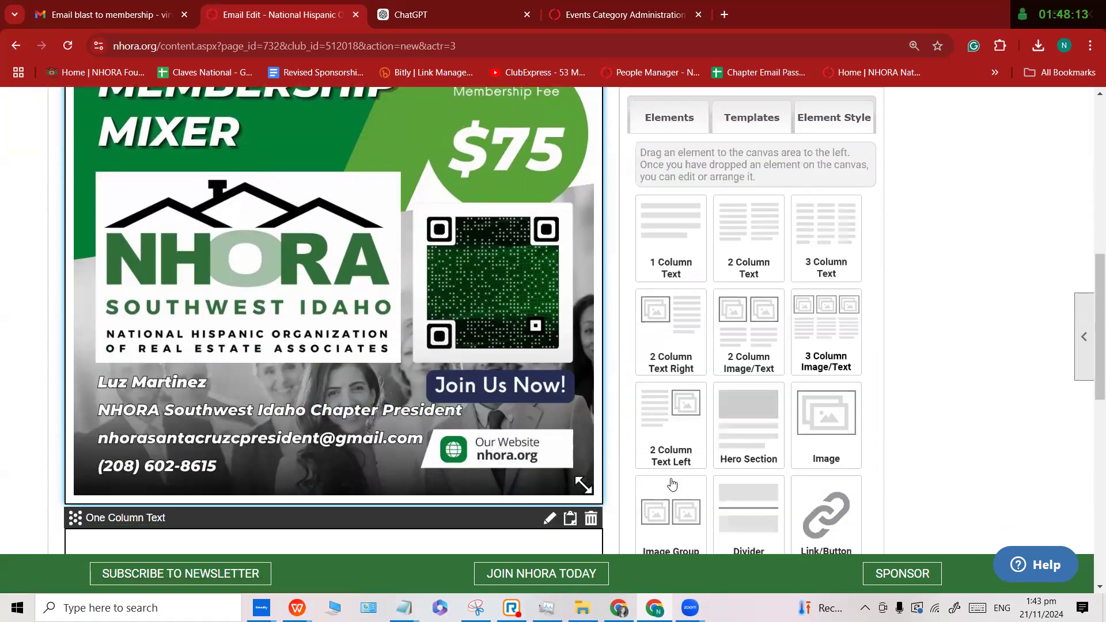
# Look over the finished email layout, switch to Gmail and return from the email-blast request to the inbox.
pyautogui.scroll(-8, 733, 421)
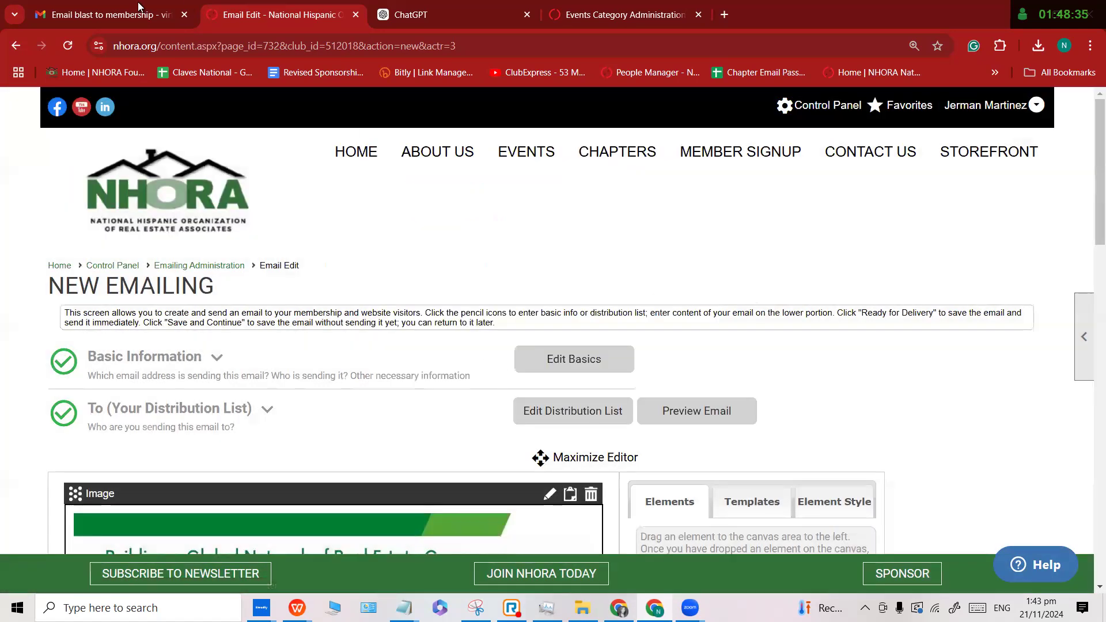
pyautogui.click(109, 7)
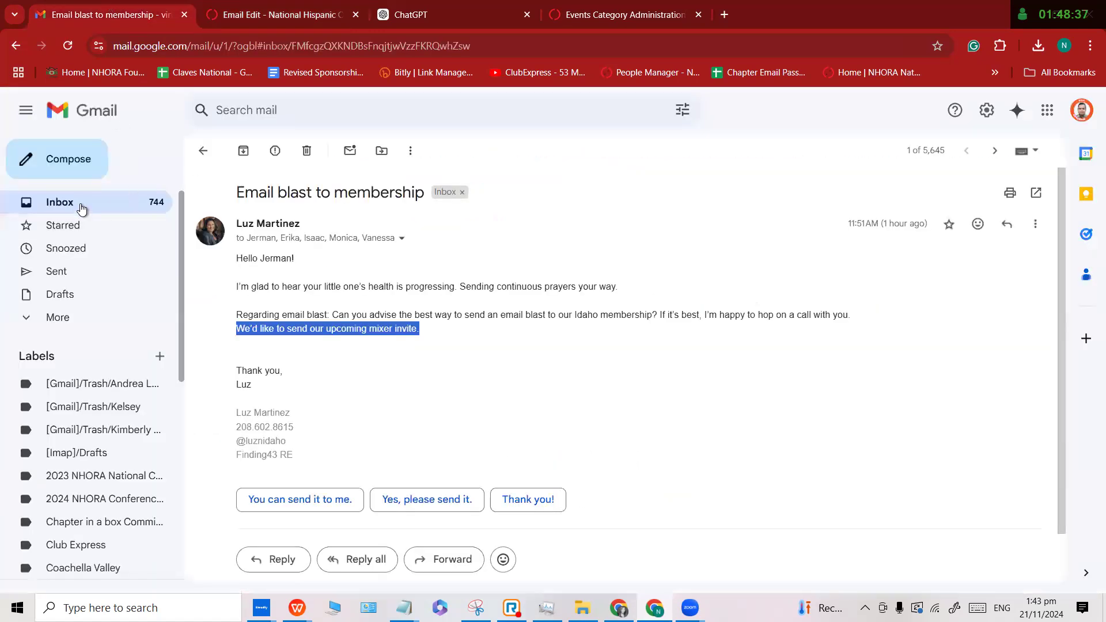
pyautogui.click(84, 205)
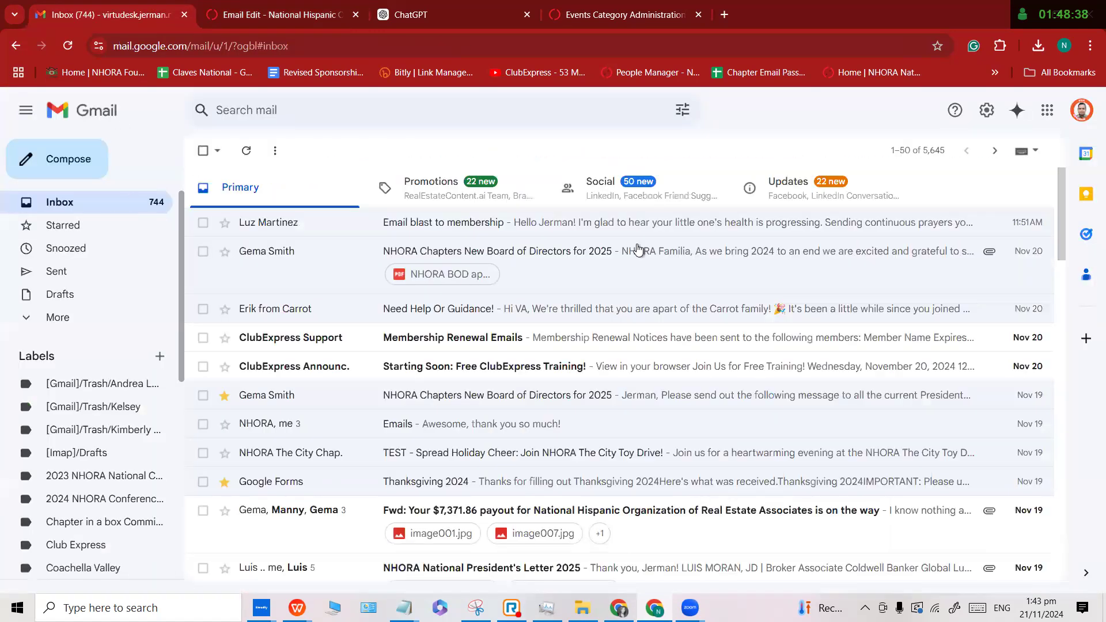
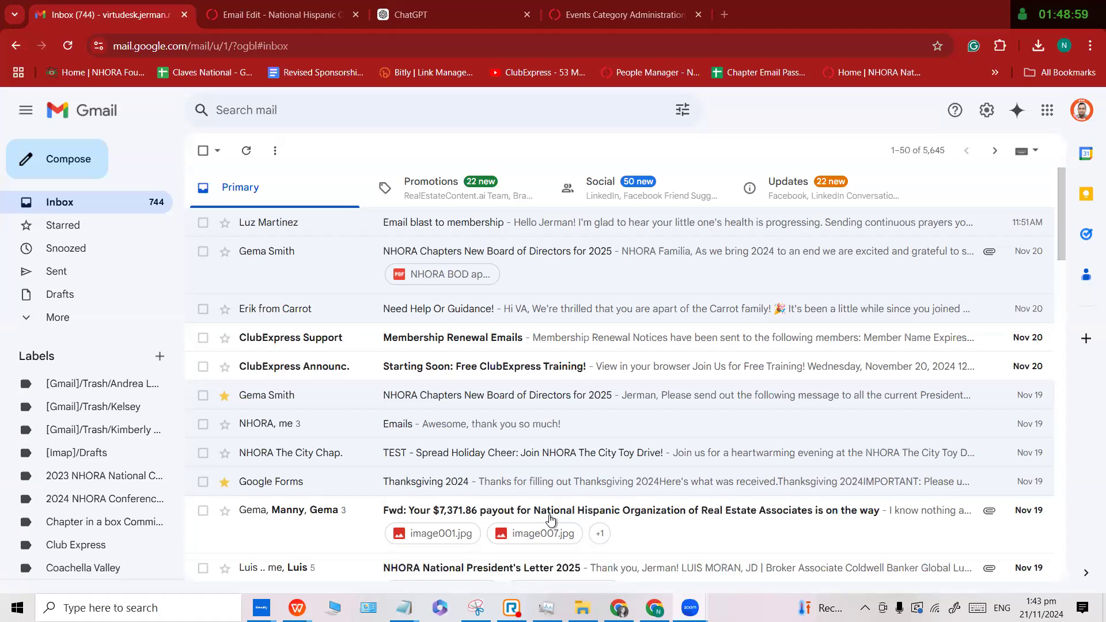
# Refresh the inbox, open the TEST email for the NHORA Southwest Idaho Mixer and review it through to the register-now banner.
pyautogui.click(247, 155)
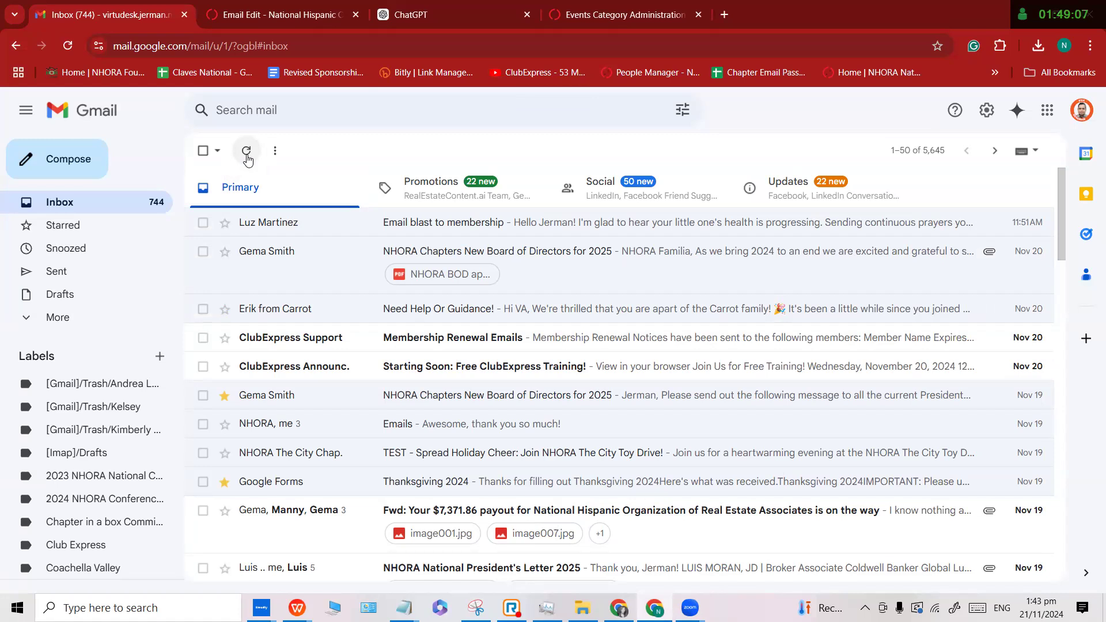
pyautogui.click(247, 156)
pyautogui.click(248, 156)
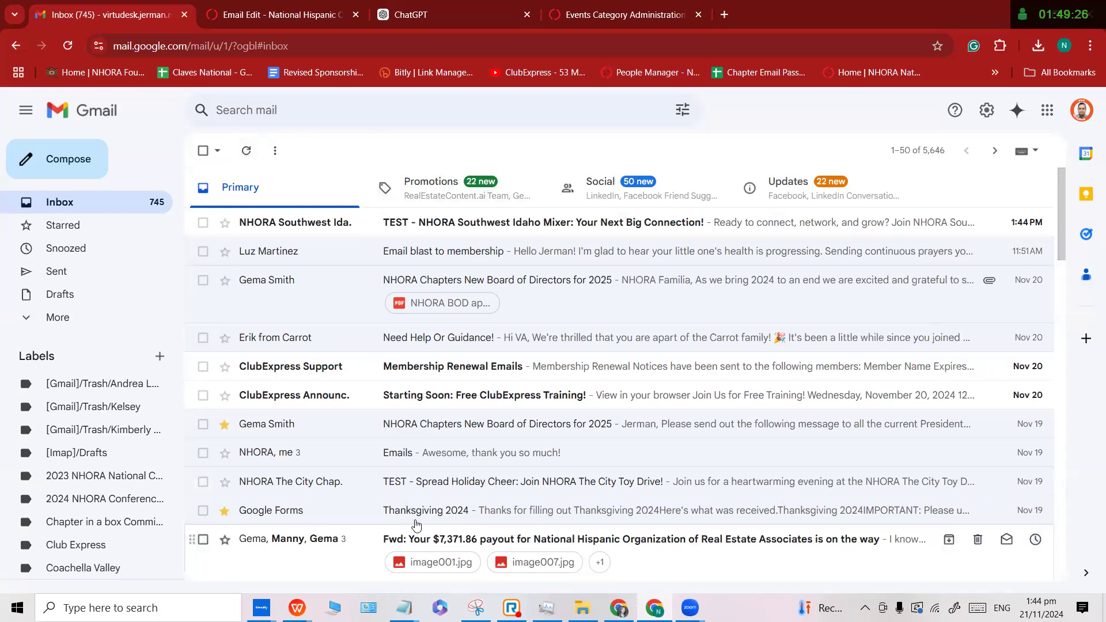
pyautogui.click(410, 229)
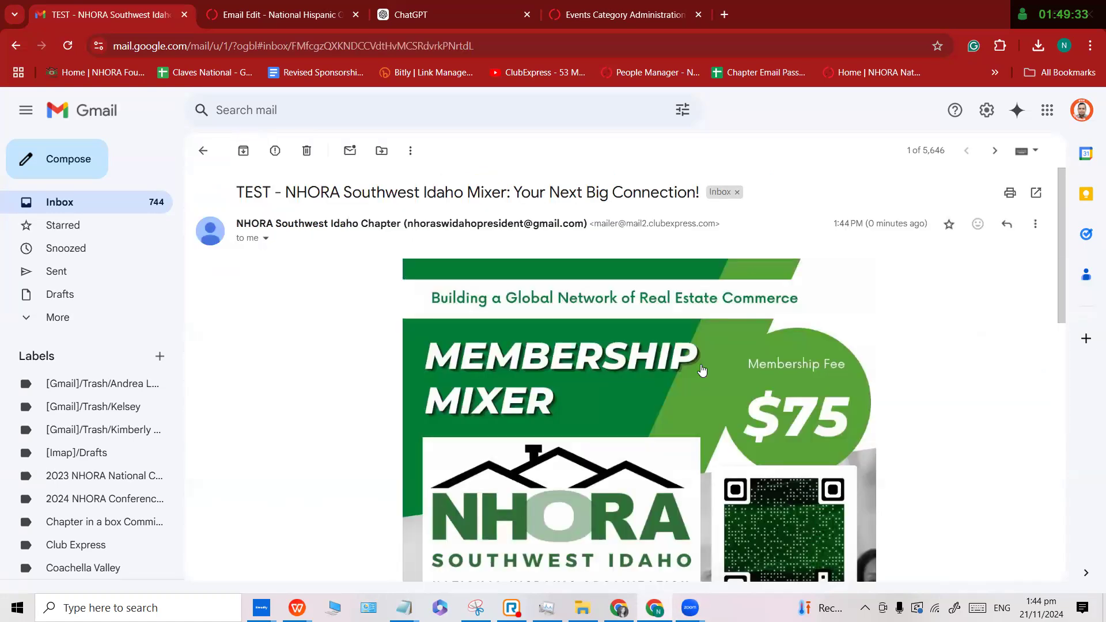
pyautogui.scroll(-8, 703, 368)
pyautogui.scroll(-5, 722, 344)
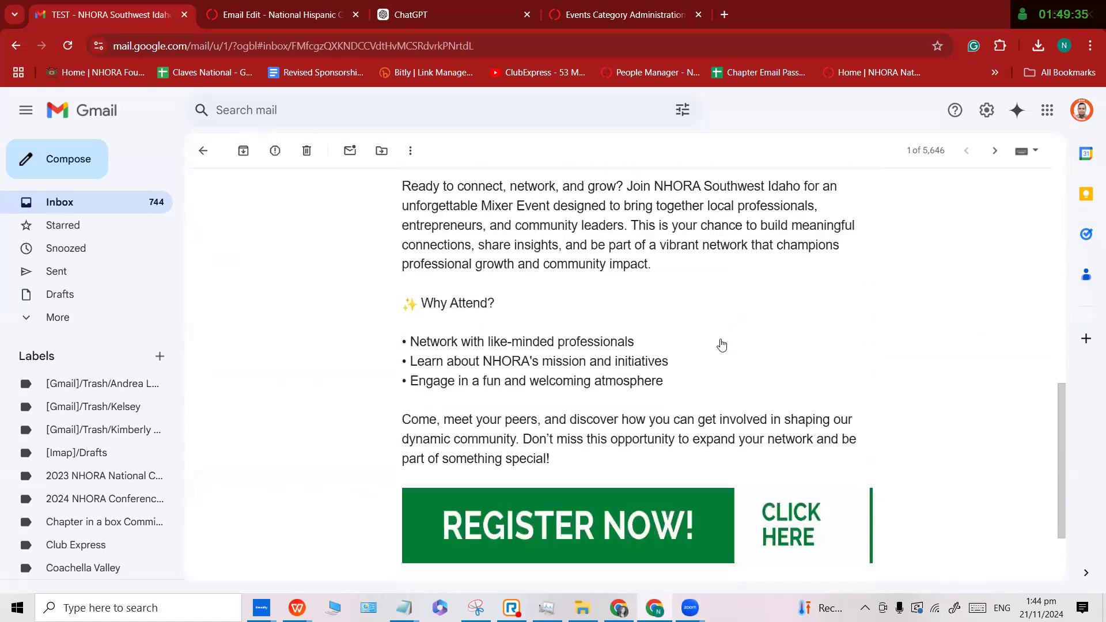
# Test the register-now banner's link in a new browser tab, check it against the other open tabs, and close it.
pyautogui.rightClick(566, 413)
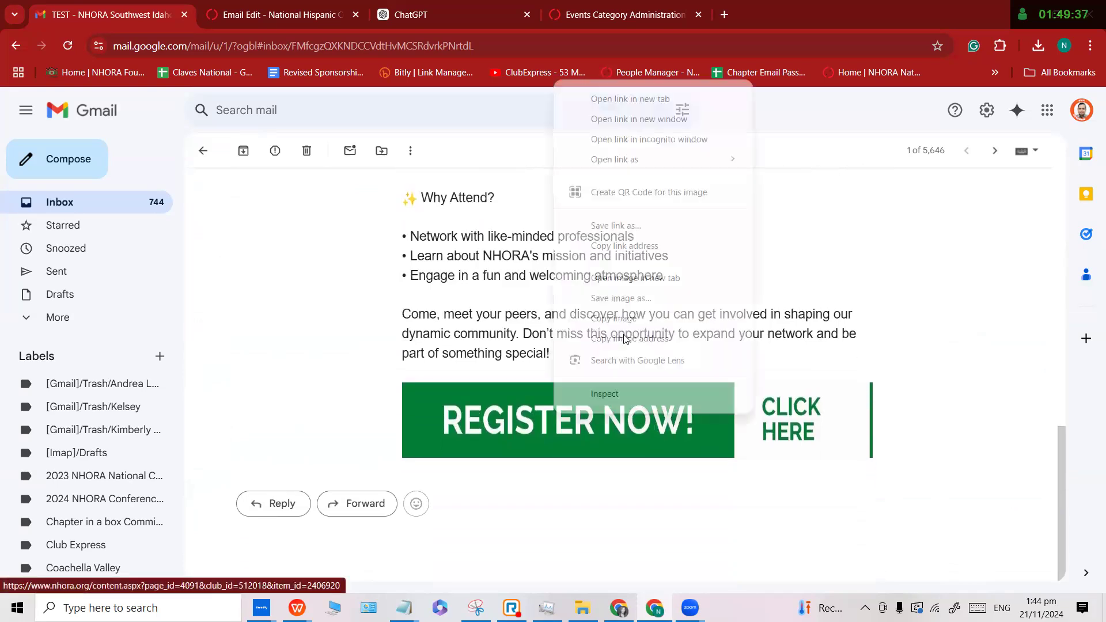
pyautogui.click(610, 100)
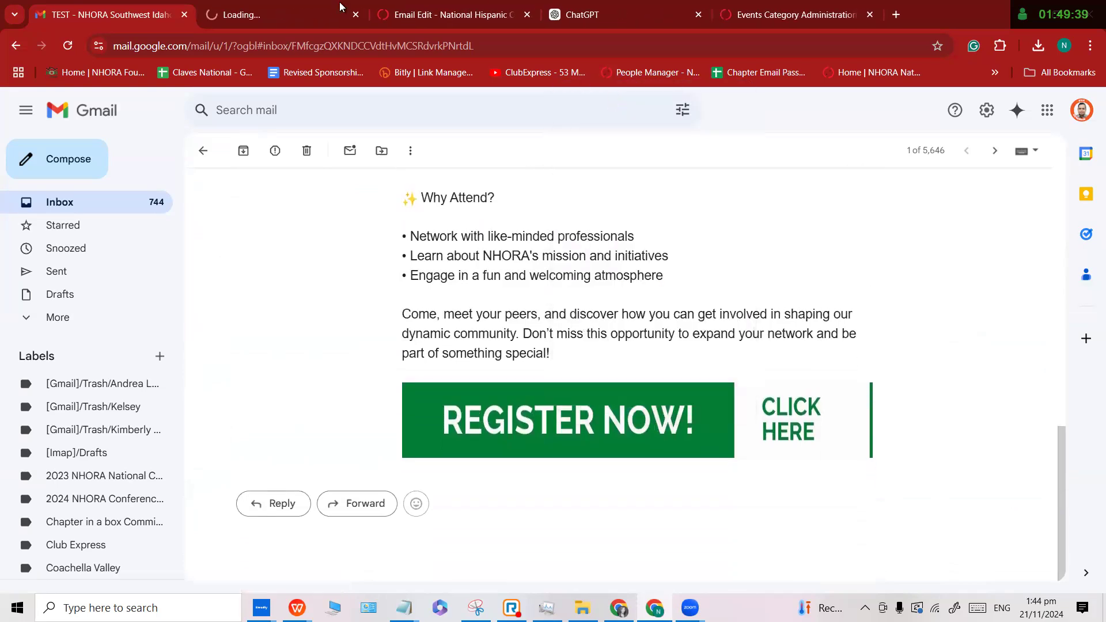
pyautogui.click(278, 10)
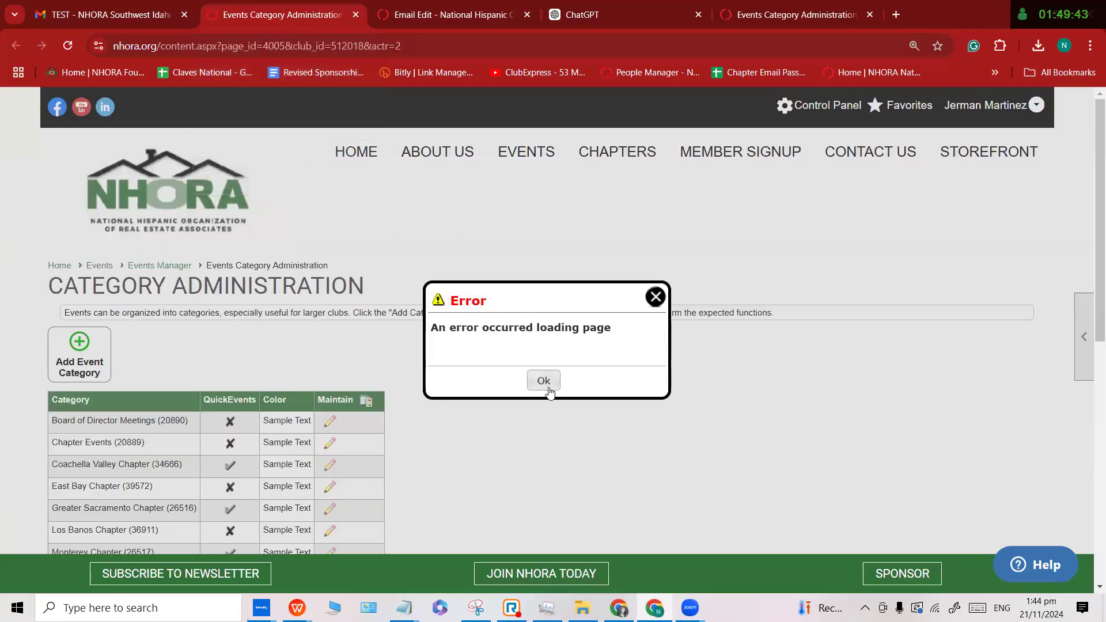
pyautogui.click(173, 14)
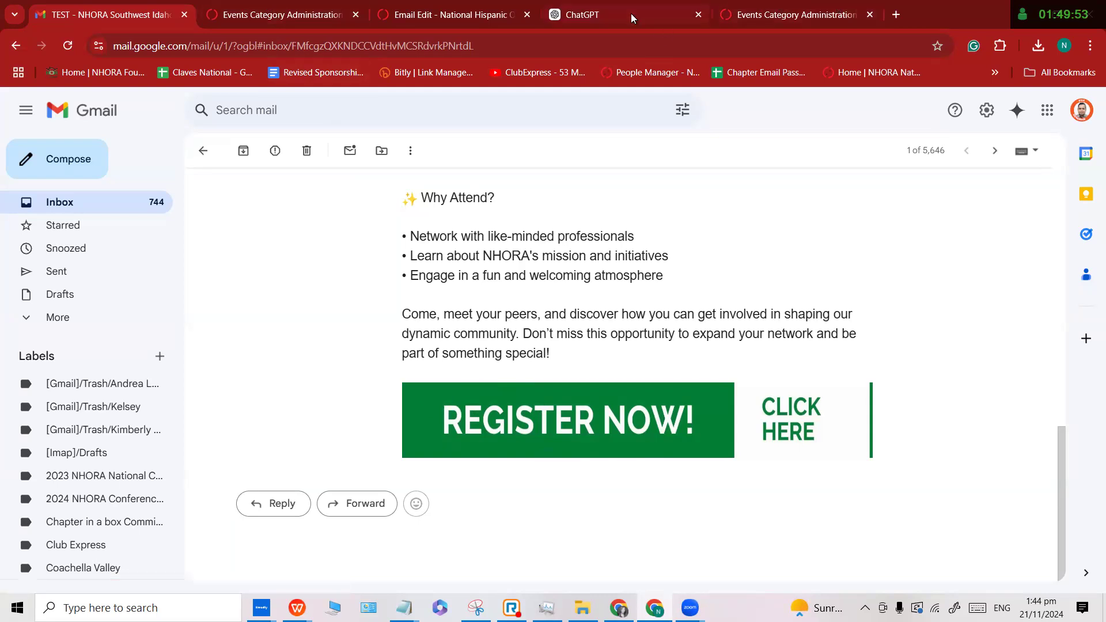
pyautogui.click(325, 14)
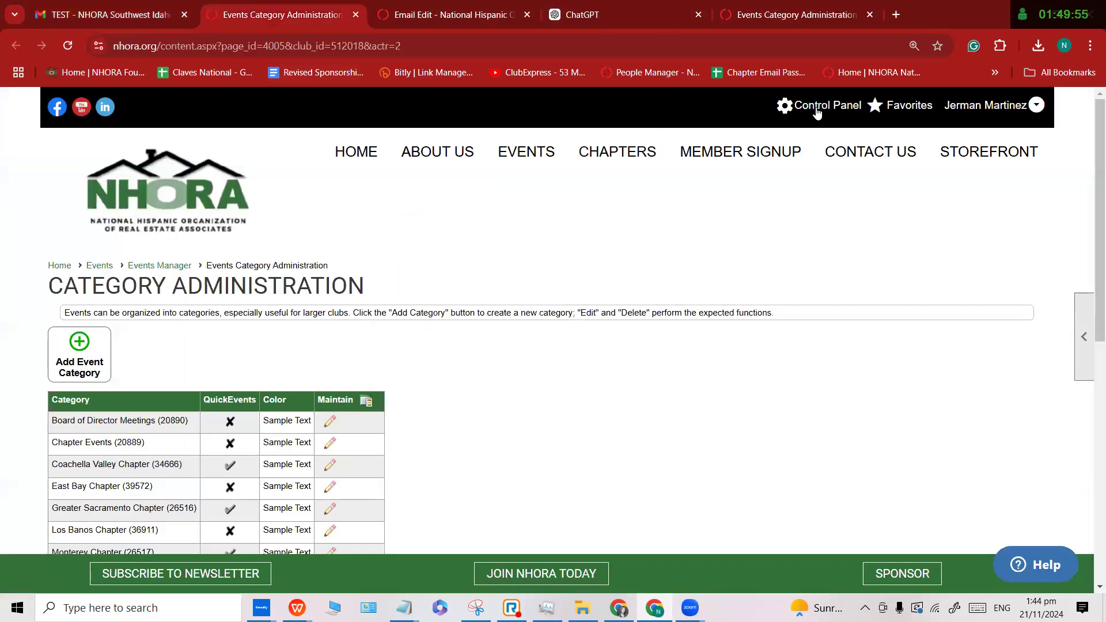
pyautogui.click(790, 19)
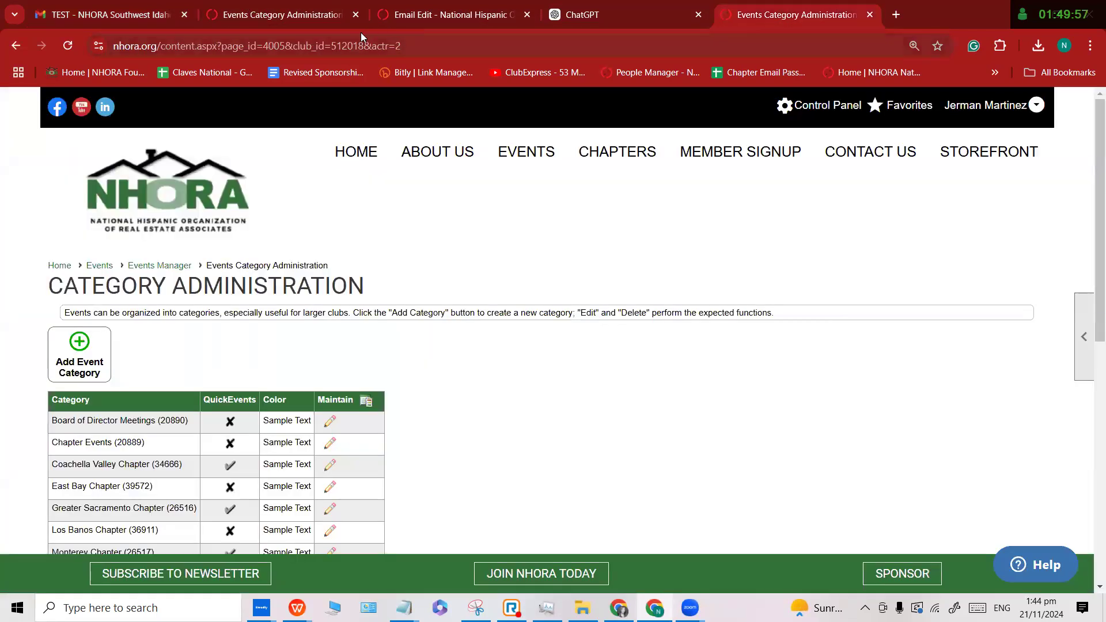
pyautogui.click(251, 8)
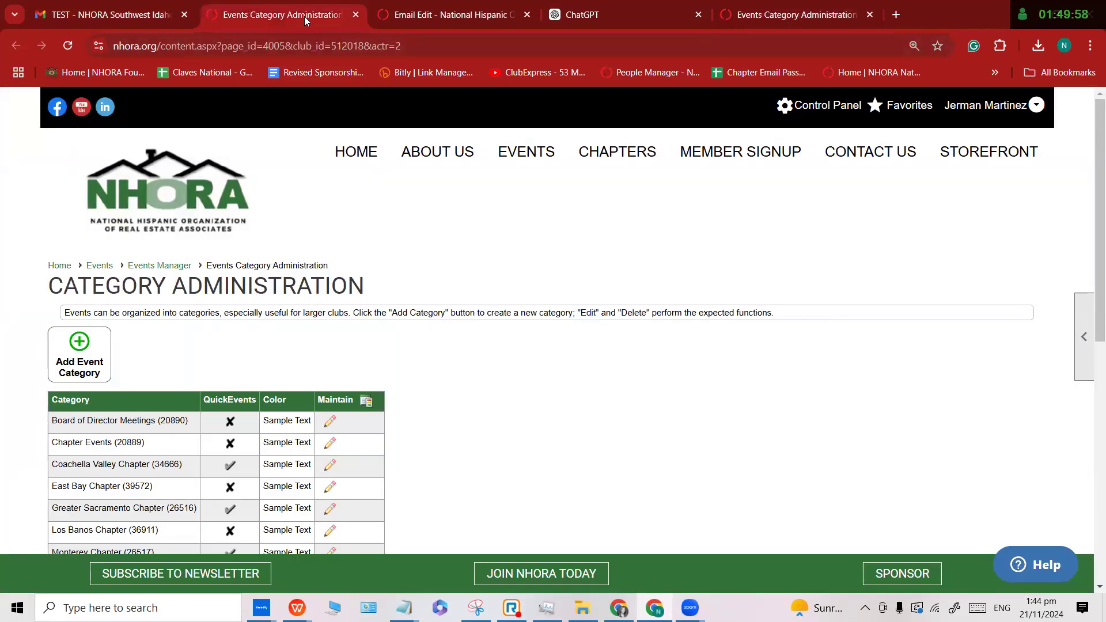
pyautogui.click(356, 15)
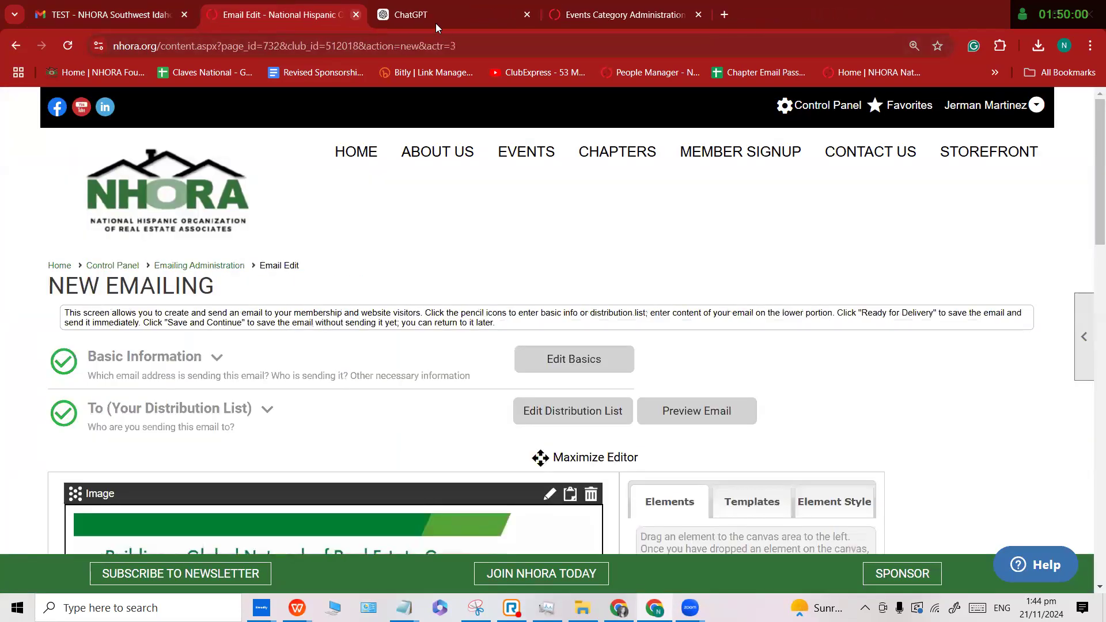
# Return to the email draft and open the invitation text element for editing at the register-now banner.
pyautogui.click(118, 17)
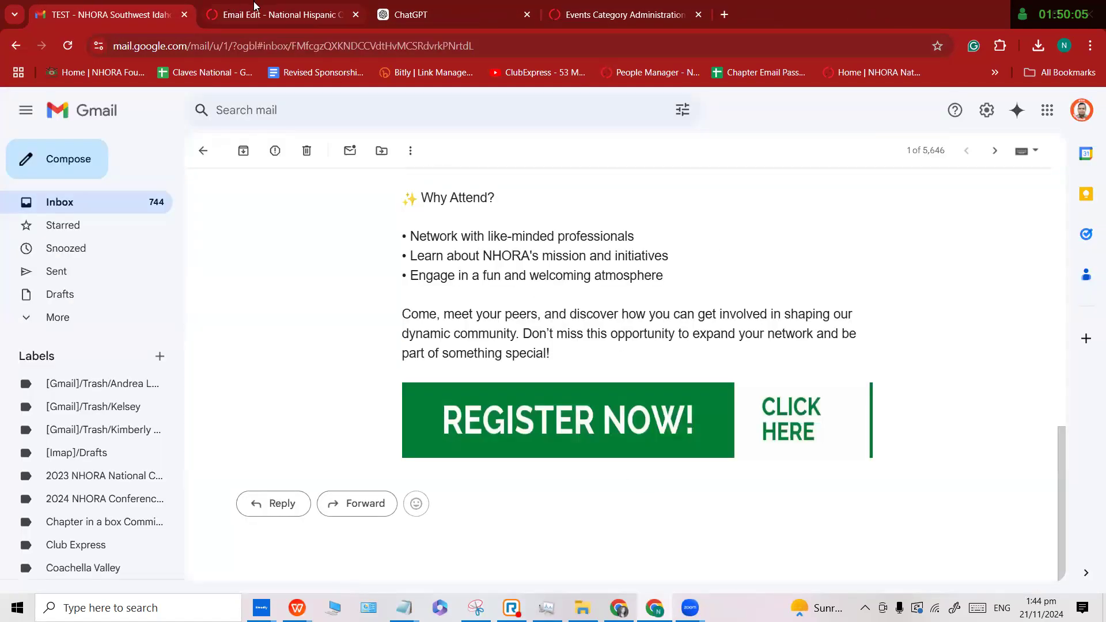
pyautogui.click(234, 7)
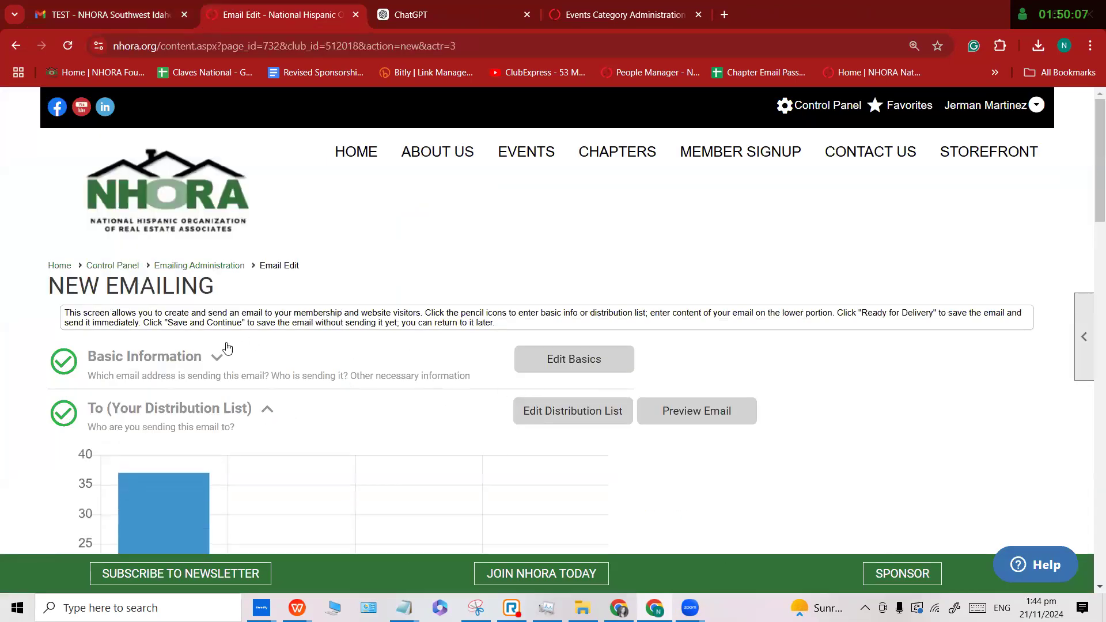
pyautogui.scroll(-8, 384, 362)
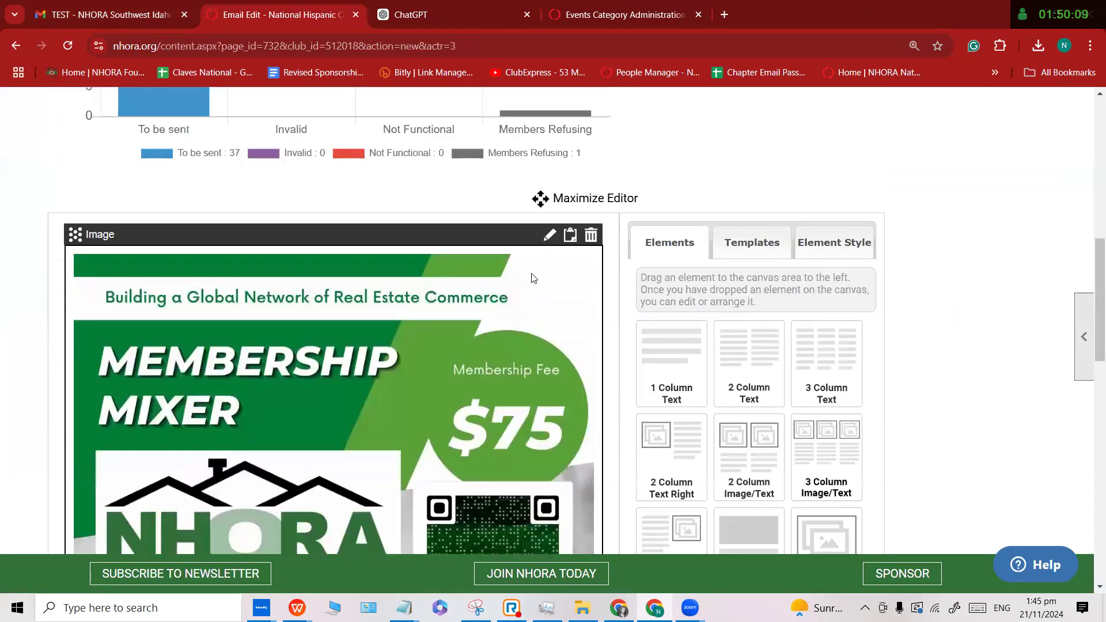
pyautogui.scroll(-15, 531, 286)
pyautogui.scroll(6, 543, 254)
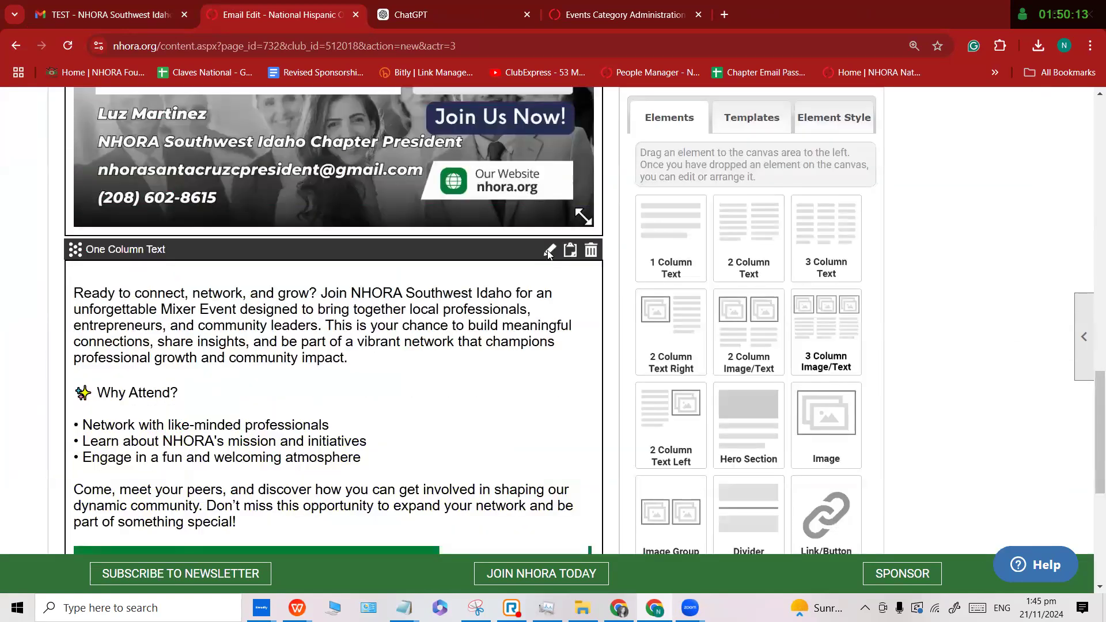
pyautogui.click(550, 249)
pyautogui.scroll(-3, 649, 360)
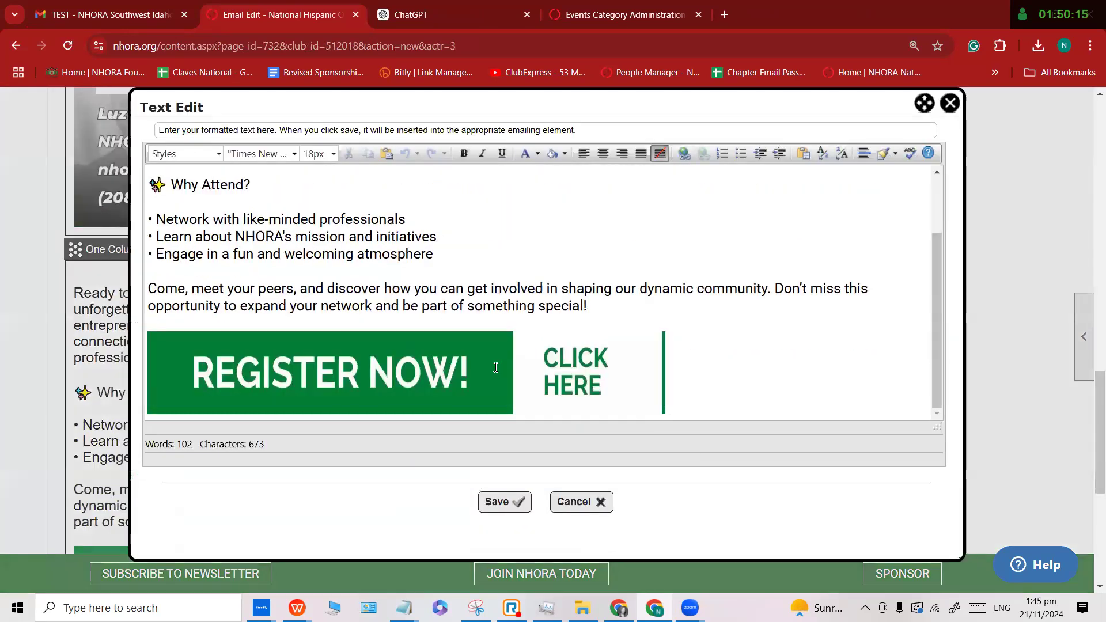
# Start a new link on the register-now banner, displayed as an image and with the link type Future Event.
pyautogui.click(648, 361)
pyautogui.click(681, 159)
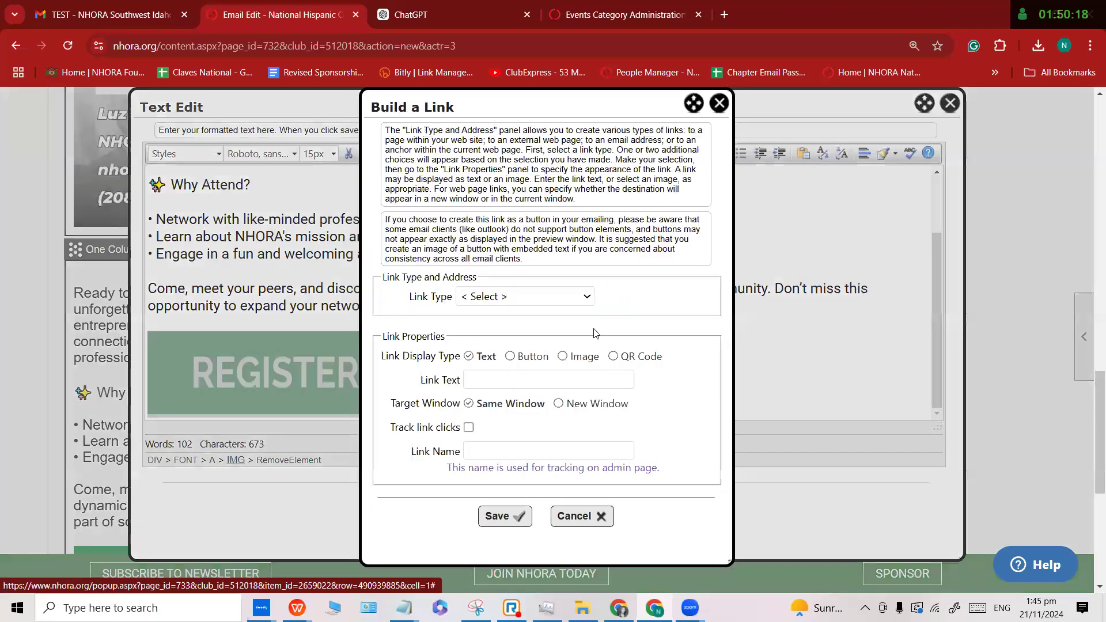
pyautogui.click(562, 356)
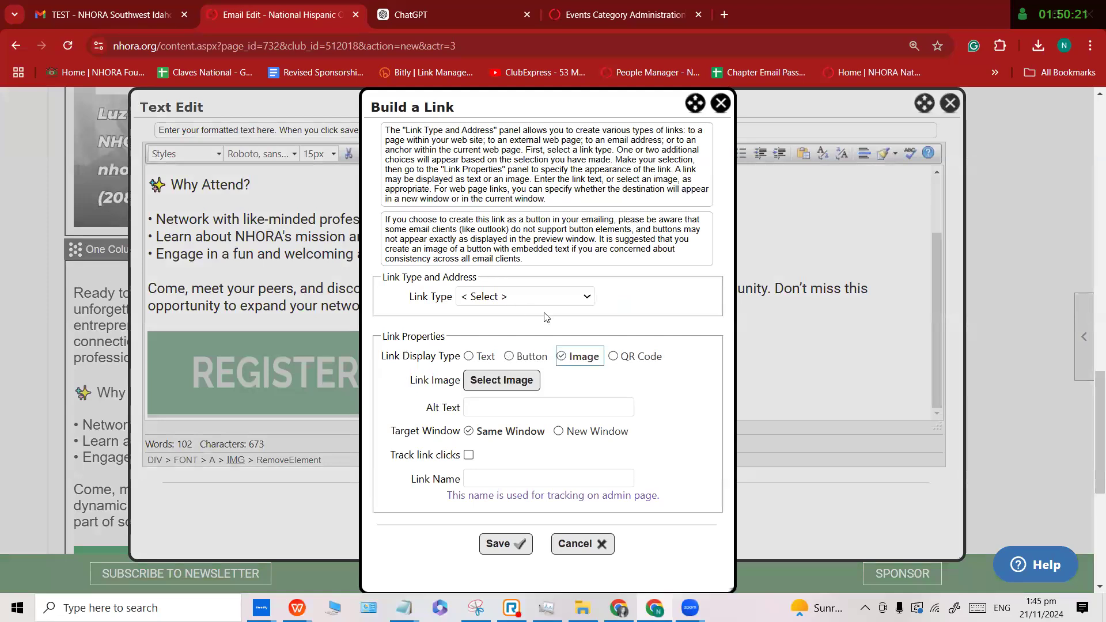
pyautogui.click(511, 300)
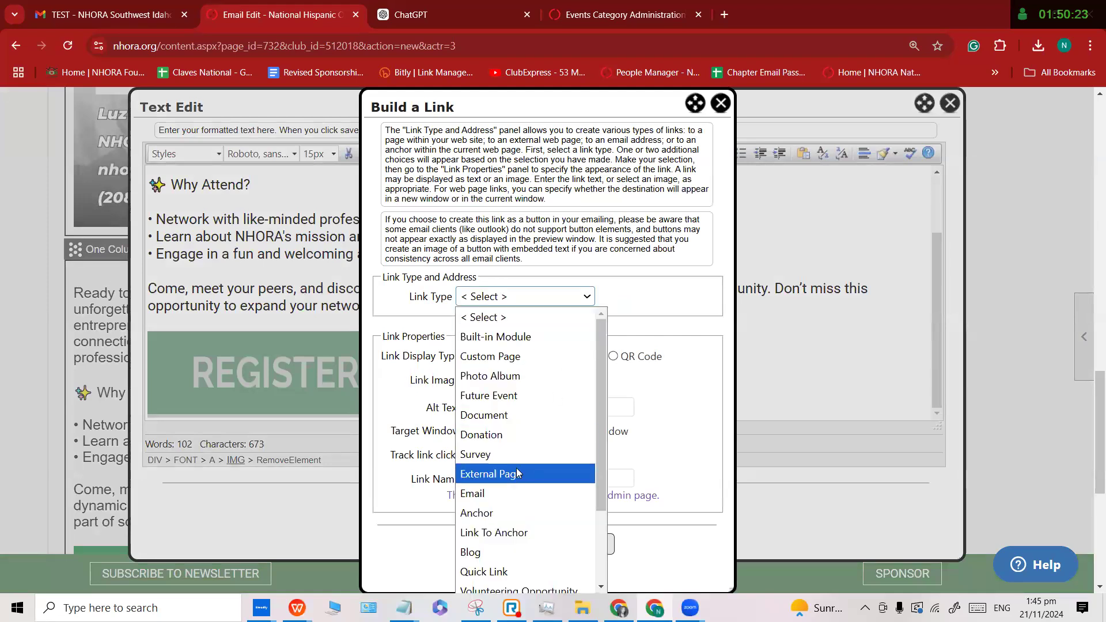
pyautogui.click(489, 395)
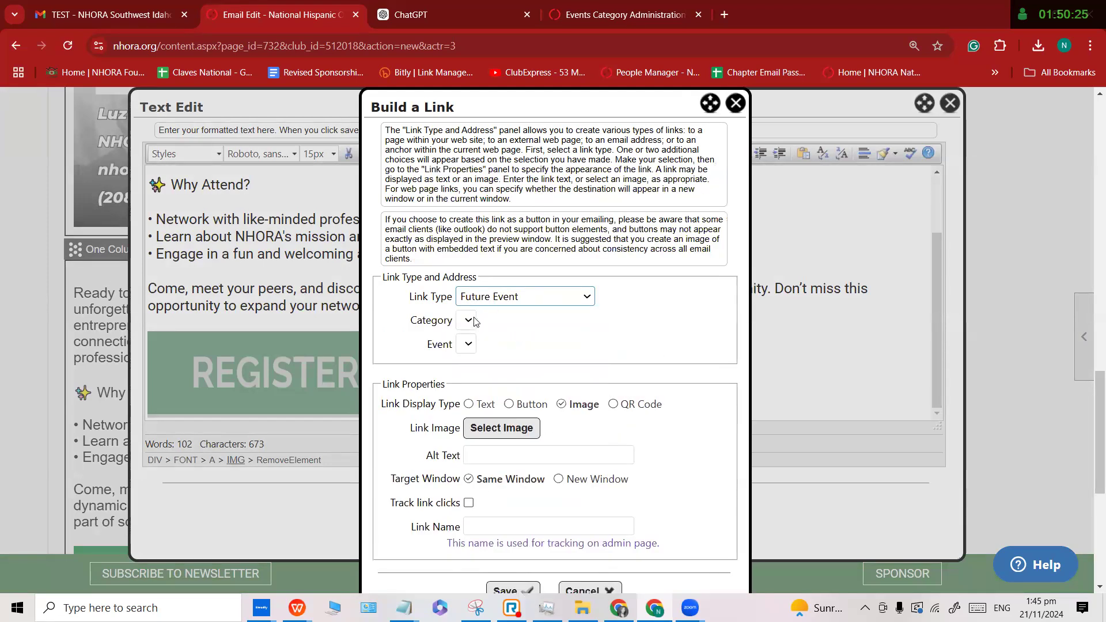
pyautogui.click(478, 322)
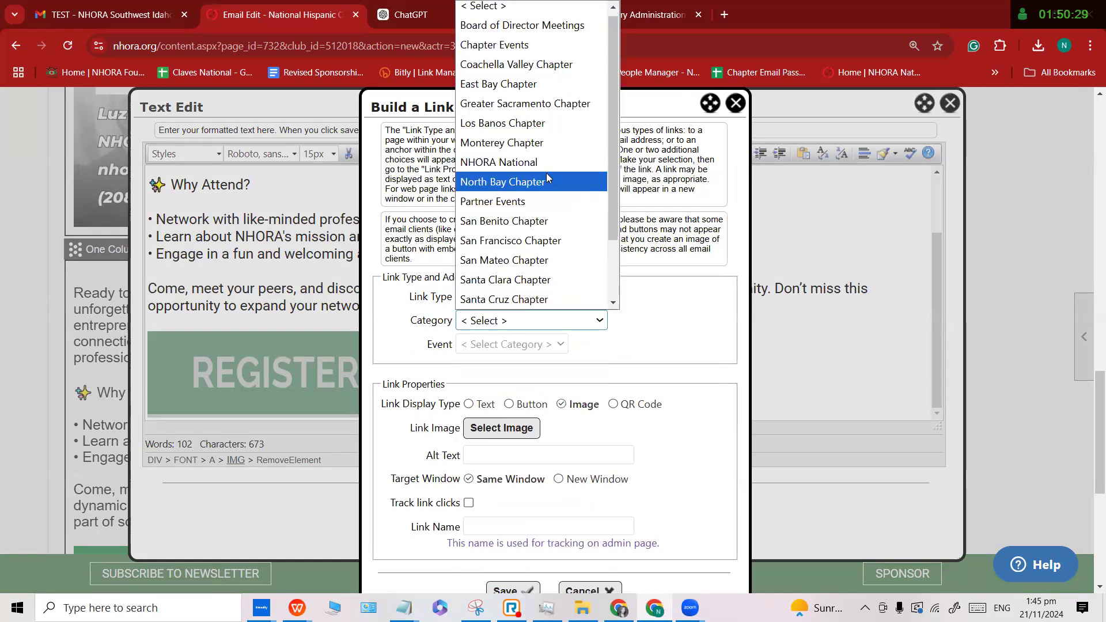
# Load nhora.org in the ChatGPT tab and look through the events calendar for the upcoming chapter events.
pyautogui.click(439, 16)
pyautogui.click(433, 45)
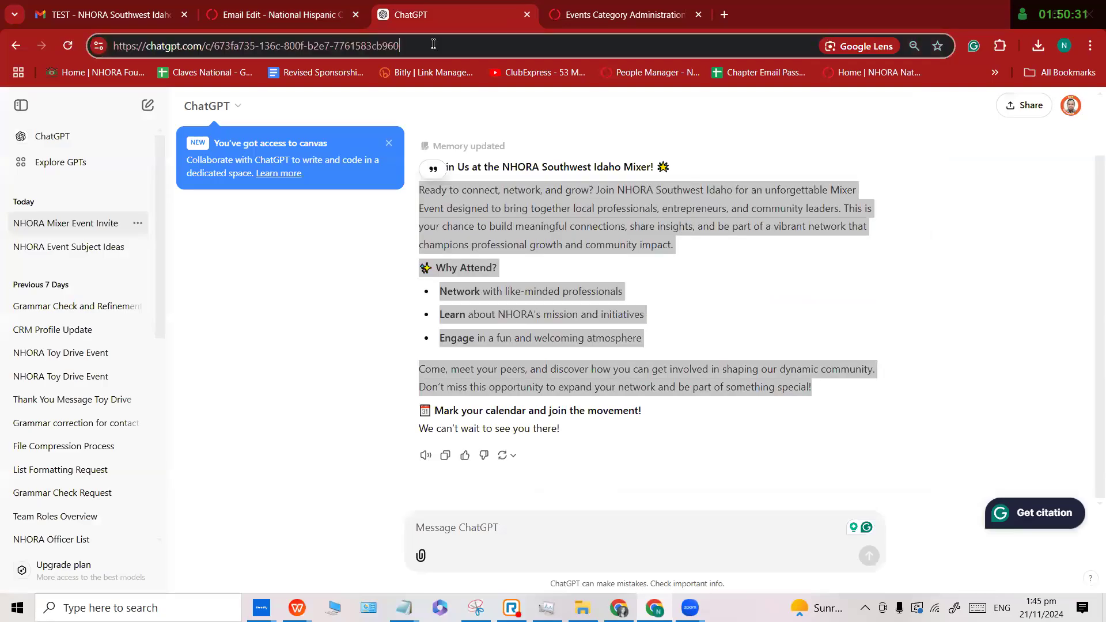
pyautogui.write('nho')
pyautogui.press('Return')
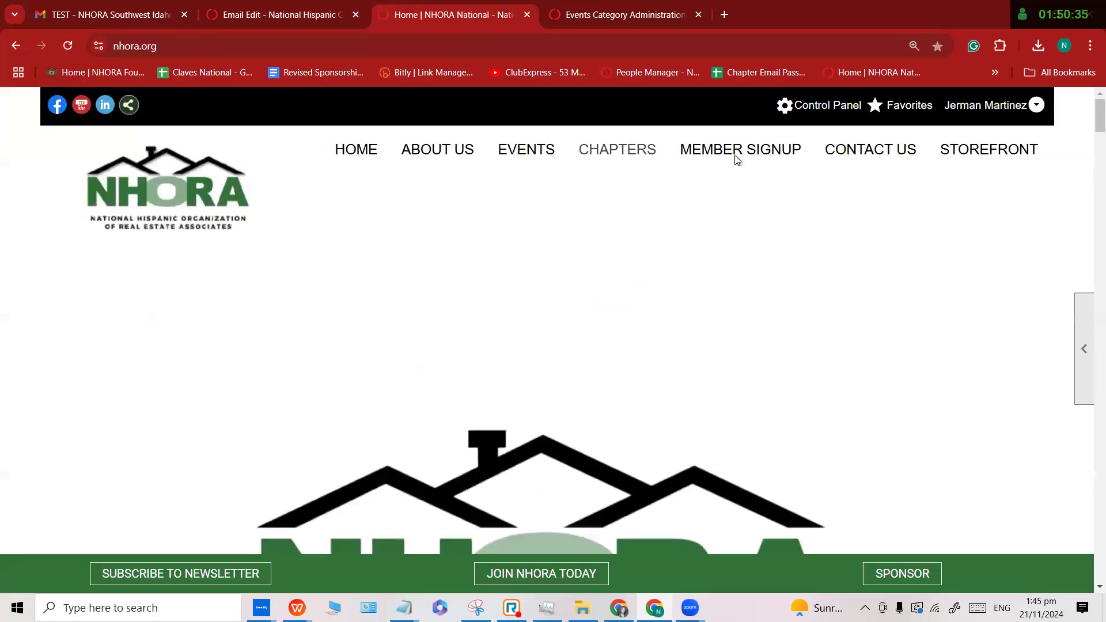
pyautogui.click(540, 154)
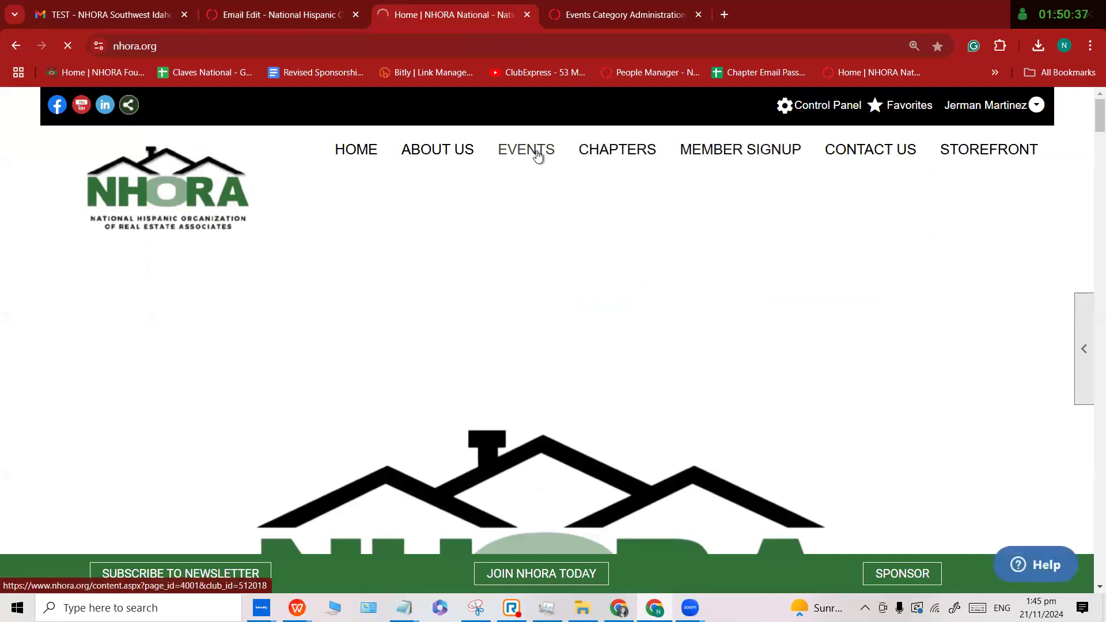
pyautogui.scroll(-10, 852, 308)
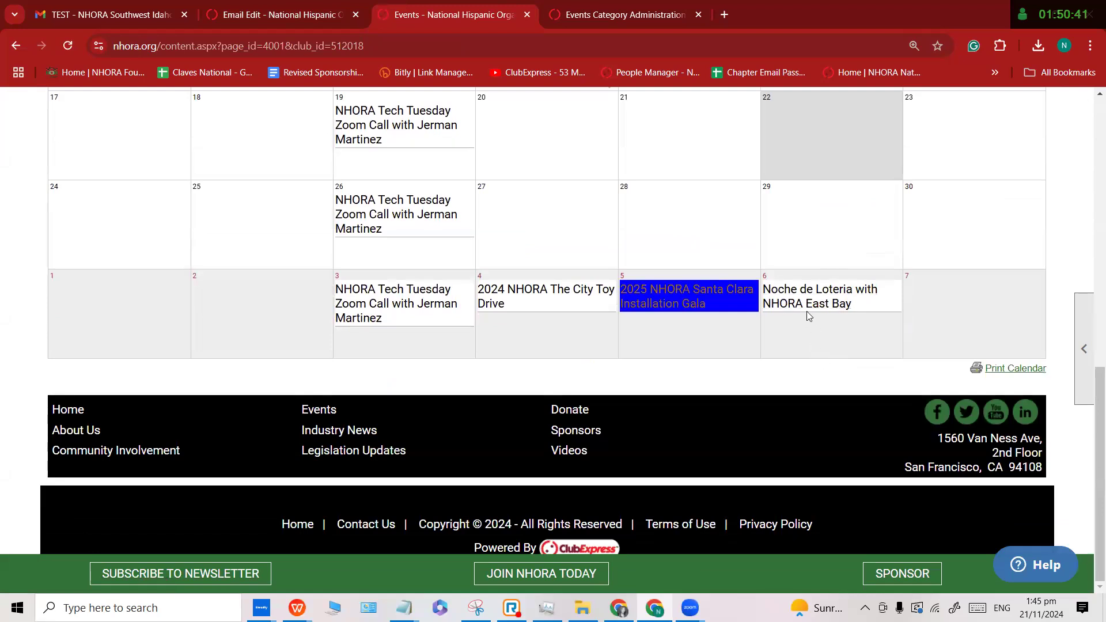
# Set the link's category to East Bay Chapter and its event to Noche de Loteria with NHORA East Bay.
pyautogui.hotkey('ctrl', 'shift', 'Tab')
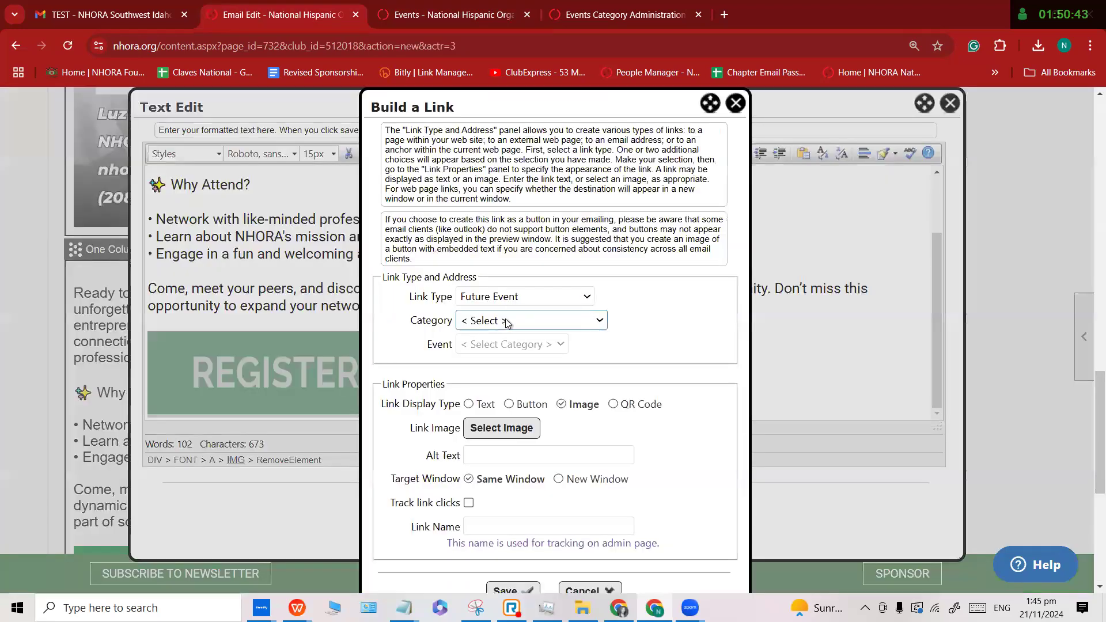
pyautogui.click(506, 321)
pyautogui.scroll(-2, 506, 210)
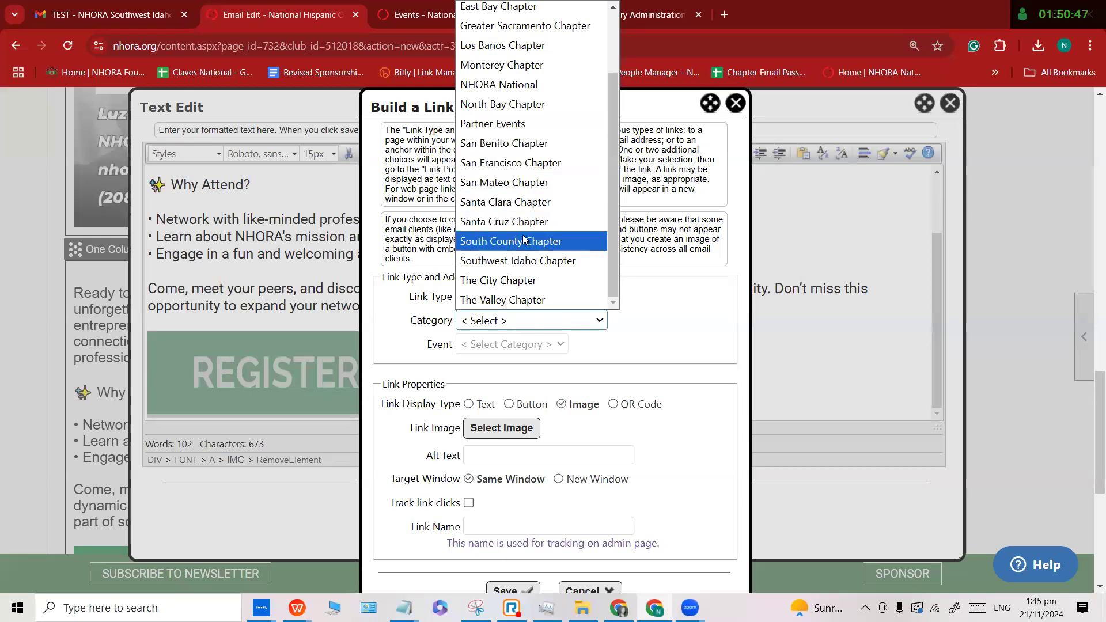
pyautogui.scroll(2, 519, 239)
pyautogui.click(500, 91)
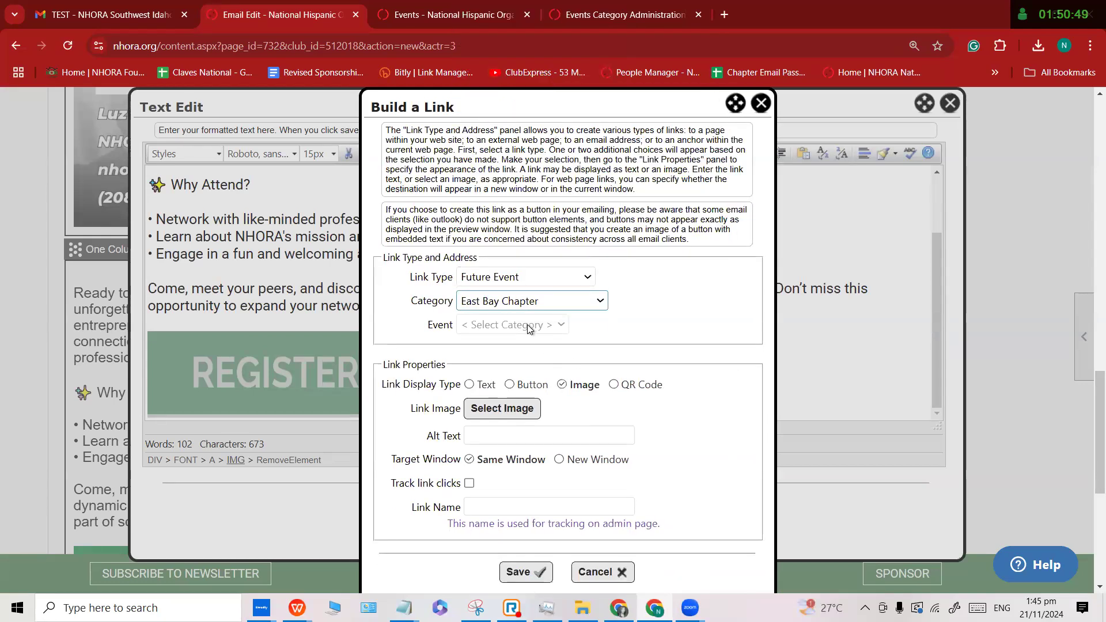
pyautogui.click(520, 325)
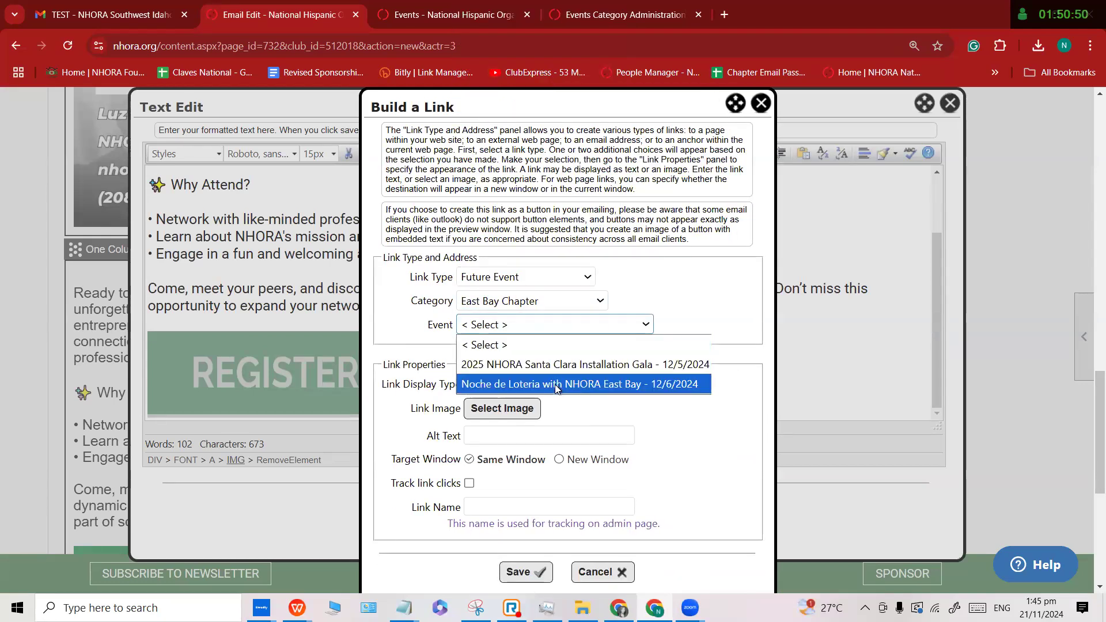
pyautogui.click(596, 385)
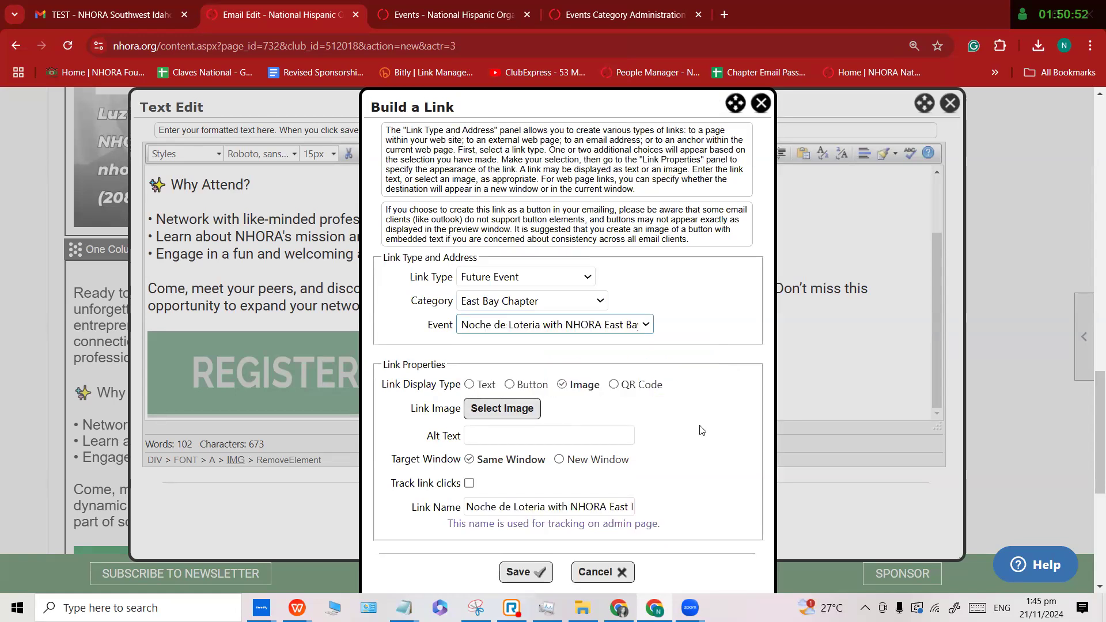
# Search the image library for a link image with a title containing "Register now" in any folder.
pyautogui.click(500, 408)
pyautogui.click(404, 184)
pyautogui.click(385, 217)
pyautogui.click(455, 185)
pyautogui.click(458, 219)
pyautogui.click(543, 185)
pyautogui.write('Registration')
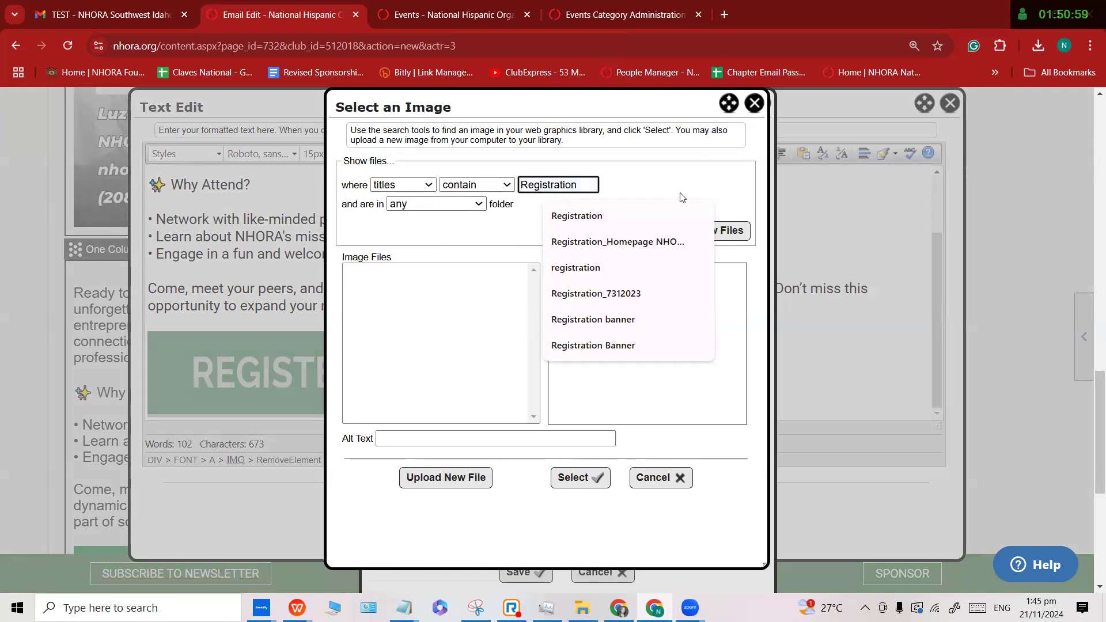
pyautogui.doubleClick(569, 185)
pyautogui.write('Register now')
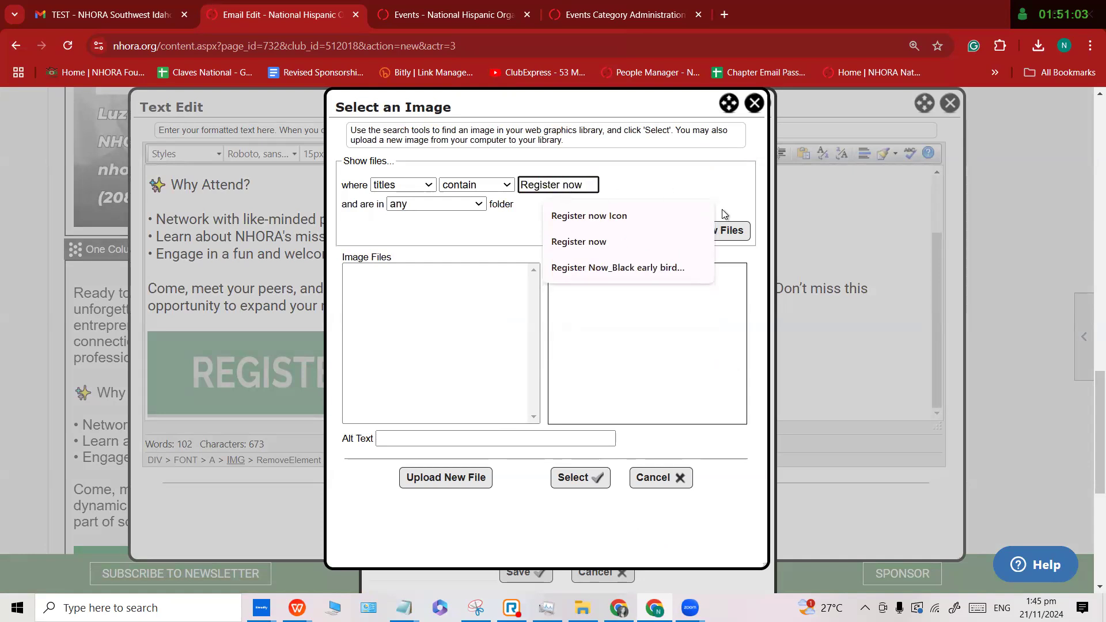
pyautogui.click(728, 234)
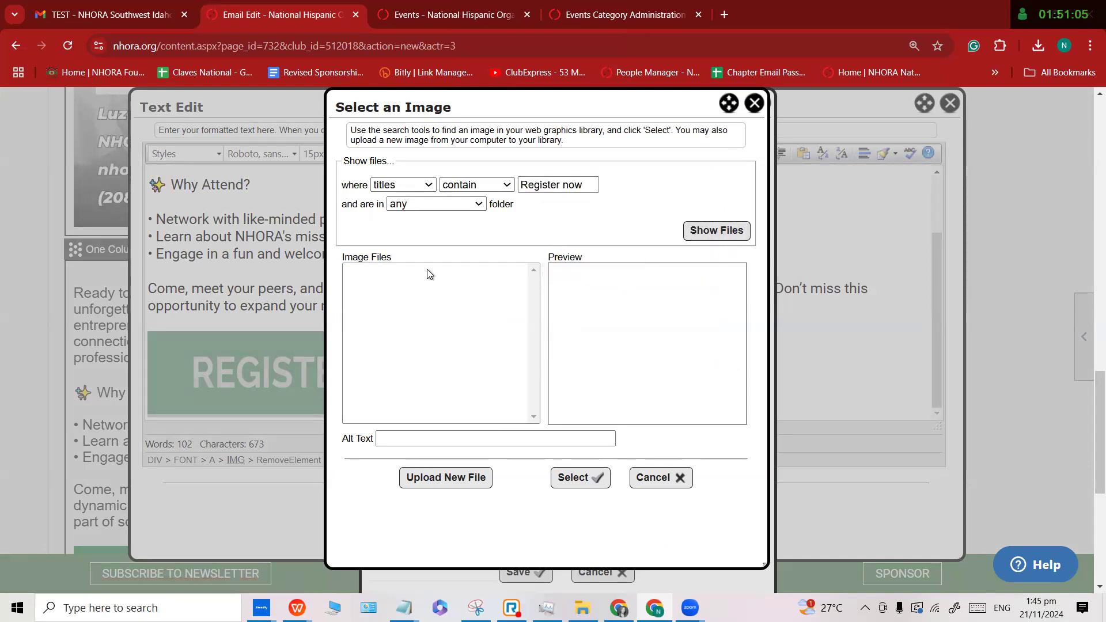
# Choose the green Register Now! Click Here banner from the image files as the link image.
pyautogui.scroll(-3, 468, 339)
pyautogui.scroll(1, 443, 341)
pyautogui.click(408, 331)
pyautogui.click(409, 337)
pyautogui.click(593, 477)
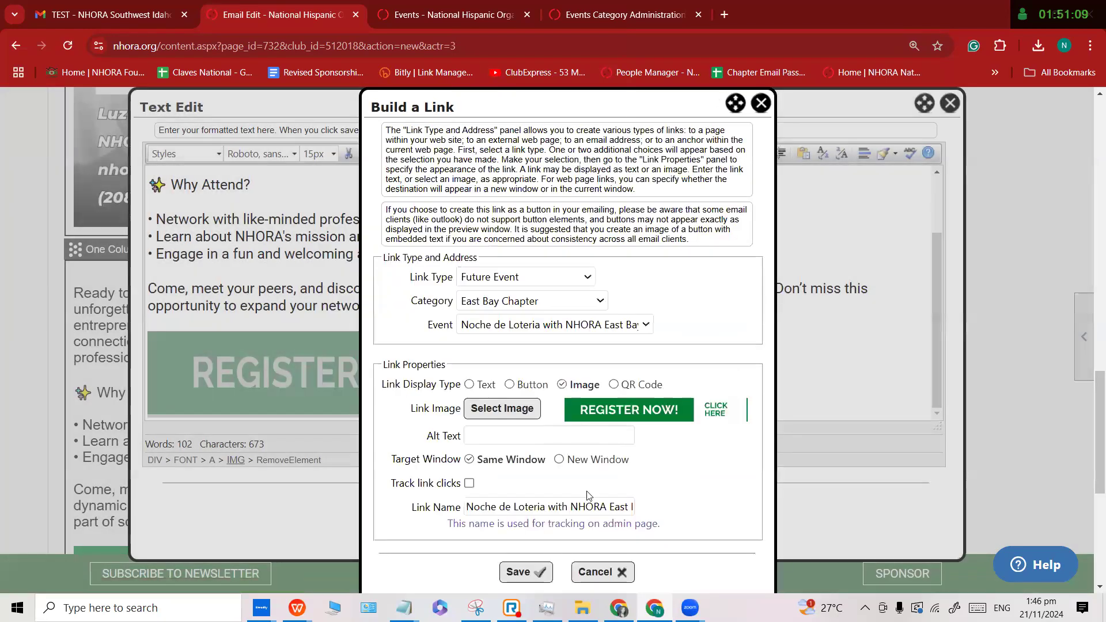
# Save the link settings to insert the linked Register Now! banner into the text block.
pyautogui.scroll(-3, 553, 345)
pyautogui.click(522, 427)
pyautogui.scroll(1, 714, 262)
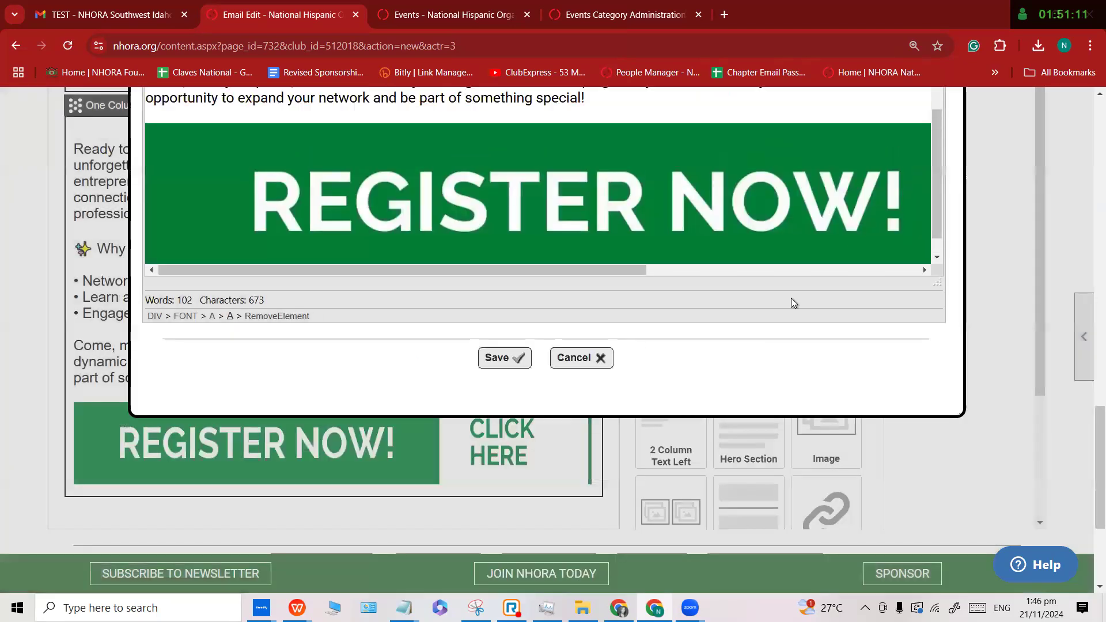
# Shrink the oversized Register Now! banner proportionally until the whole image fits well within the editor's width.
pyautogui.moveTo(620, 272); pyautogui.dragTo(837, 269)
pyautogui.click(877, 178)
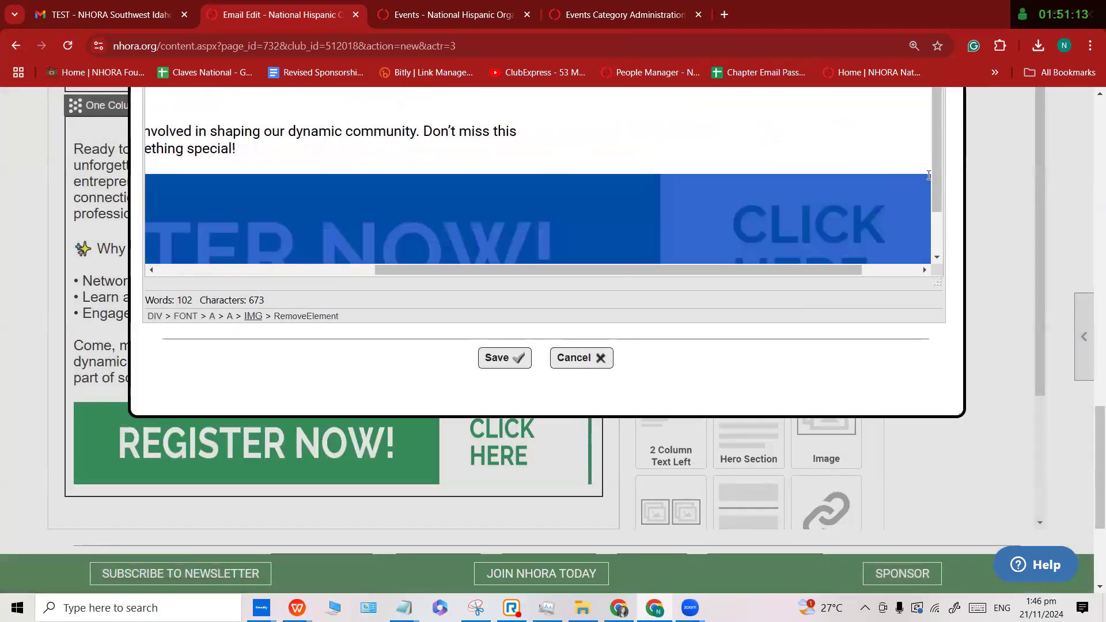
pyautogui.click(903, 271)
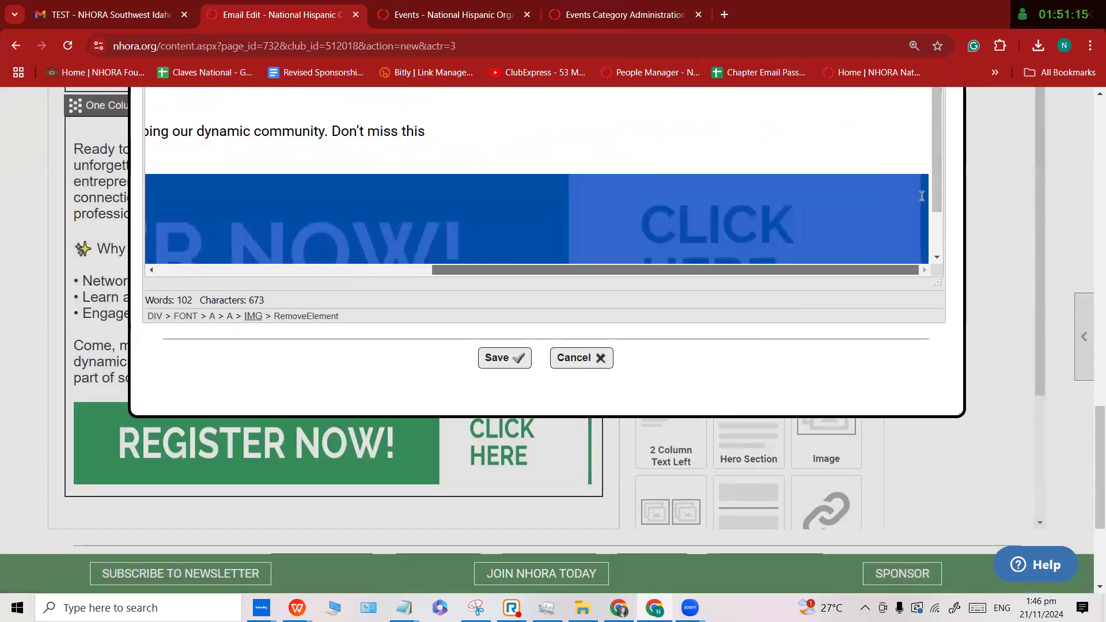
pyautogui.moveTo(927, 174); pyautogui.dragTo(923, 266)
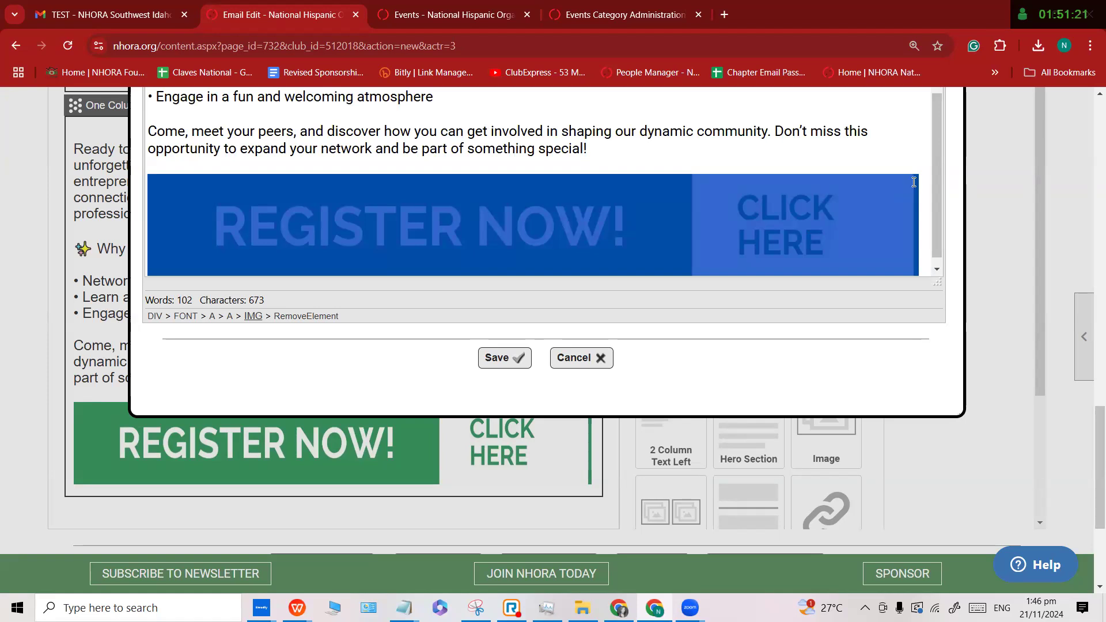
pyautogui.moveTo(919, 173); pyautogui.dragTo(711, 194)
pyautogui.click(801, 210)
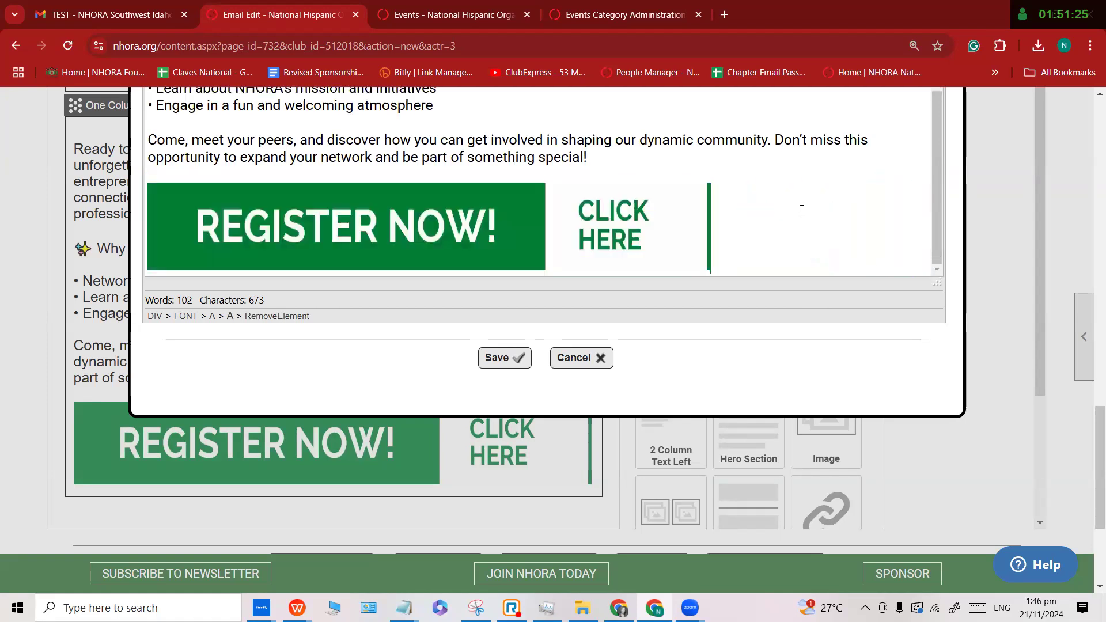
# Fine-tune the Register Now! banner to slightly under its current width and save the text block.
pyautogui.scroll(3, 823, 190)
pyautogui.scroll(4, 842, 195)
pyautogui.scroll(-2, 699, 306)
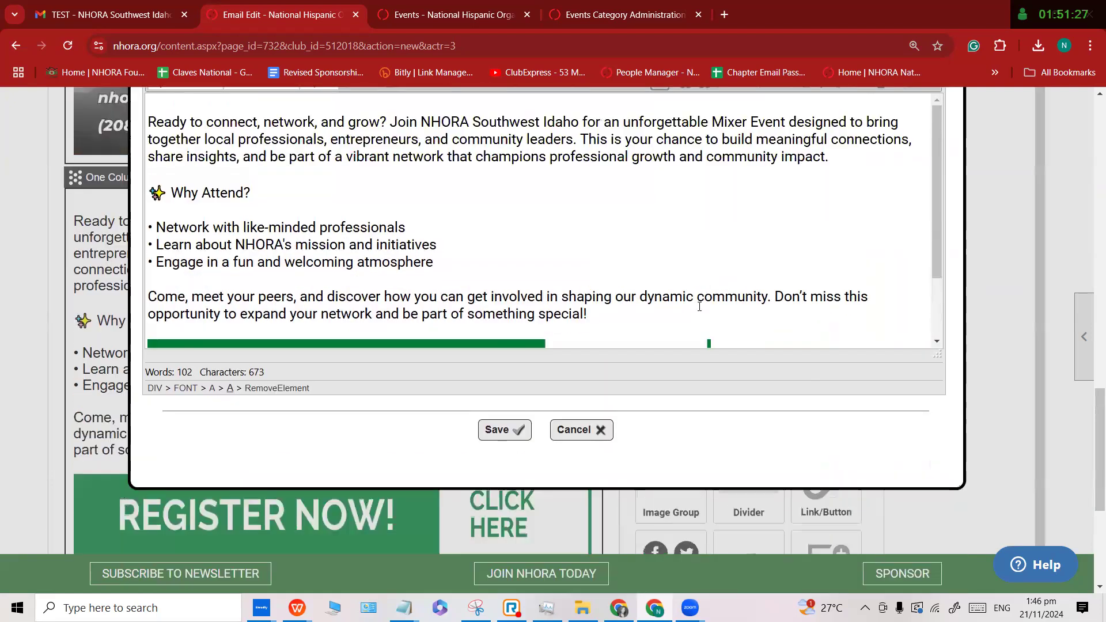
pyautogui.scroll(-1, 699, 300)
pyautogui.click(710, 267)
pyautogui.moveTo(710, 267); pyautogui.dragTo(678, 271)
pyautogui.click(743, 284)
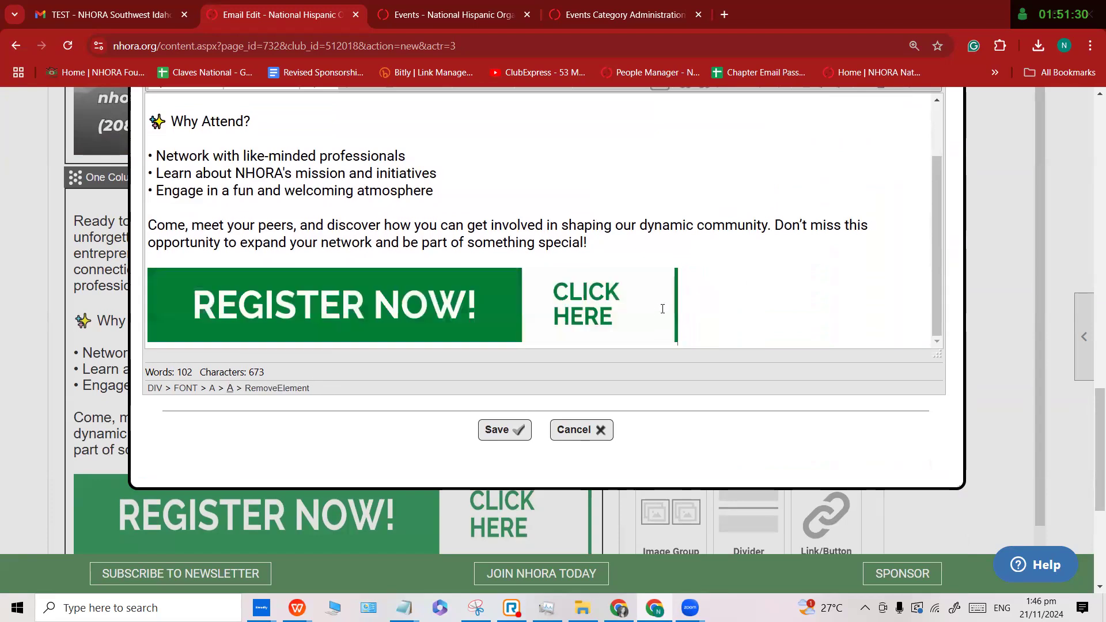
pyautogui.click(674, 340)
pyautogui.moveTo(674, 340); pyautogui.dragTo(688, 345)
pyautogui.click(719, 300)
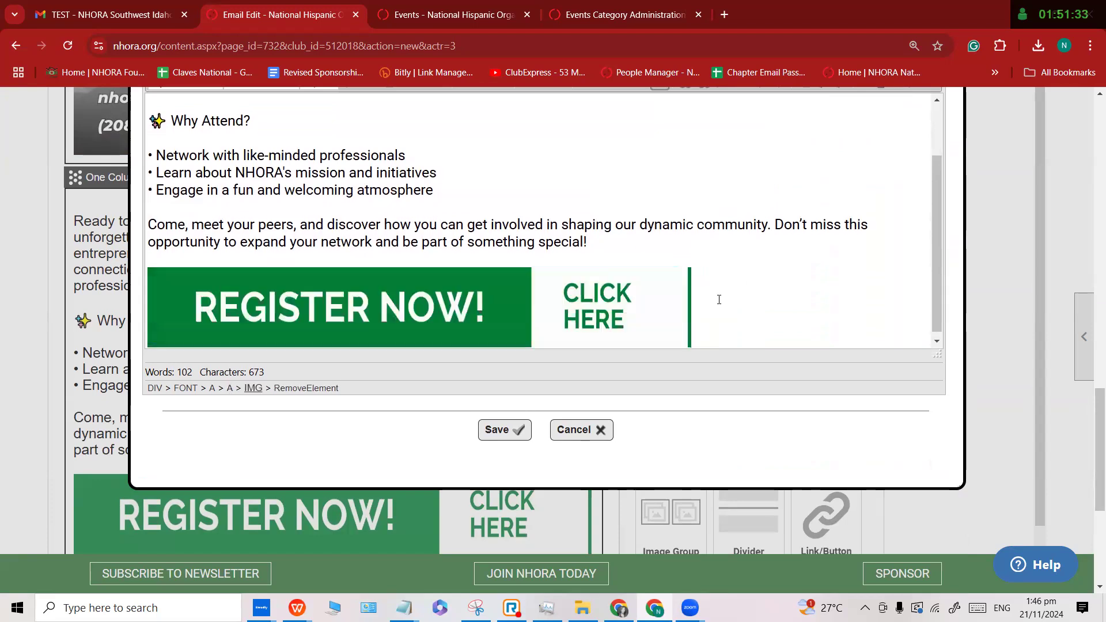
pyautogui.scroll(4, 721, 292)
pyautogui.scroll(-5, 720, 291)
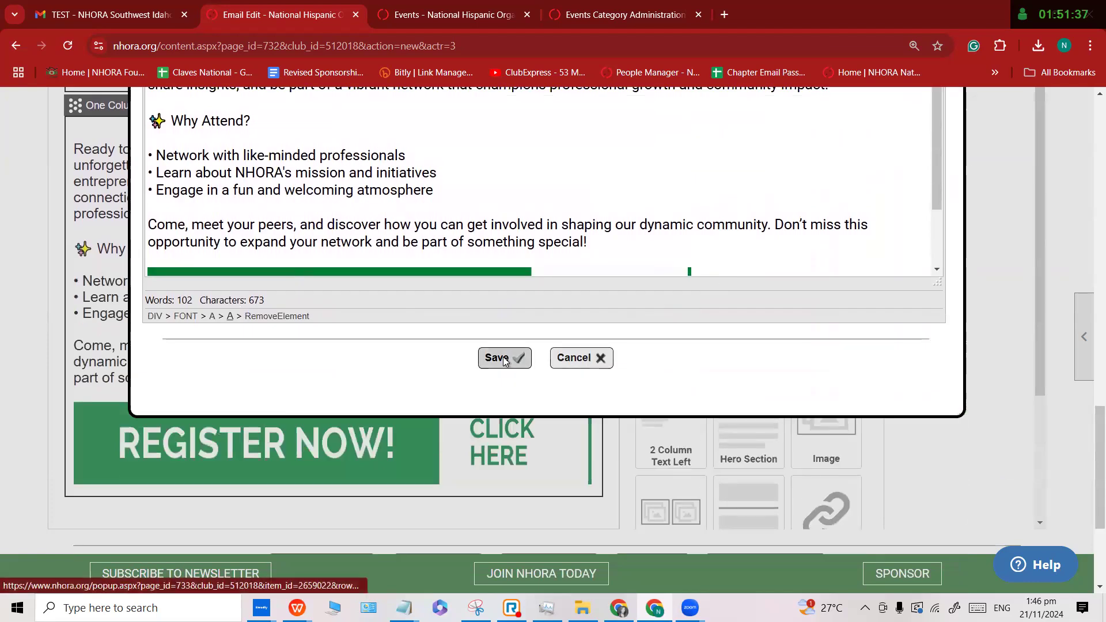
pyautogui.click(503, 358)
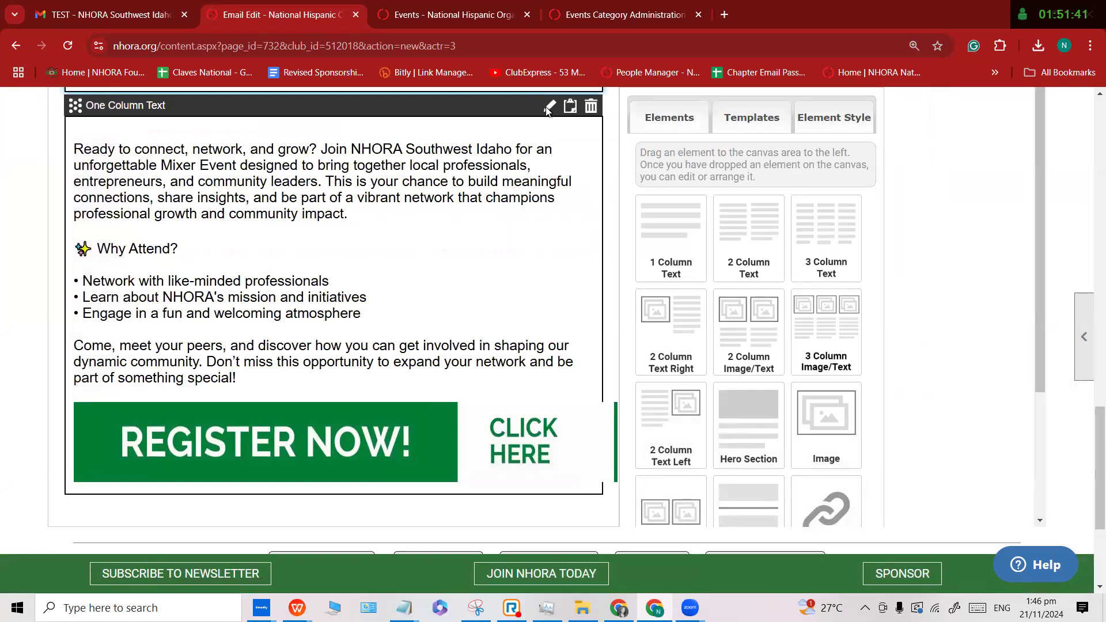
# Reopen the text block, make the Register Now! banner a little narrower, and save it.
pyautogui.scroll(-2, 680, 317)
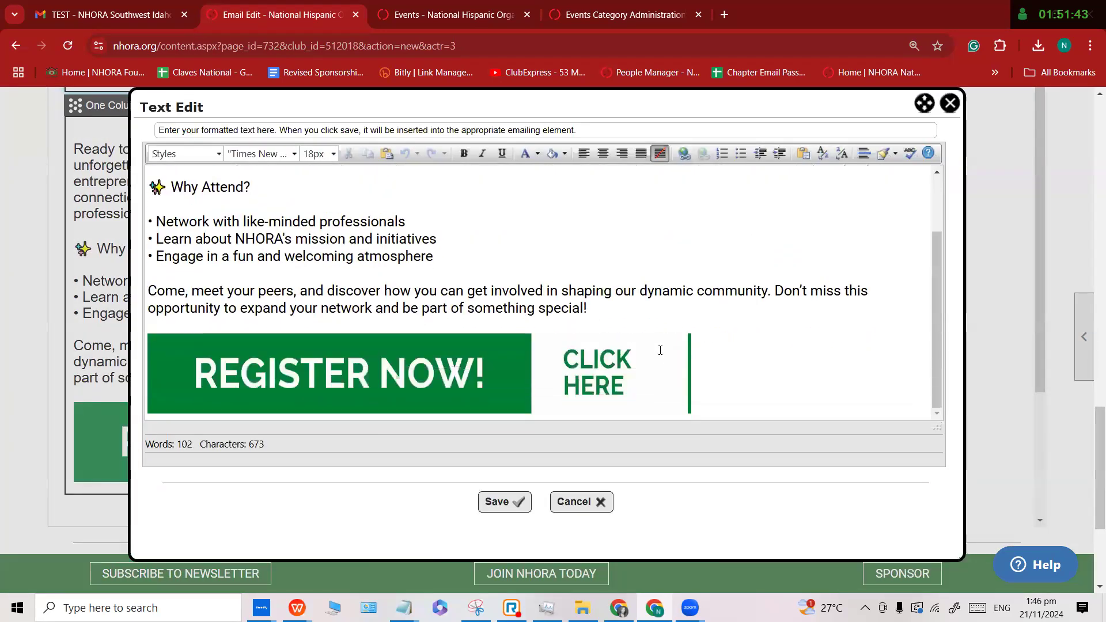
pyautogui.click(687, 410)
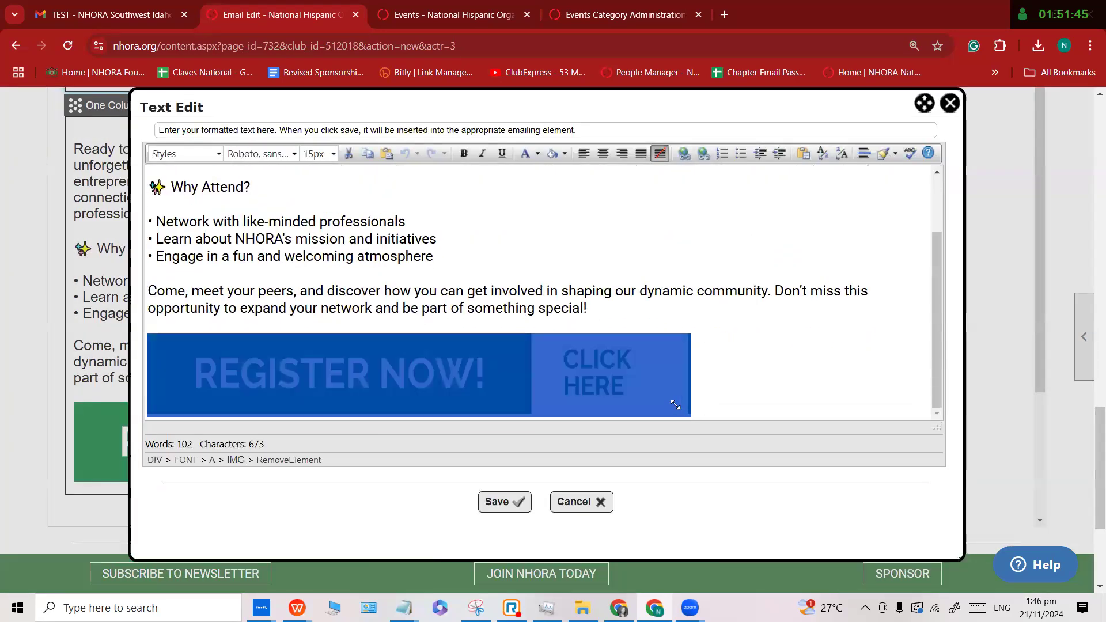
pyautogui.moveTo(691, 415); pyautogui.dragTo(676, 413)
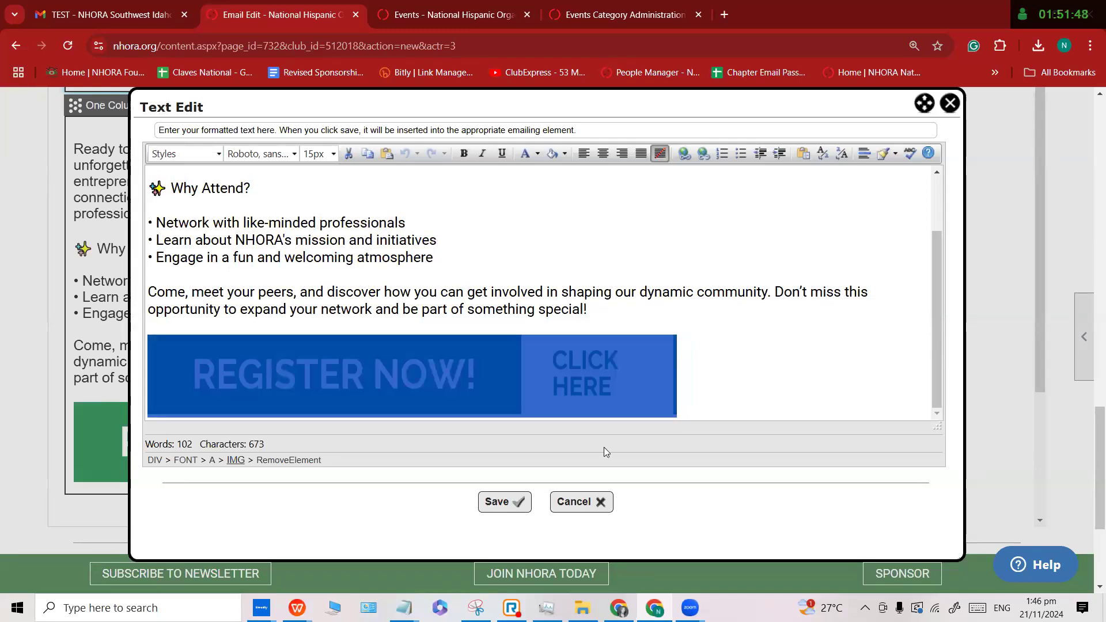
pyautogui.click(509, 500)
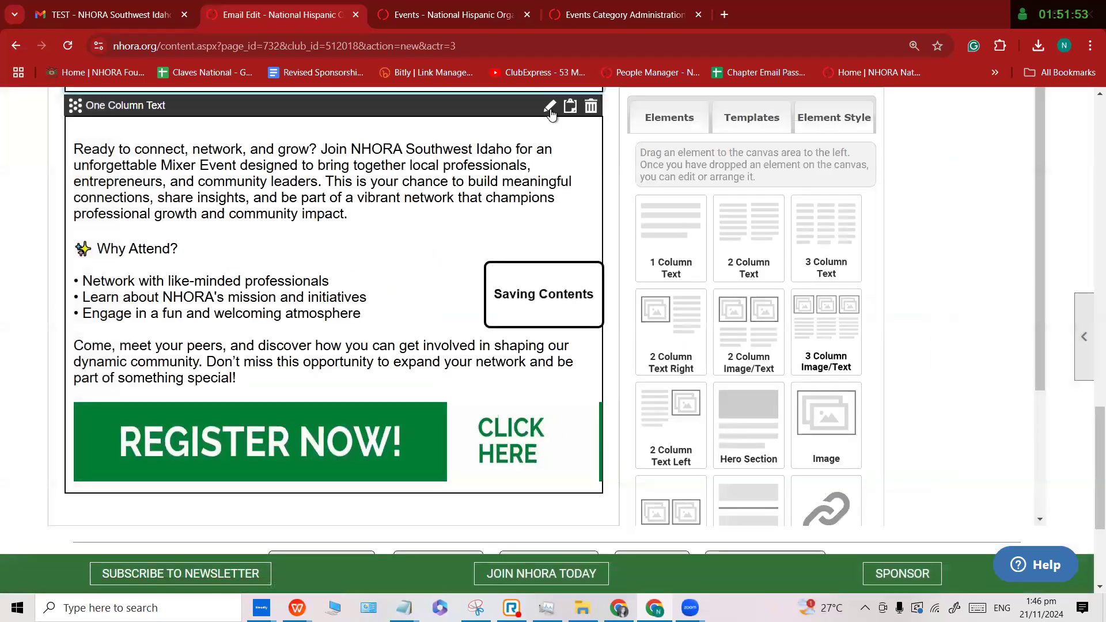
# Edit the text block again, reducing the banner until its edge line fits inside the block's frame, and save.
pyautogui.click(550, 106)
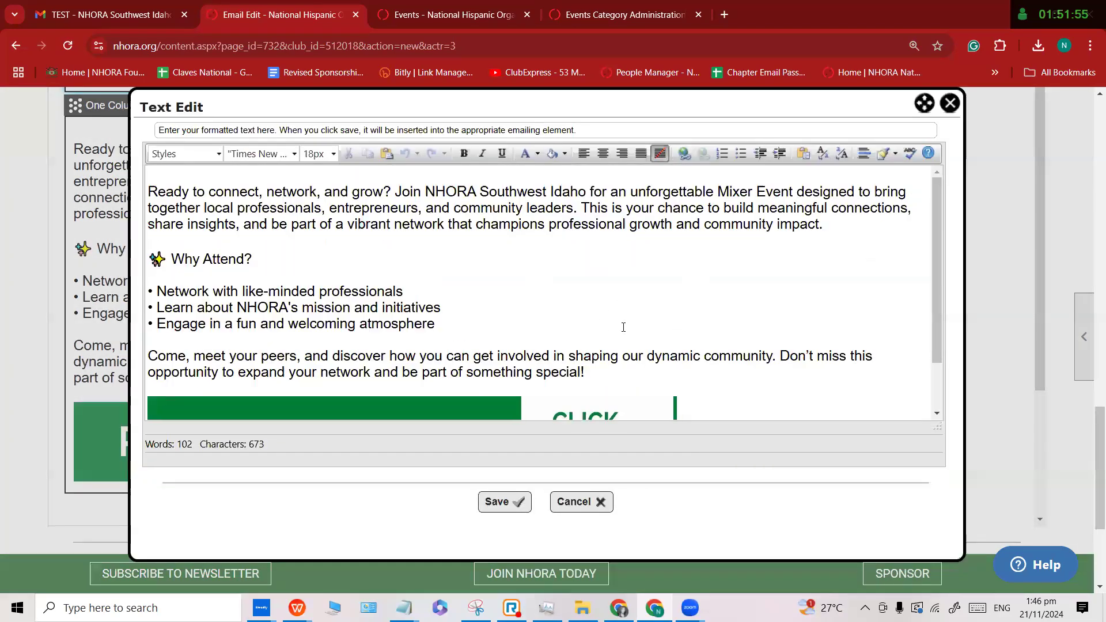
pyautogui.scroll(-3, 634, 334)
pyautogui.click(674, 411)
pyautogui.moveTo(677, 414); pyautogui.dragTo(668, 416)
pyautogui.click(506, 500)
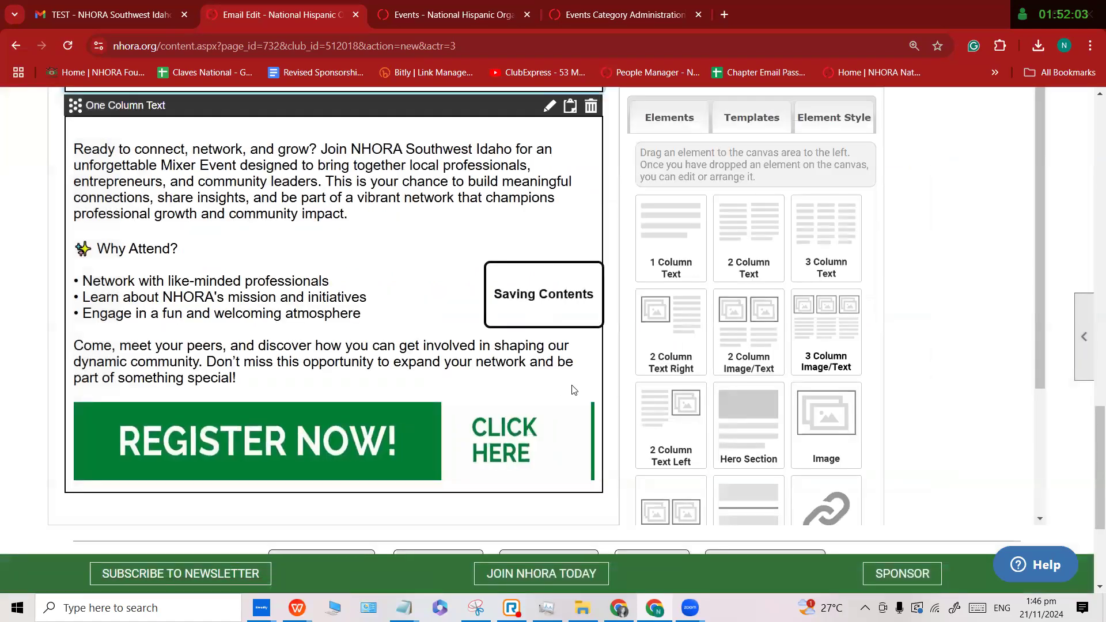
# Switch to Gmail and delete the earlier test email of the Southwest Idaho mixer.
pyautogui.scroll(-3, 574, 391)
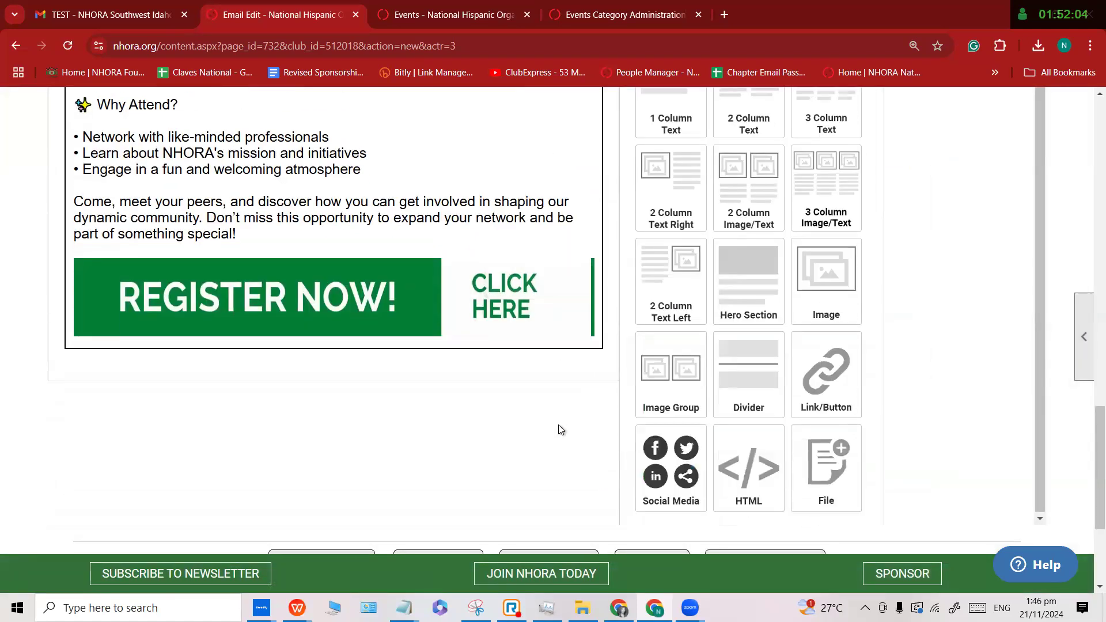
pyautogui.scroll(-3, 572, 415)
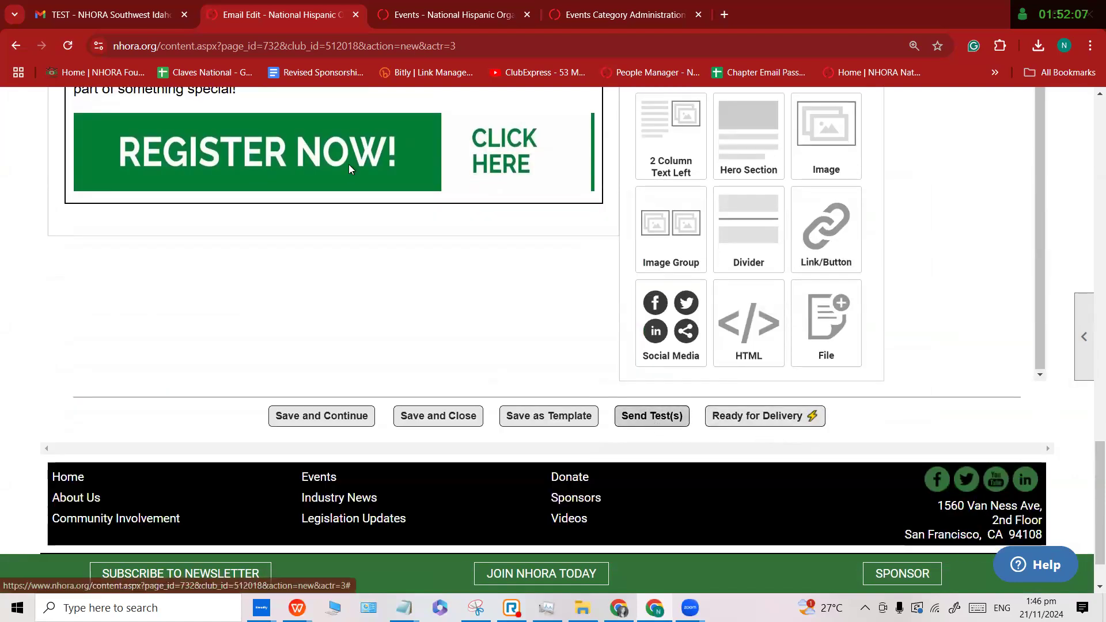
pyautogui.click(110, 14)
pyautogui.scroll(8, 316, 197)
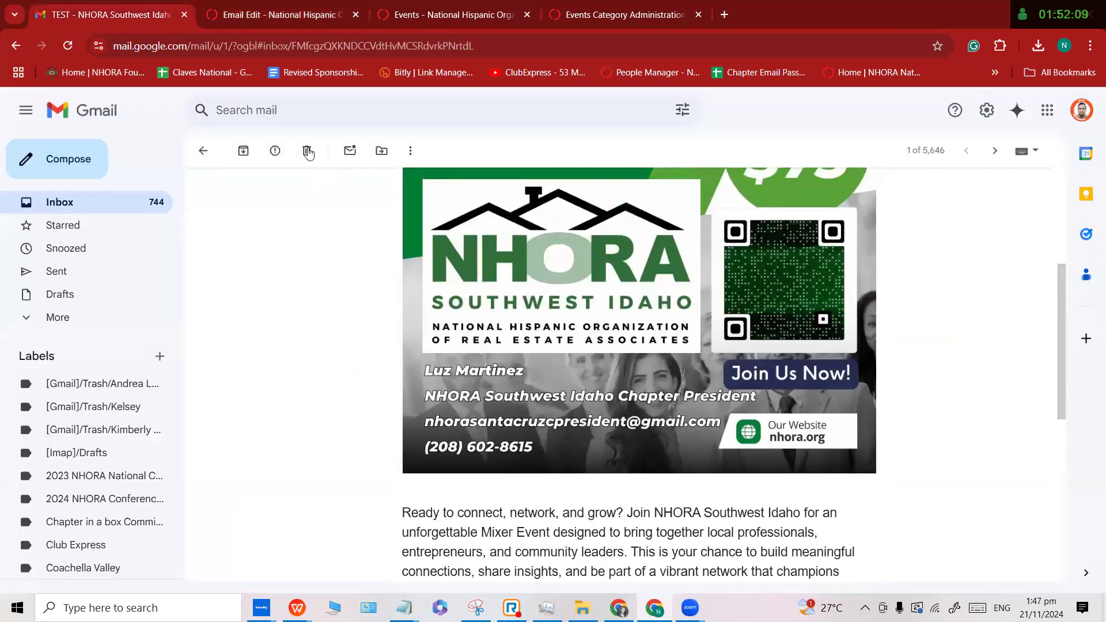
pyautogui.click(308, 151)
# Return to the nhora.org email editor and send a new test to the prefilled own email address.
pyautogui.hotkey('ctrl', 'Tab')
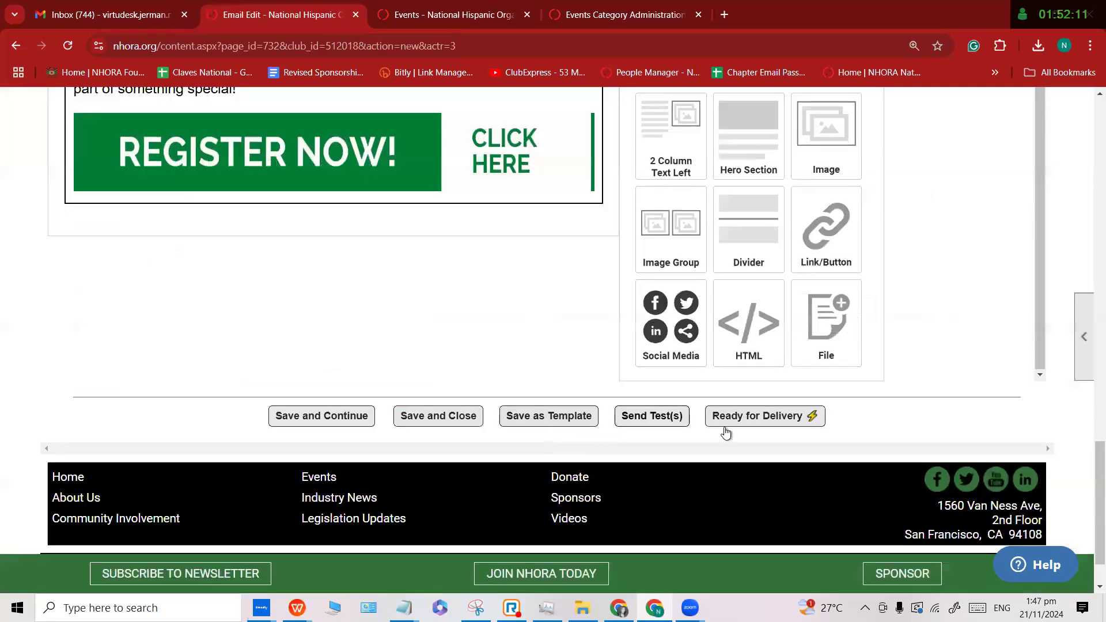
pyautogui.click(639, 418)
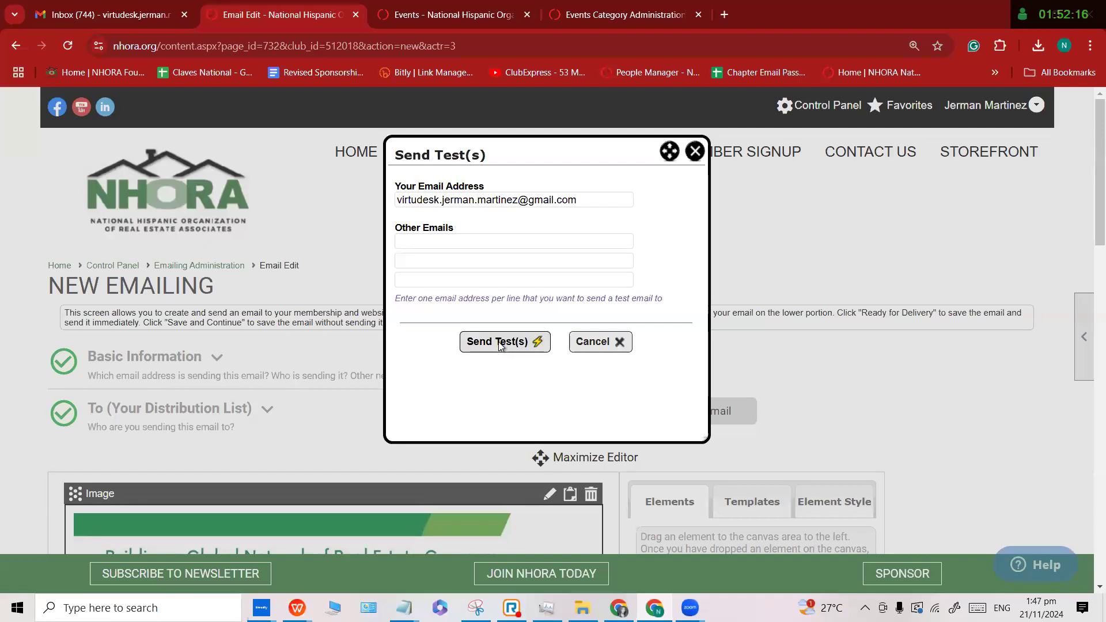
pyautogui.click(499, 342)
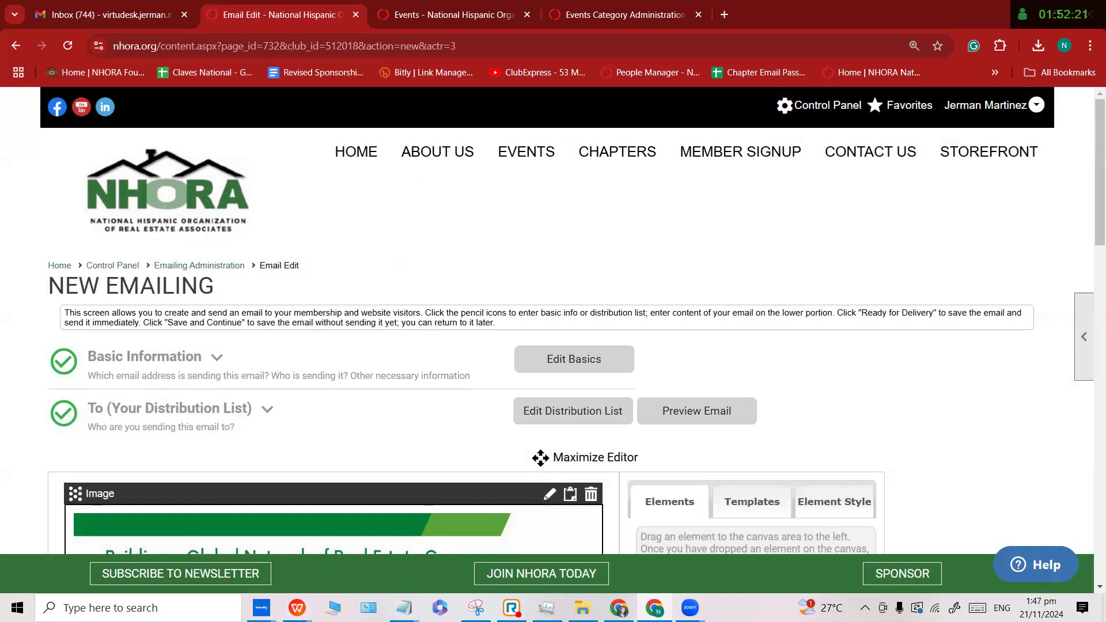
# Switch to Gmail, reload the inbox, and open the new "TEST - NHORA Southwest Idaho Mixer: Your Next Big Connection!" message.
pyautogui.click(116, 16)
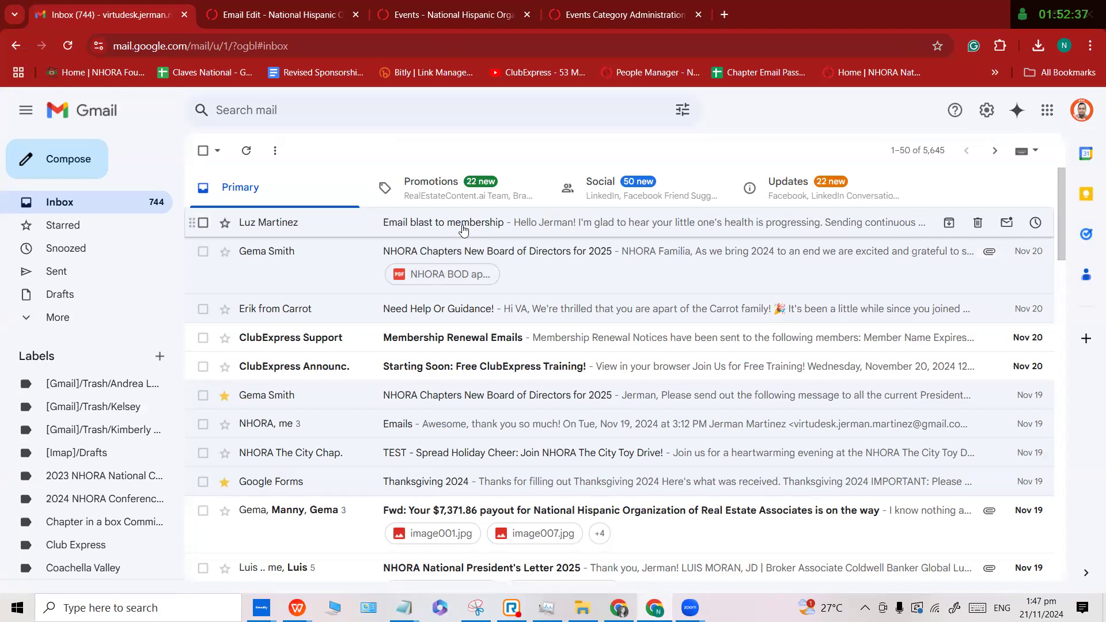
pyautogui.press('F5')
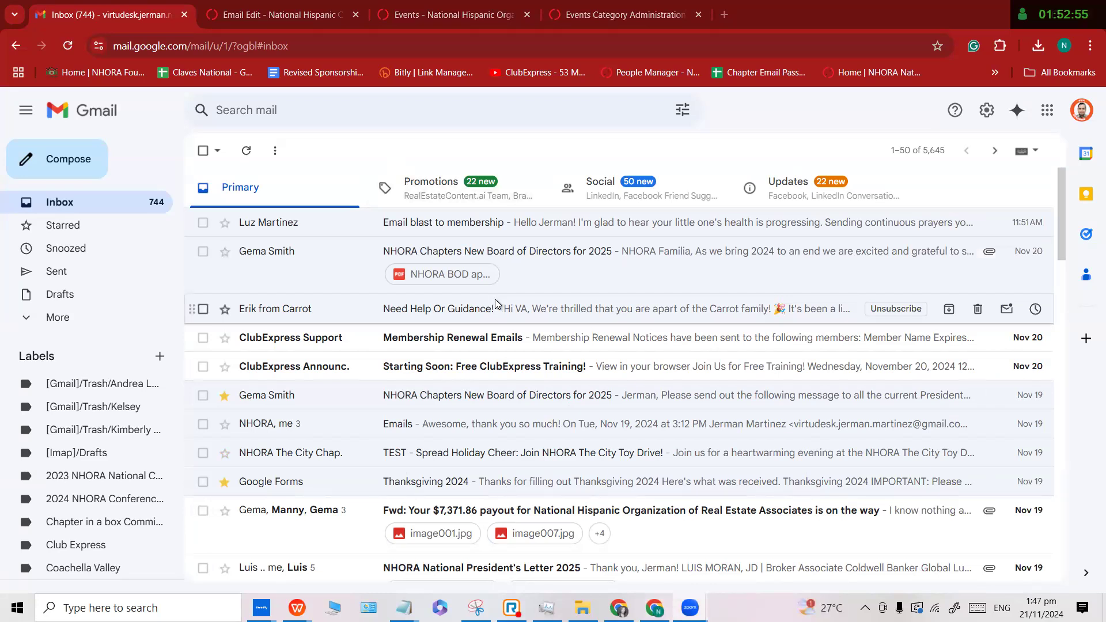
pyautogui.click(66, 40)
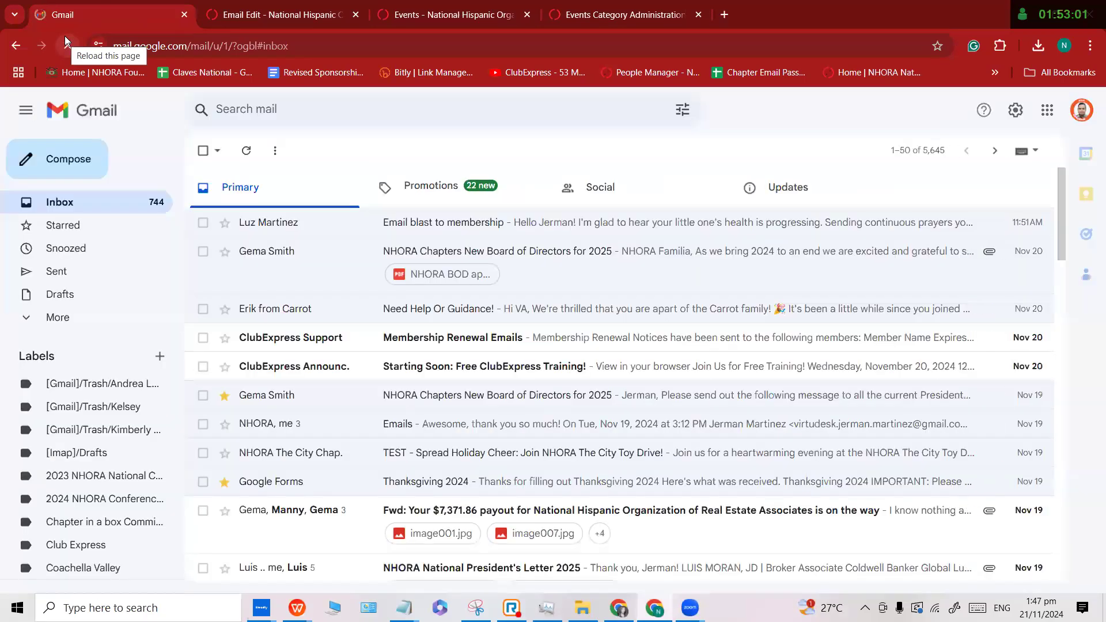
pyautogui.click(65, 37)
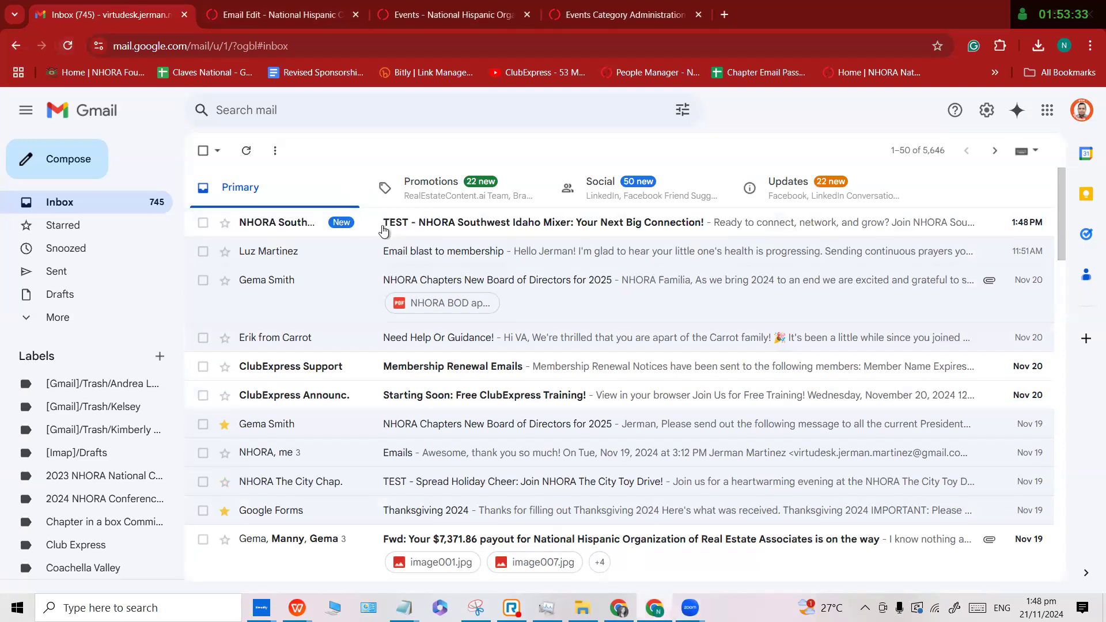
pyautogui.click(450, 236)
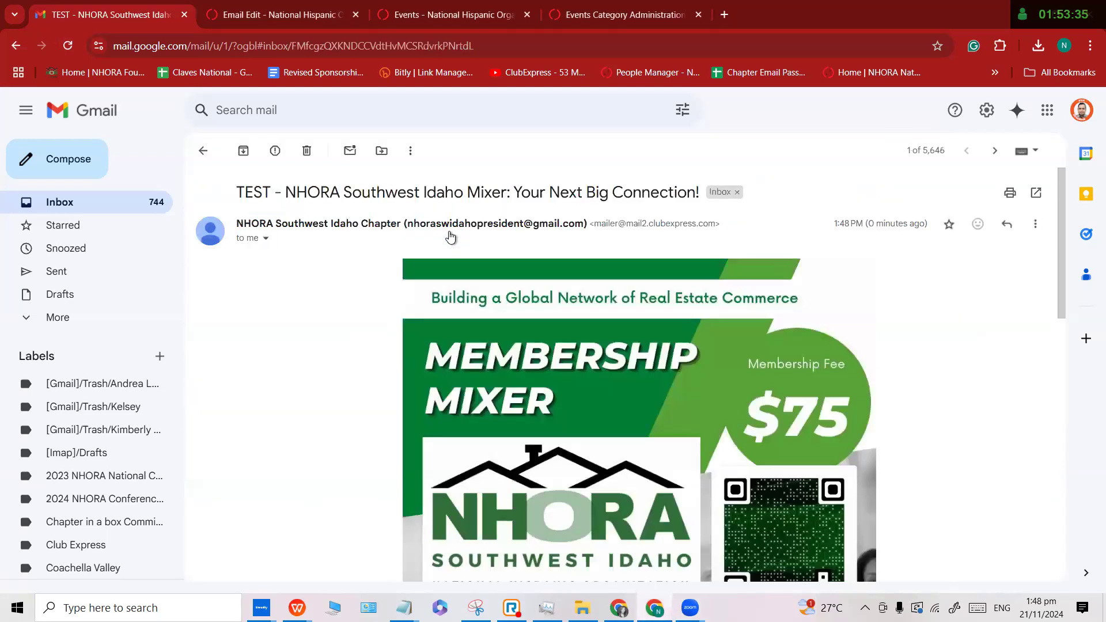
# Review the test email's flyer, text and banner, and open the event page linked from the Register Now! banner.
pyautogui.moveTo(451, 236)
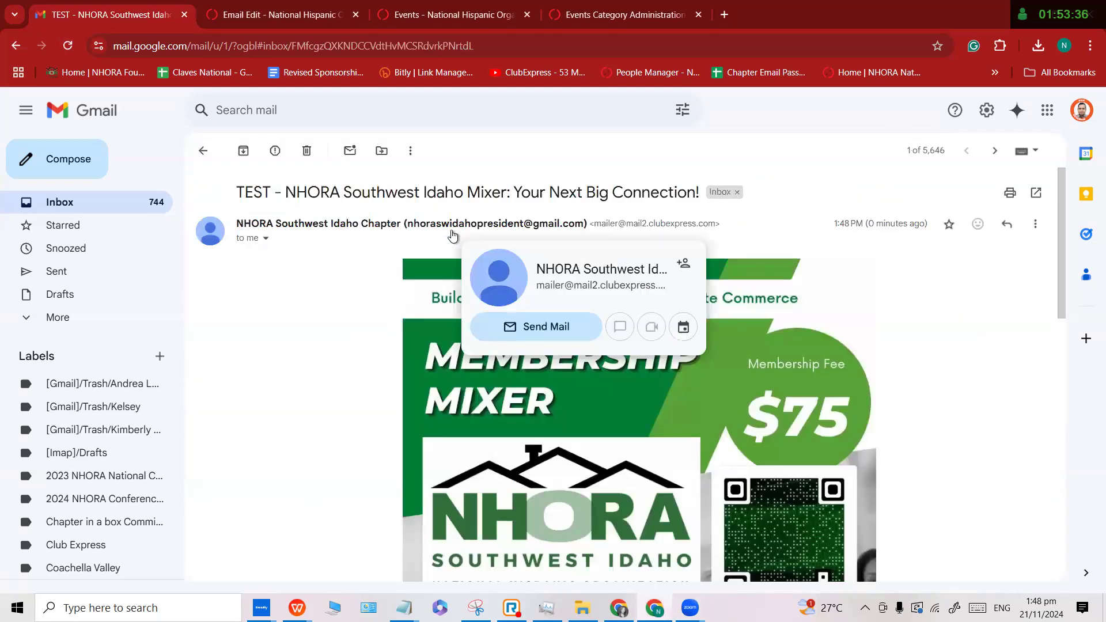
pyautogui.scroll(-3, 433, 460)
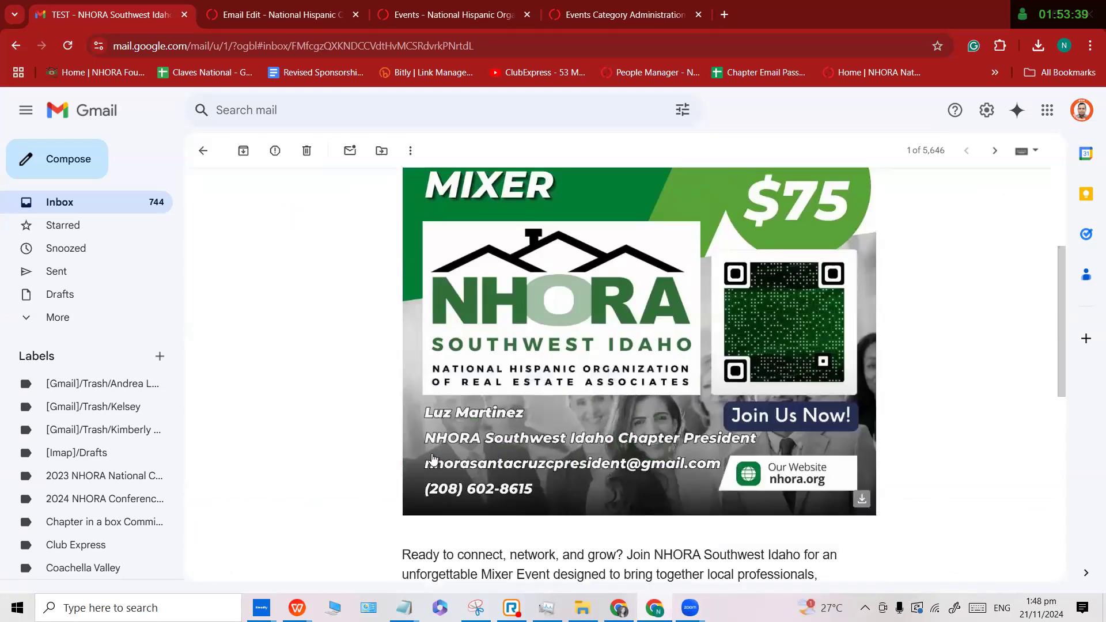
pyautogui.scroll(1, 418, 456)
pyautogui.scroll(-5, 418, 456)
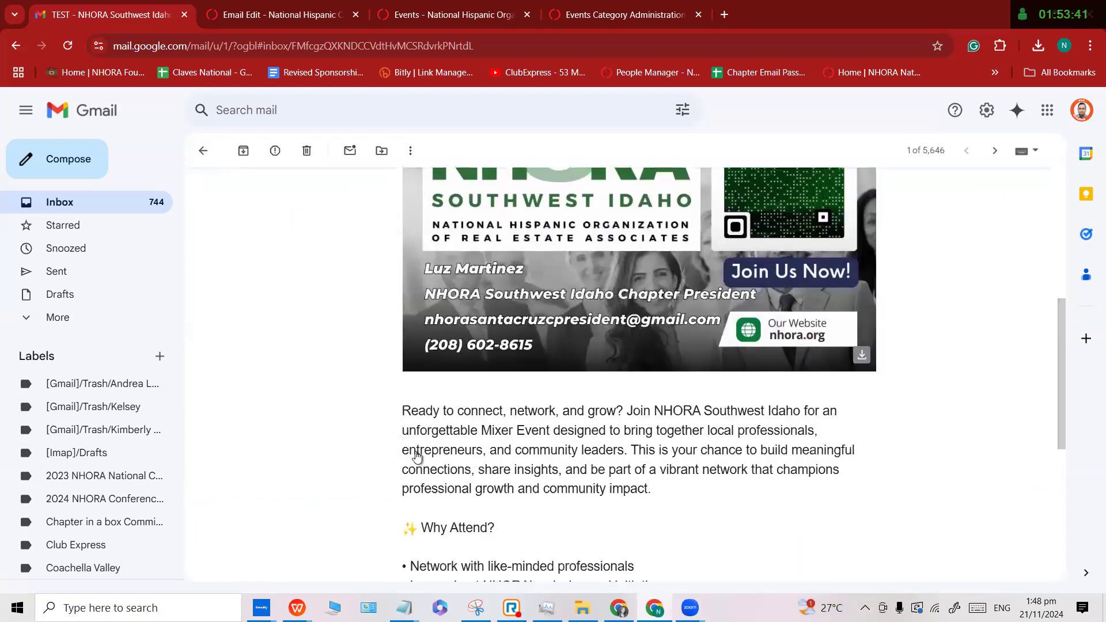
pyautogui.scroll(3, 417, 456)
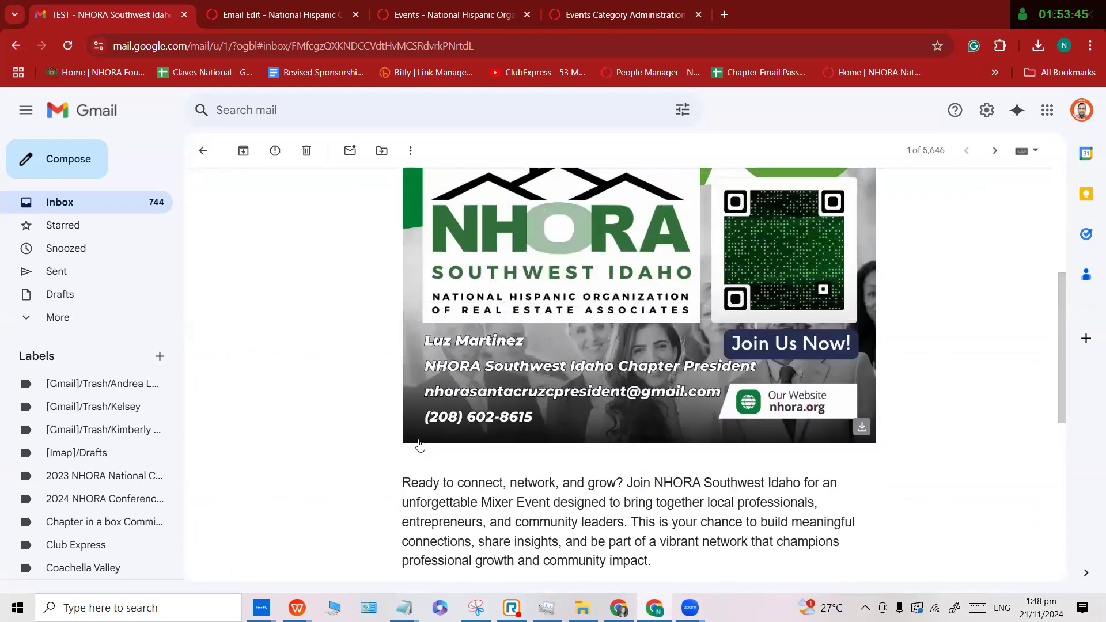
pyautogui.scroll(-5, 655, 457)
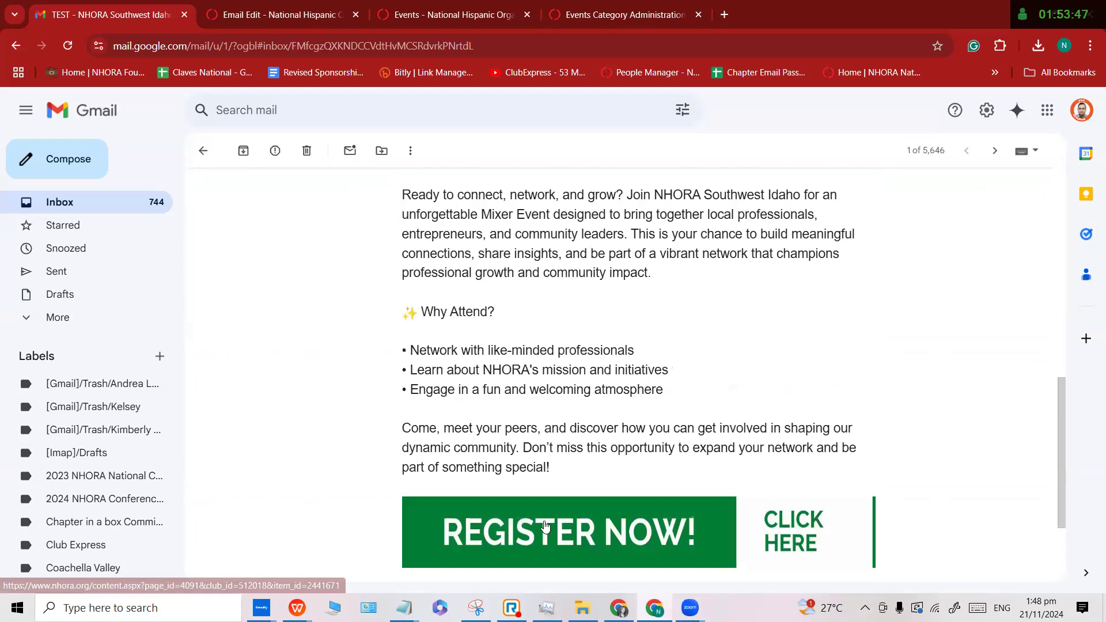
pyautogui.scroll(-3, 341, 403)
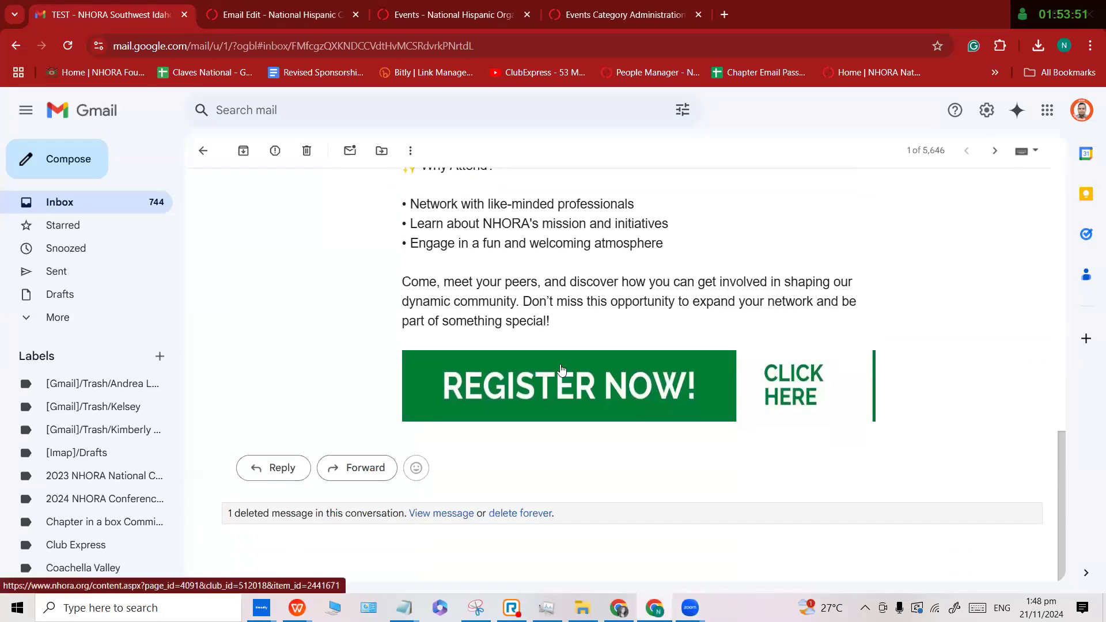
pyautogui.rightClick(556, 392)
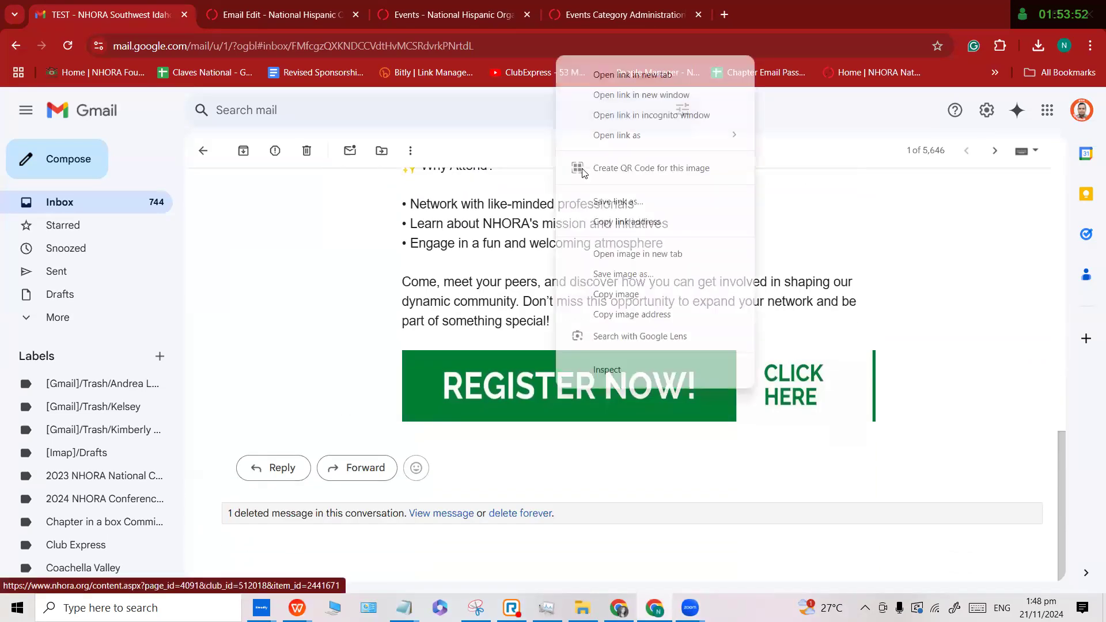
pyautogui.click(506, 390)
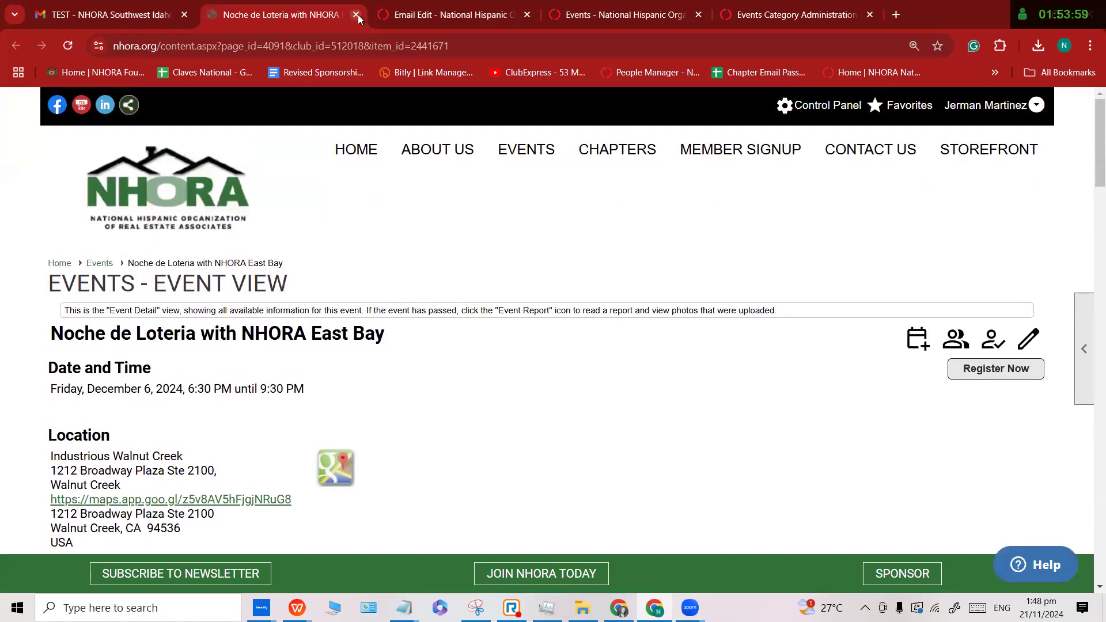
# Close the linked event page and review the test email's mixer flyer and invitation text in Gmail.
pyautogui.click(356, 15)
pyautogui.scroll(5, 603, 337)
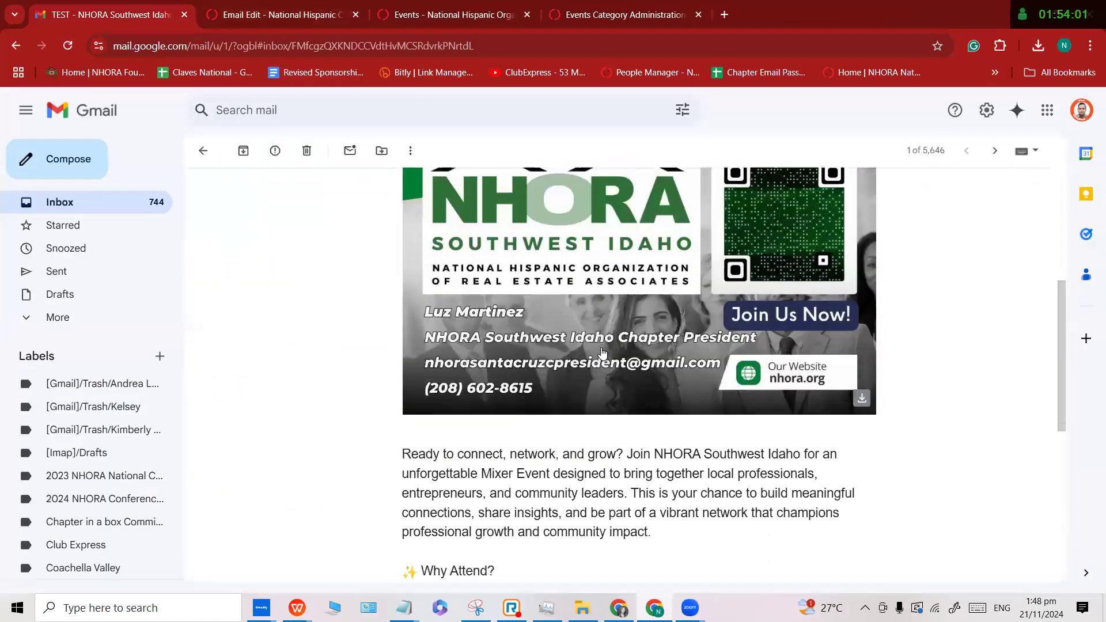
pyautogui.doubleClick(634, 379)
pyautogui.tripleClick(633, 381)
pyautogui.scroll(-1, 701, 403)
pyautogui.click(682, 396)
pyautogui.scroll(4, 671, 391)
pyautogui.scroll(5, 408, 276)
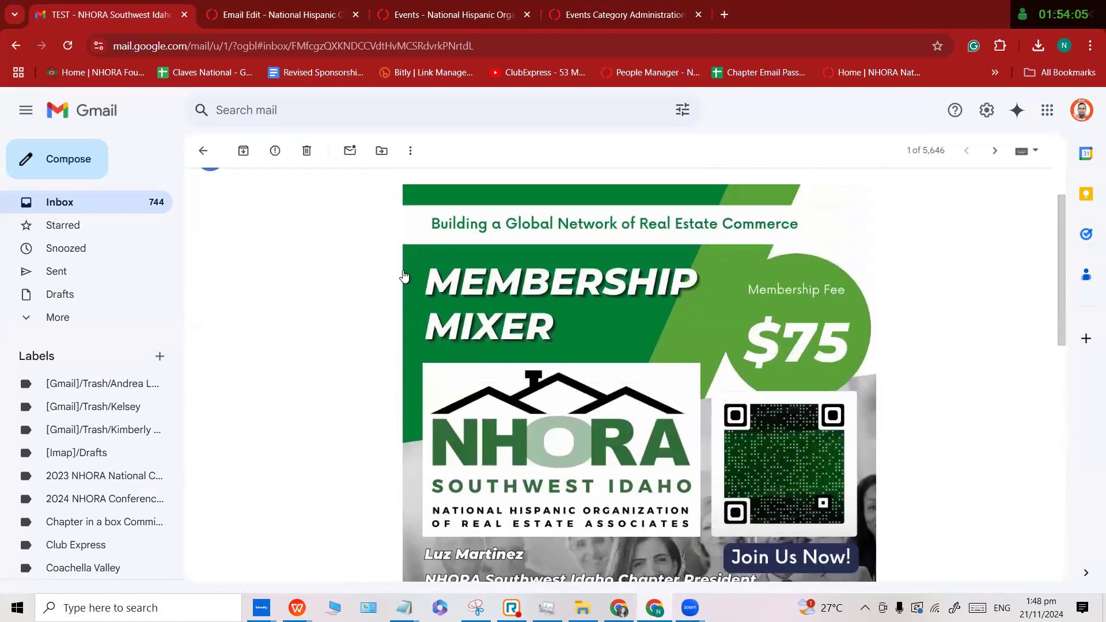
pyautogui.scroll(-8, 408, 276)
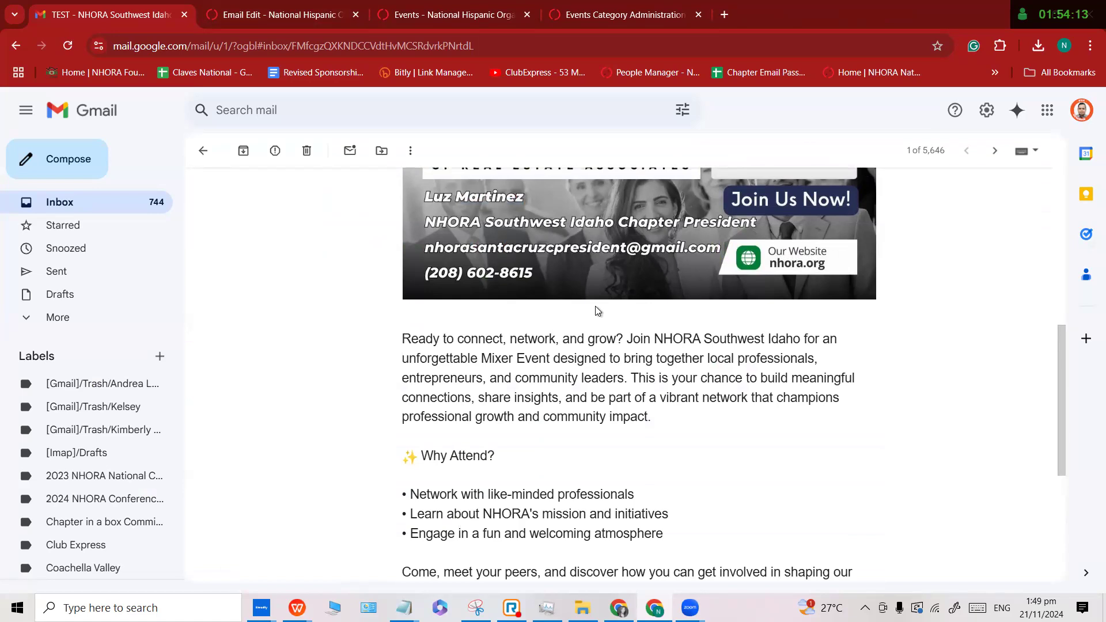
pyautogui.scroll(-4, 595, 309)
pyautogui.scroll(2, 564, 231)
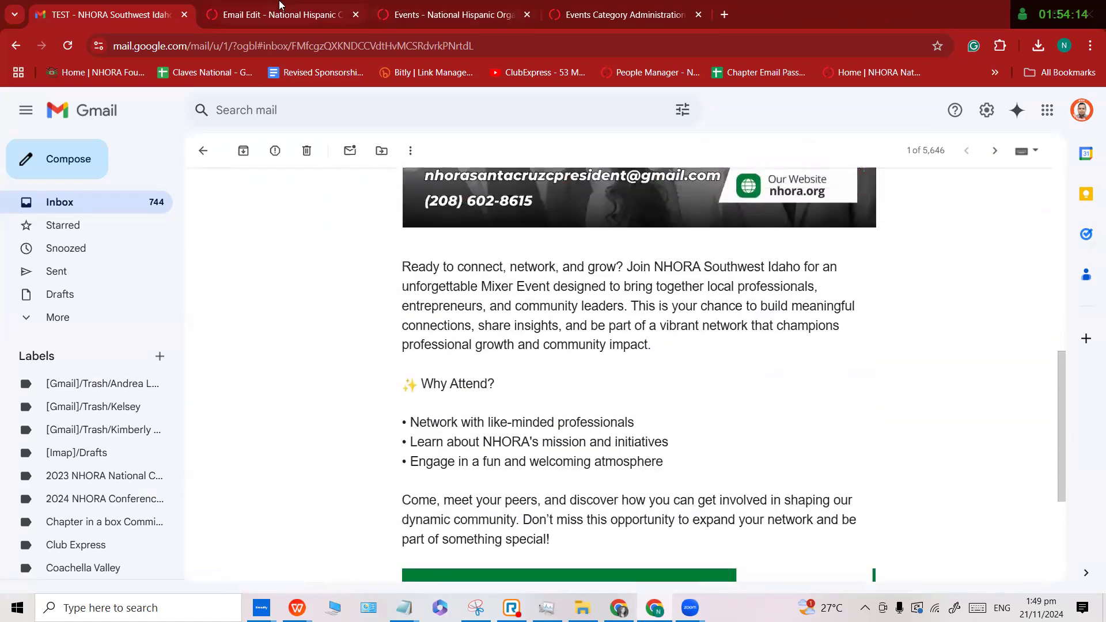
# Return to the nhora.org email editor, check the email content, and expand its Basic Information section.
pyautogui.click(280, 7)
pyautogui.scroll(-15, 593, 271)
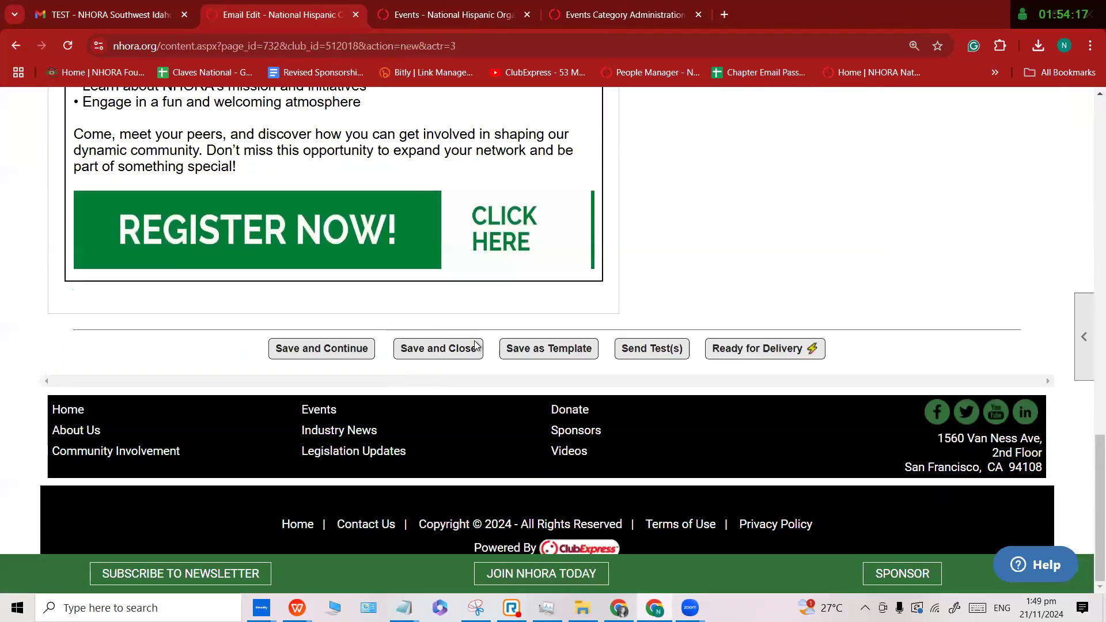
pyautogui.click(438, 352)
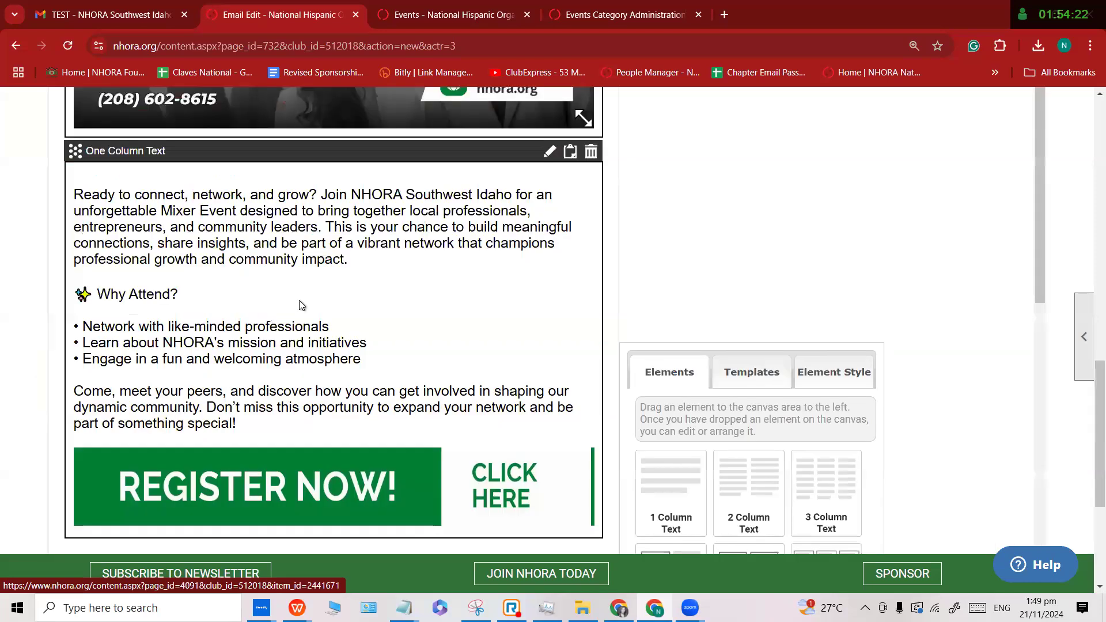
pyautogui.scroll(-10, 498, 281)
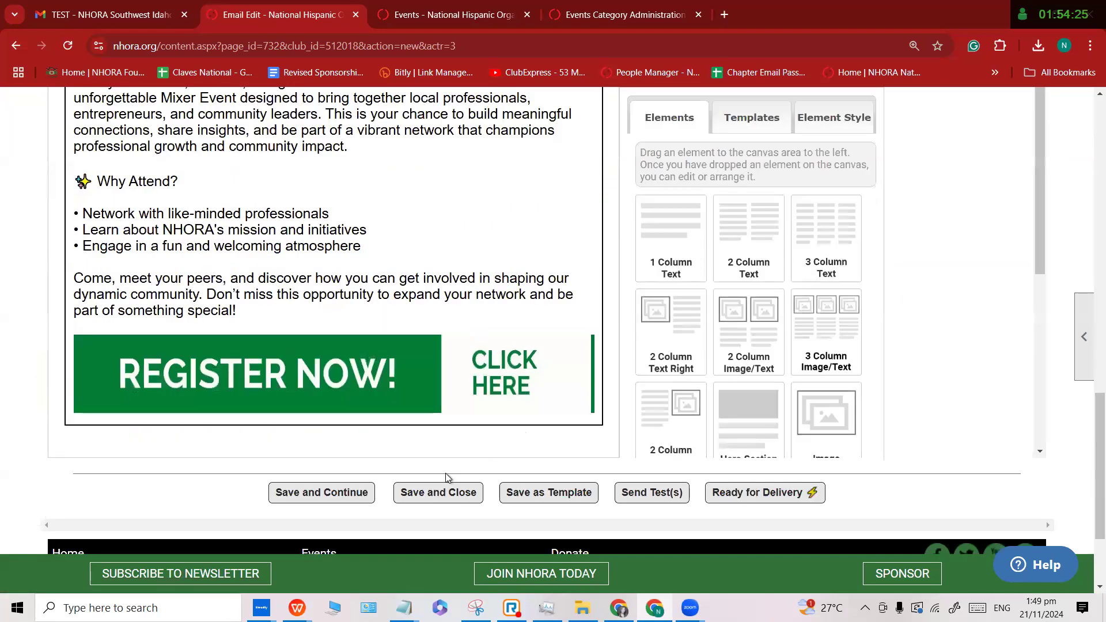
pyautogui.scroll(12, 266, 214)
pyautogui.click(216, 349)
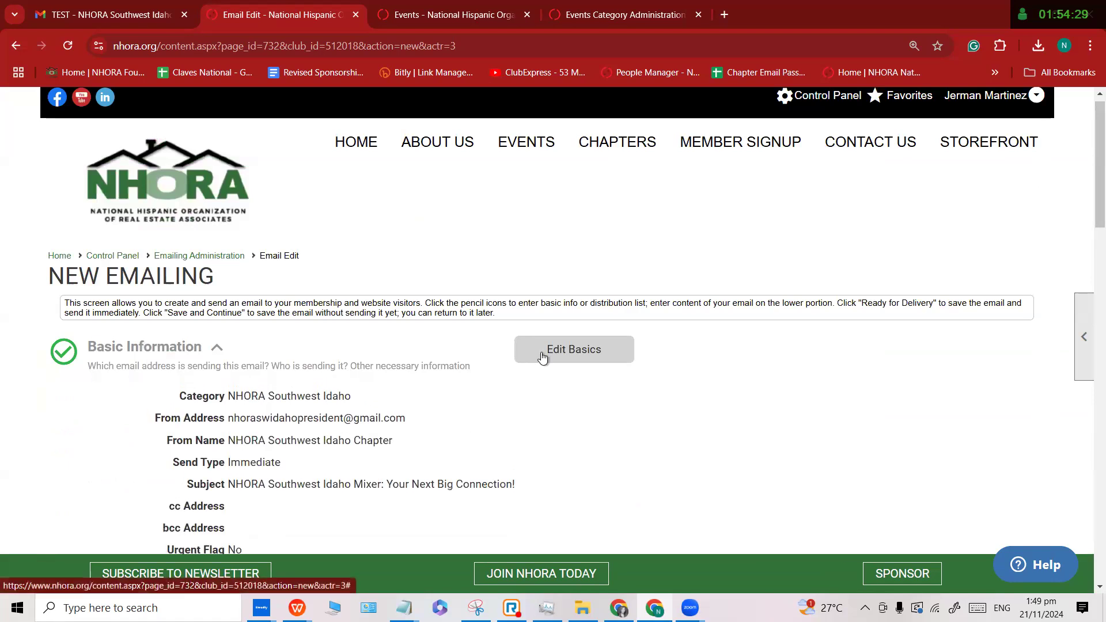
# Schedule the email to send on 11/22/2024 at 9:00 AM and save the basic information.
pyautogui.click(458, 348)
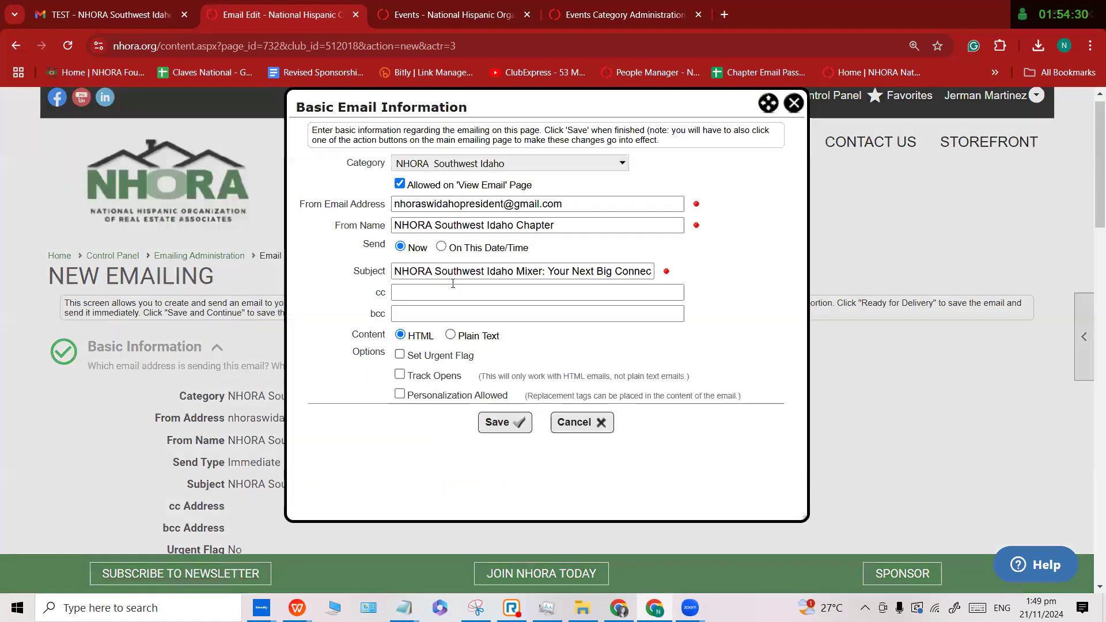
pyautogui.click(453, 254)
pyautogui.click(480, 265)
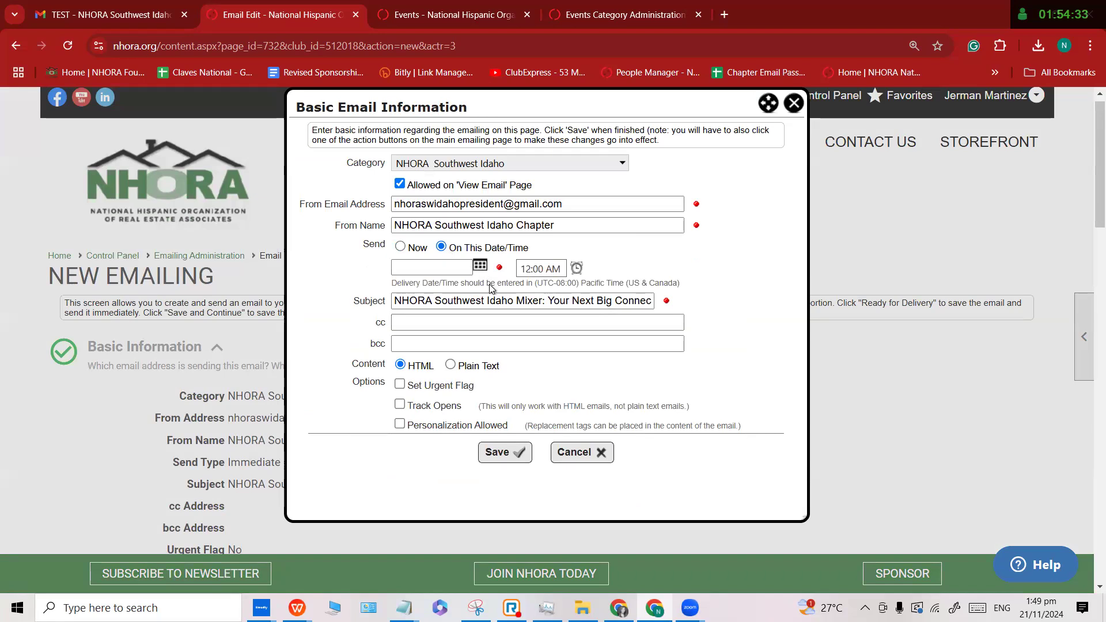
pyautogui.click(513, 367)
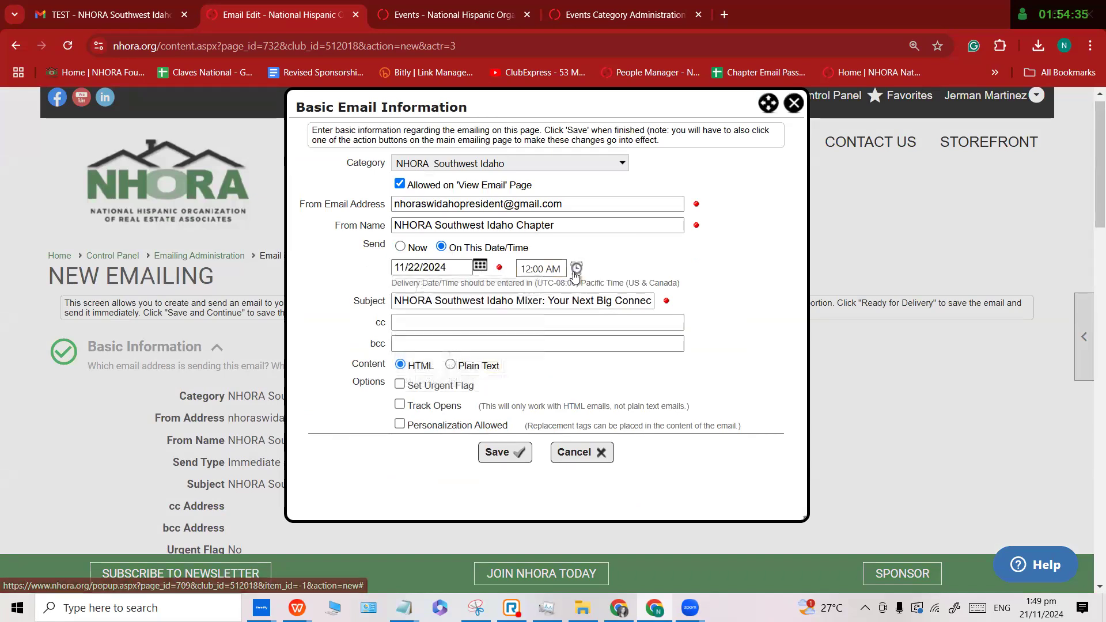
pyautogui.click(576, 268)
pyautogui.click(574, 329)
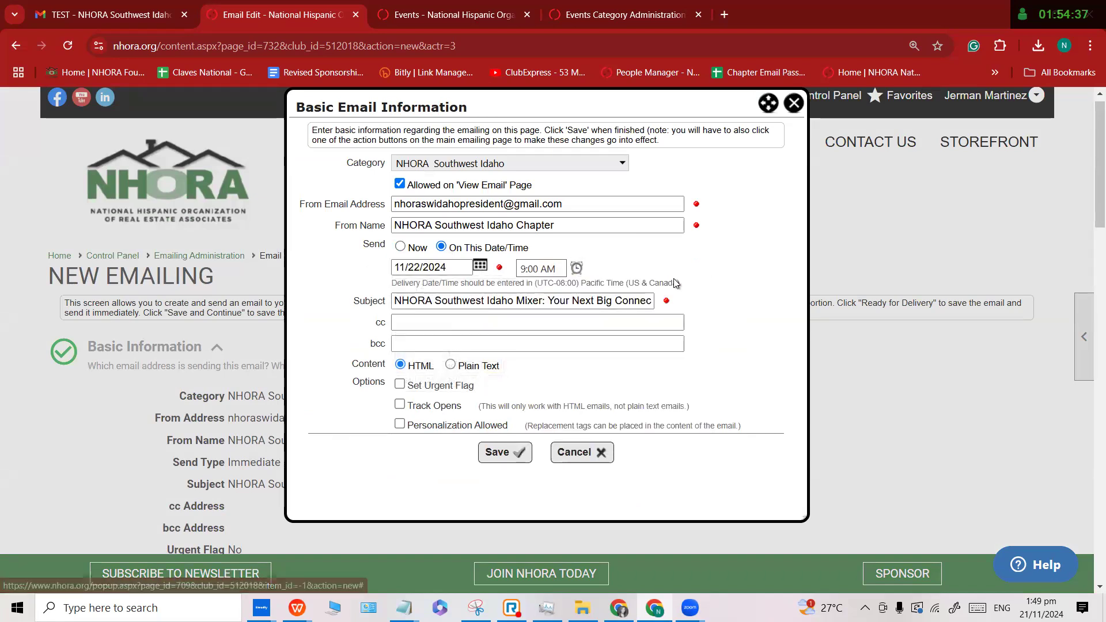
pyautogui.click(504, 453)
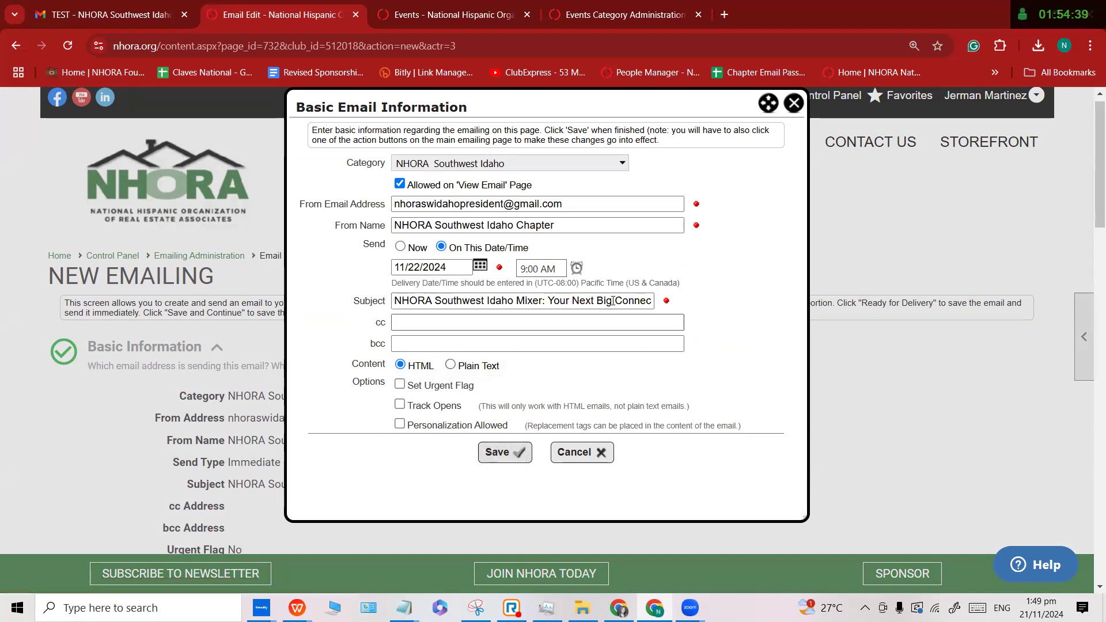
# Mark the Southwest Idaho mixer email as ready for delivery and confirm.
pyautogui.scroll(-10, 534, 339)
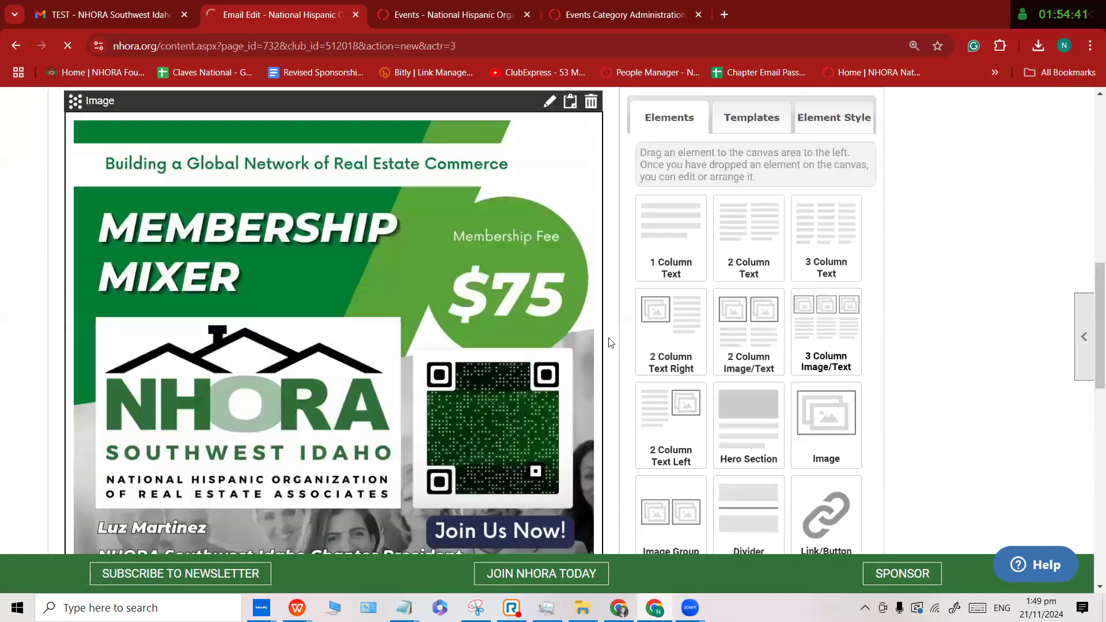
pyautogui.scroll(-15, 734, 357)
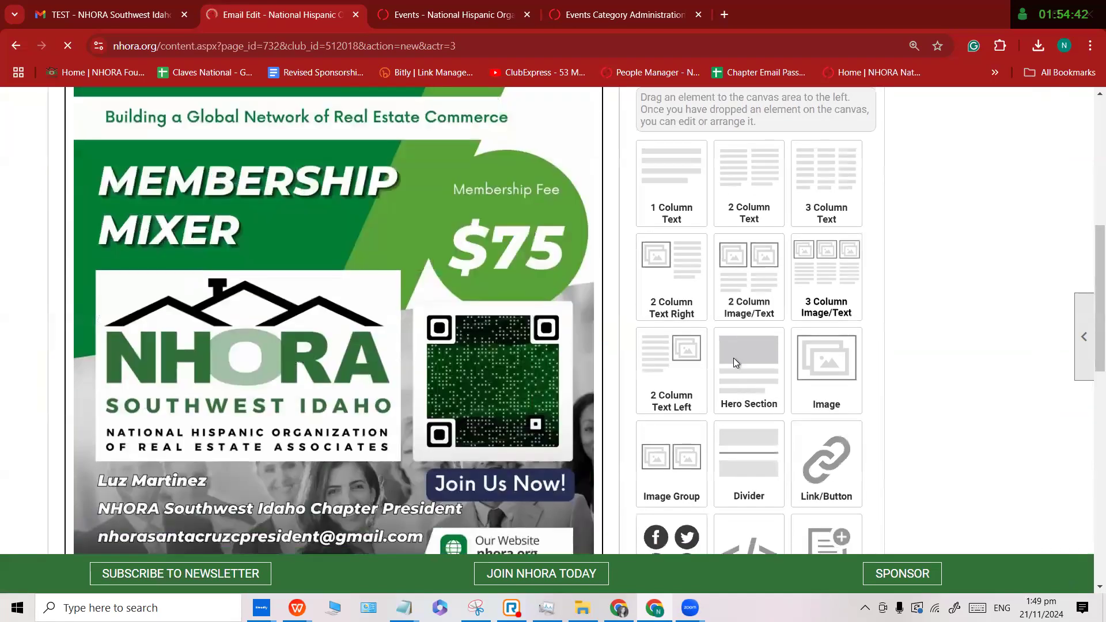
pyautogui.click(651, 361)
pyautogui.click(695, 154)
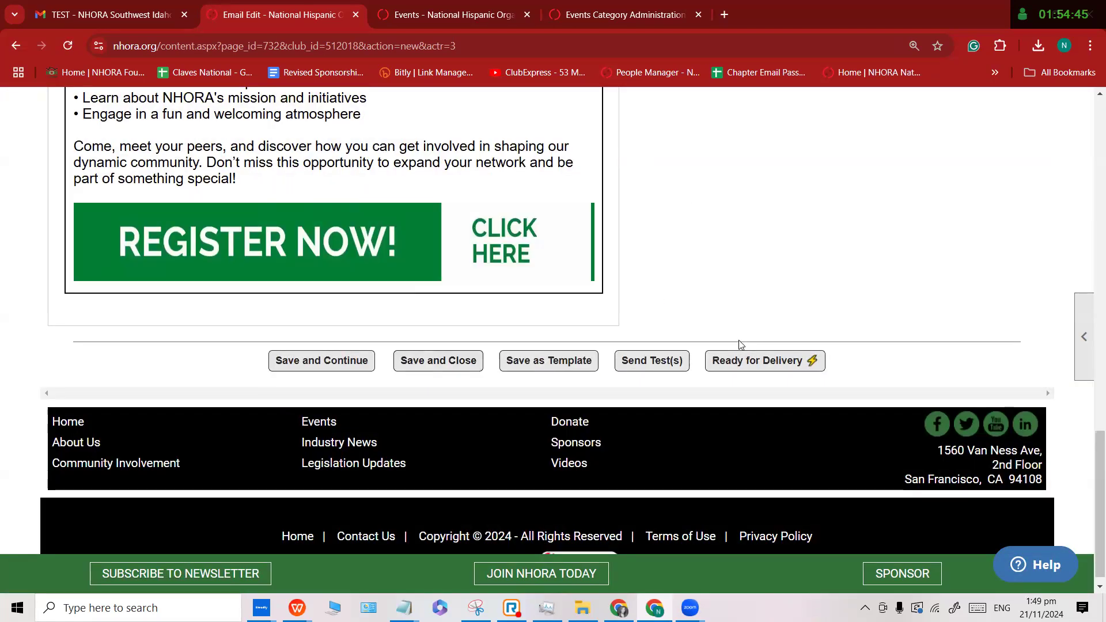
pyautogui.click(749, 364)
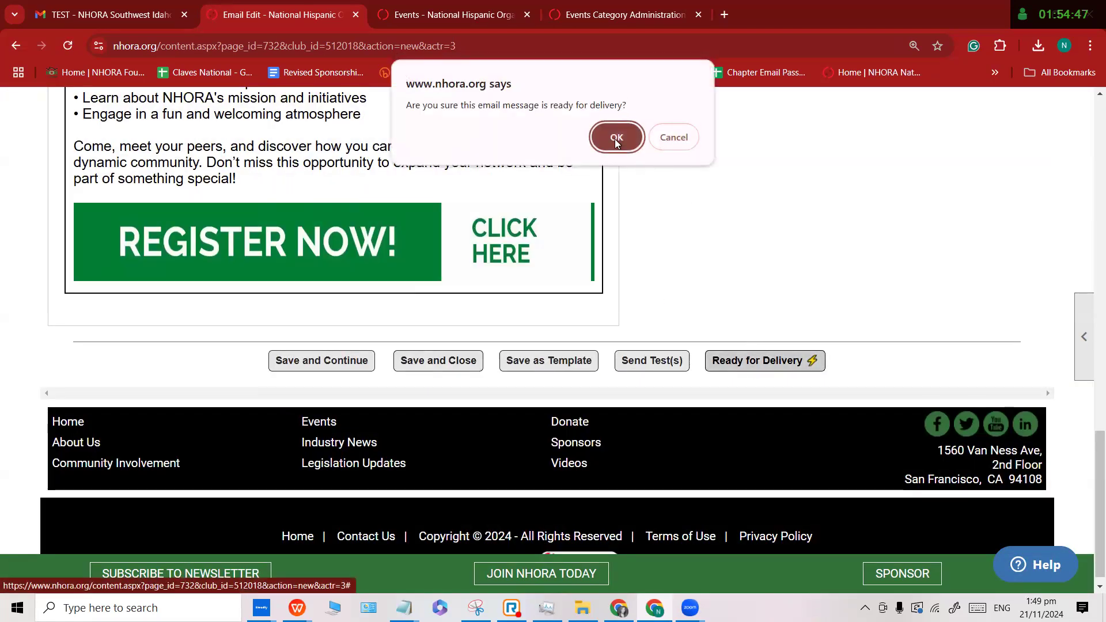
pyautogui.click(616, 139)
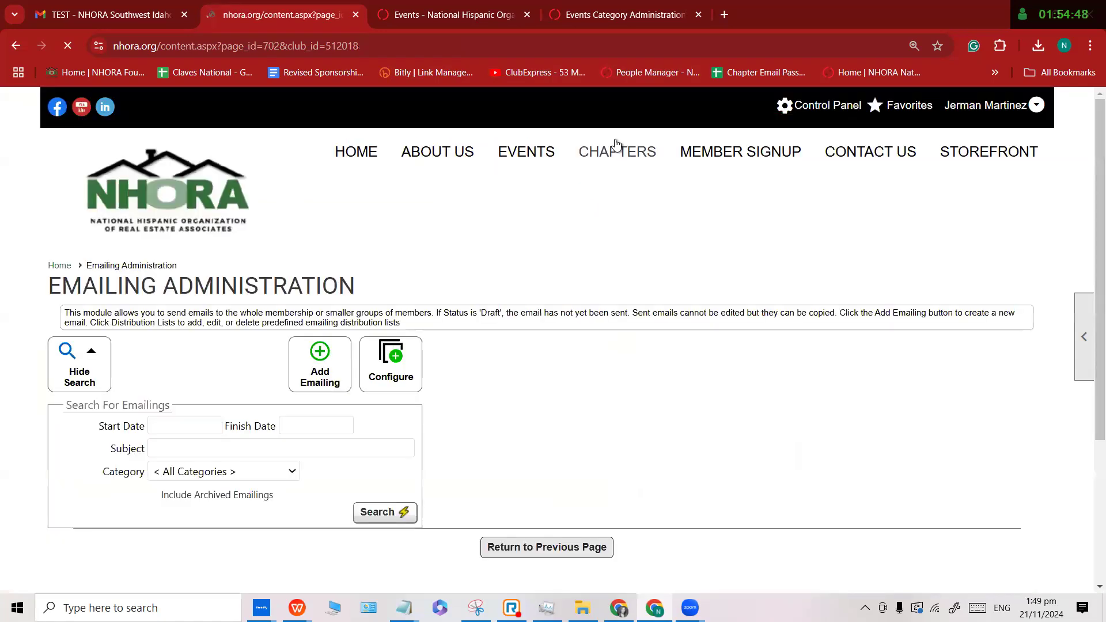
# Search the emailings for the NHORA Southwest Idaho category.
pyautogui.scroll(-3, 536, 118)
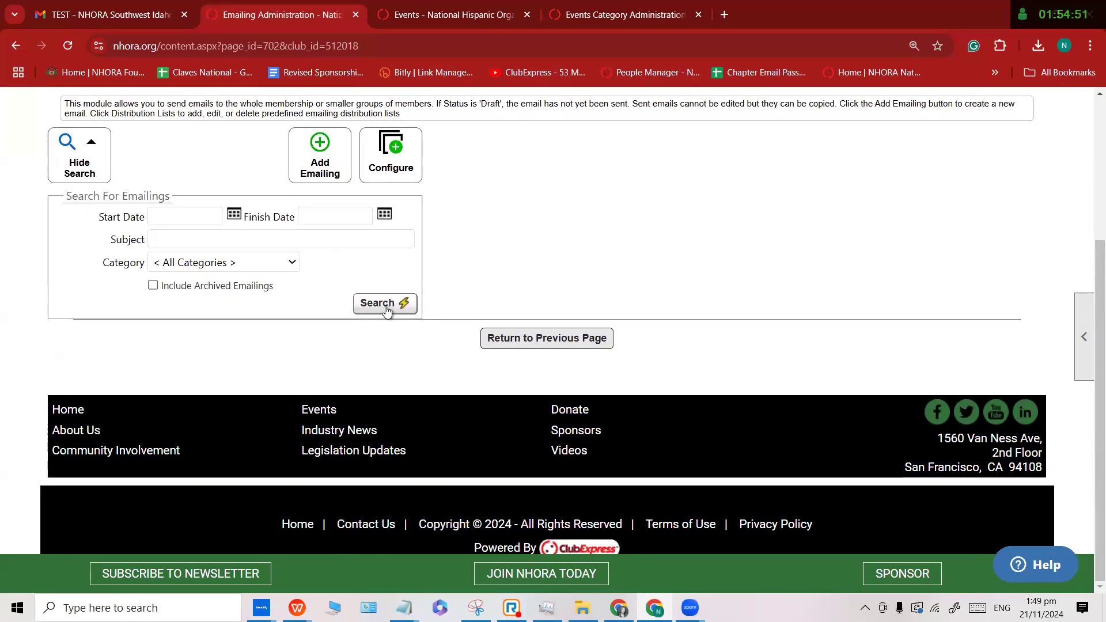
pyautogui.click(256, 268)
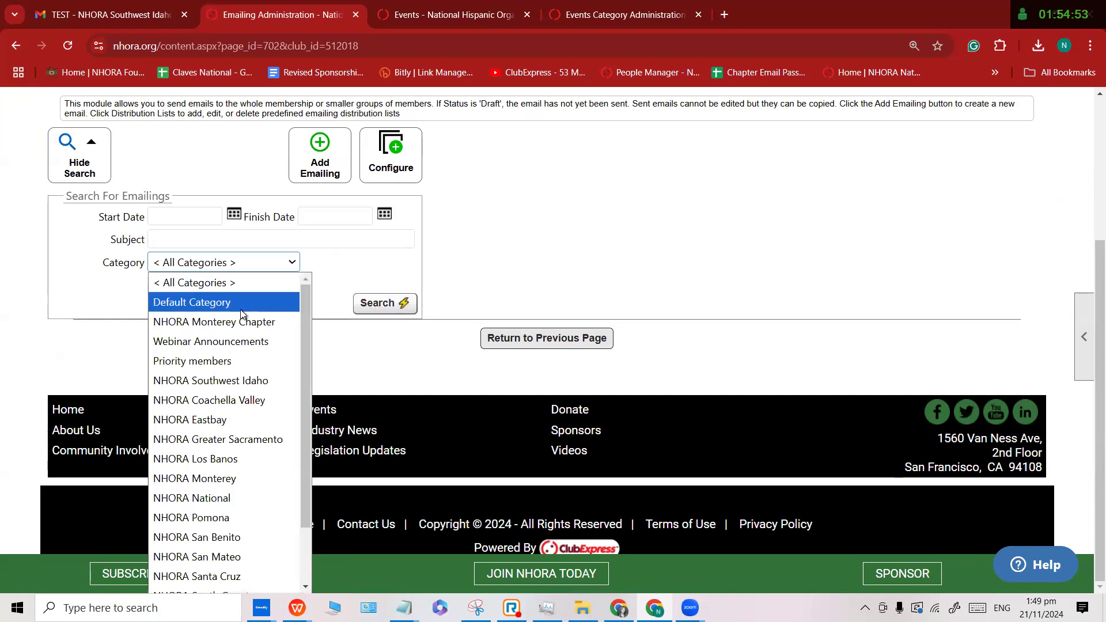
pyautogui.scroll(-2, 279, 392)
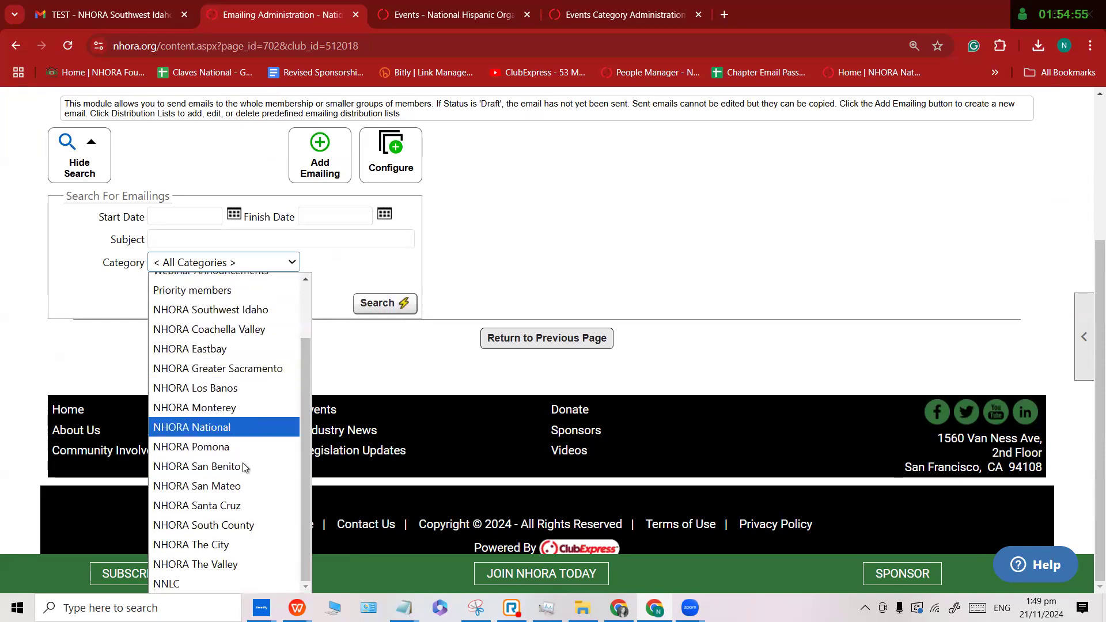
pyautogui.click(259, 310)
pyautogui.click(369, 314)
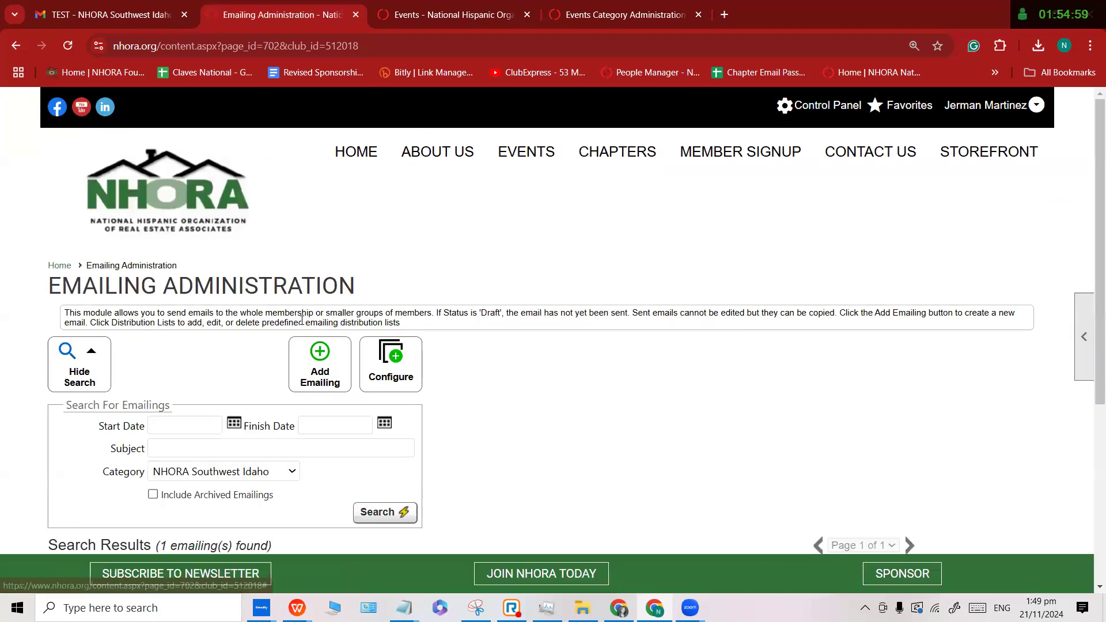
# Rerun the search with the NHORA Southwest Idaho category reselected and check the emailing's status, subject and creator.
pyautogui.scroll(-3, 173, 365)
pyautogui.doubleClick(132, 332)
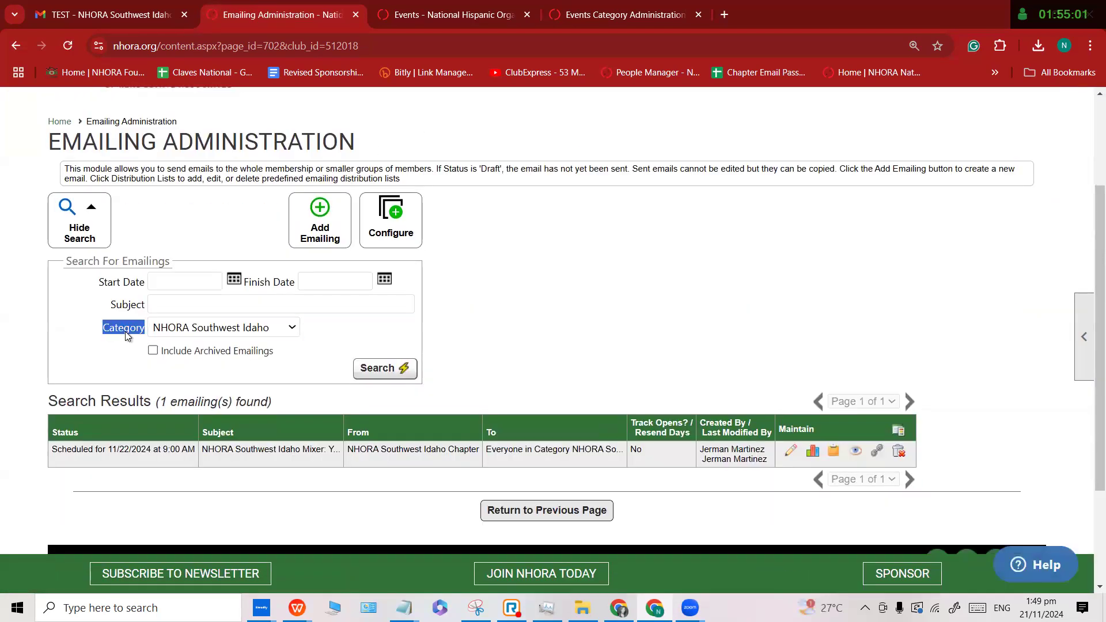
pyautogui.click(234, 334)
pyautogui.scroll(-1, 248, 188)
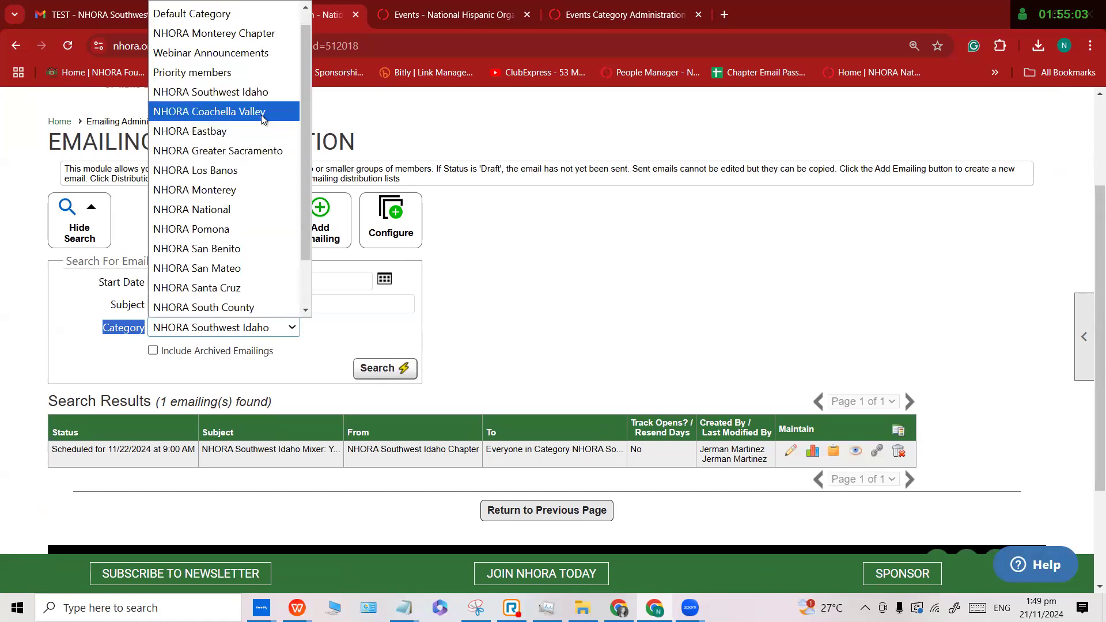
pyautogui.click(255, 92)
pyautogui.click(385, 368)
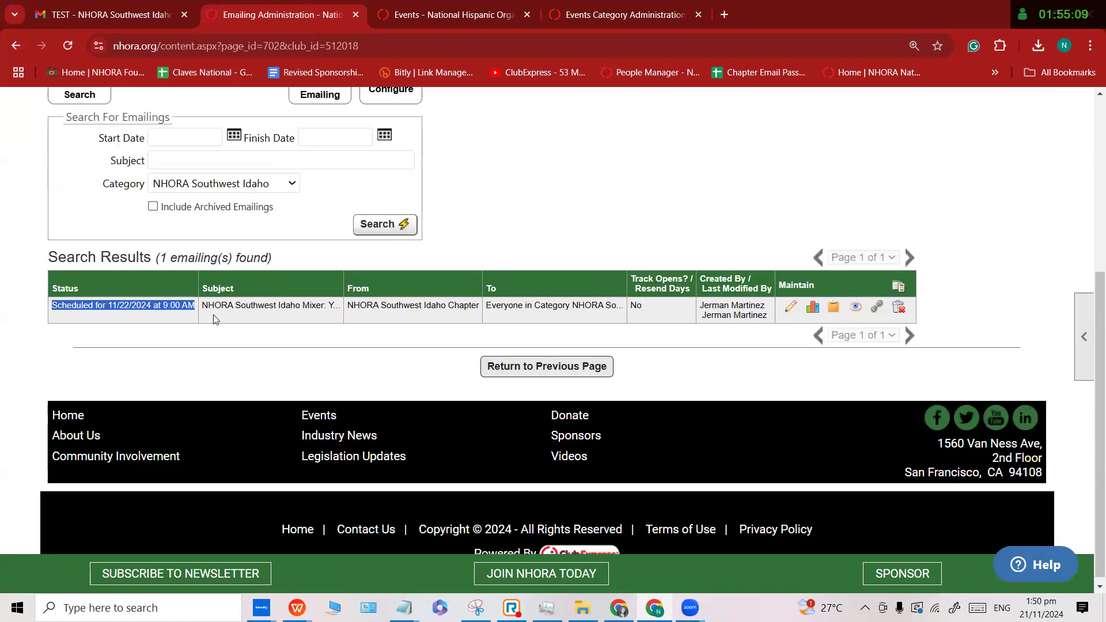
pyautogui.doubleClick(211, 305)
pyautogui.tripleClick(131, 306)
pyautogui.tripleClick(213, 306)
pyautogui.tripleClick(104, 310)
pyautogui.tripleClick(762, 307)
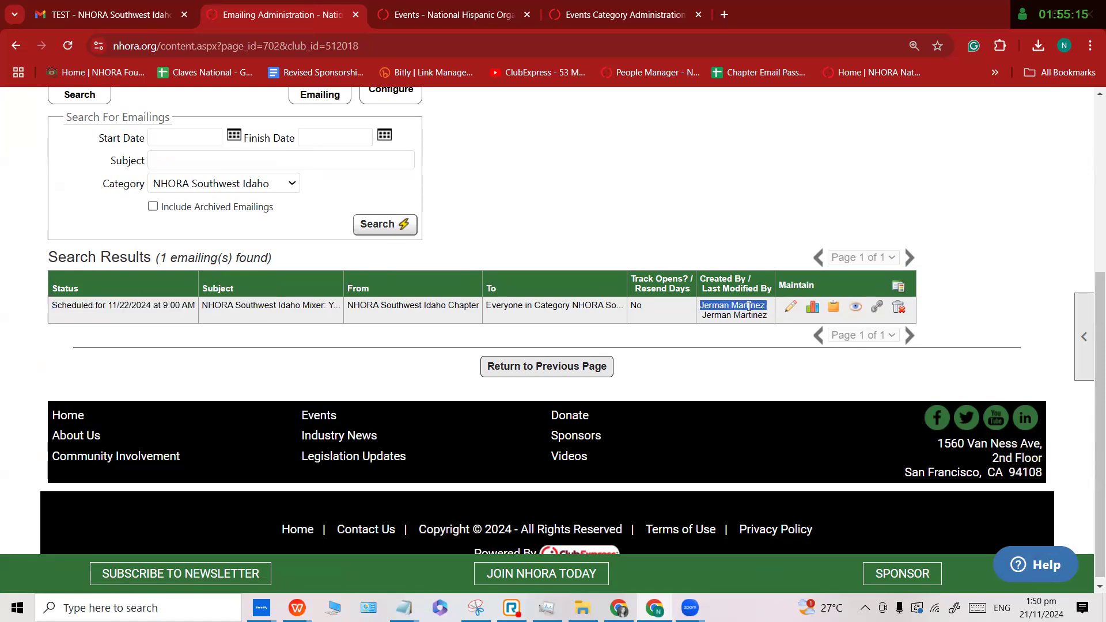
# Copy the scheduled Southwest Idaho mixer emailing and check the copy's status in the search results.
pyautogui.click(834, 310)
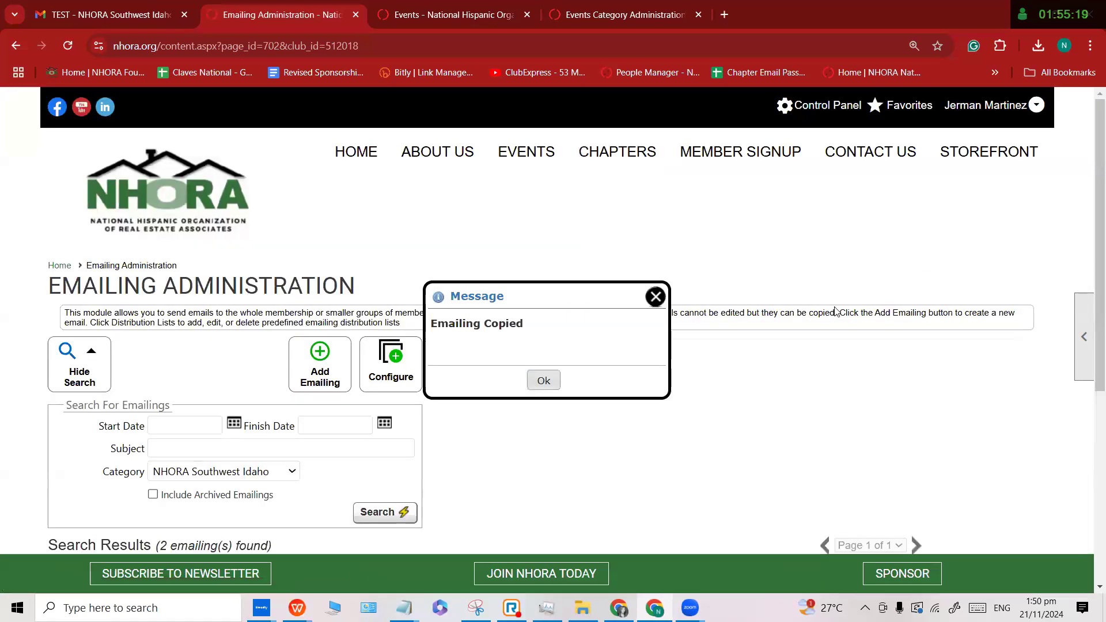
pyautogui.click(549, 381)
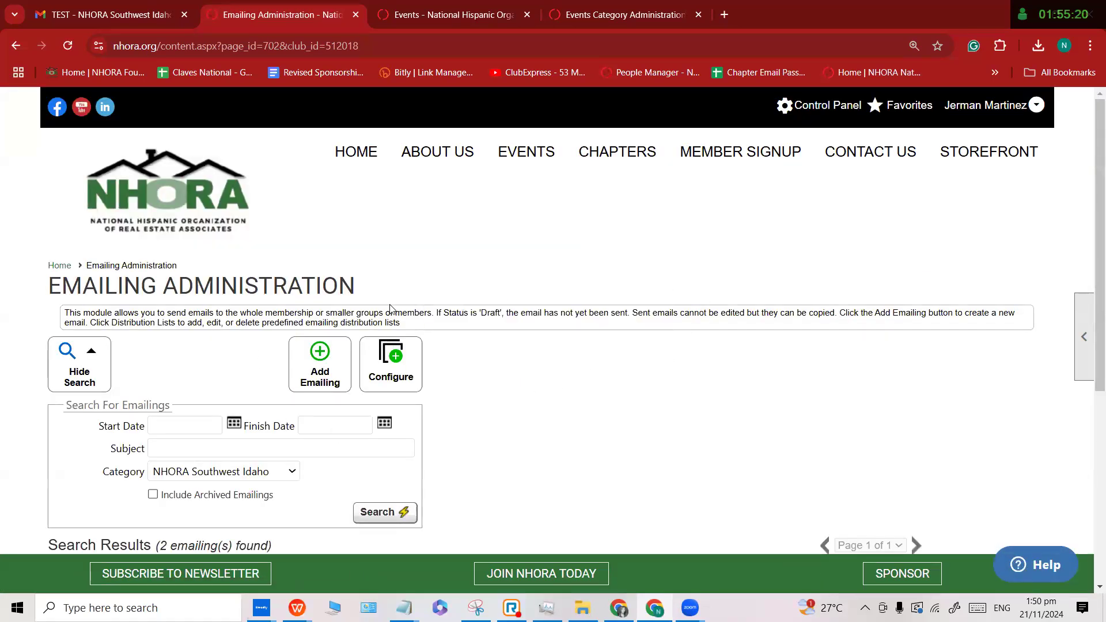
pyautogui.scroll(-5, 391, 310)
pyautogui.doubleClick(65, 306)
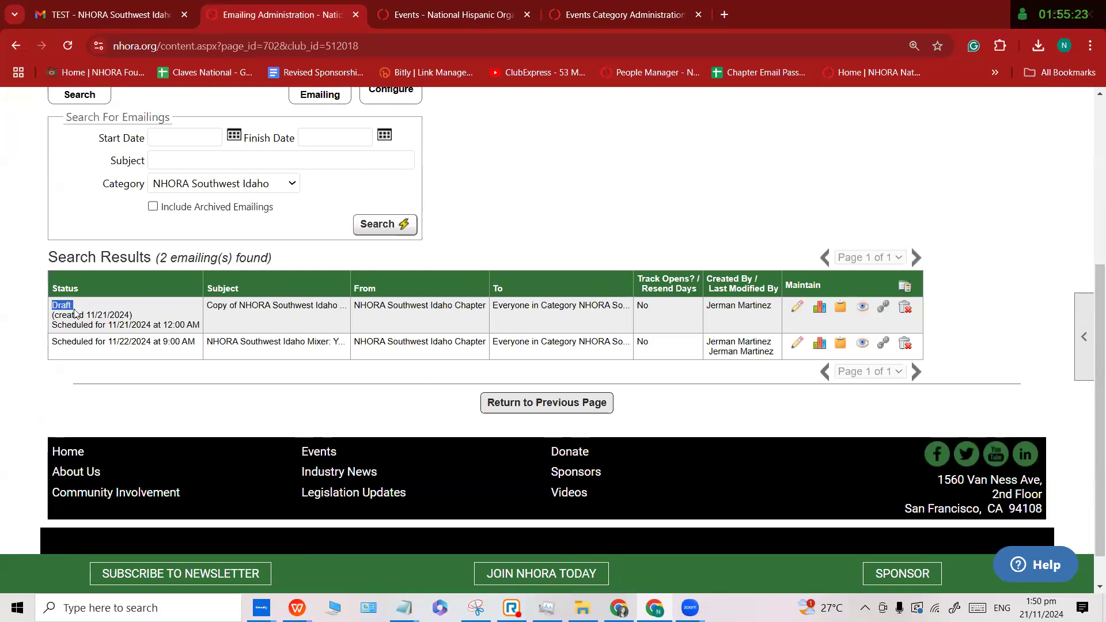
# Open the draft copy for editing, open its basic email information, and select the entire subject text.
pyautogui.click(797, 309)
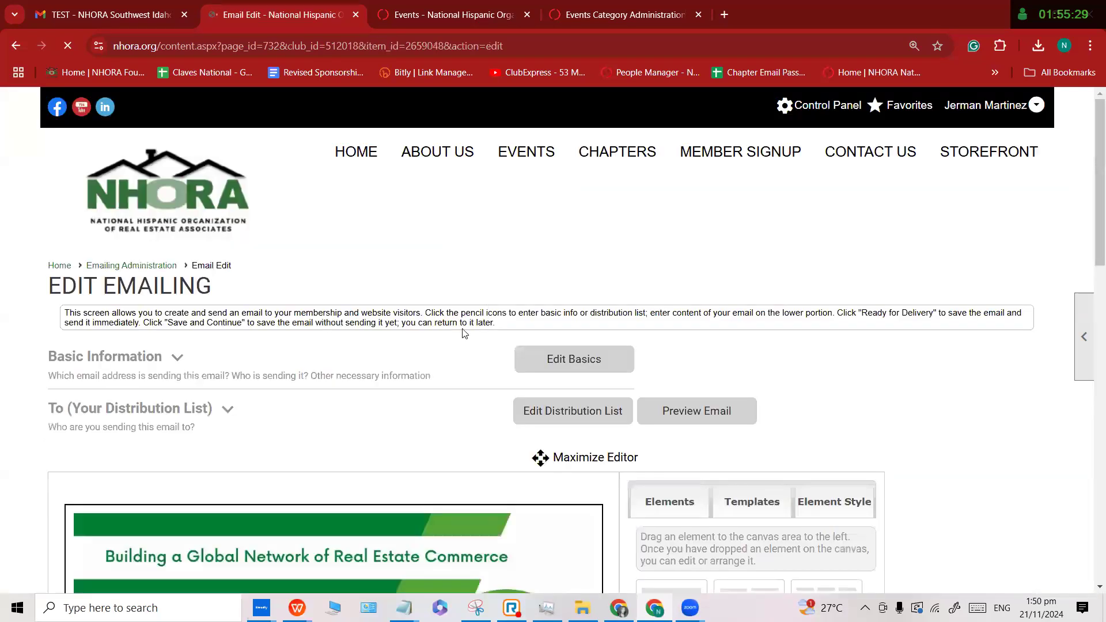
pyautogui.scroll(-3, 462, 331)
pyautogui.scroll(2, 213, 213)
pyautogui.click(218, 287)
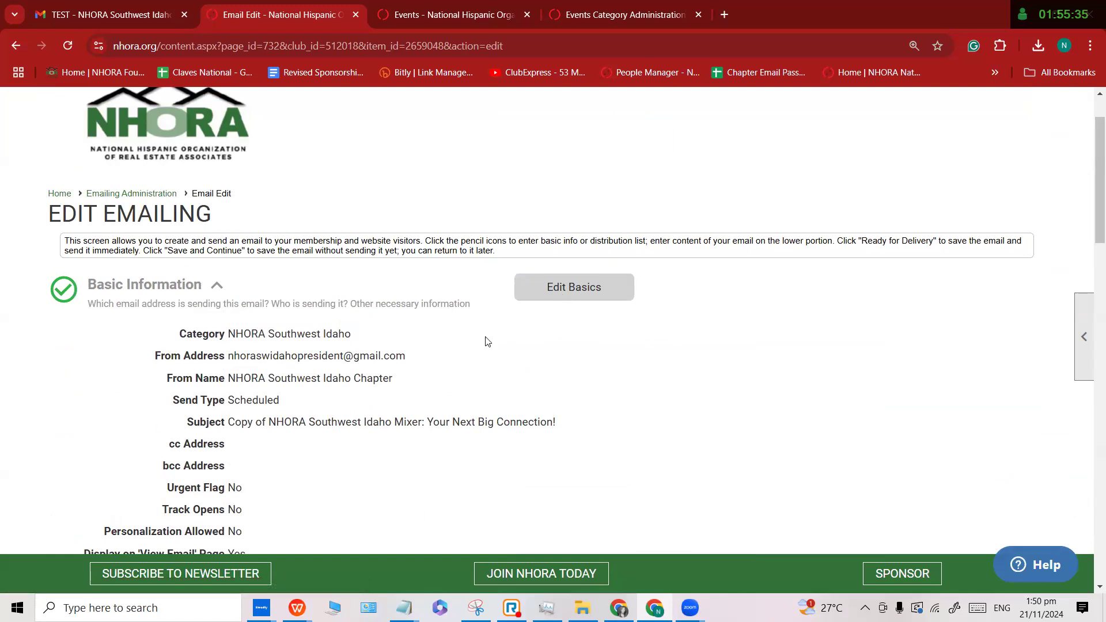
pyautogui.click(574, 287)
pyautogui.click(470, 302)
pyautogui.hotkey('ctrl', 'a')
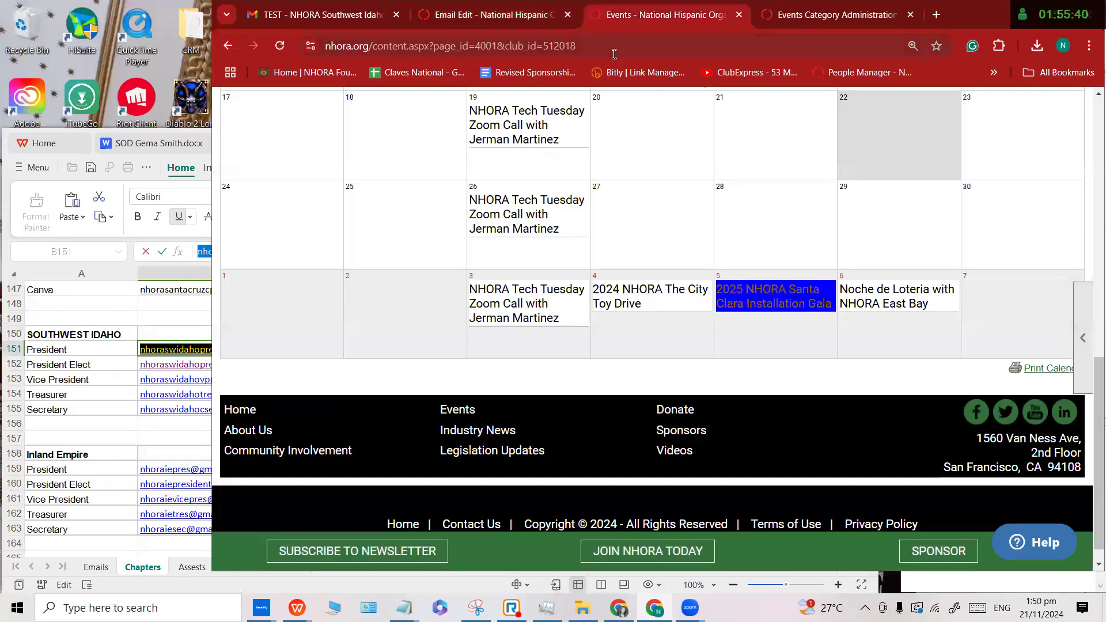
# Open ChatGPT in place of the Events calendar page.
pyautogui.click(614, 54)
pyautogui.write('chat')
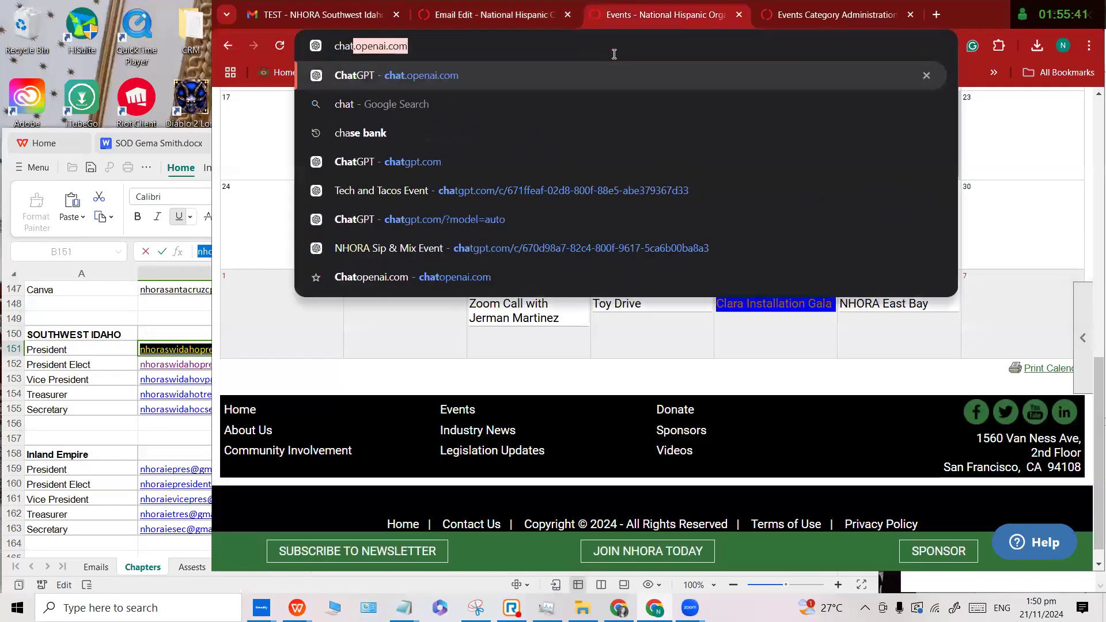
pyautogui.press('Return')
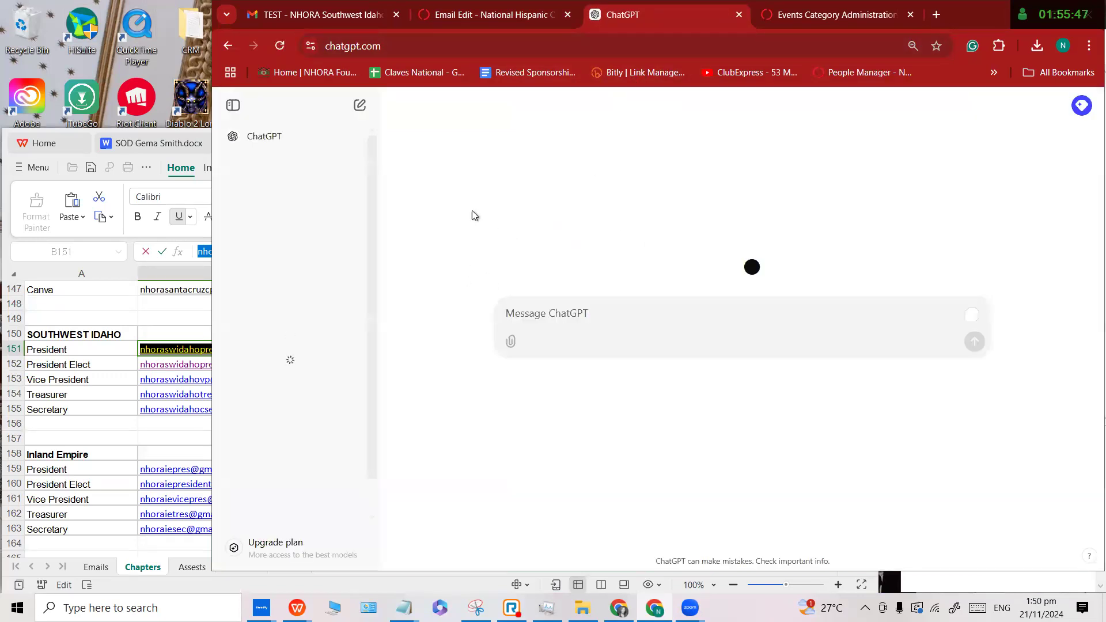
pyautogui.moveTo(968, 9); pyautogui.dragTo(918, 15)
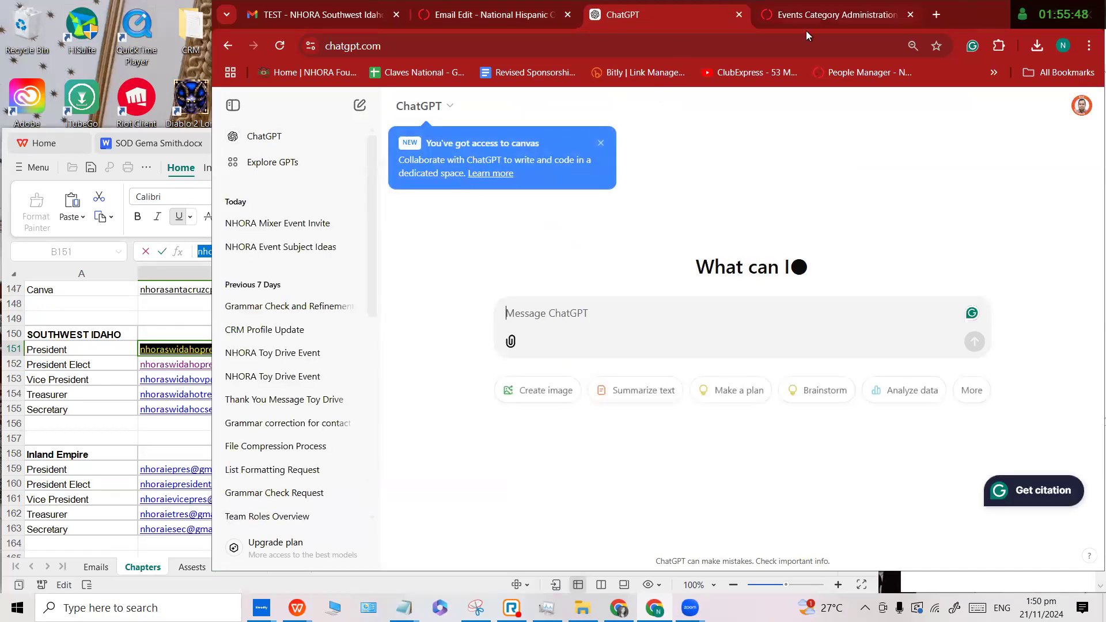
# Copy "Join the Fun: NHORA Southwest Idaho Chapter Mixer" from the NHORA Event Subject Ideas chat into the emailing's subject.
pyautogui.click(275, 265)
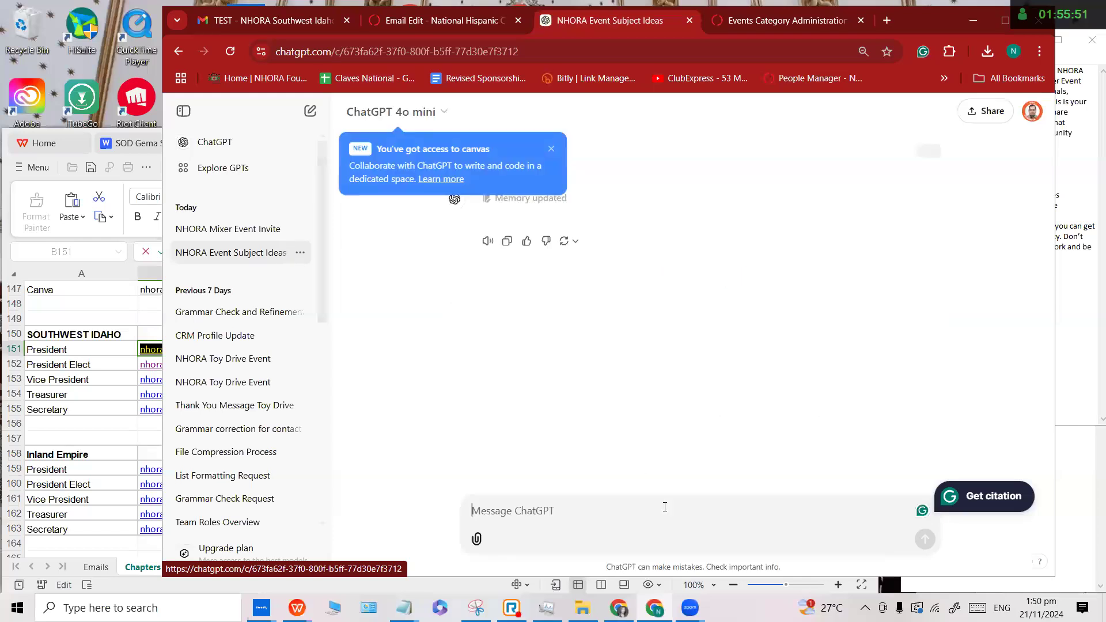
pyautogui.doubleClick(524, 292)
pyautogui.moveTo(740, 289); pyautogui.dragTo(747, 288)
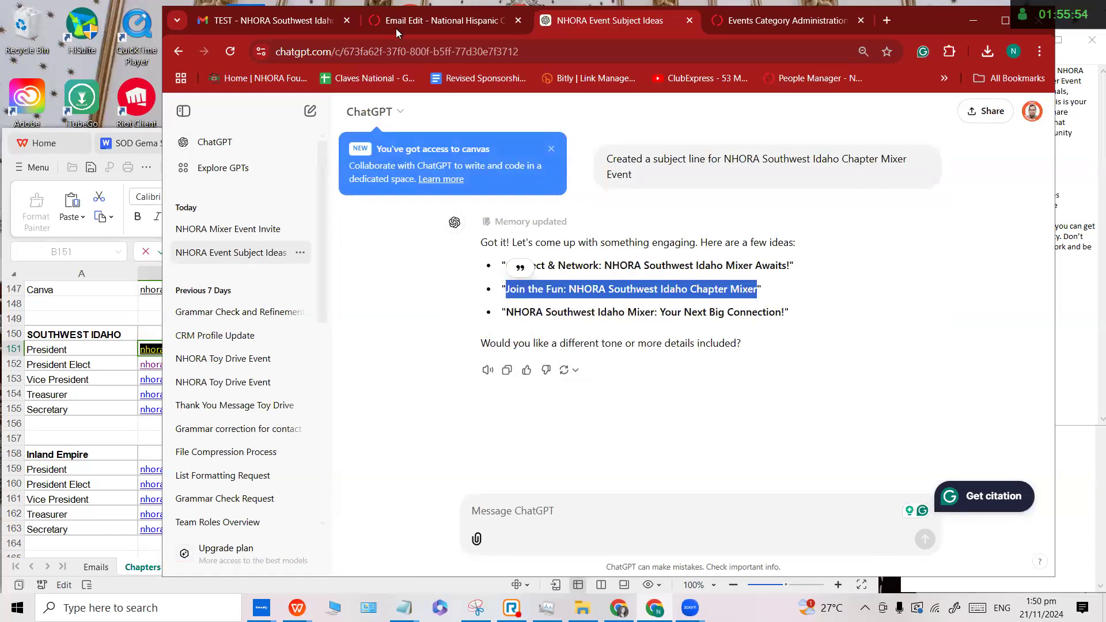
pyautogui.click(426, 22)
pyautogui.hotkey('ctrl', 'v')
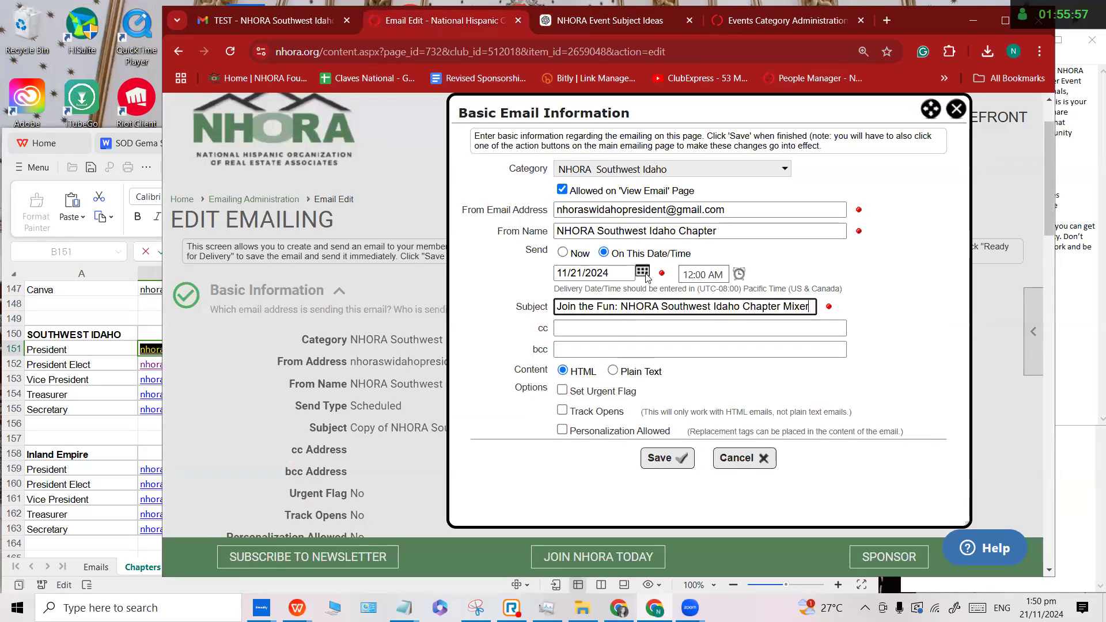
# Schedule the copied emailing for 11/24/2024 at 9:00 AM and save the basic email information.
pyautogui.click(593, 273)
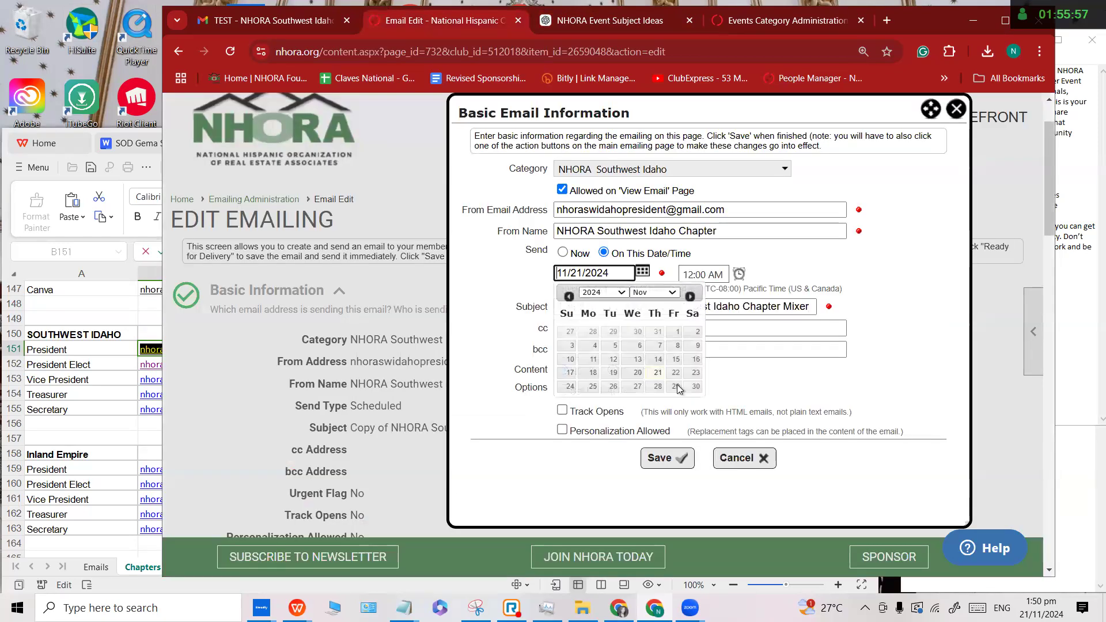
pyautogui.click(569, 385)
pyautogui.click(738, 275)
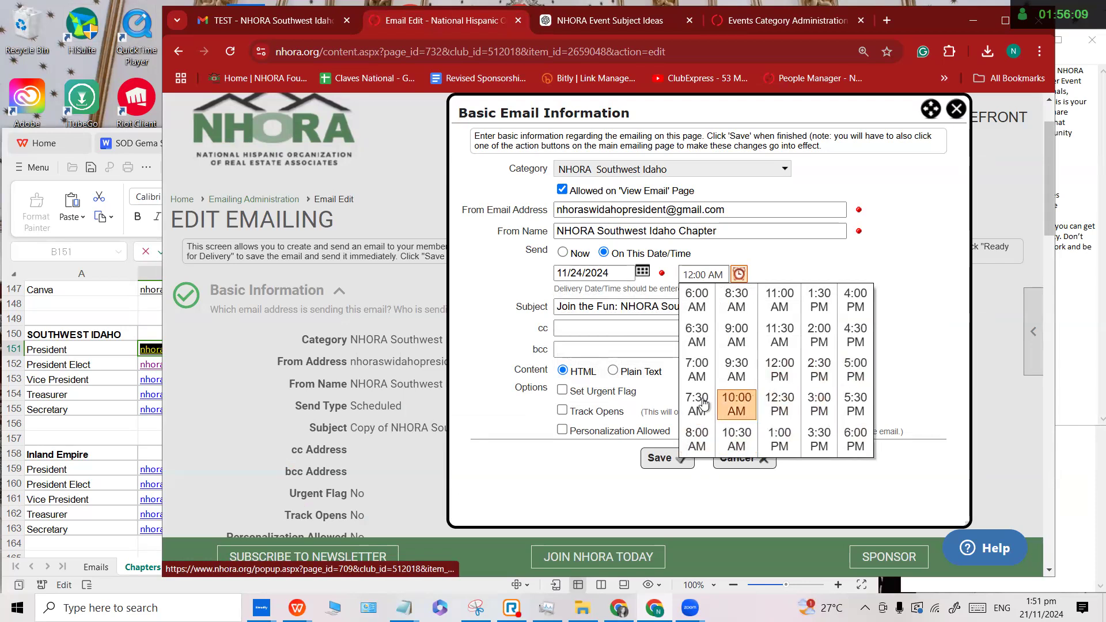
pyautogui.click(734, 340)
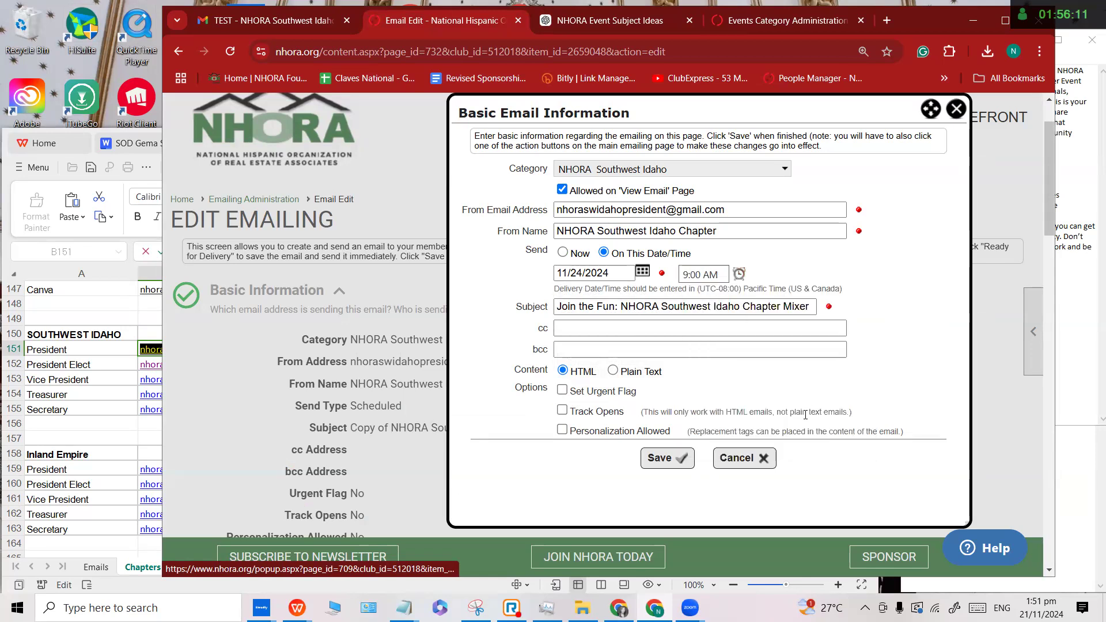
pyautogui.click(660, 459)
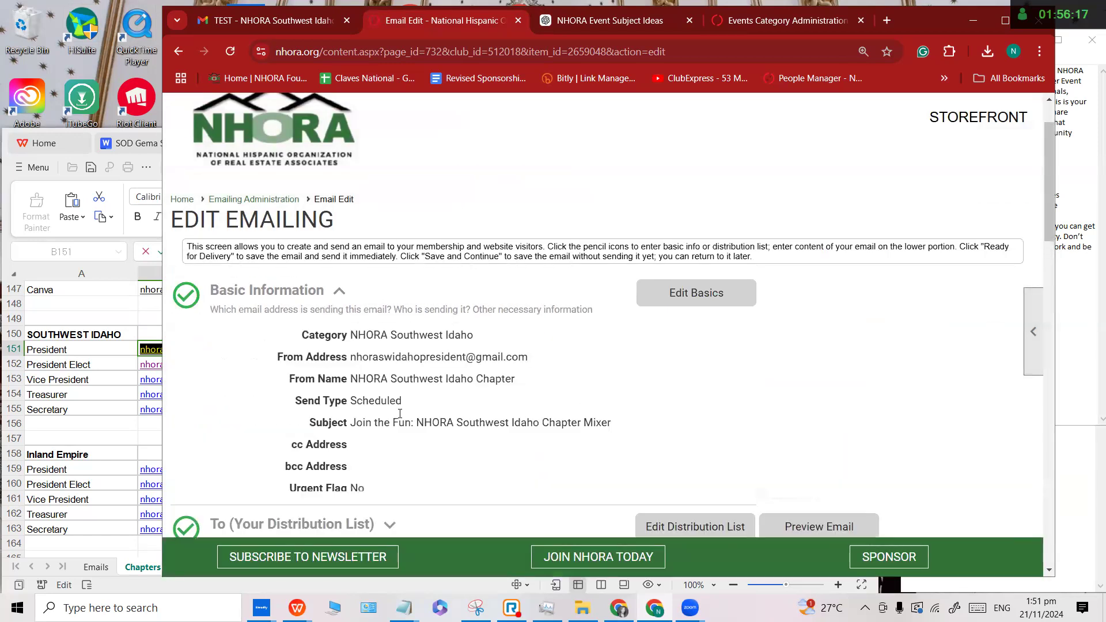
# Review the copied emailing's subject and flyer, open the one-column invitation text for editing, select its paragraphs and save it.
pyautogui.moveTo(352, 428); pyautogui.dragTo(551, 439)
pyautogui.scroll(-15, 317, 410)
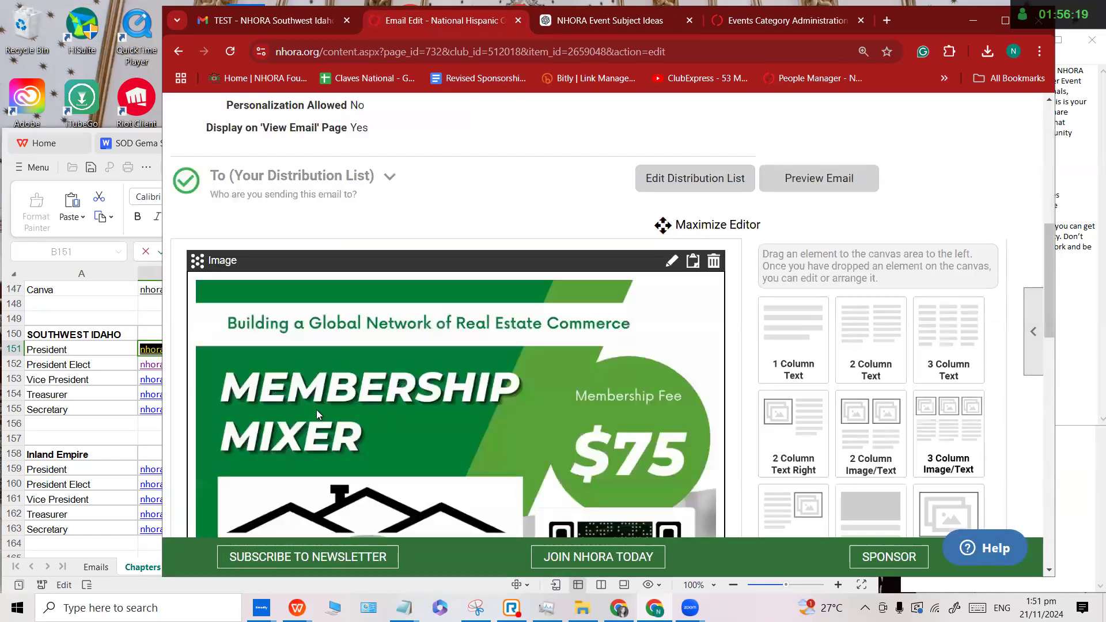
pyautogui.scroll(-8, 340, 416)
pyautogui.scroll(5, 225, 210)
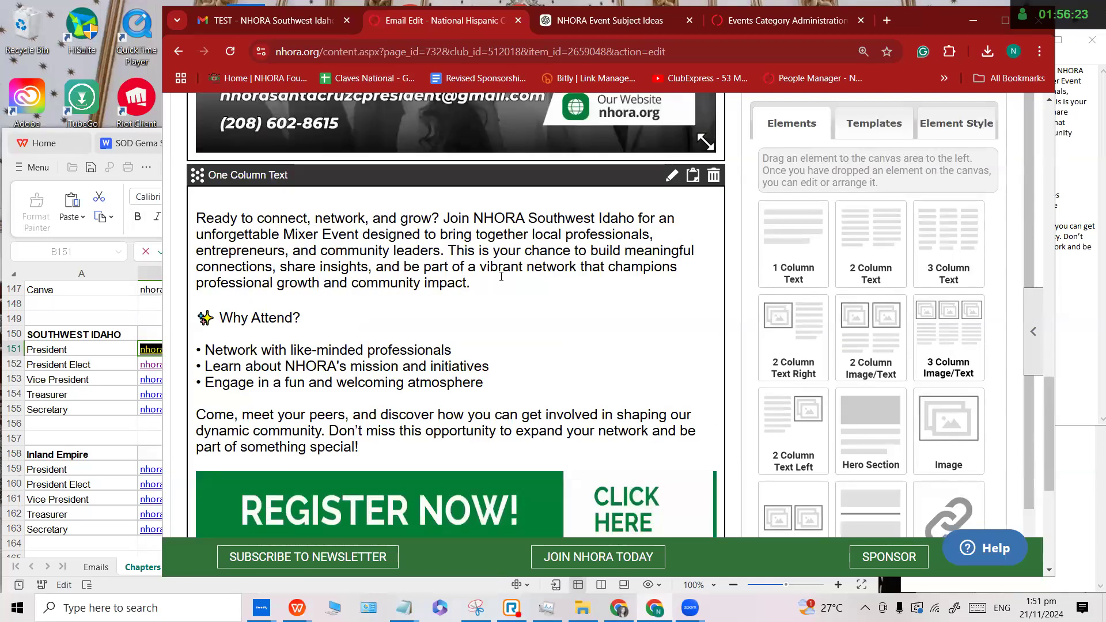
pyautogui.click(670, 178)
pyautogui.scroll(-2, 646, 314)
pyautogui.moveTo(643, 316); pyautogui.dragTo(194, 191)
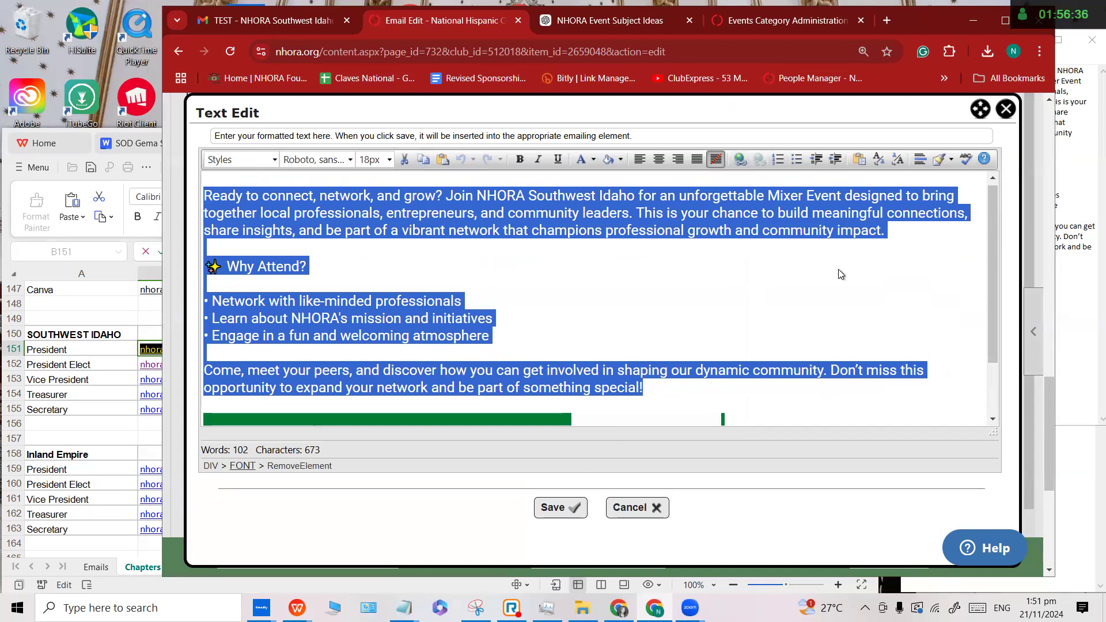
pyautogui.click(560, 507)
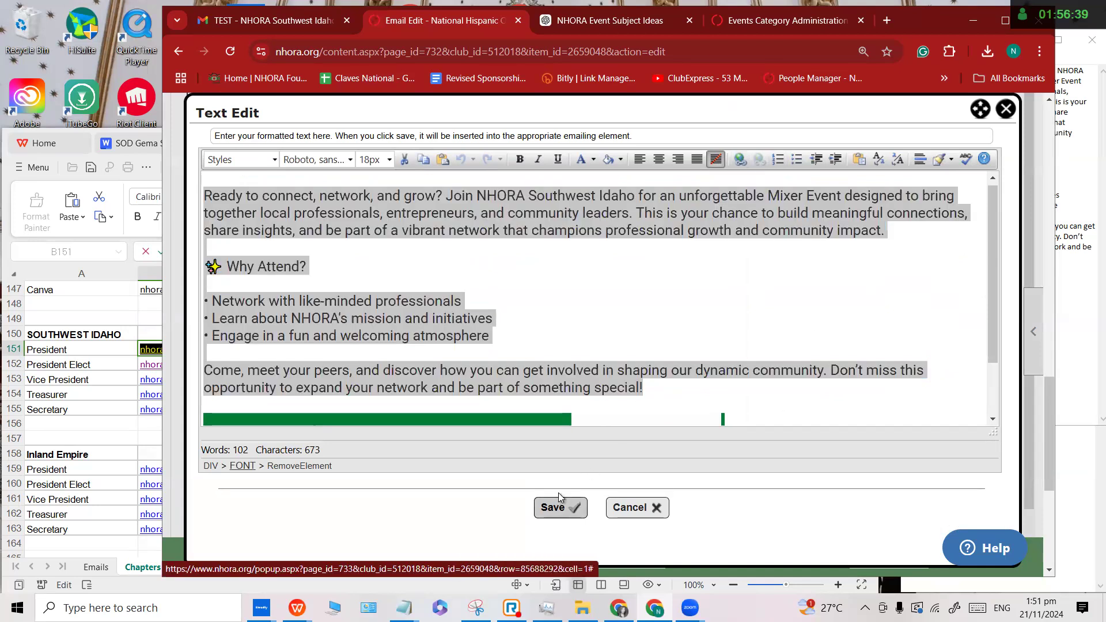
# Mark the copied emailing as ready for delivery and check its scheduled status in the search results.
pyautogui.scroll(-5, 761, 434)
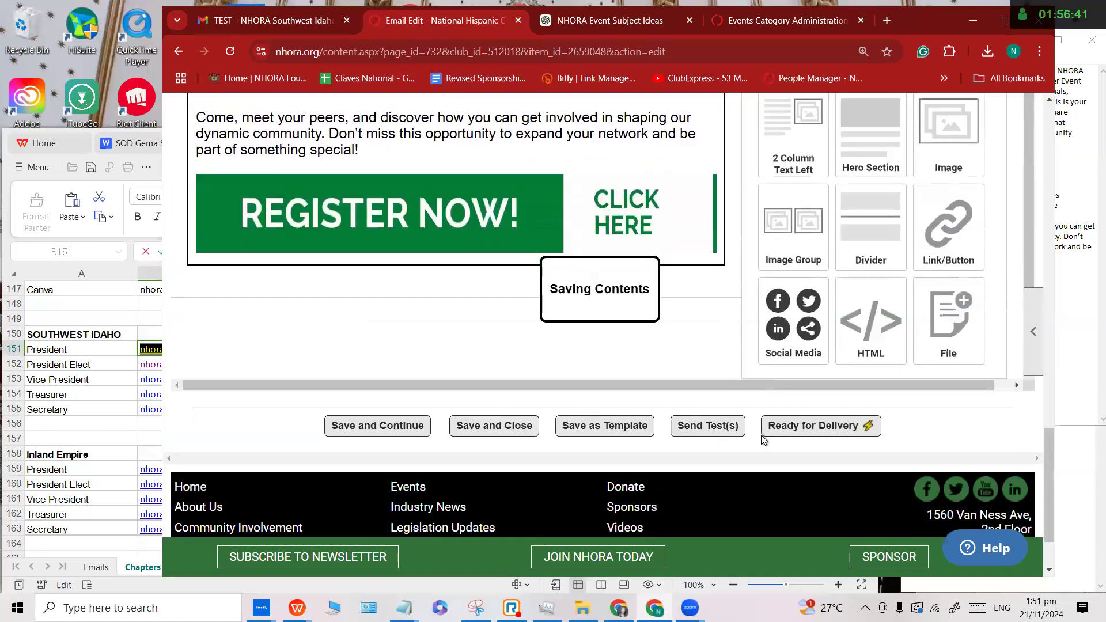
pyautogui.click(805, 429)
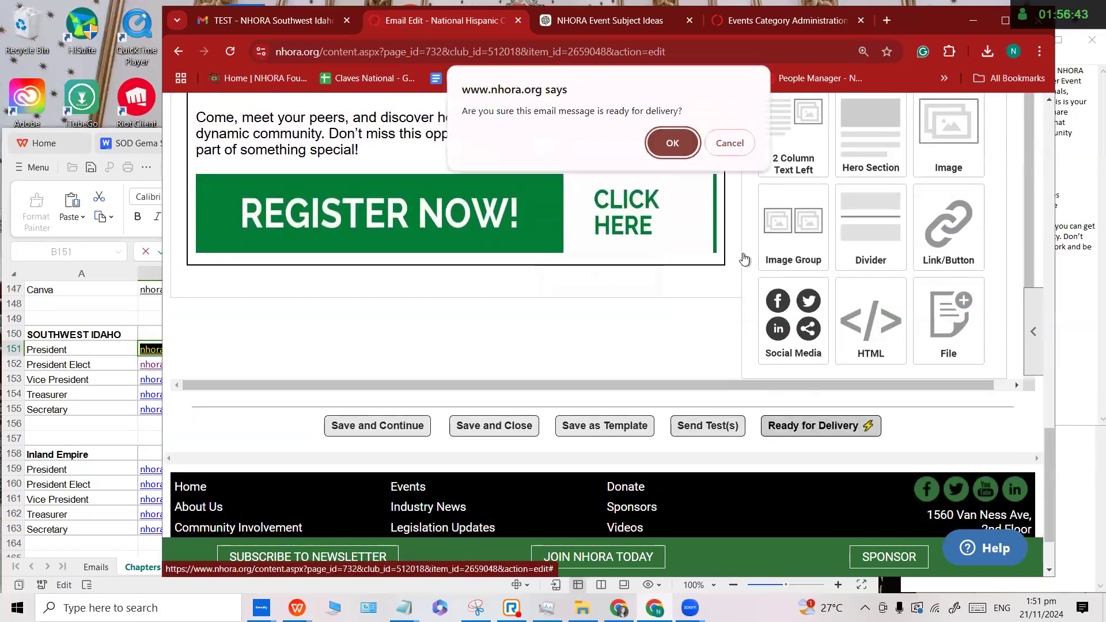
pyautogui.click(665, 146)
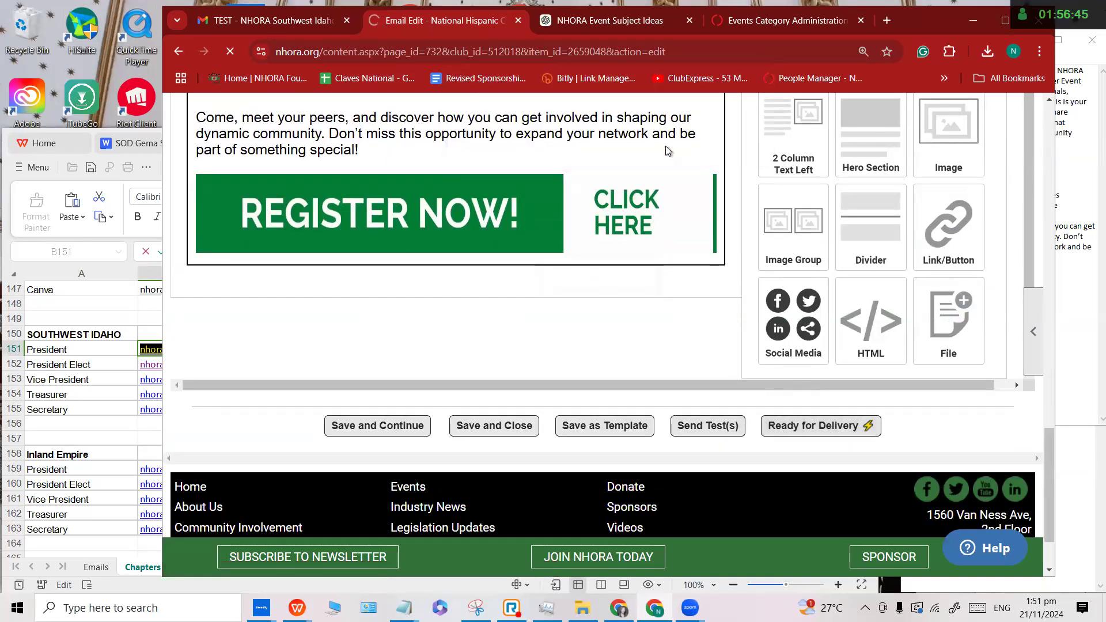
pyautogui.scroll(-5, 538, 384)
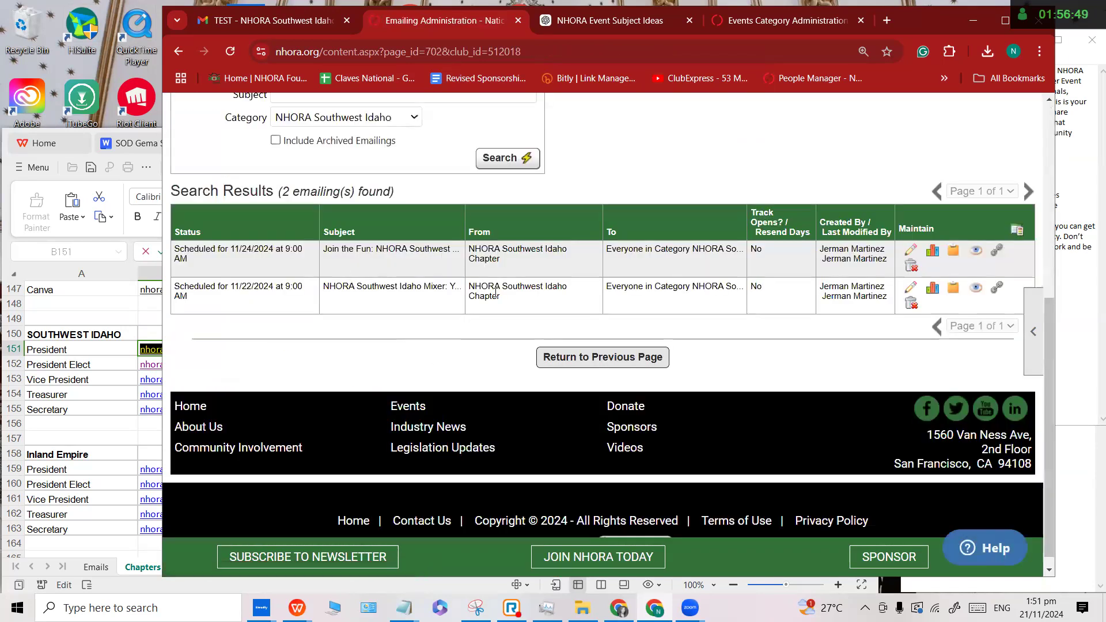
# Start deleting the Southwest Idaho emailing scheduled for 11/22/2024 at 9:00 AM.
pyautogui.click(912, 307)
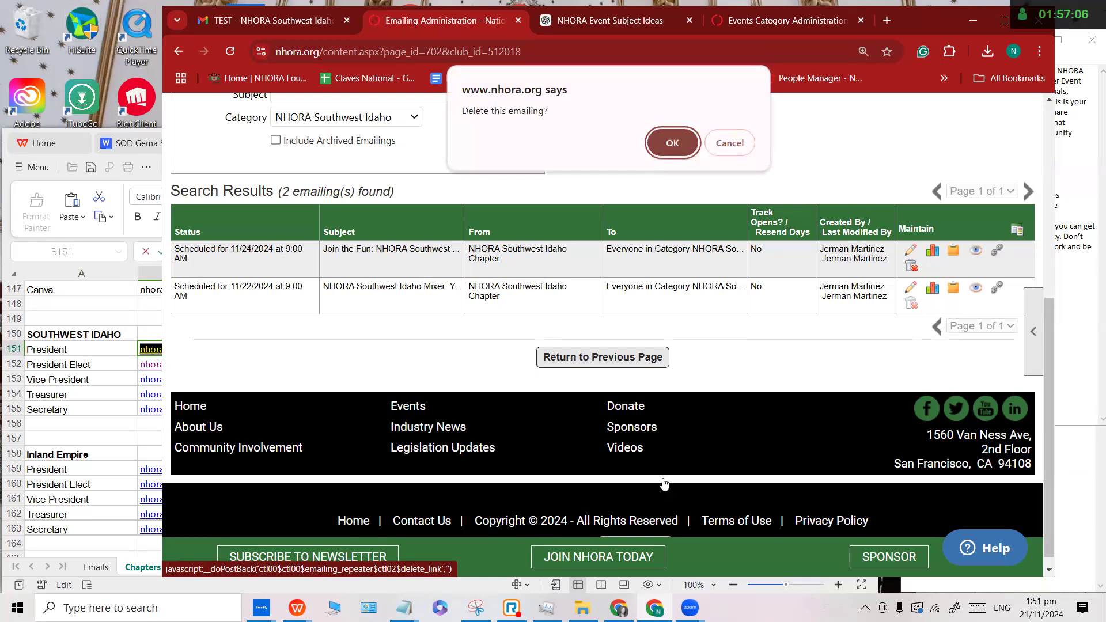